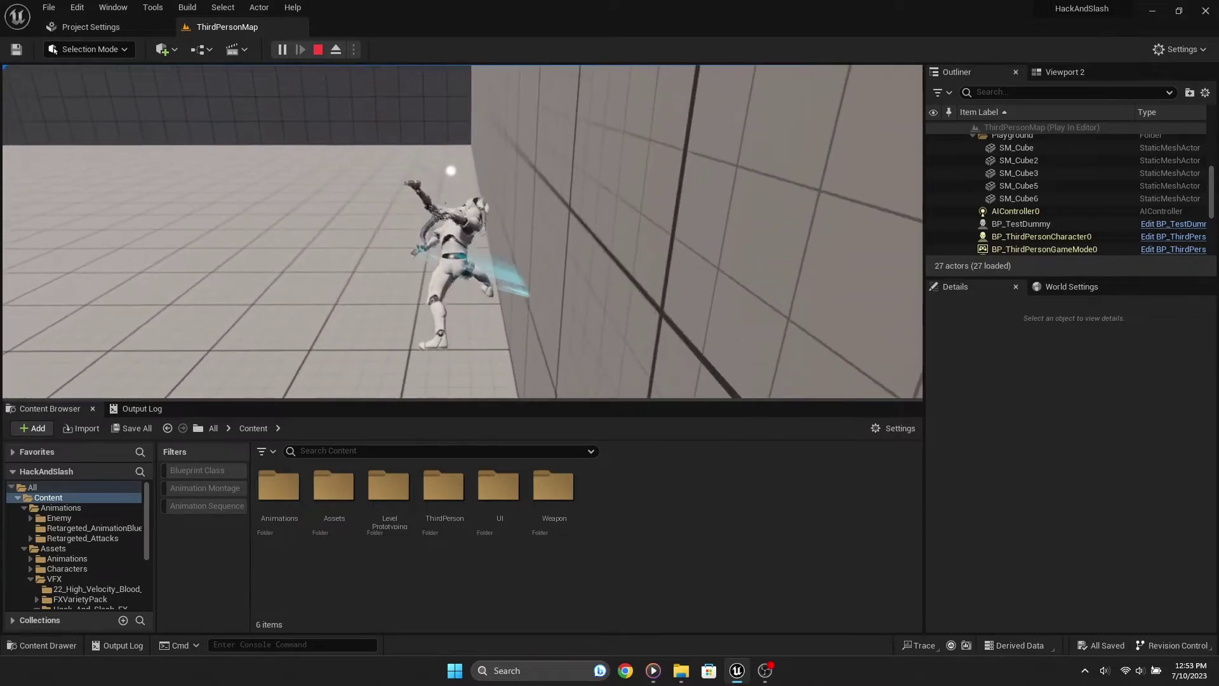
# Step: Swing the sword in Play-In-Editor to test the combo, then stop the play session
pyautogui.click(462, 232)
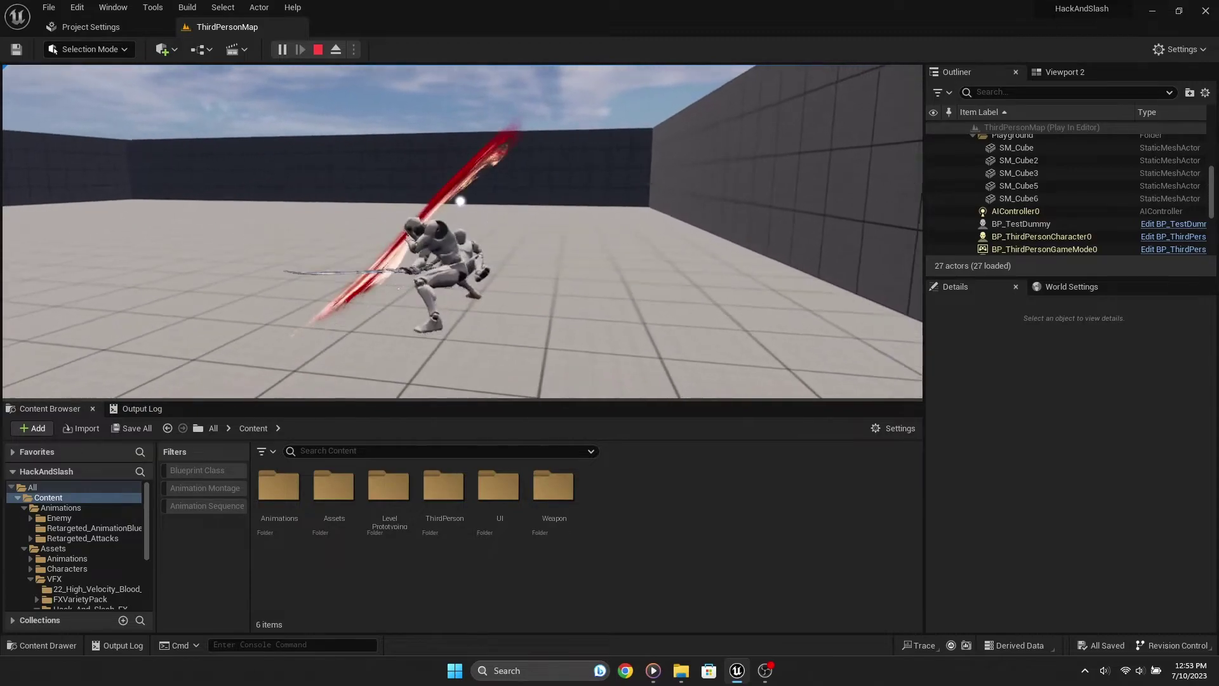
pyautogui.press('Escape')
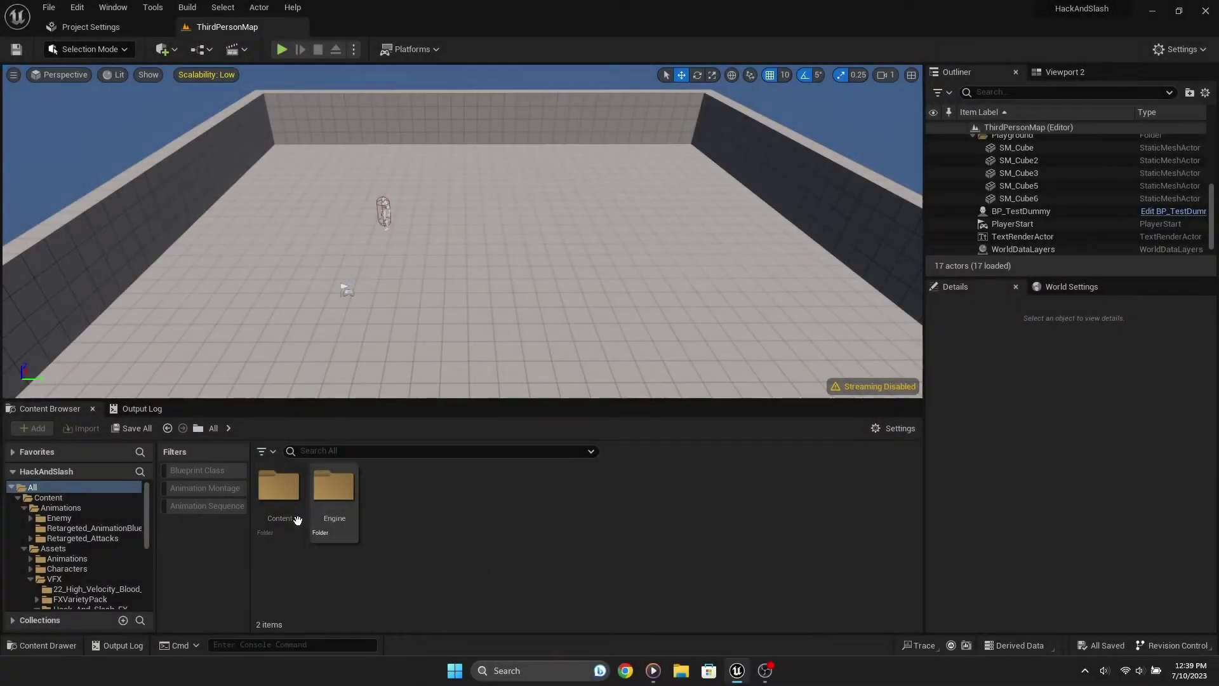
# Step: Browse to Content > Animations > Retargeted_Attacks and preview the K_HLC_Atk01 montage
pyautogui.doubleClick(297, 520)
pyautogui.doubleClick(289, 508)
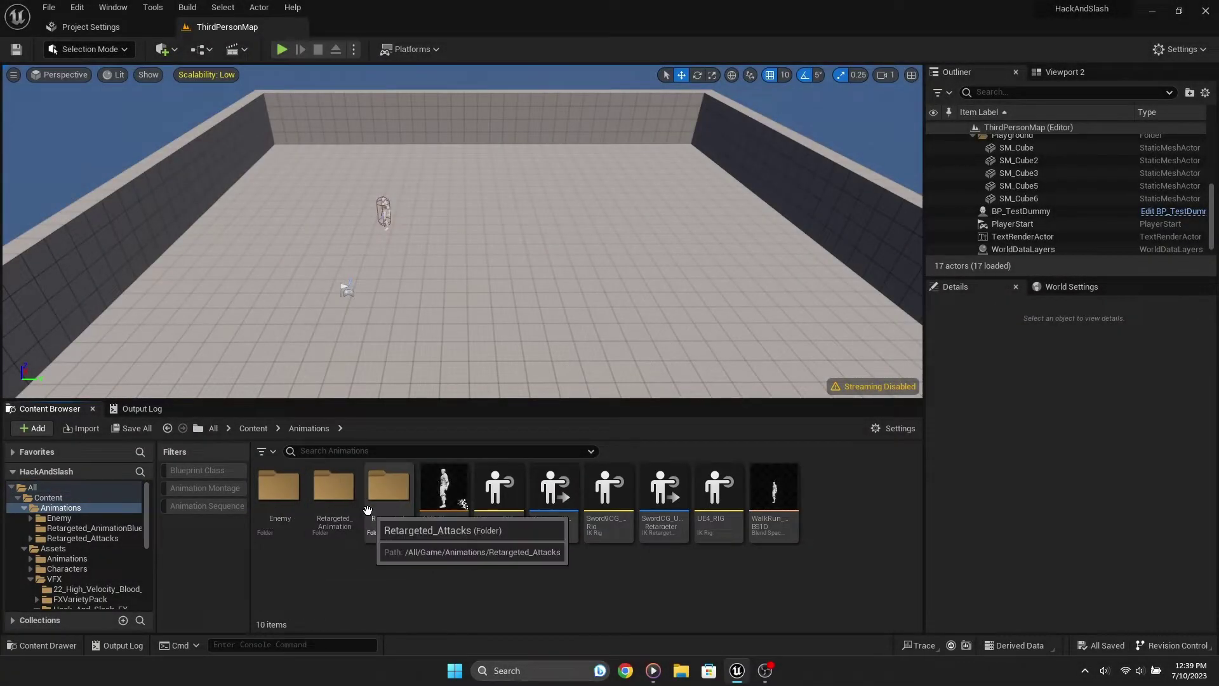
pyautogui.doubleClick(400, 502)
pyautogui.scroll(-3, 604, 521)
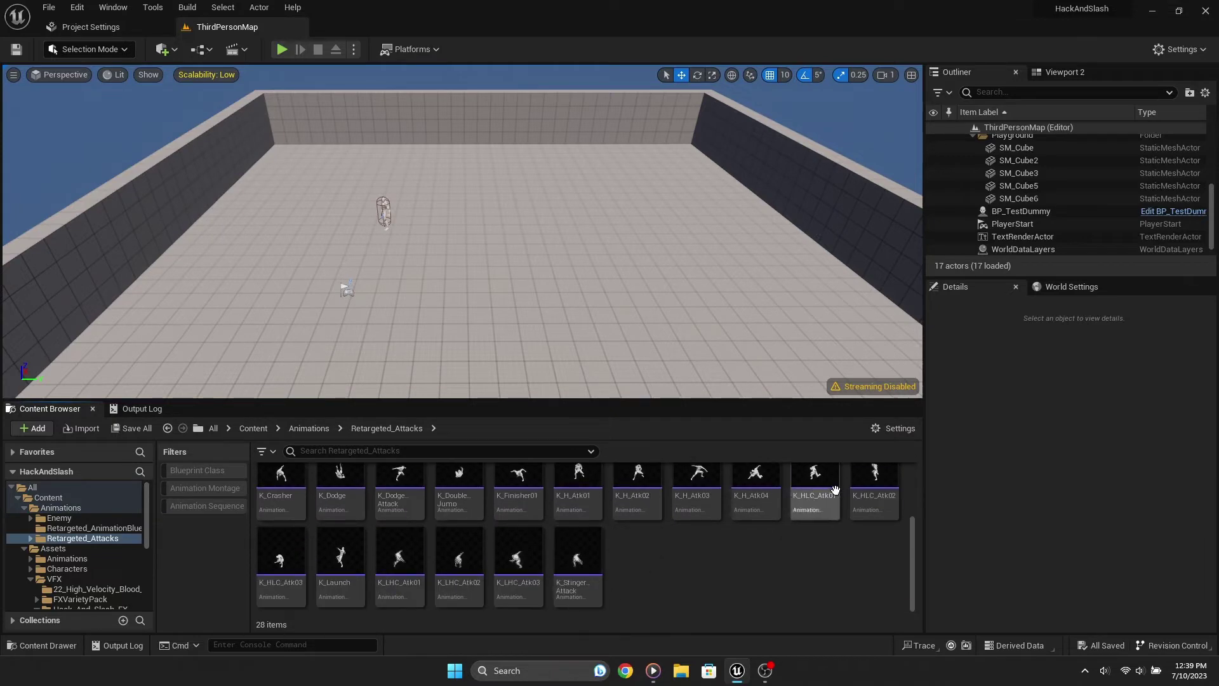
pyautogui.doubleClick(812, 516)
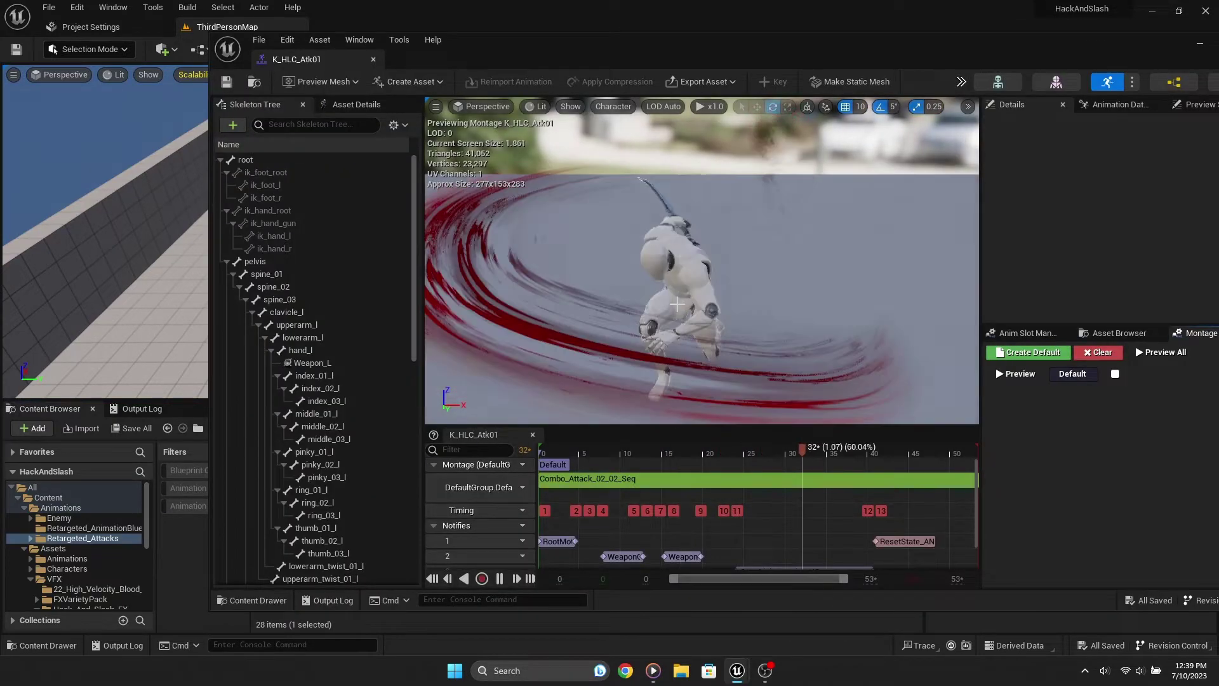
pyautogui.moveTo(375, 59); pyautogui.dragTo(383, 36)
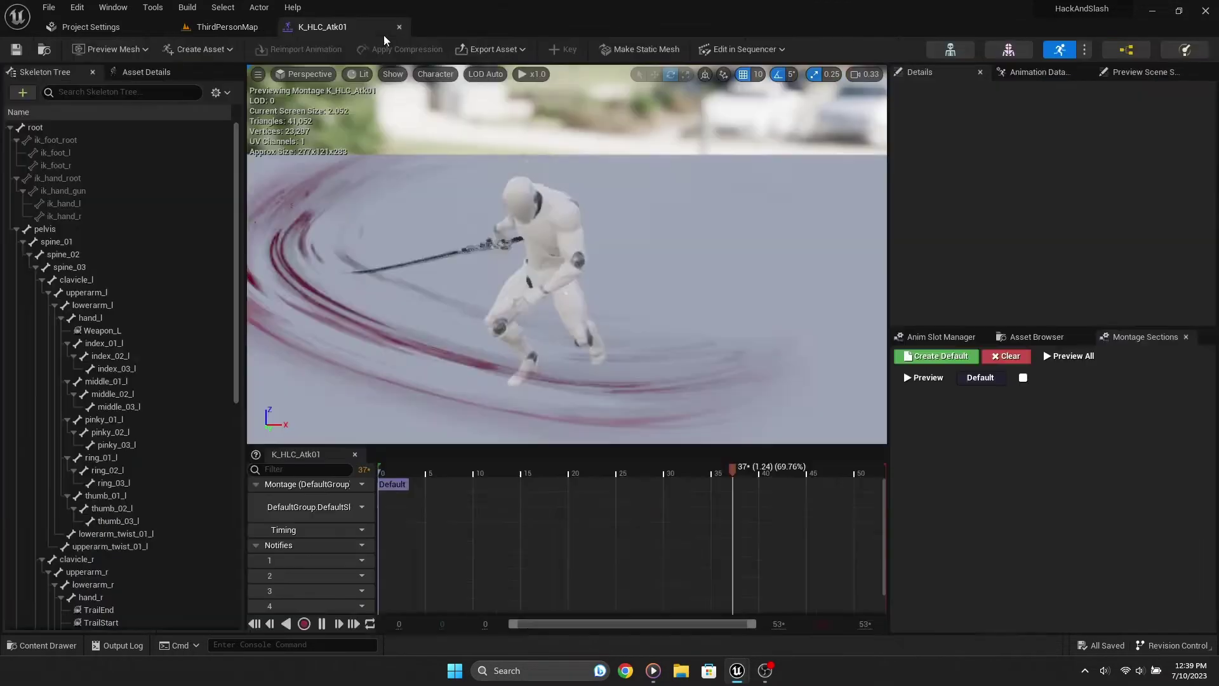
pyautogui.click(258, 25)
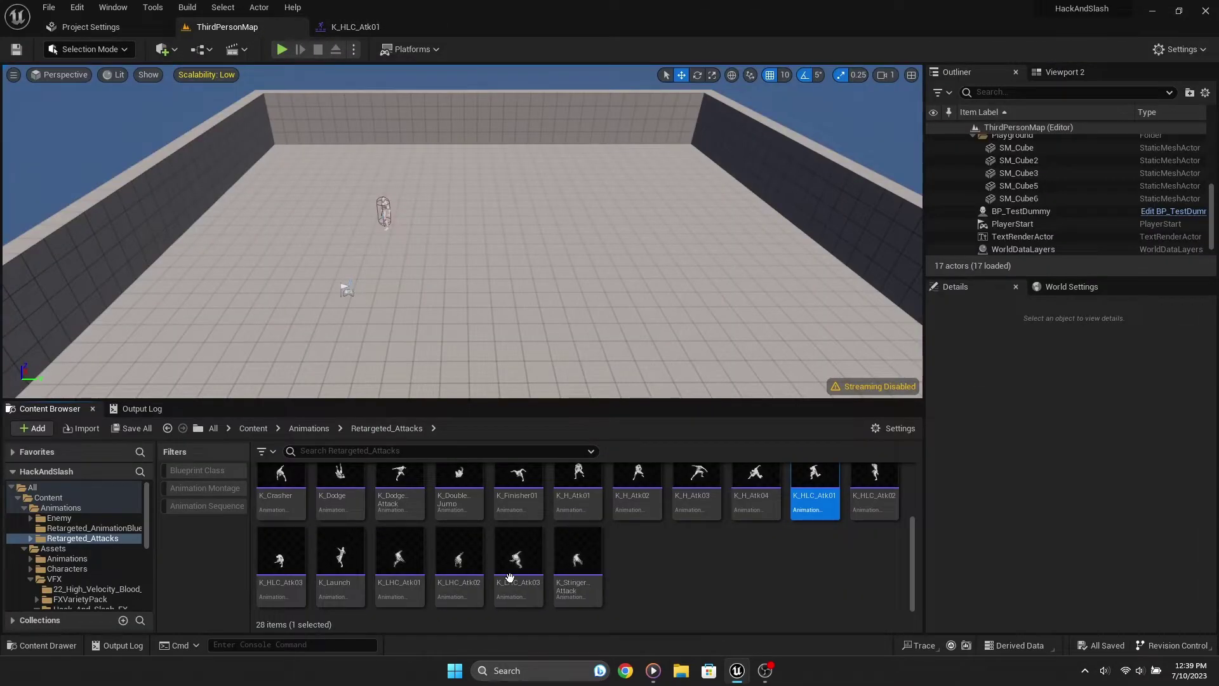
# Step: Duplicate K_LHC_Atk01 as K_ChargedAttack and open the new montage
pyautogui.doubleClick(411, 554)
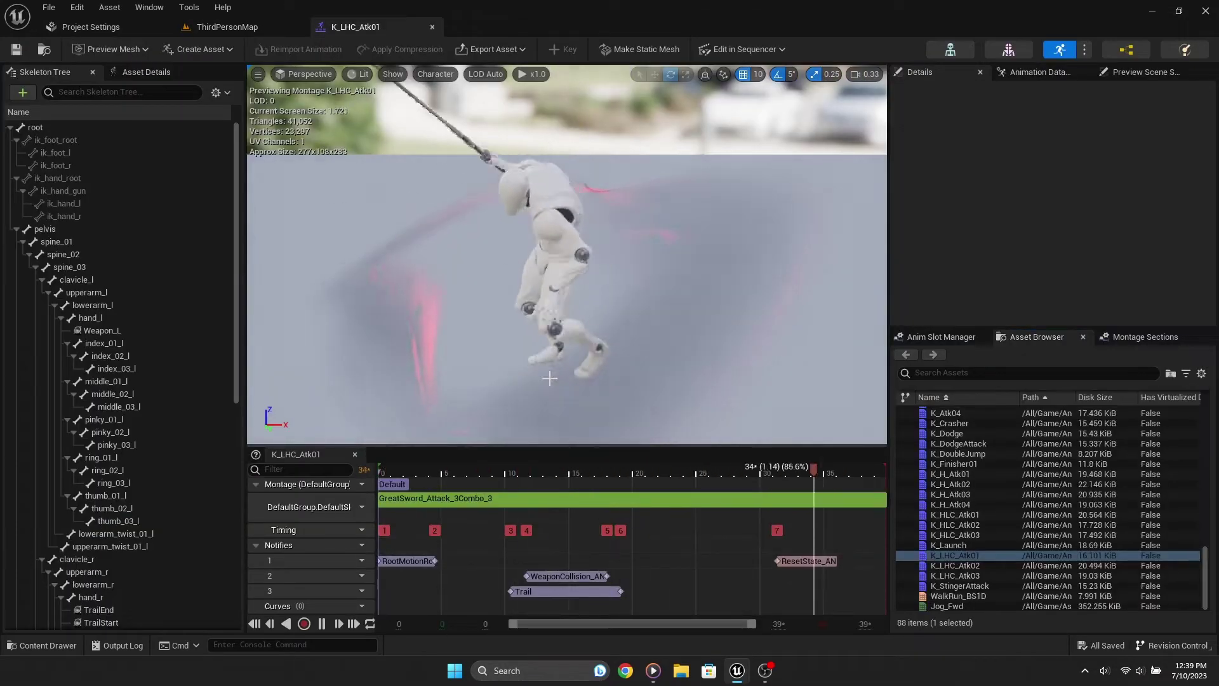
pyautogui.click(227, 27)
pyautogui.hotkey('ctrl', 'd')
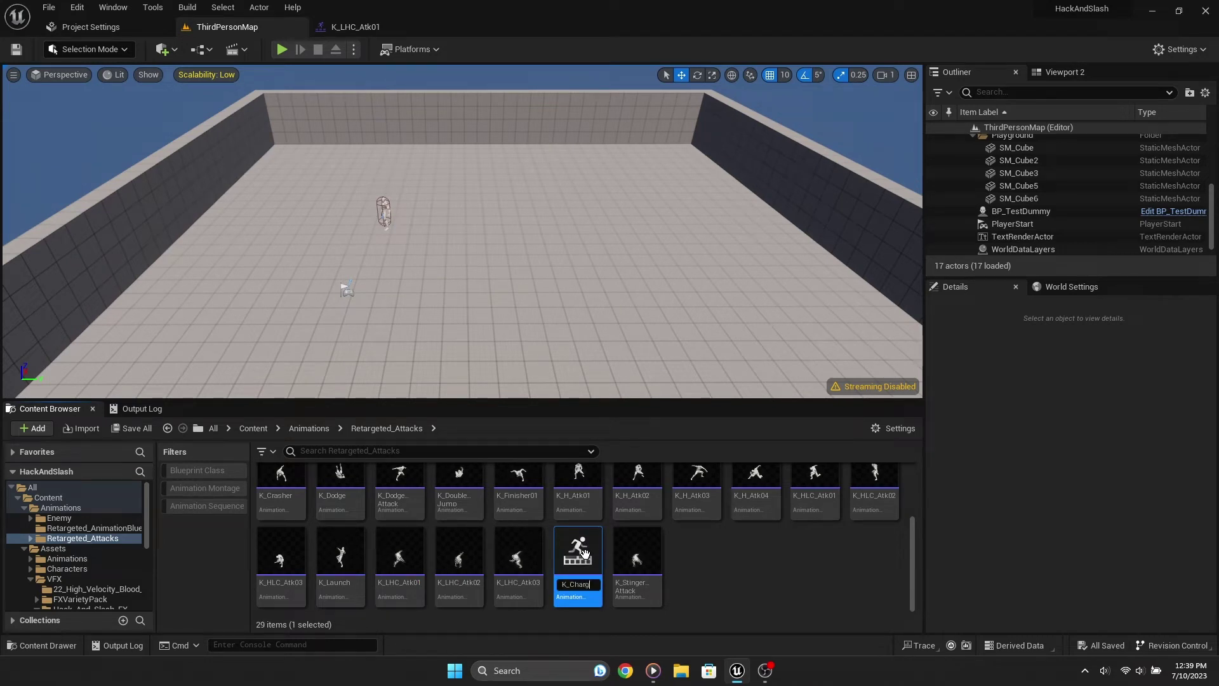
pyautogui.write('ck')
pyautogui.press('Return')
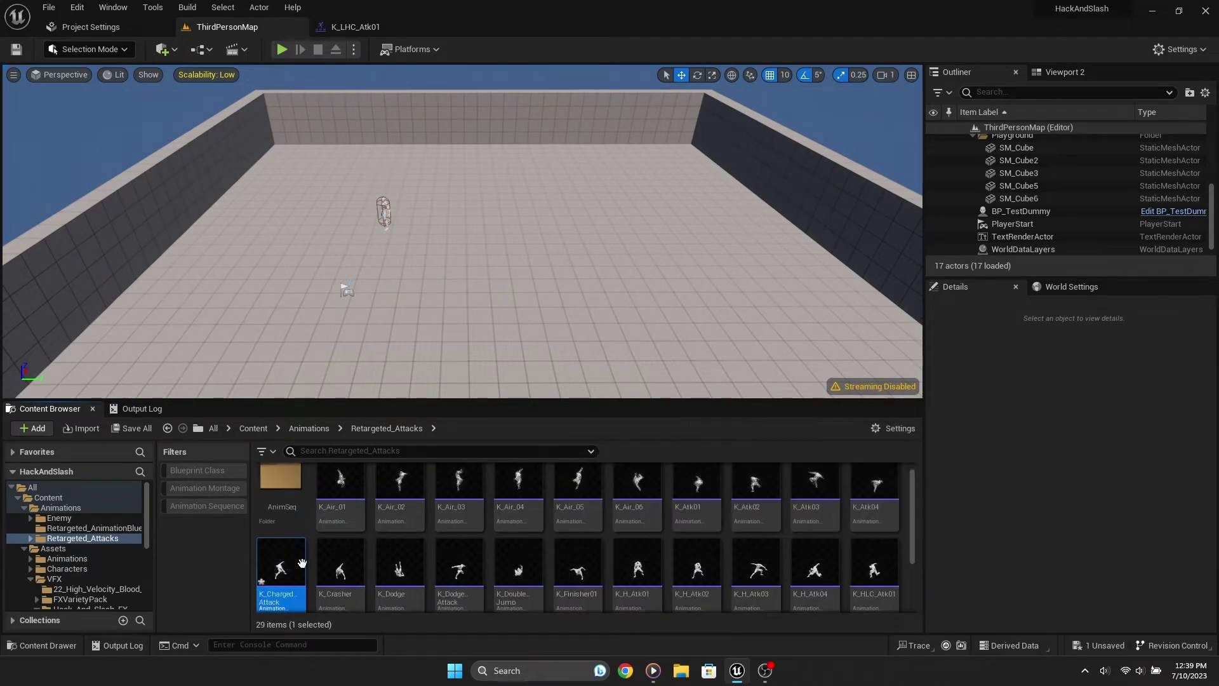
pyautogui.doubleClick(302, 563)
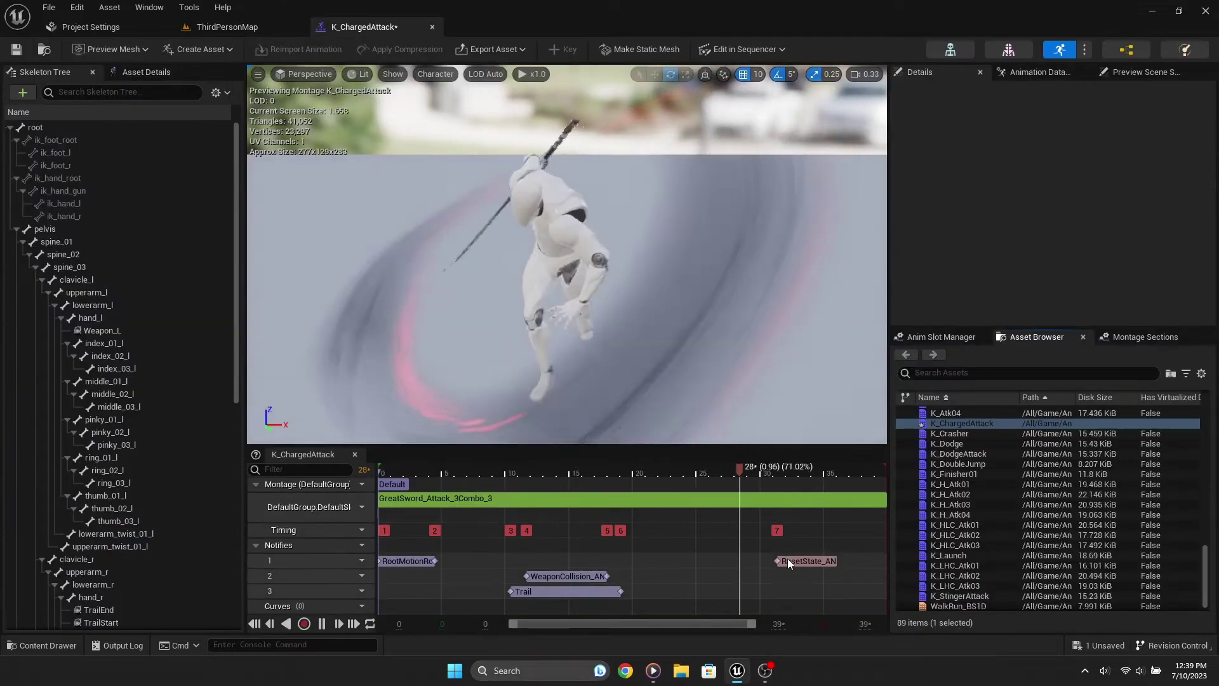
# Step: Set K_ChargedAttack's Trail notify PSTemplate to P_WaveSmallTrail
pyautogui.click(551, 592)
pyautogui.click(1111, 152)
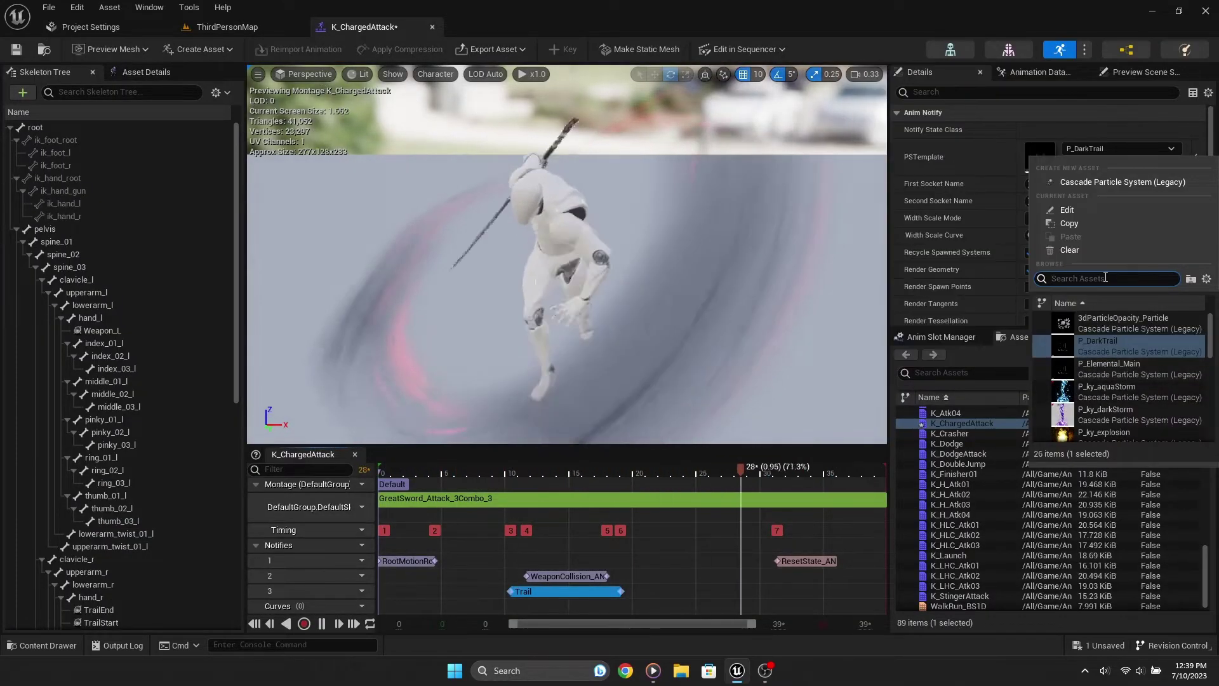
pyautogui.write('wave')
pyautogui.click(1126, 342)
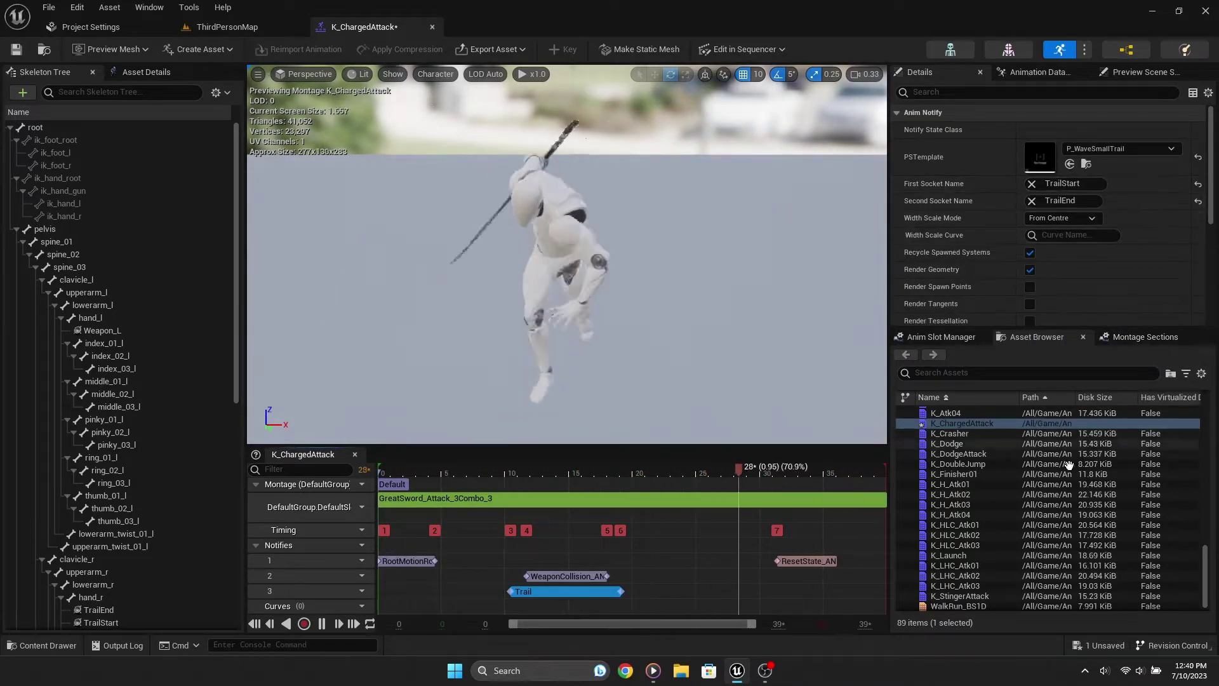
pyautogui.scroll(3, 1069, 465)
# Step: Set the Trail notify to P_WaveSmallTrail in the K_Atk01 and K_Atk03 montages
pyautogui.doubleClick(991, 505)
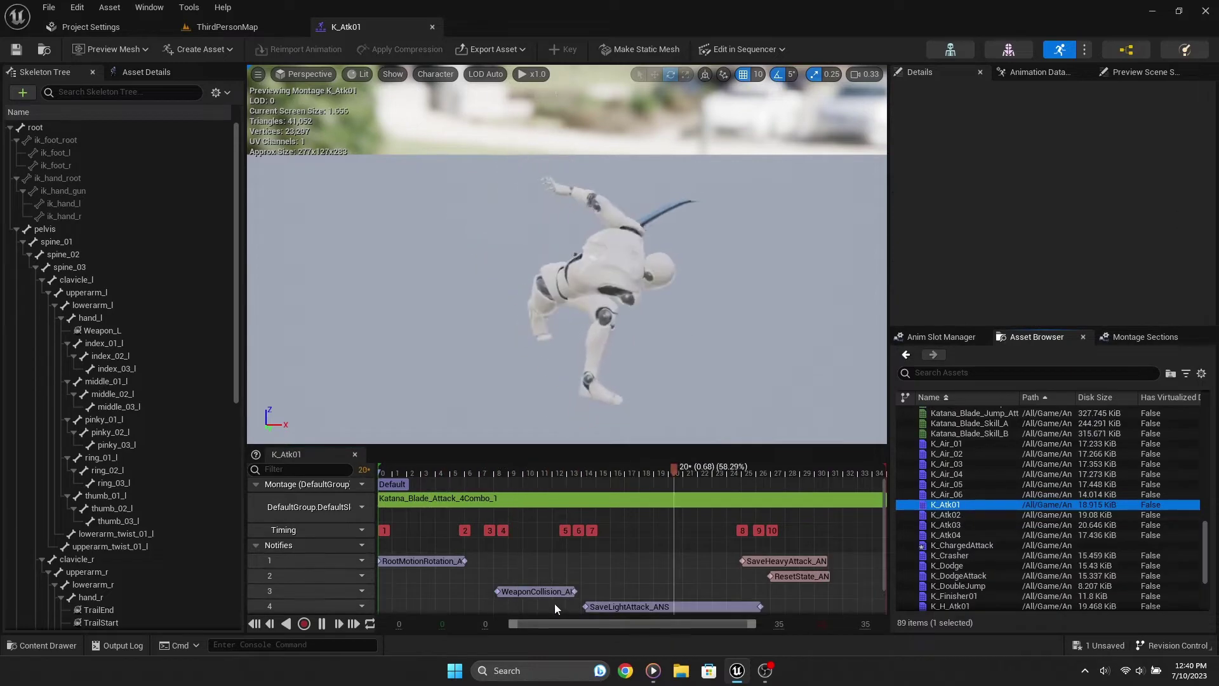
pyautogui.scroll(-1, 554, 605)
pyautogui.click(543, 590)
pyautogui.click(1121, 149)
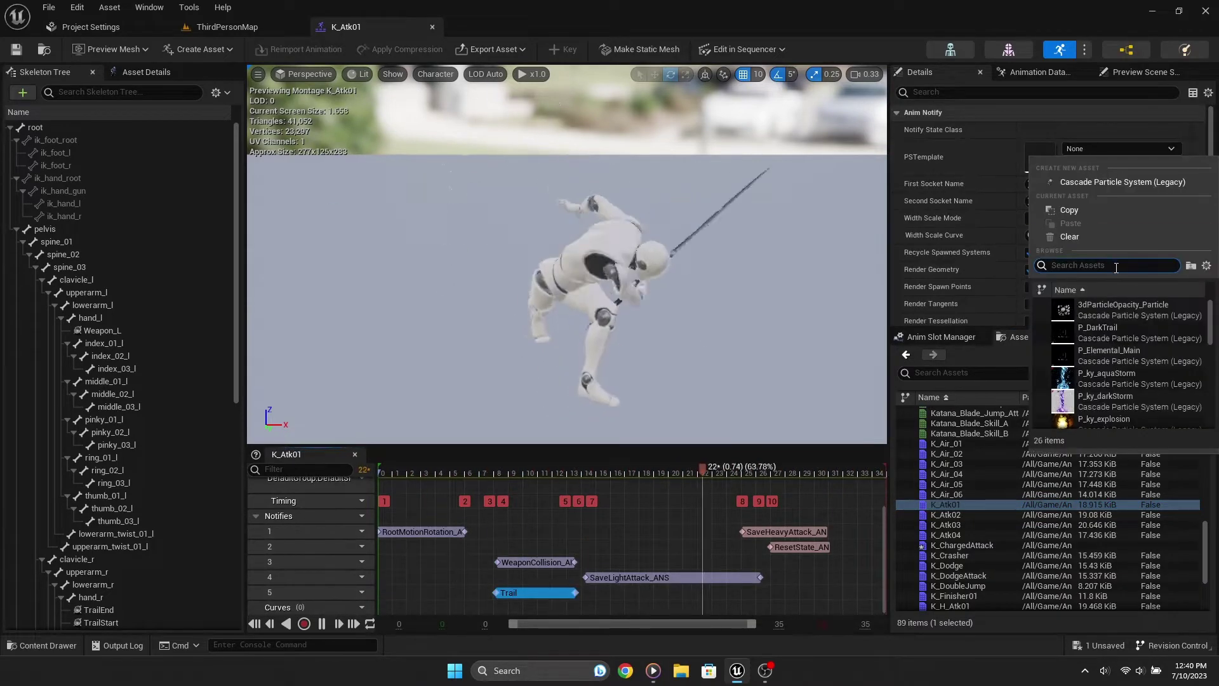
pyautogui.click(1129, 327)
pyautogui.doubleClick(993, 524)
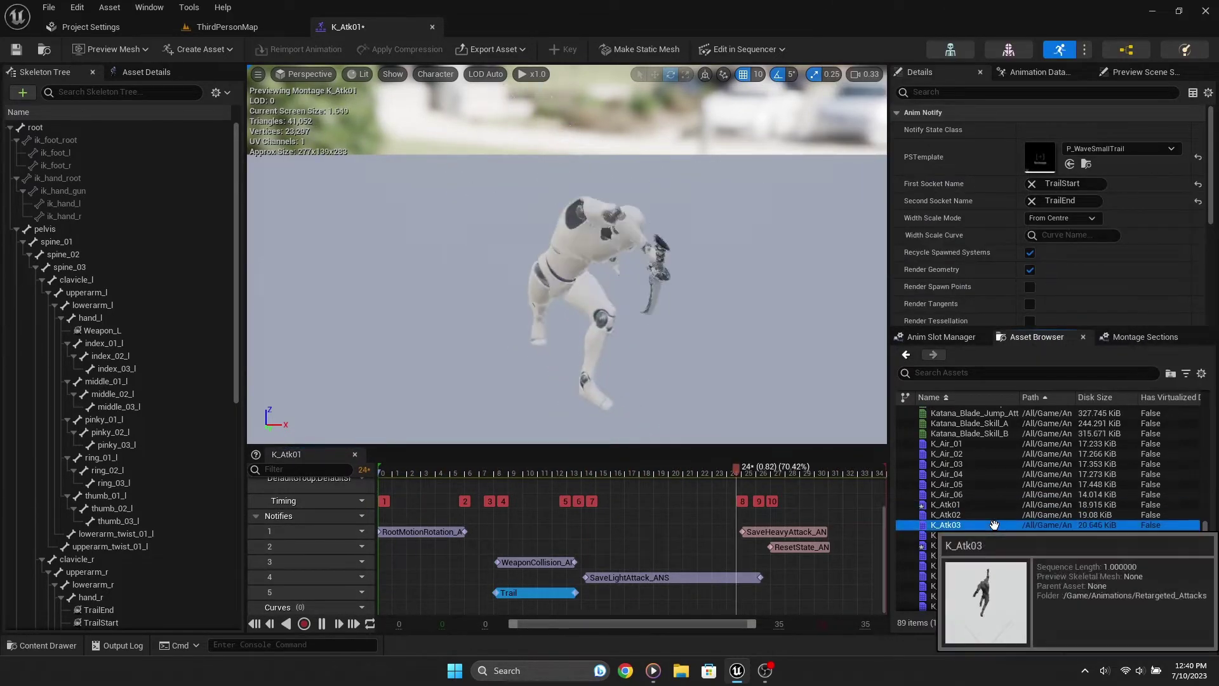
pyautogui.scroll(-1, 533, 571)
pyautogui.click(527, 592)
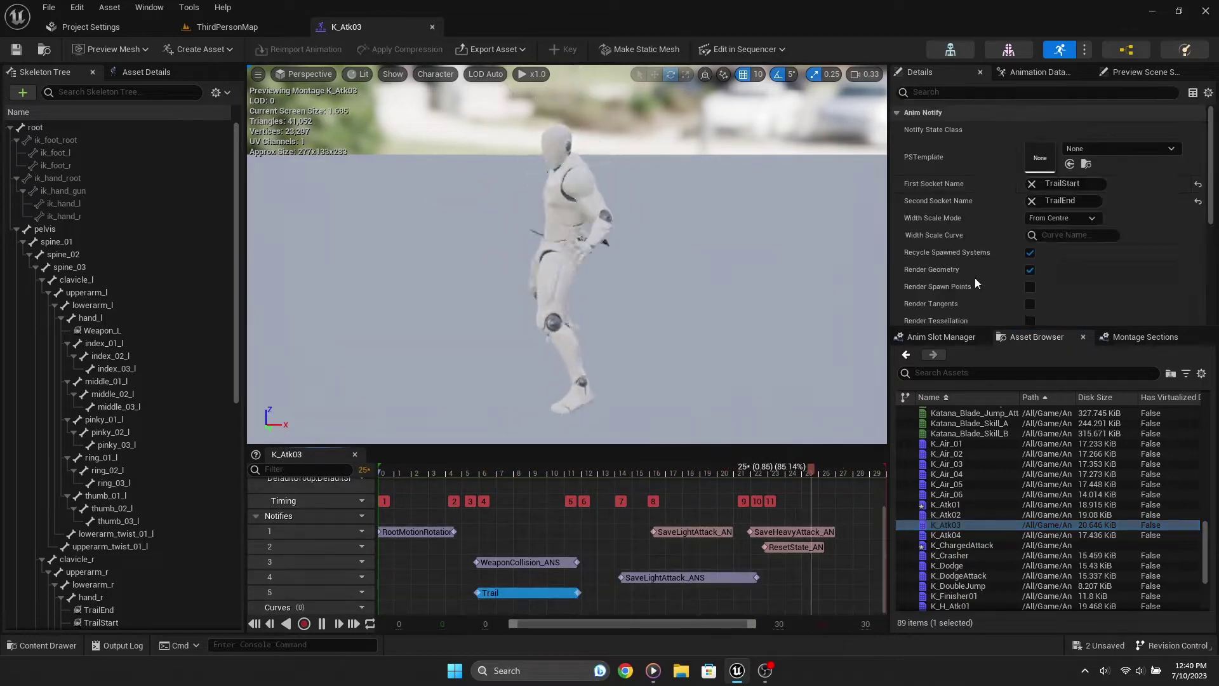
pyautogui.click(1092, 153)
pyautogui.write('wave')
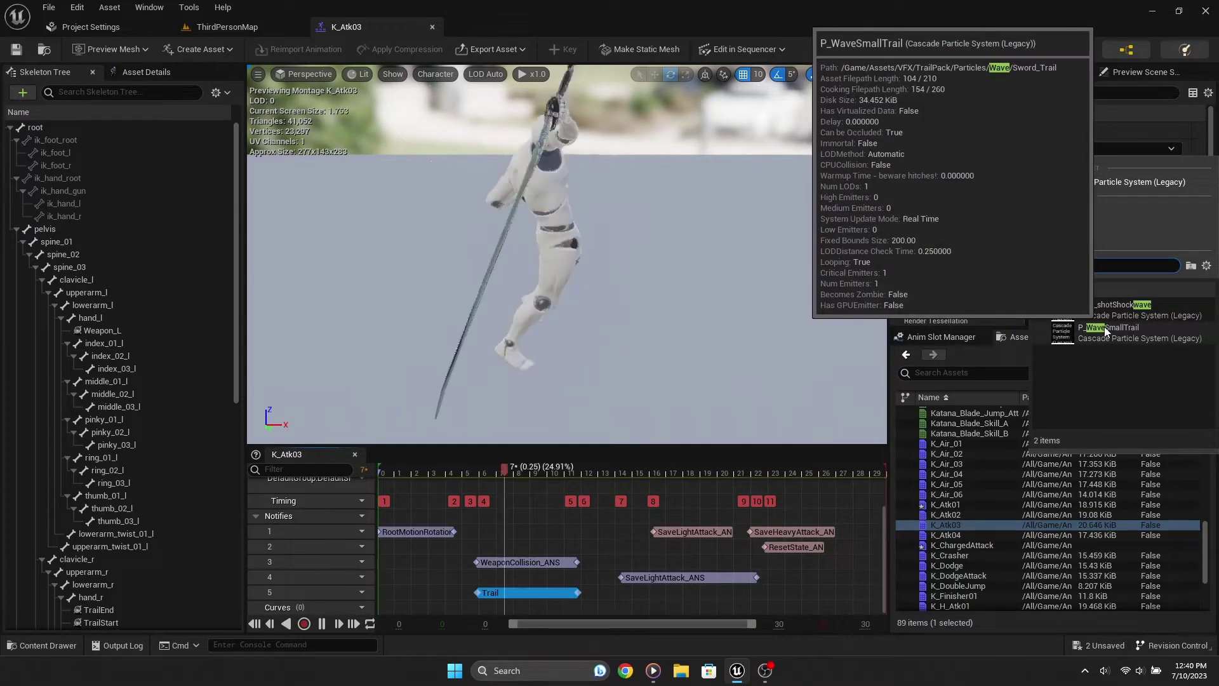
pyautogui.click(1105, 319)
# Step: Set the Trail notify to P_WaveSmallTrail in the K_Atk02 and K_Atk04 montages
pyautogui.doubleClick(972, 515)
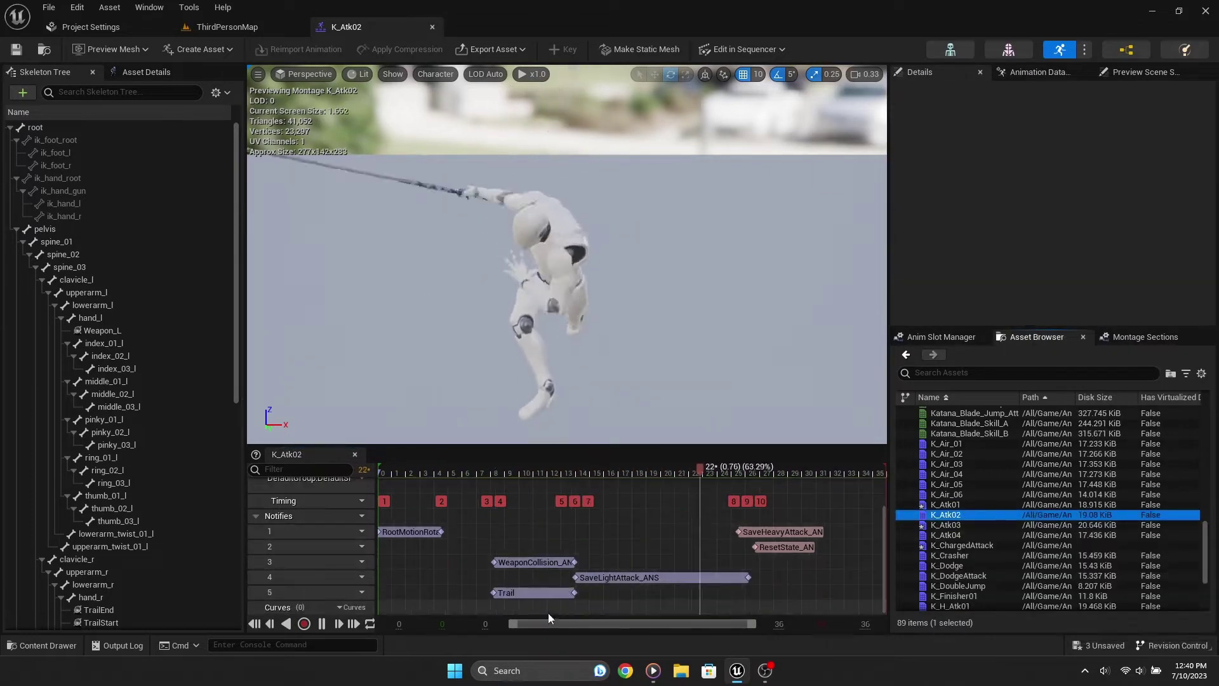
pyautogui.click(542, 592)
pyautogui.click(1092, 150)
pyautogui.write('wave')
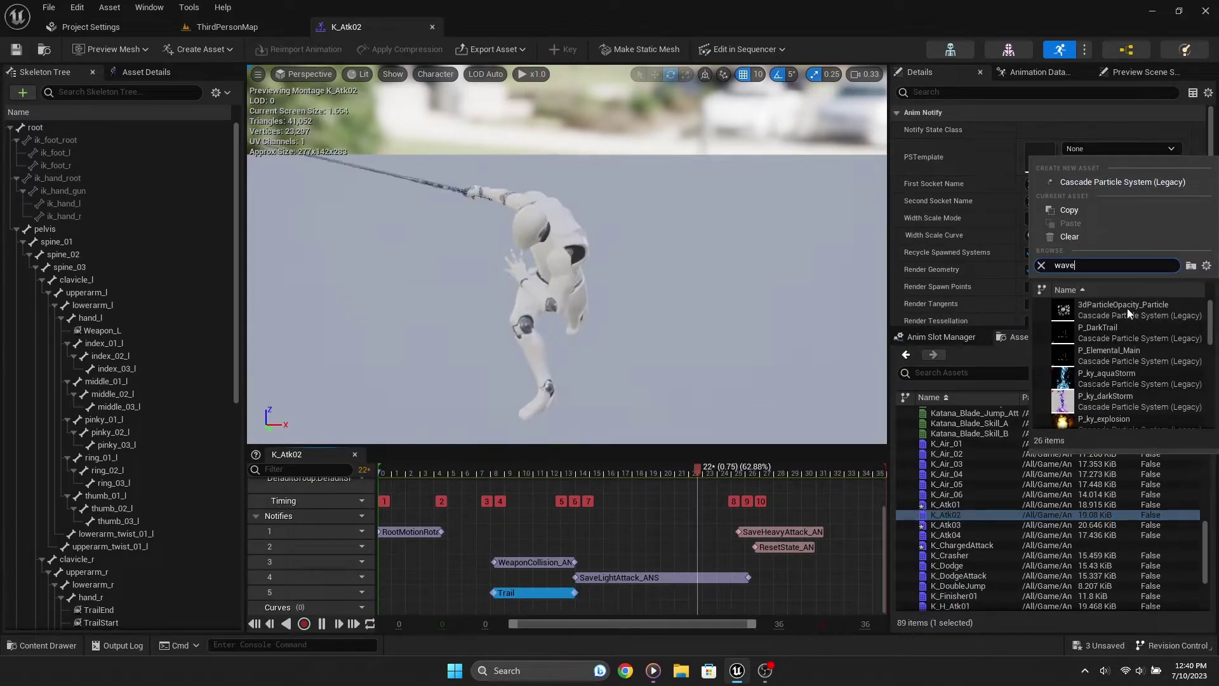
pyautogui.click(1119, 326)
pyautogui.doubleClick(947, 536)
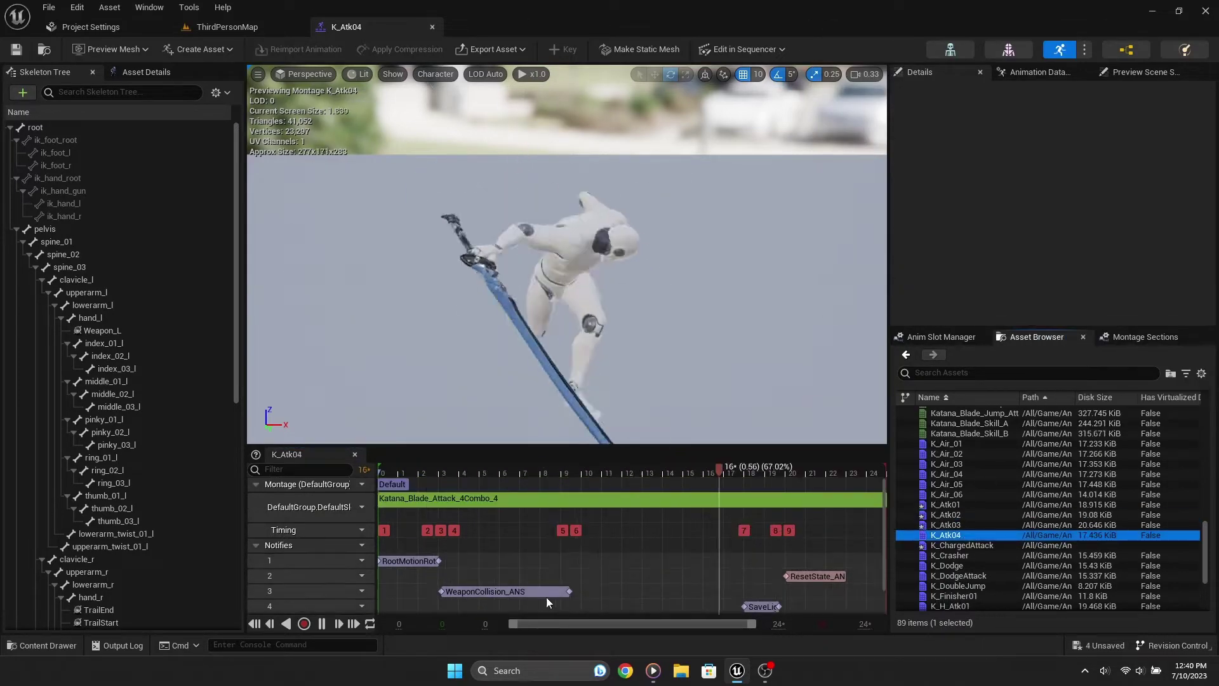
pyautogui.click(532, 592)
pyautogui.click(1092, 150)
pyautogui.write('wave')
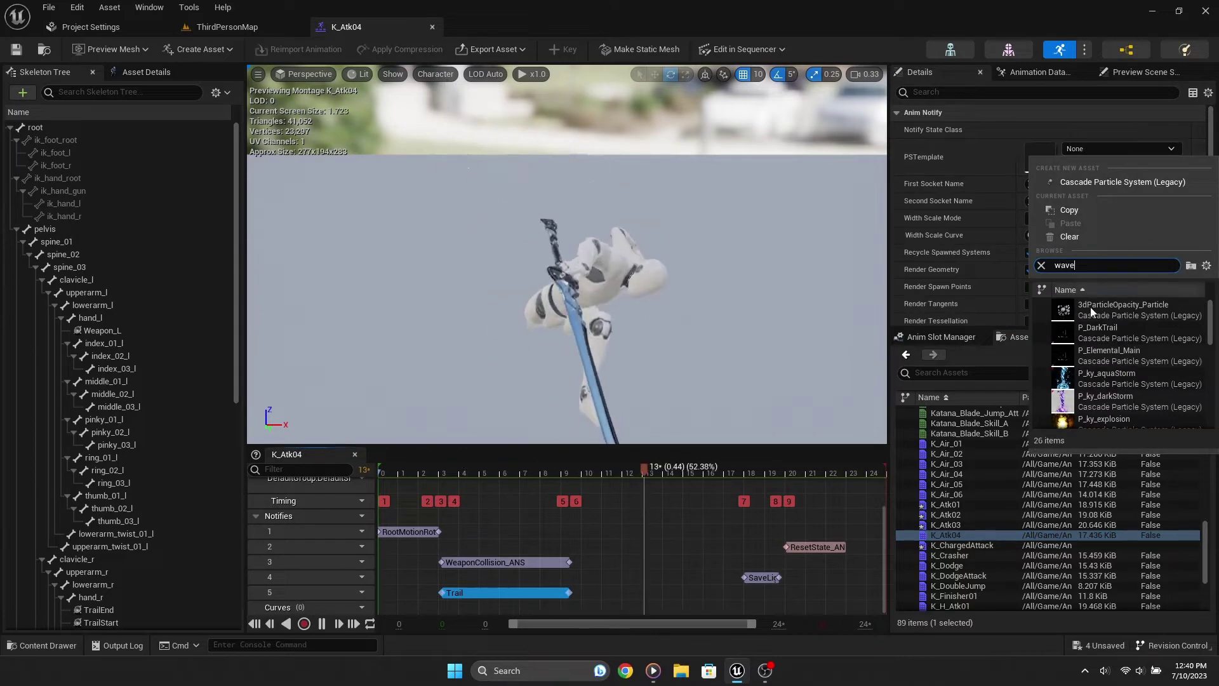
pyautogui.click(1098, 331)
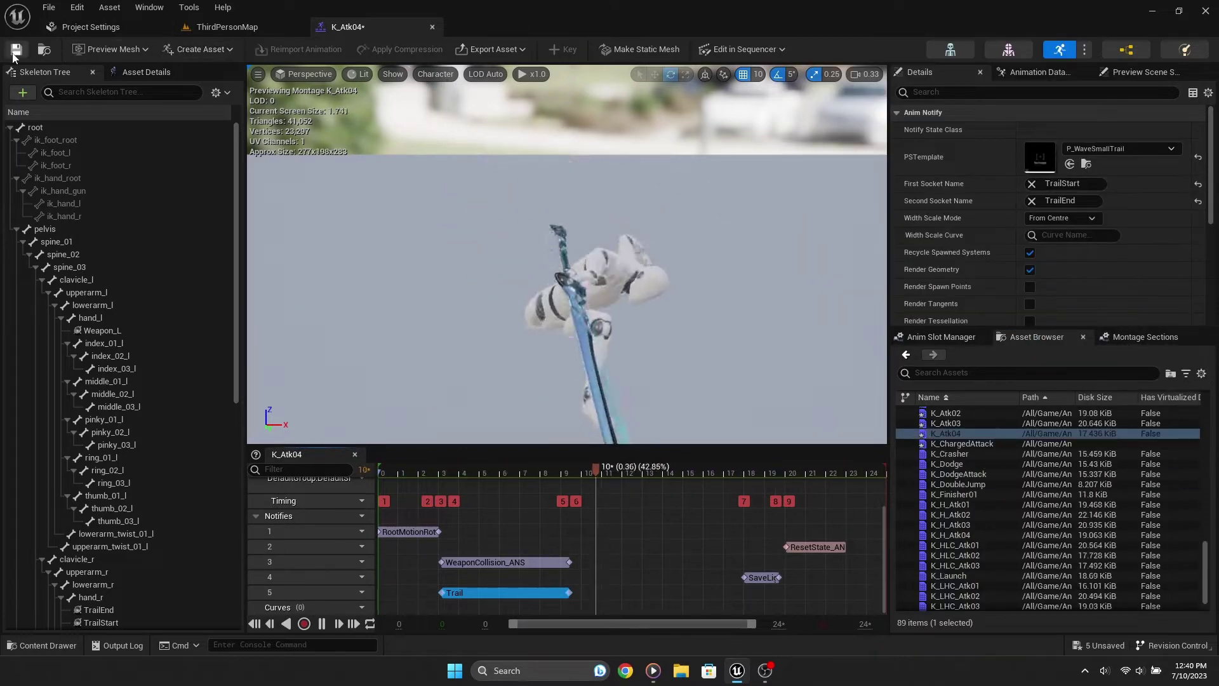
pyautogui.click(254, 25)
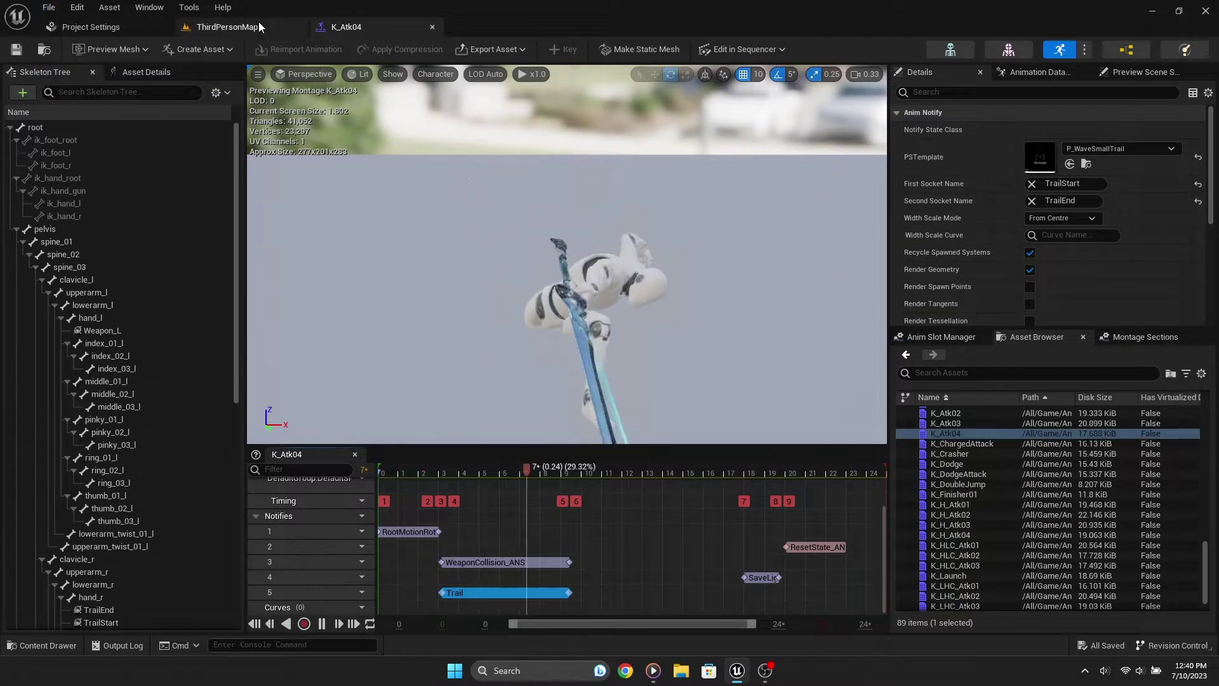
# Step: Close the montage editor and open BP_Enemy from ThirdPerson > Blueprints > Enemies
pyautogui.click(308, 428)
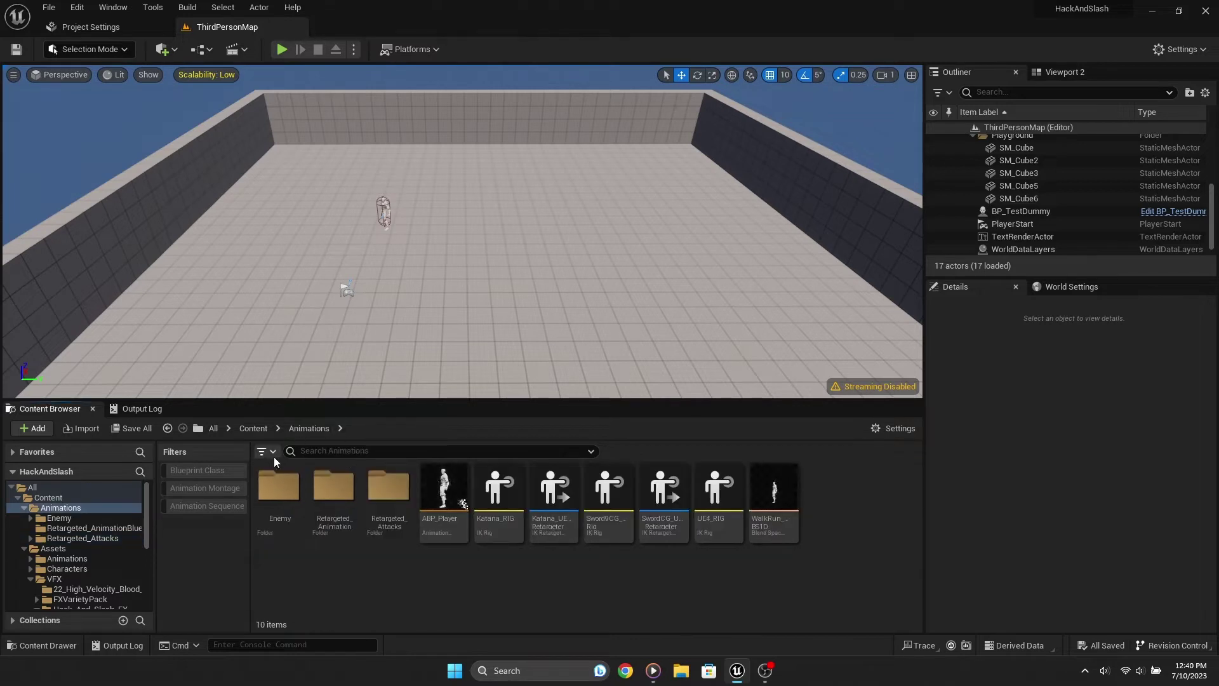
pyautogui.click(253, 428)
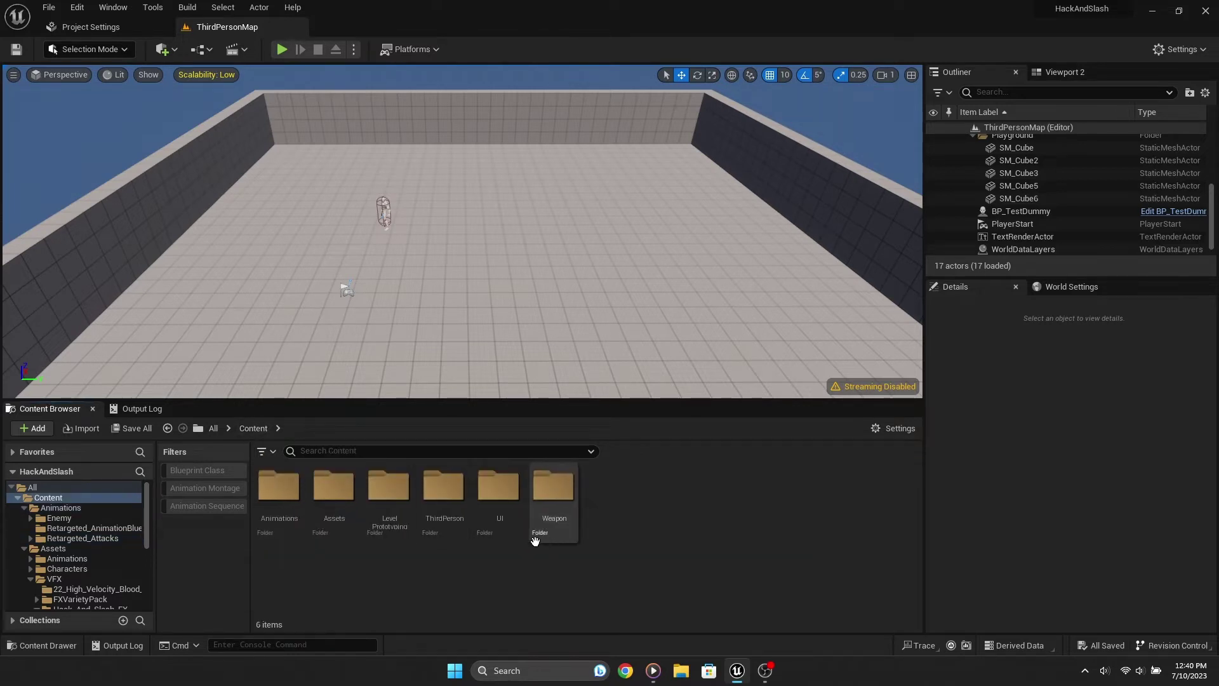
pyautogui.doubleClick(444, 502)
pyautogui.doubleClick(282, 511)
pyautogui.doubleClick(327, 514)
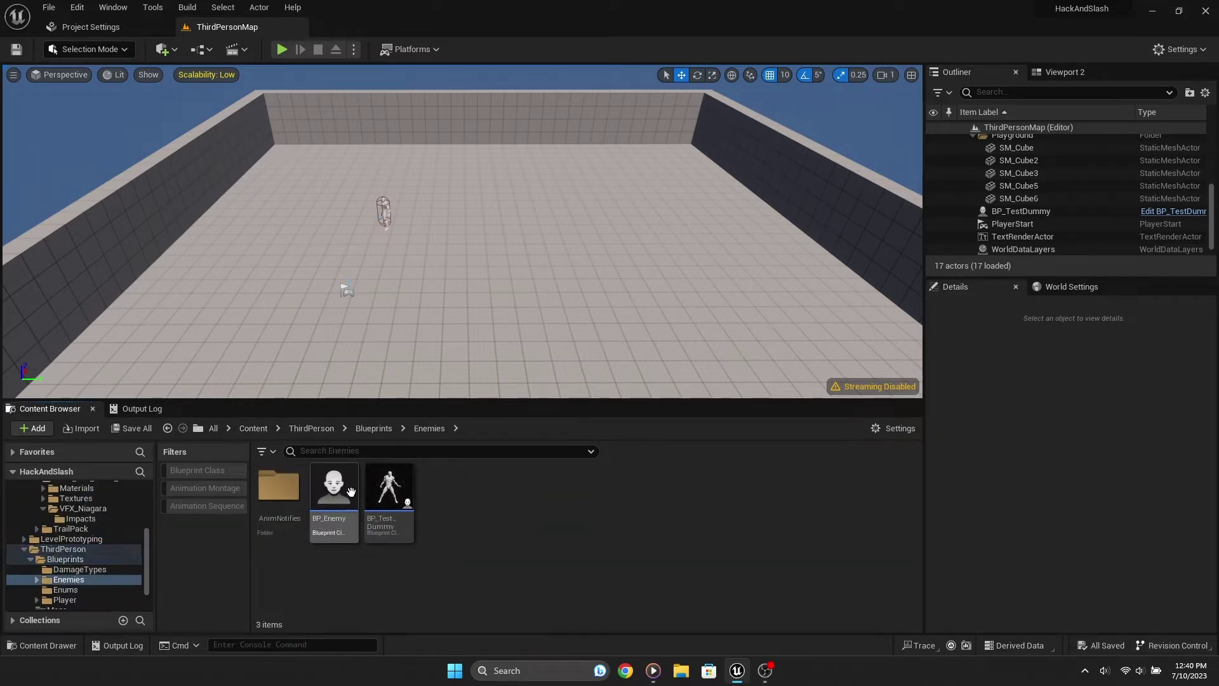
pyautogui.moveTo(348, 493)
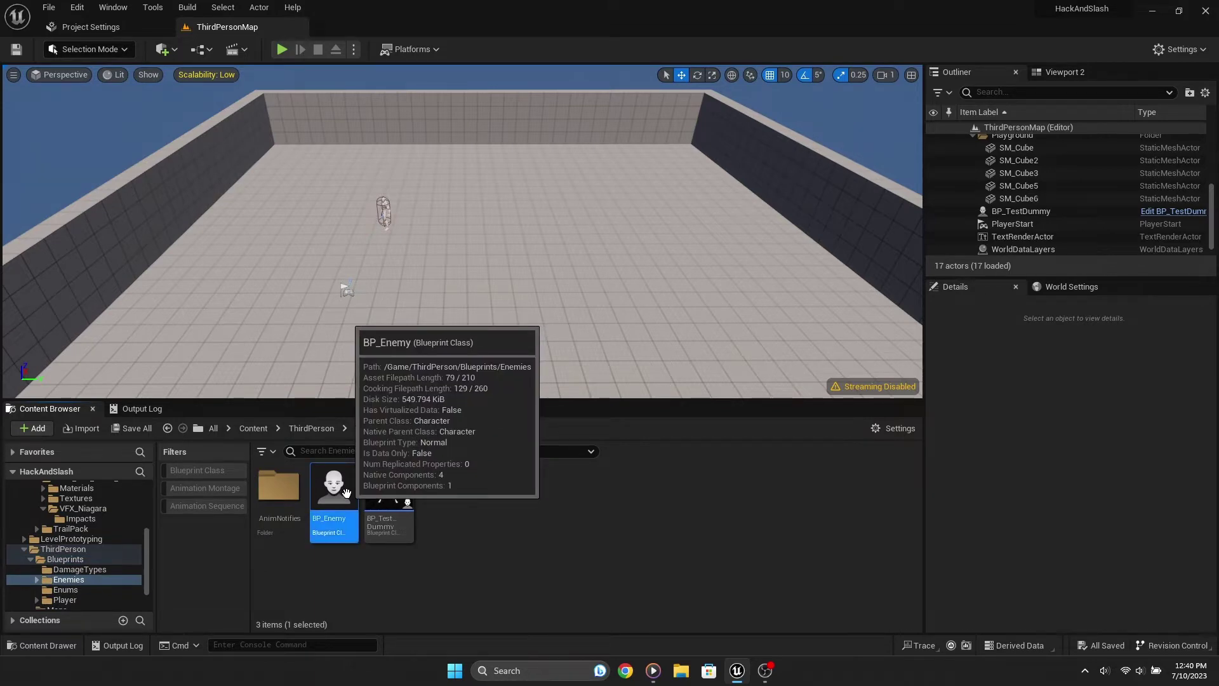
pyautogui.doubleClick(347, 493)
# Step: Wrap the Spawn Hit FX comment in a new comment titled "I'm going to disable the Hit FX for now"
pyautogui.scroll(-2, 492, 301)
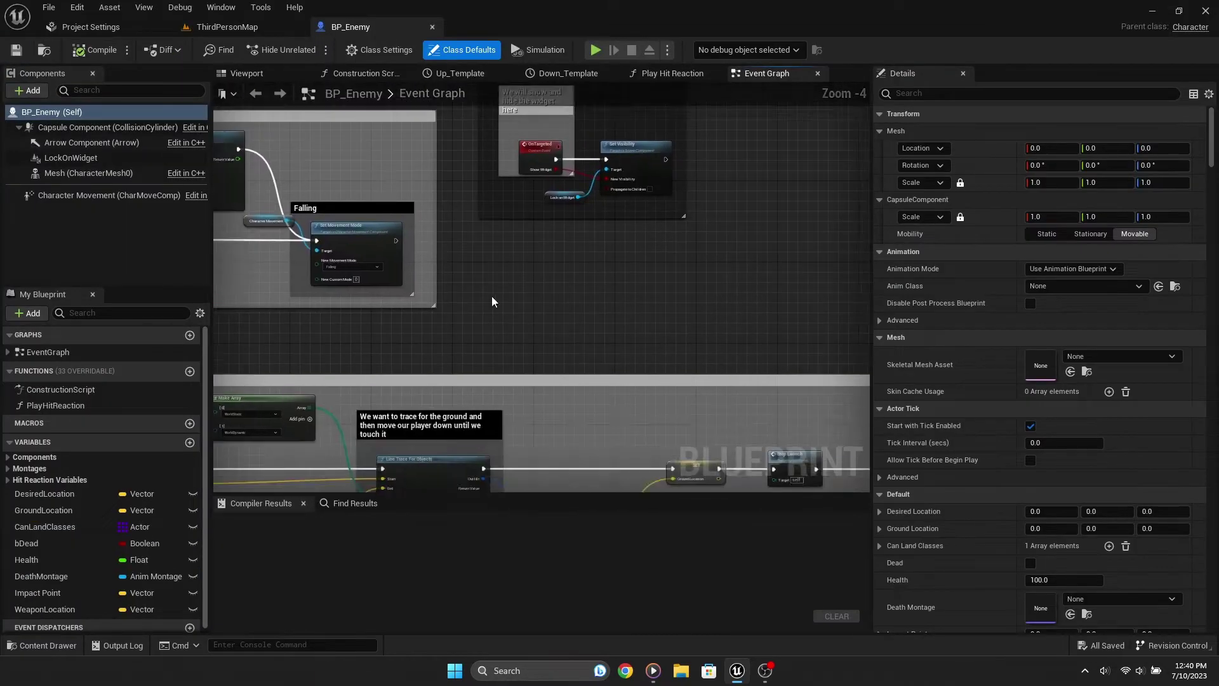
pyautogui.scroll(-6, 492, 301)
pyautogui.scroll(3, 676, 364)
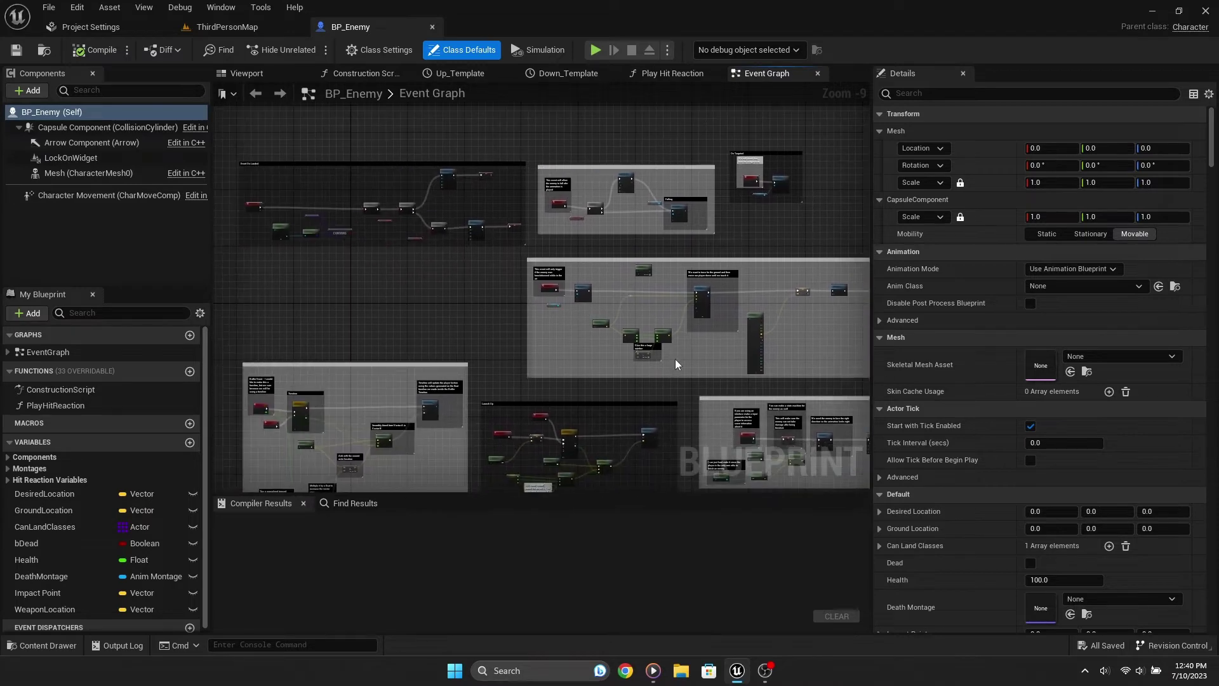
pyautogui.scroll(-2, 531, 351)
pyautogui.scroll(6, 518, 349)
pyautogui.scroll(-6, 563, 294)
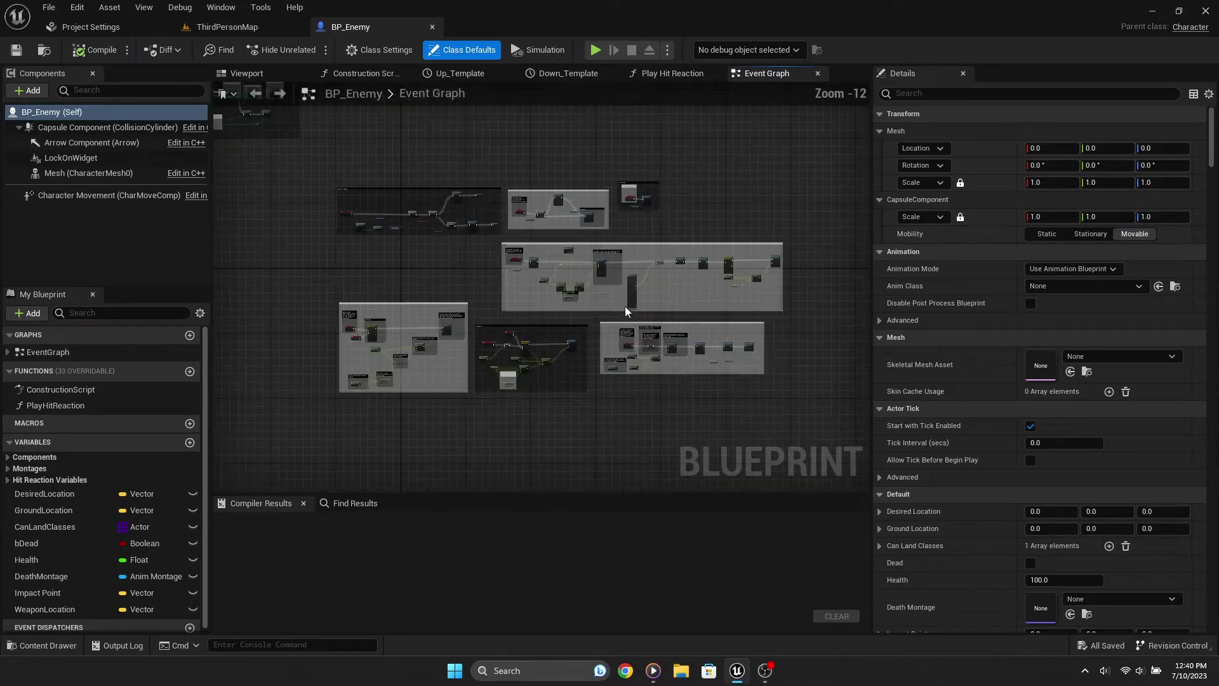
pyautogui.scroll(2, 625, 311)
pyautogui.scroll(4, 638, 274)
pyautogui.scroll(4, 616, 283)
pyautogui.scroll(3, 604, 291)
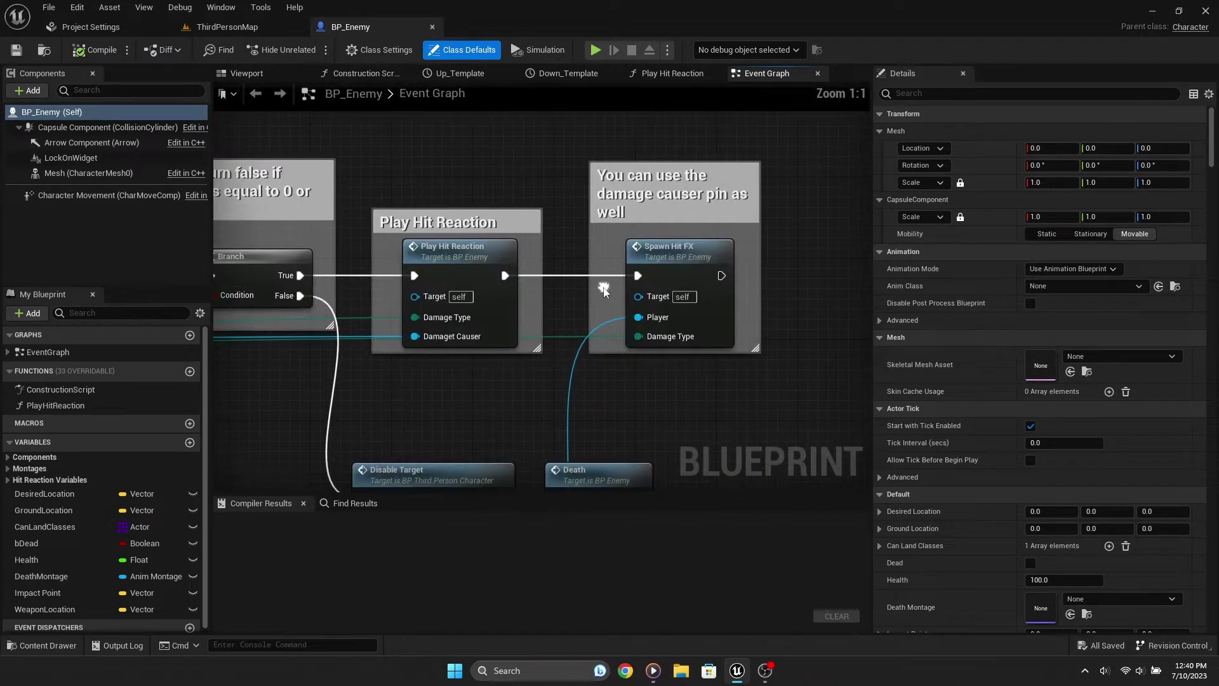
pyautogui.moveTo(637, 276); pyautogui.dragTo(531, 281, button='right')
pyautogui.click(553, 217)
pyautogui.press('c')
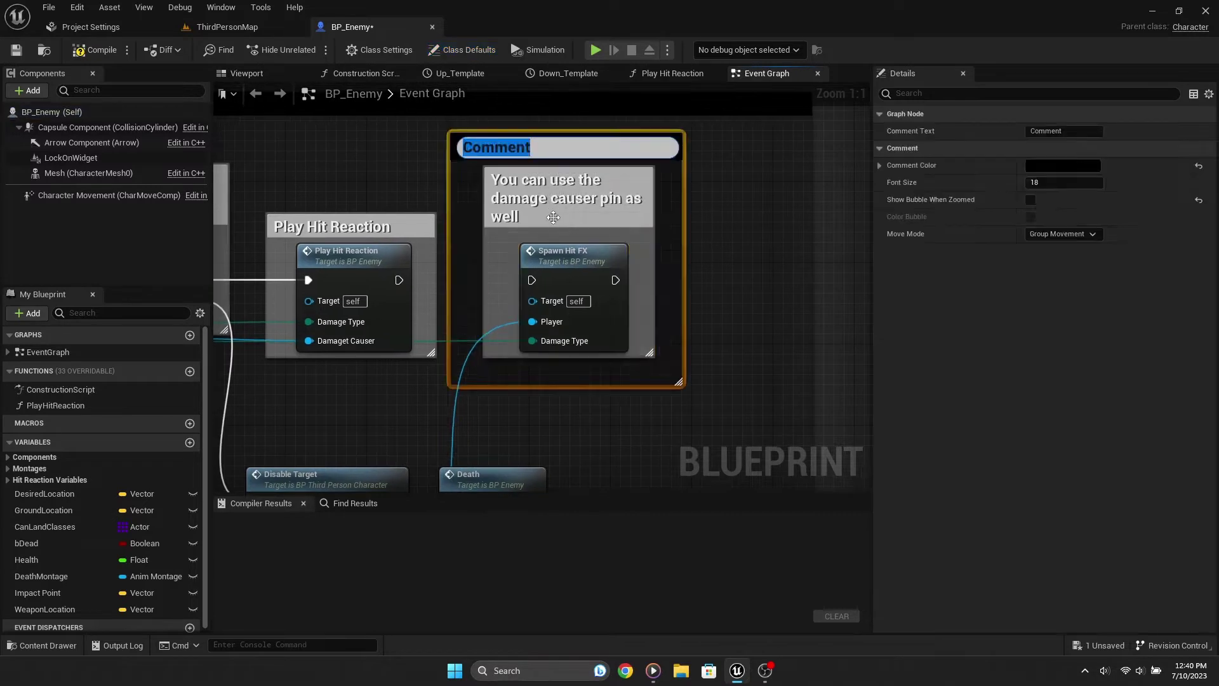
pyautogui.press('BackSpace')
pyautogui.write("I'm going to disable the Hit V")
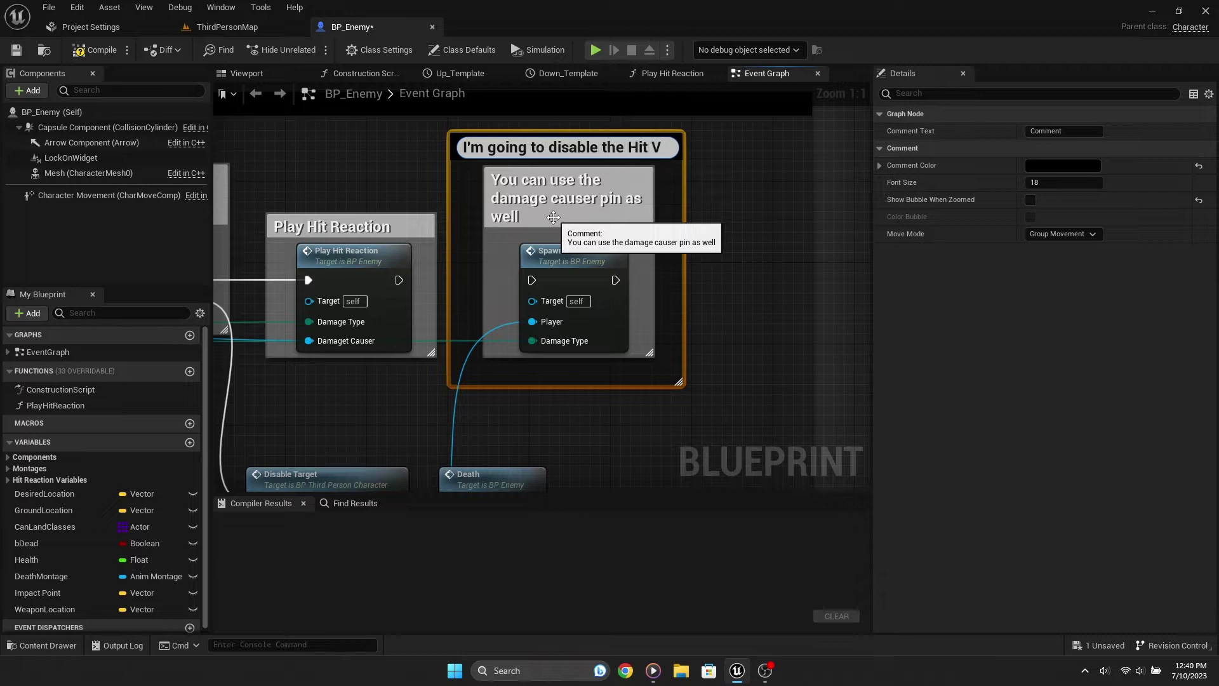
pyautogui.press('BackSpace')
pyautogui.write('FX for now')
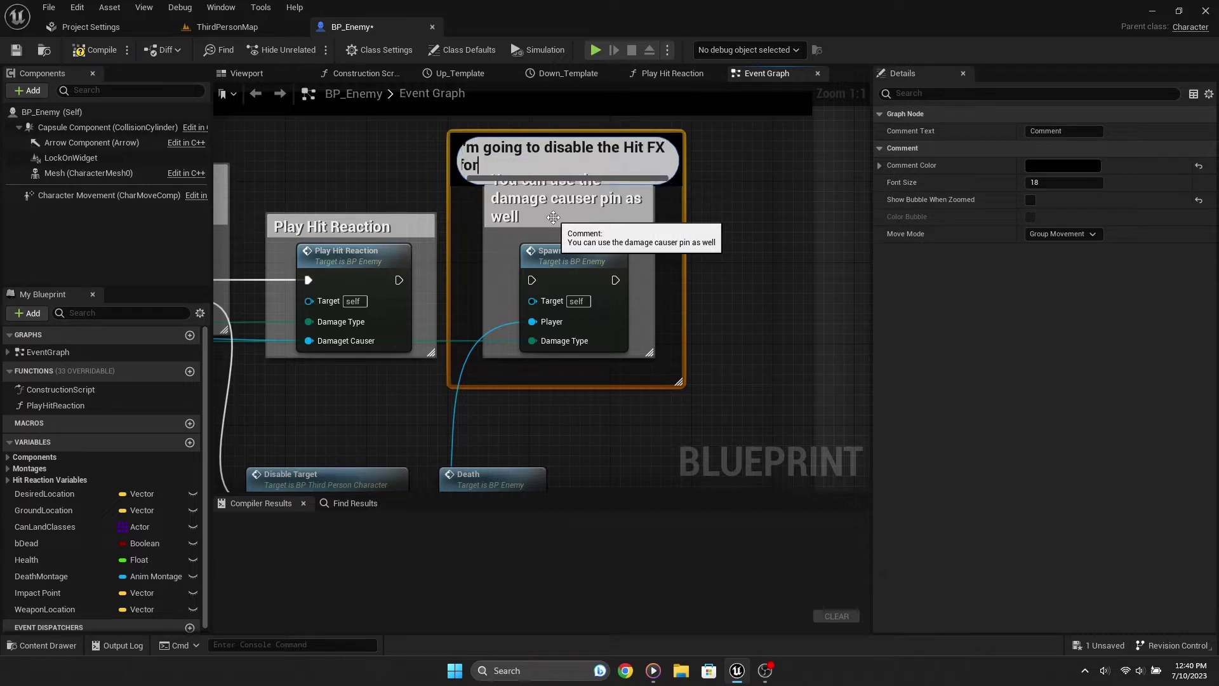
pyautogui.press('Return')
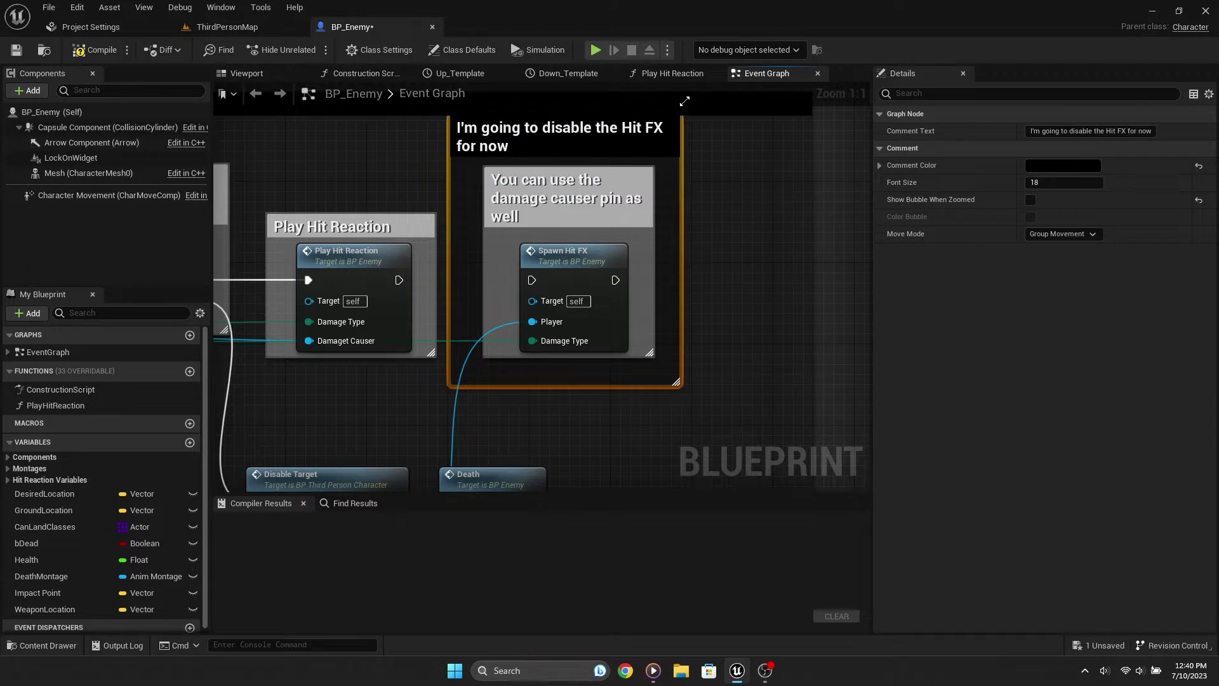
# Step: Compile BP_Enemy and return to the ThirdPersonMap level
pyautogui.moveTo(713, 154); pyautogui.dragTo(711, 256, button='right')
pyautogui.click(106, 52)
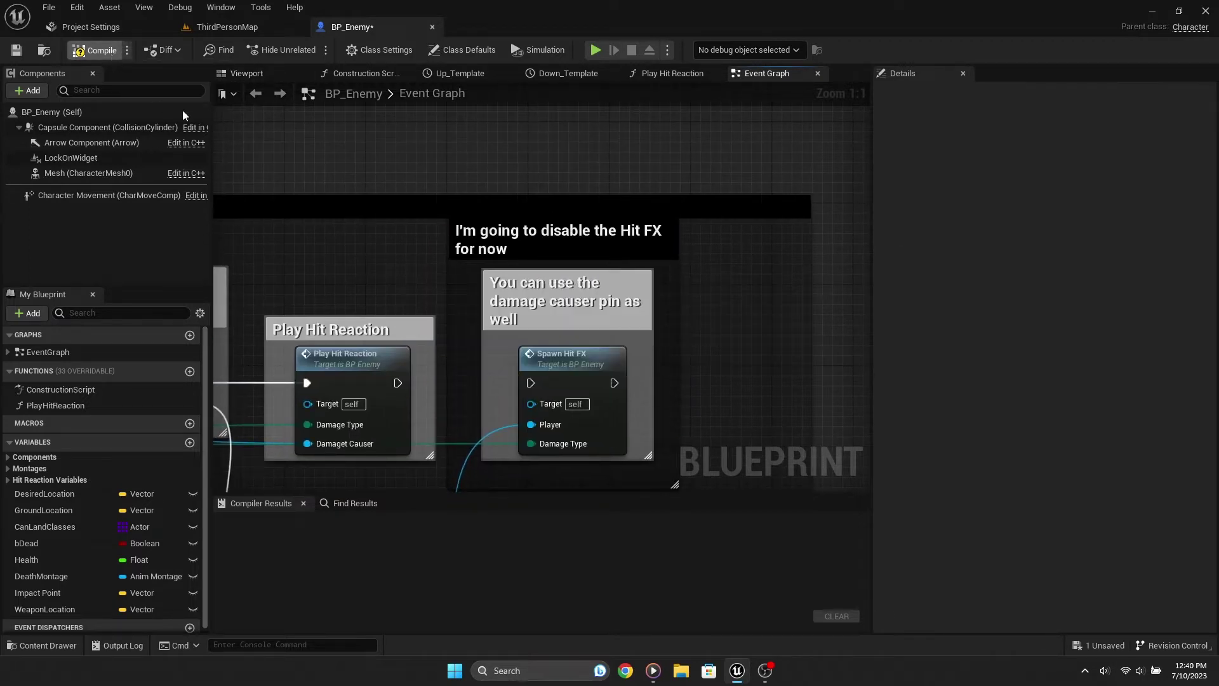
pyautogui.click(260, 28)
# Step: Open BP_ThirdPersonCharacter, delete the three M key time-dilation nodes, and compile and save
pyautogui.click(374, 428)
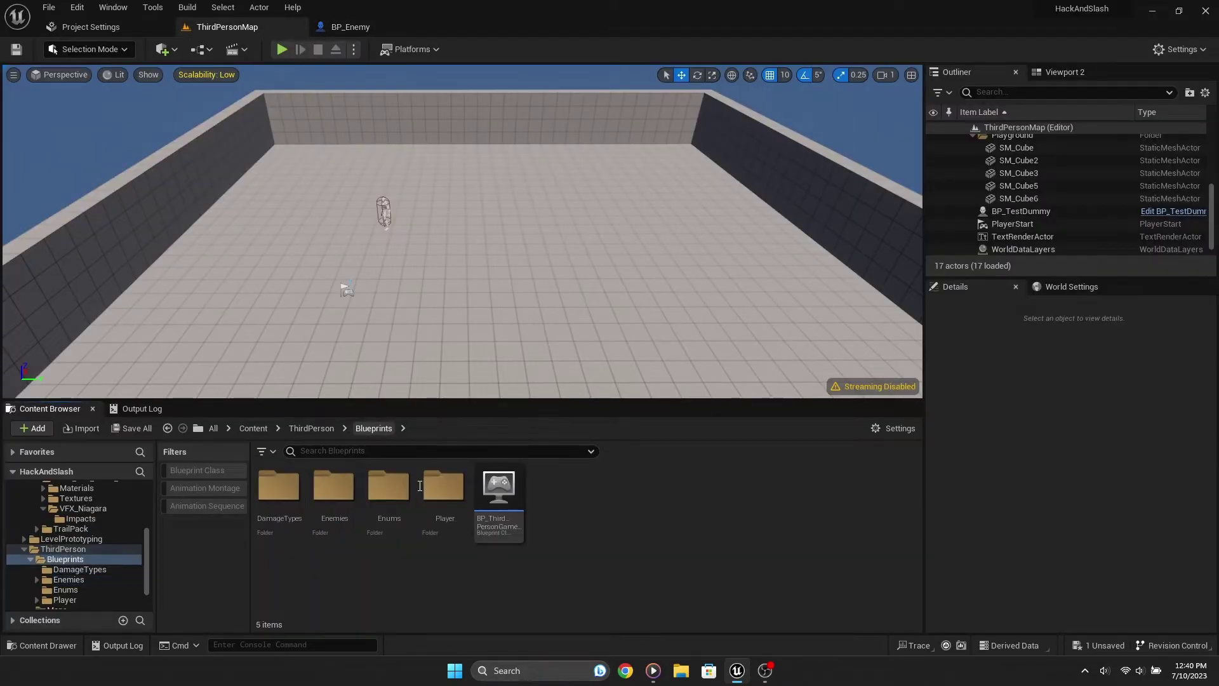
pyautogui.doubleClick(467, 518)
pyautogui.doubleClick(346, 502)
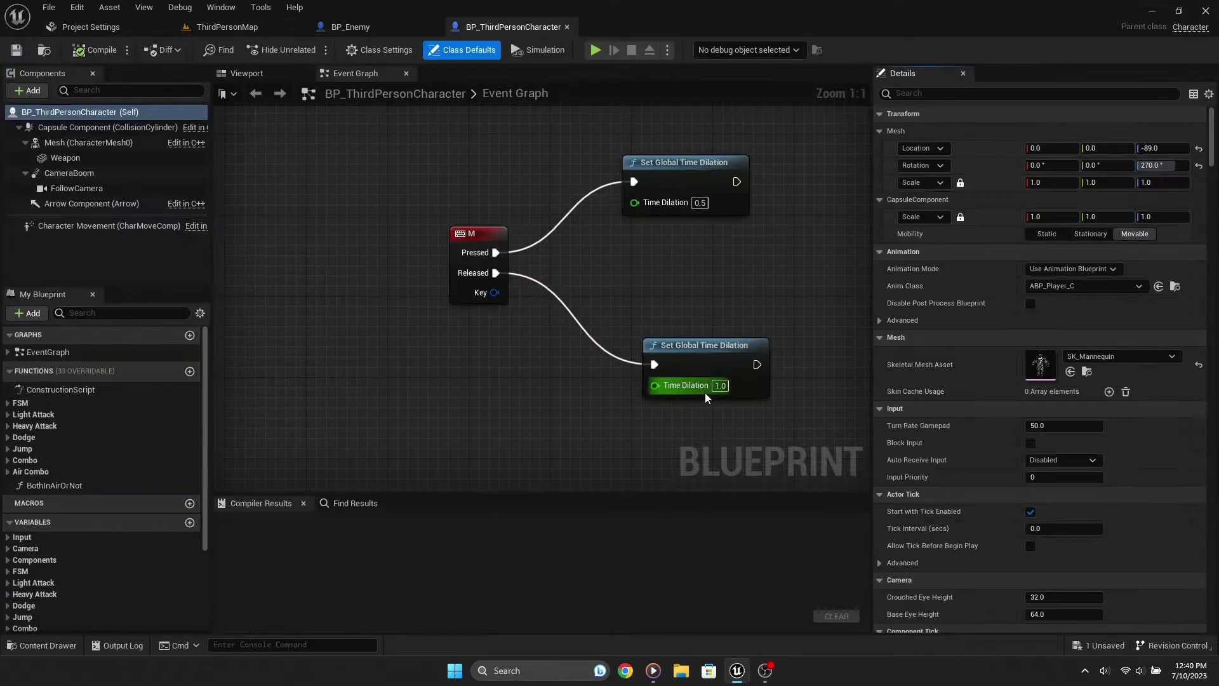
pyautogui.moveTo(528, 195); pyautogui.dragTo(533, 198)
pyautogui.press('Delete')
pyautogui.scroll(-6, 647, 303)
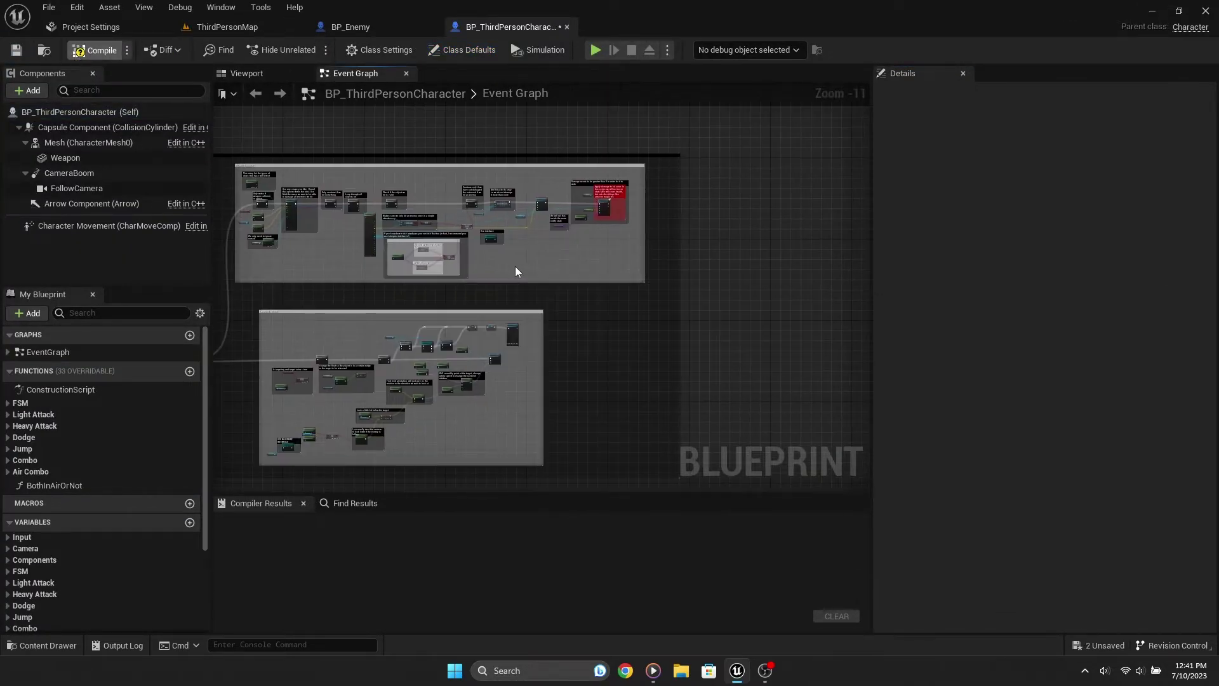
pyautogui.hotkey('ctrl', 's')
# Step: Pan the Event Graph to the Can Attack Branch feeding the Special Attack call
pyautogui.scroll(-1, 465, 282)
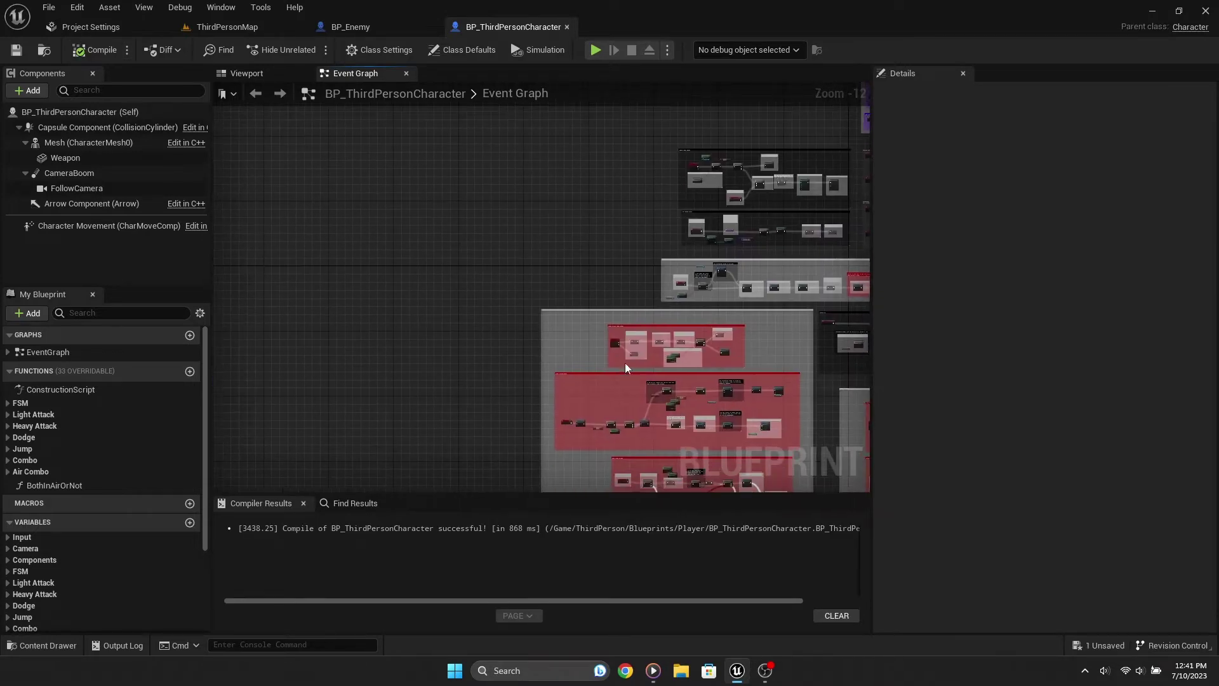
pyautogui.scroll(3, 625, 364)
pyautogui.scroll(6, 601, 348)
pyautogui.scroll(-2, 555, 425)
pyautogui.scroll(-2, 445, 381)
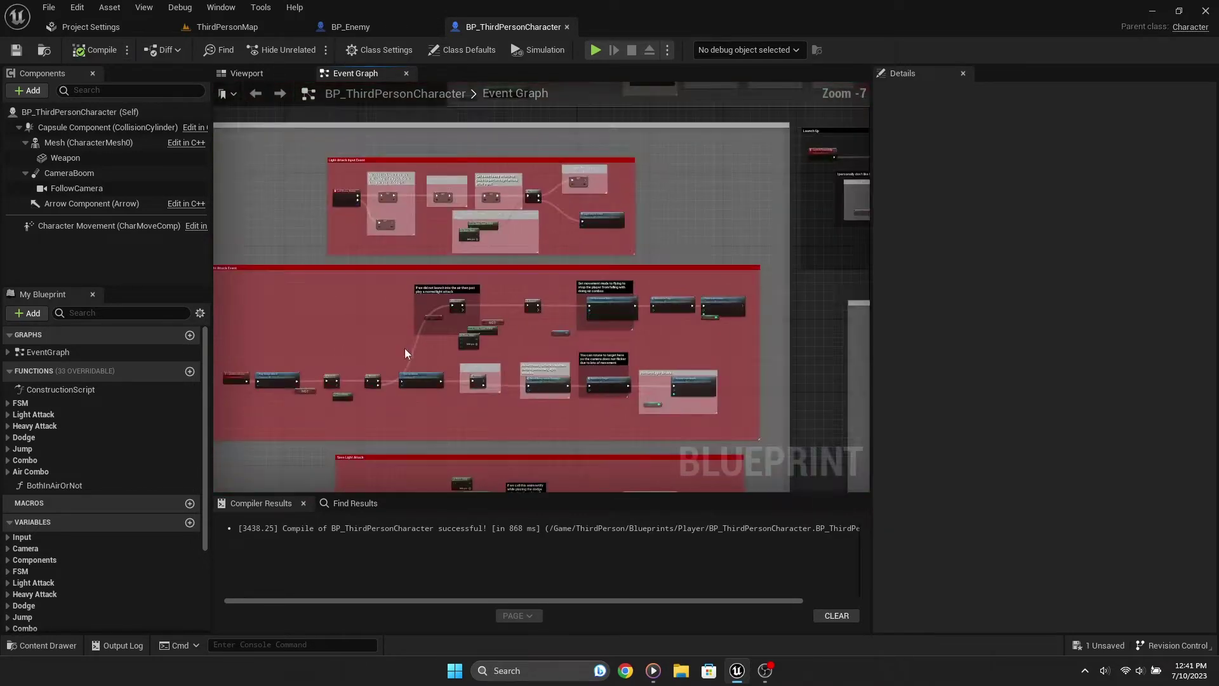
pyautogui.scroll(2, 585, 335)
pyautogui.scroll(5, 570, 350)
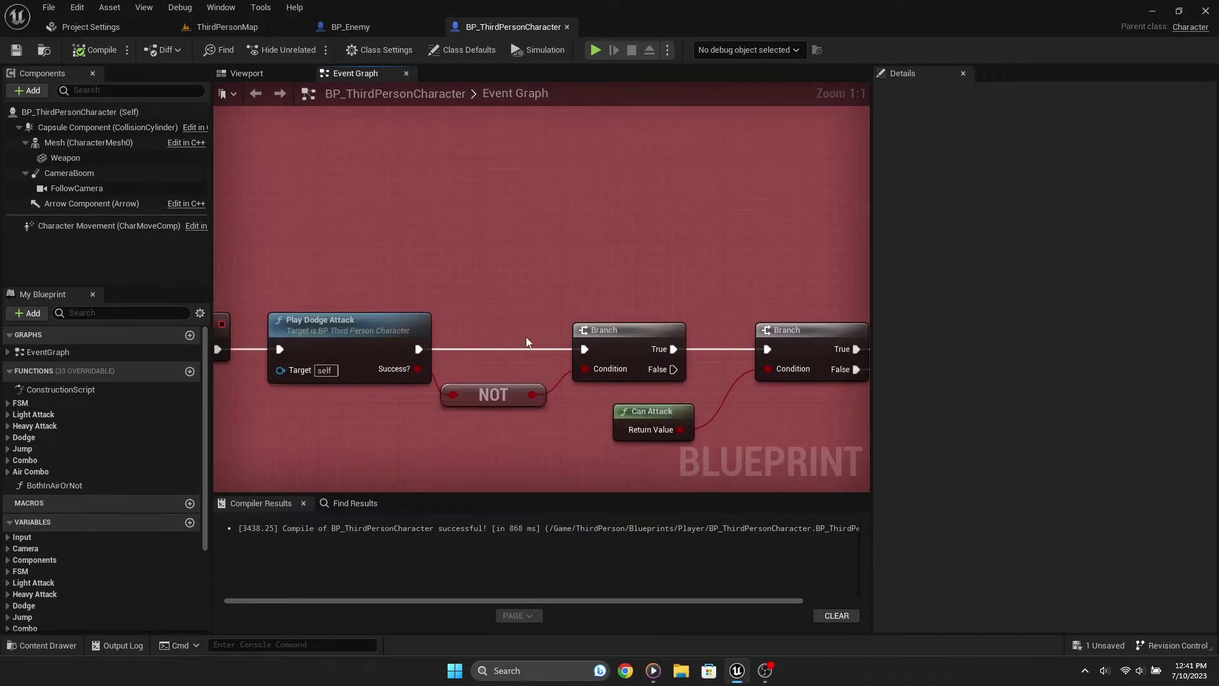
pyautogui.scroll(-5, 526, 342)
pyautogui.scroll(5, 550, 318)
pyautogui.moveTo(550, 318)
pyautogui.mouseDown(button='right')
pyautogui.moveTo(662, 362)
pyautogui.moveTo(578, 340)
pyautogui.moveTo(683, 321)
pyautogui.mouseUp(button='right')
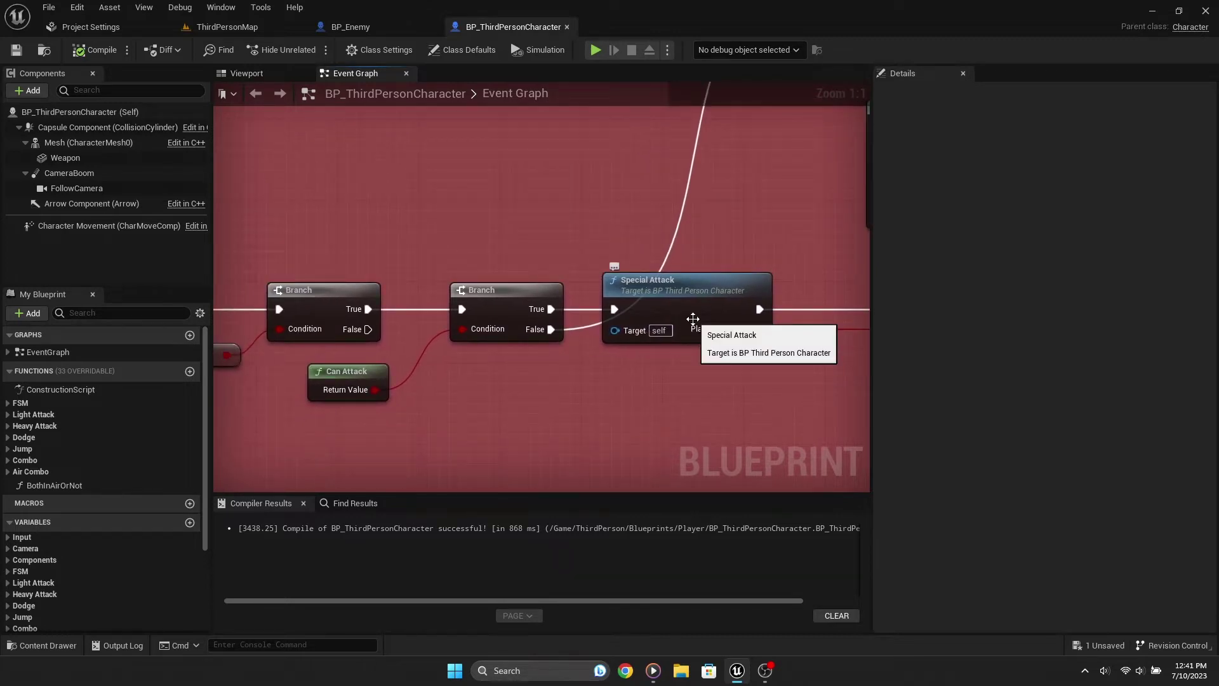
# Step: Inspect the nearby Dodge Attack, NOT and Save Light Attack nodes around Special Attack
pyautogui.moveTo(551, 375)
pyautogui.mouseDown(button='right')
pyautogui.moveTo(727, 354)
pyautogui.moveTo(482, 398)
pyautogui.mouseUp(button='right')
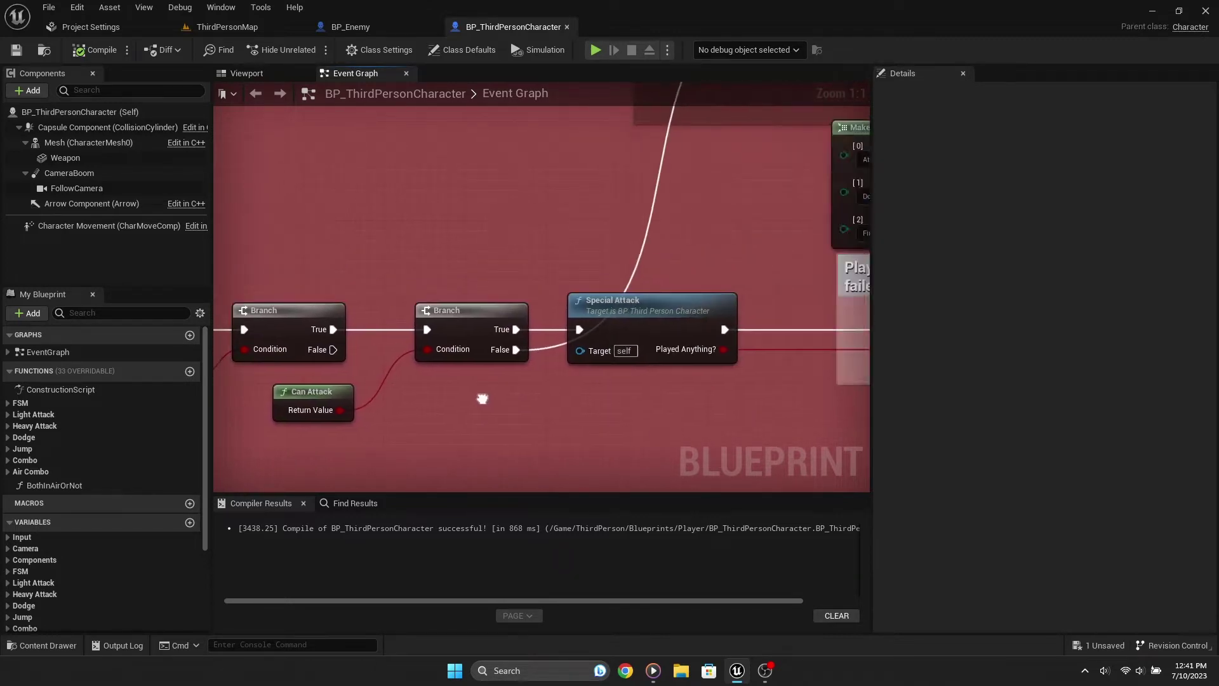
pyautogui.scroll(-5, 650, 374)
pyautogui.moveTo(650, 375); pyautogui.dragTo(596, 347, button='right')
pyautogui.scroll(4, 577, 340)
pyautogui.scroll(-1, 597, 329)
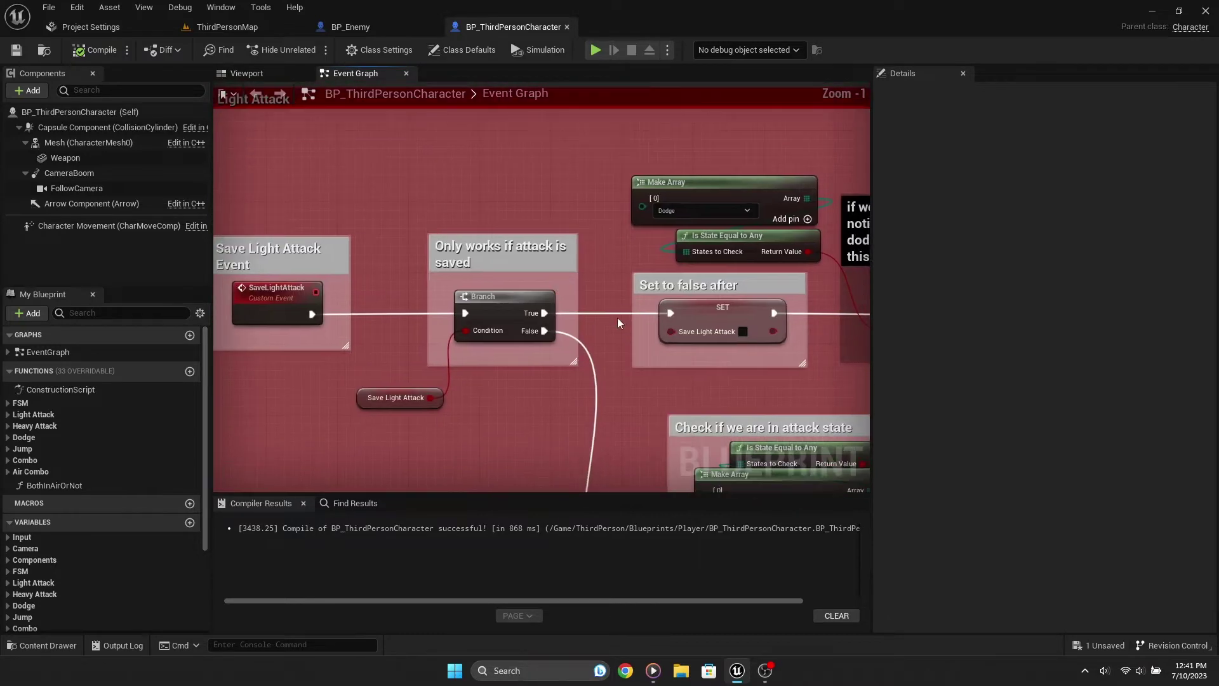
pyautogui.scroll(-2, 617, 317)
pyautogui.scroll(-2, 573, 359)
pyautogui.scroll(-1, 572, 360)
pyautogui.scroll(5, 480, 302)
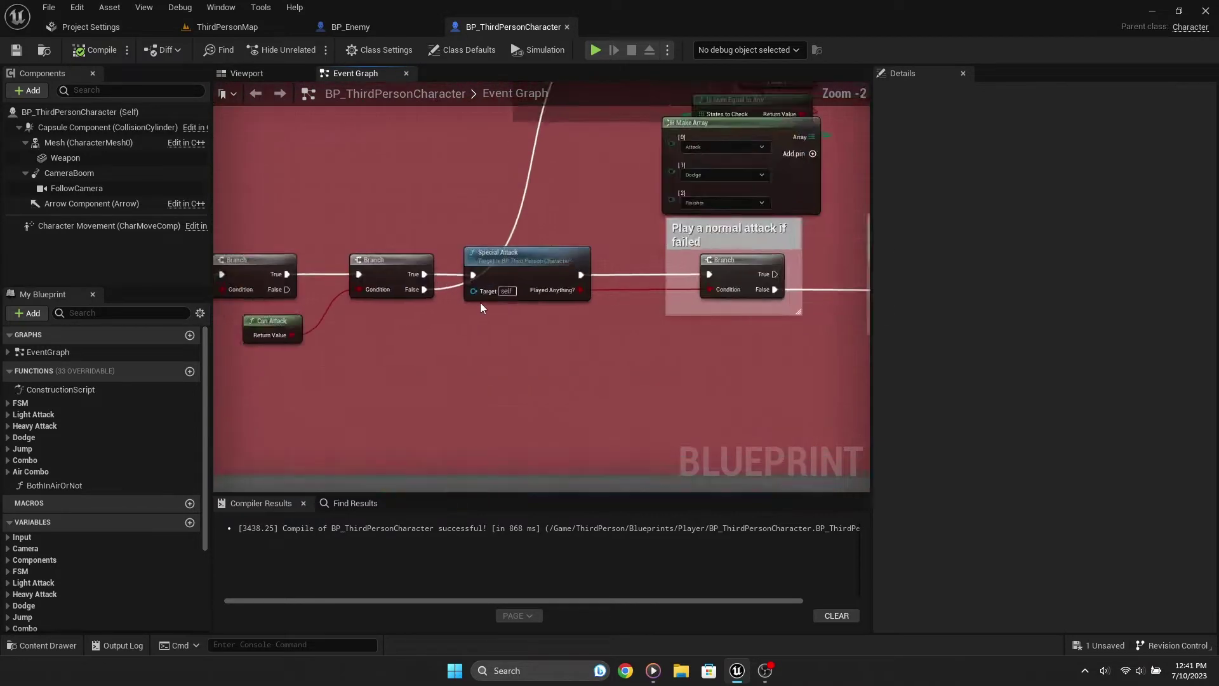
pyautogui.scroll(1, 513, 362)
pyautogui.scroll(1, 500, 379)
pyautogui.moveTo(501, 379); pyautogui.dragTo(618, 378, button='right')
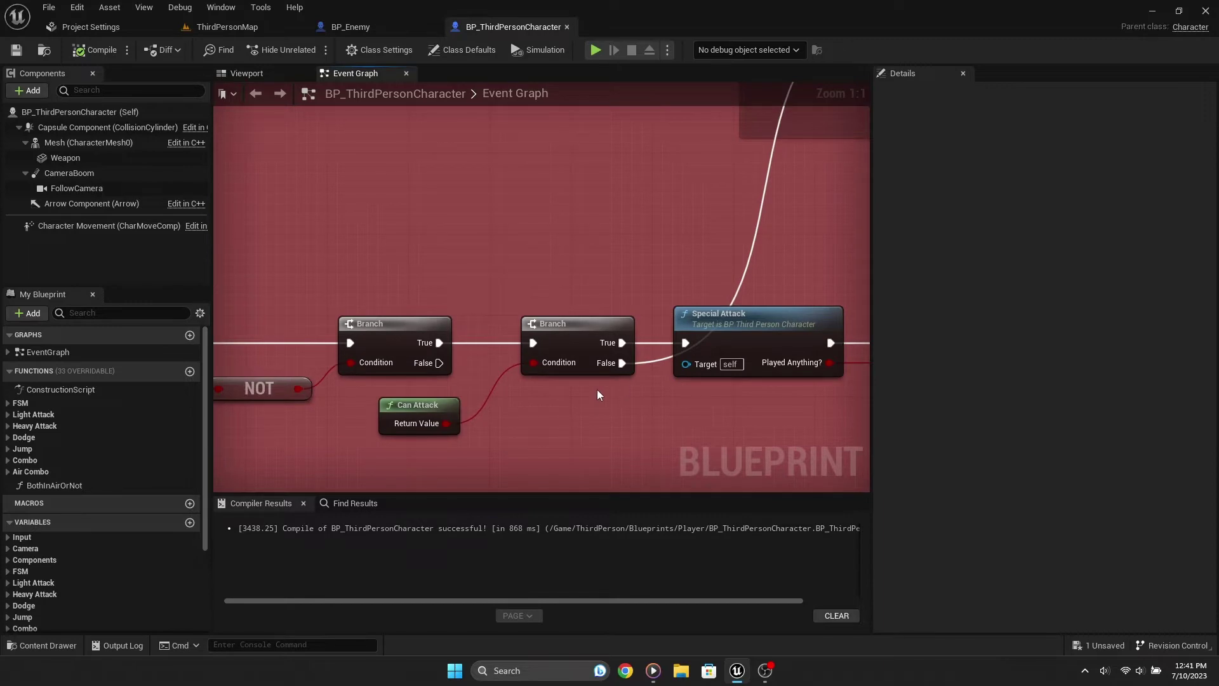
# Step: Open the Special Attack function graph and shift the entry comment and its nodes left
pyautogui.doubleClick(612, 336)
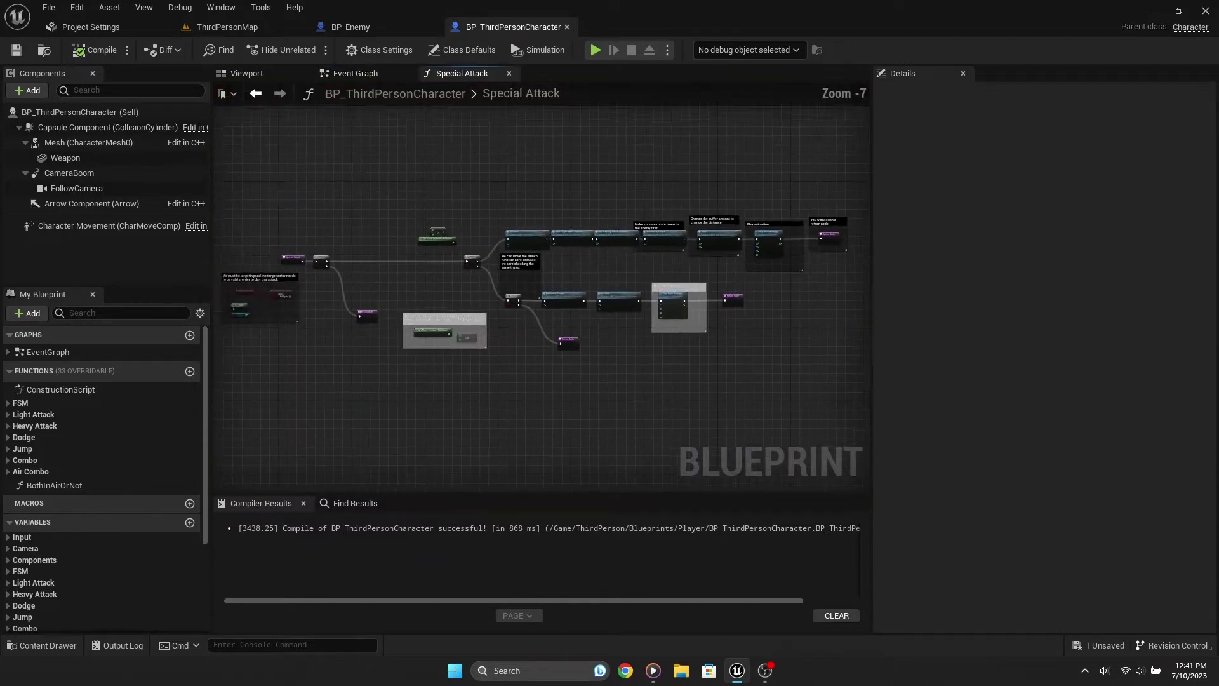
pyautogui.scroll(5, 615, 337)
pyautogui.moveTo(615, 338); pyautogui.dragTo(655, 329, button='right')
pyautogui.scroll(-3, 654, 329)
pyautogui.moveTo(339, 210); pyautogui.dragTo(776, 475)
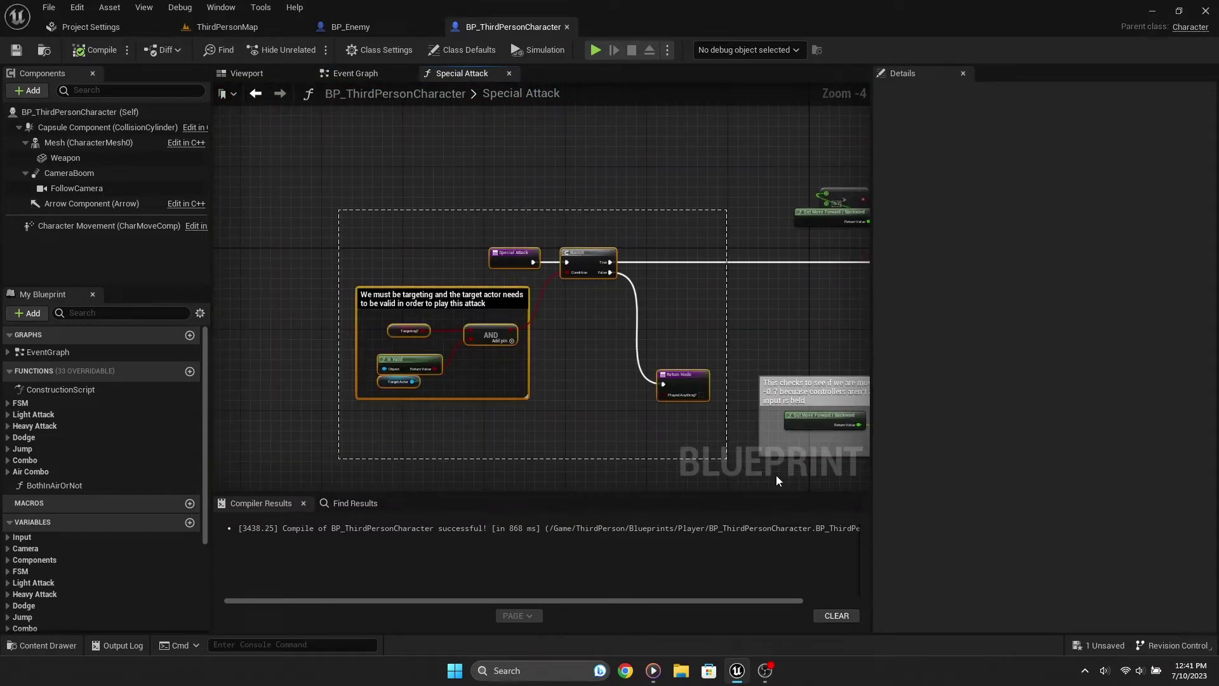
pyautogui.moveTo(694, 417); pyautogui.dragTo(713, 422, button='right')
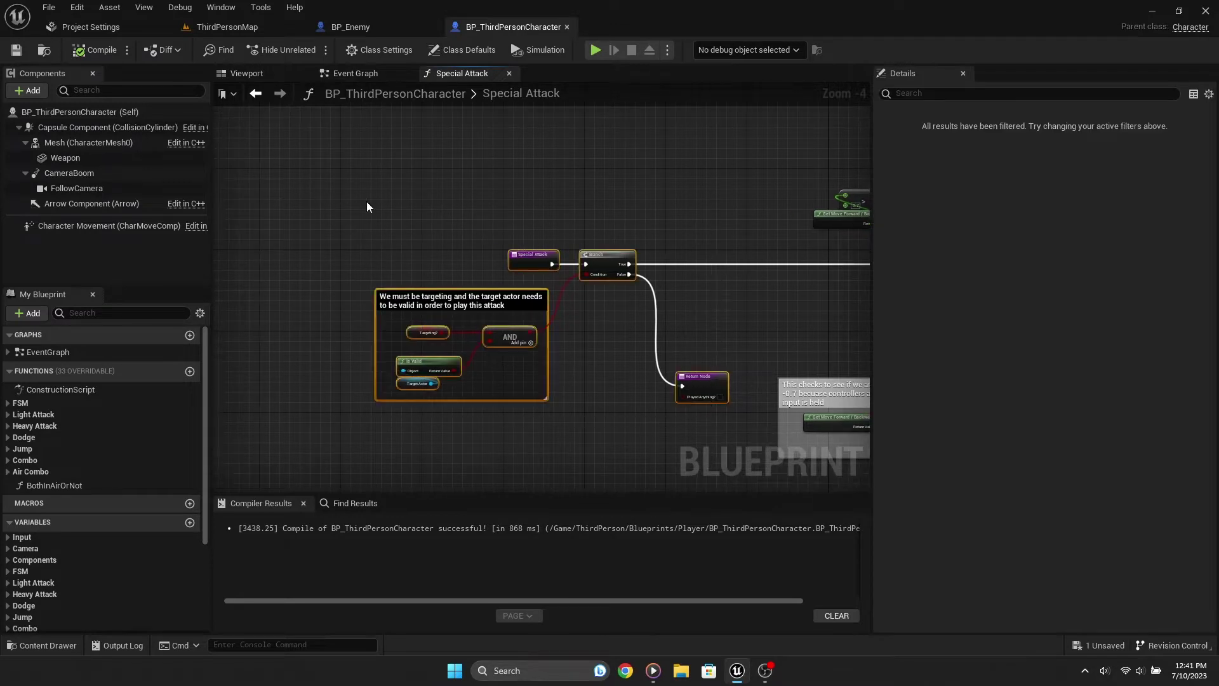
pyautogui.moveTo(597, 262); pyautogui.dragTo(468, 259)
pyautogui.click(540, 296)
pyautogui.scroll(2, 509, 293)
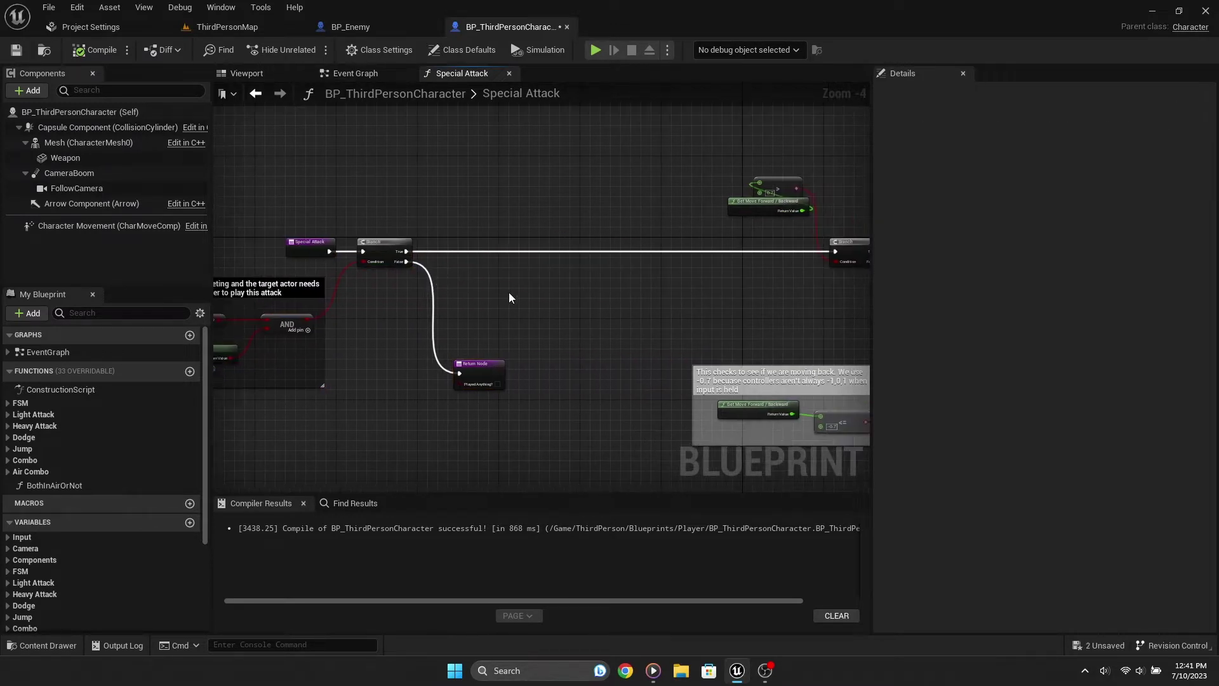
pyautogui.moveTo(509, 292); pyautogui.dragTo(213, 267, button='right')
pyautogui.scroll(2, 213, 266)
pyautogui.scroll(-5, 213, 267)
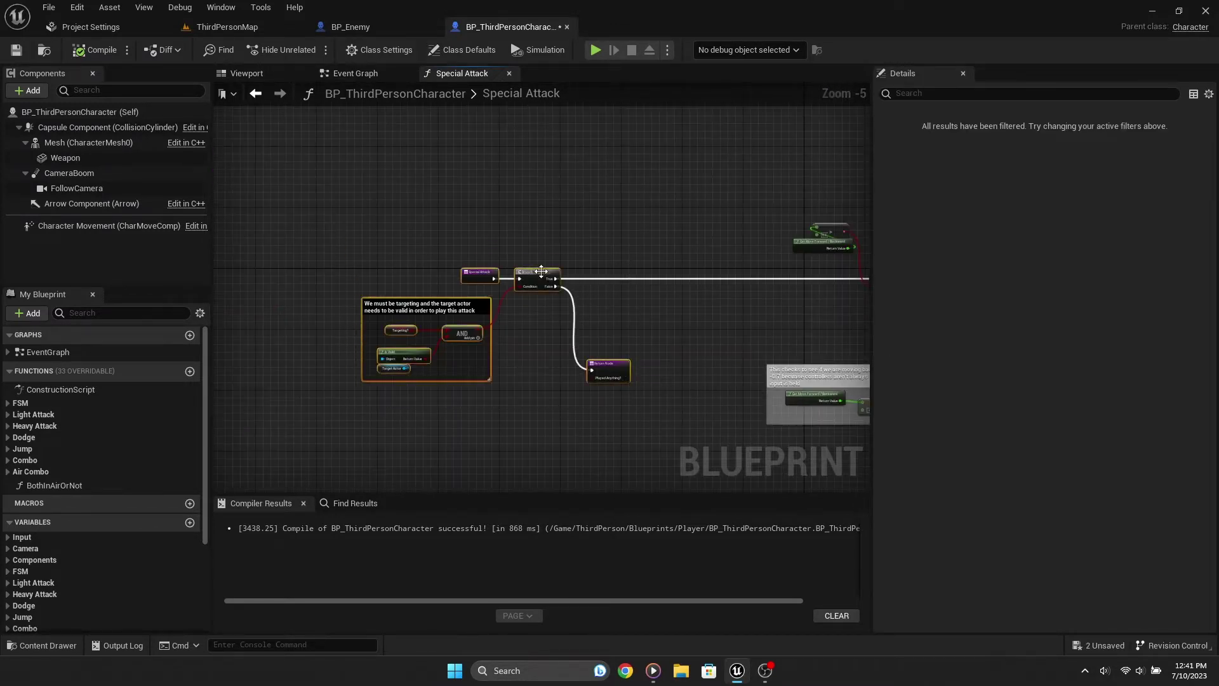
pyautogui.moveTo(560, 273)
pyautogui.mouseDown()
pyautogui.moveTo(649, 273)
pyautogui.moveTo(473, 273)
pyautogui.mouseUp()
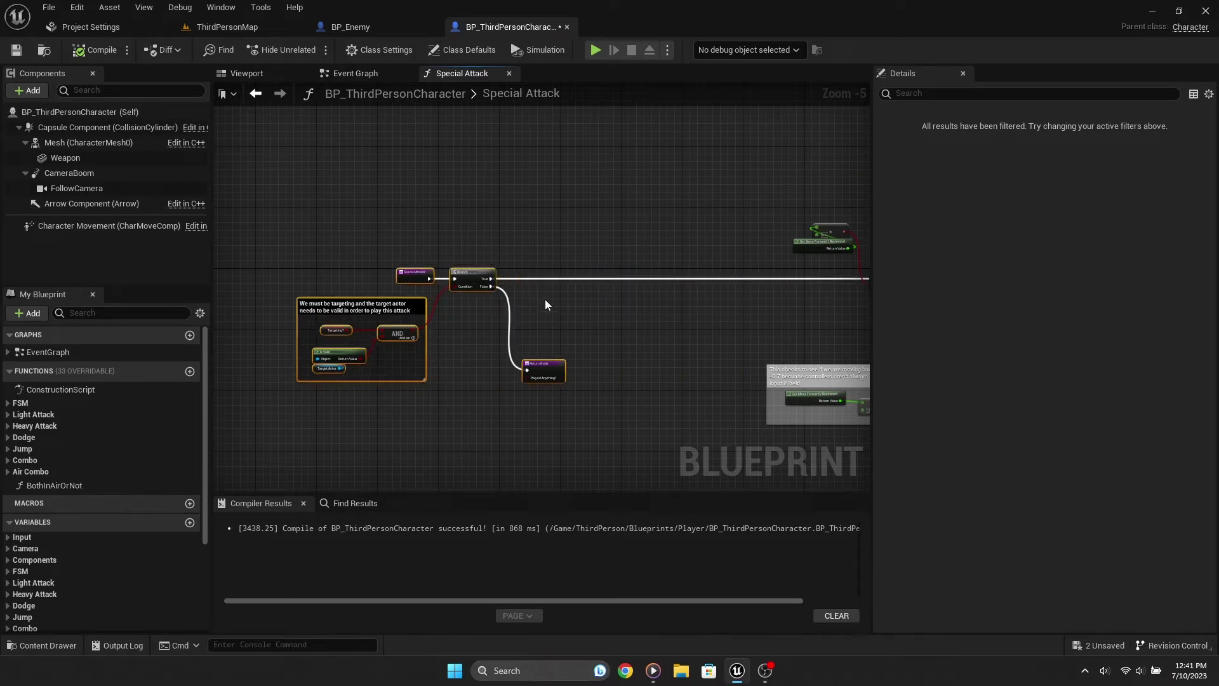
pyautogui.scroll(4, 545, 299)
# Step: Add a second Branch after the first Branch's True output and connect its False output
pyautogui.moveTo(552, 257); pyautogui.dragTo(552, 257)
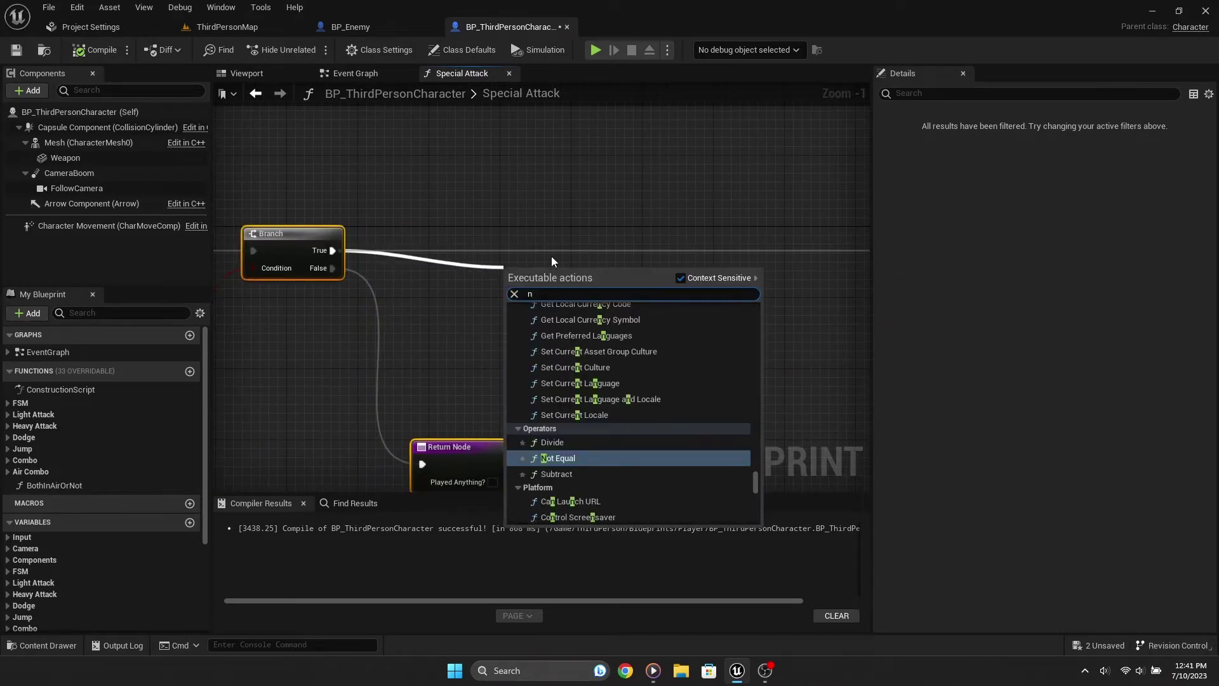
pyautogui.write('branch')
pyautogui.press('Return')
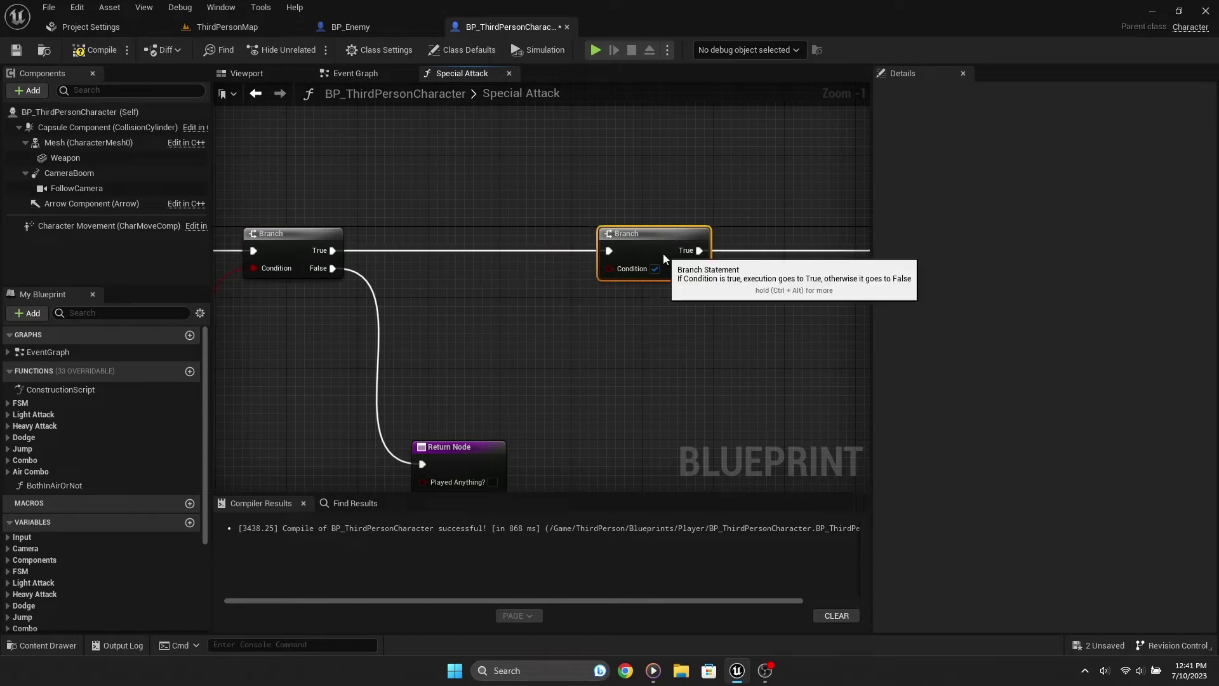
pyautogui.moveTo(332, 268)
pyautogui.mouseDown()
pyautogui.moveTo(1046, 303)
pyautogui.moveTo(607, 307)
pyautogui.mouseUp()
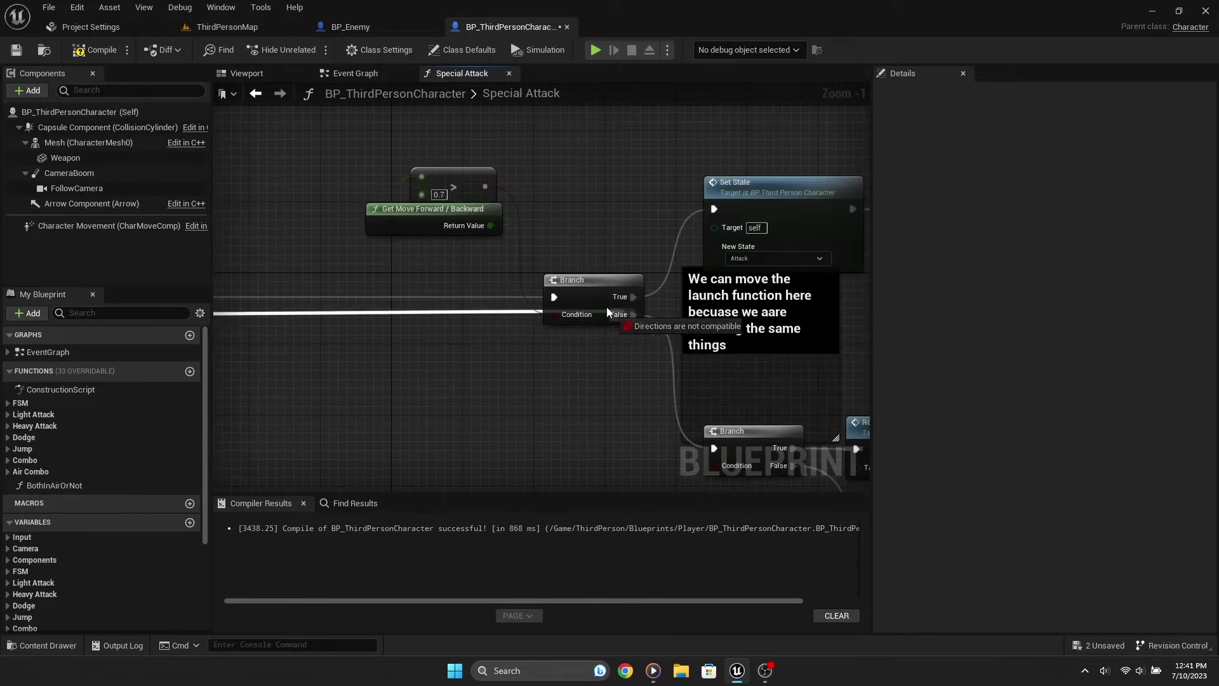
pyautogui.scroll(-5, 514, 339)
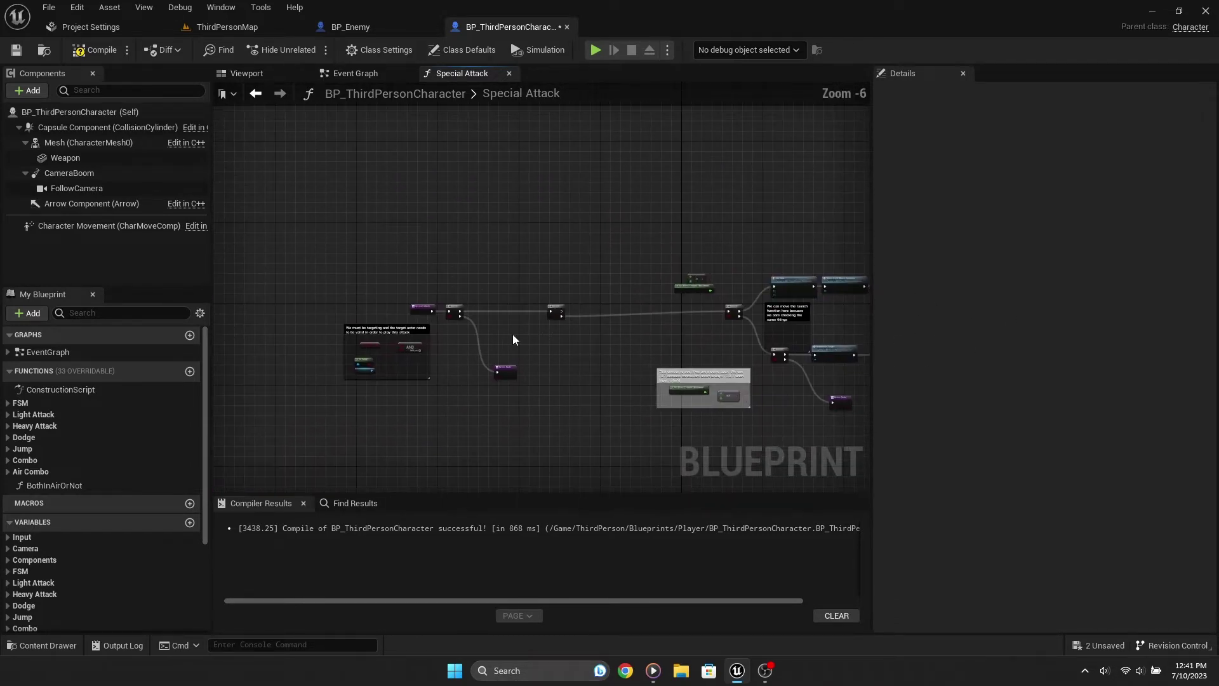
pyautogui.moveTo(505, 371); pyautogui.dragTo(558, 309)
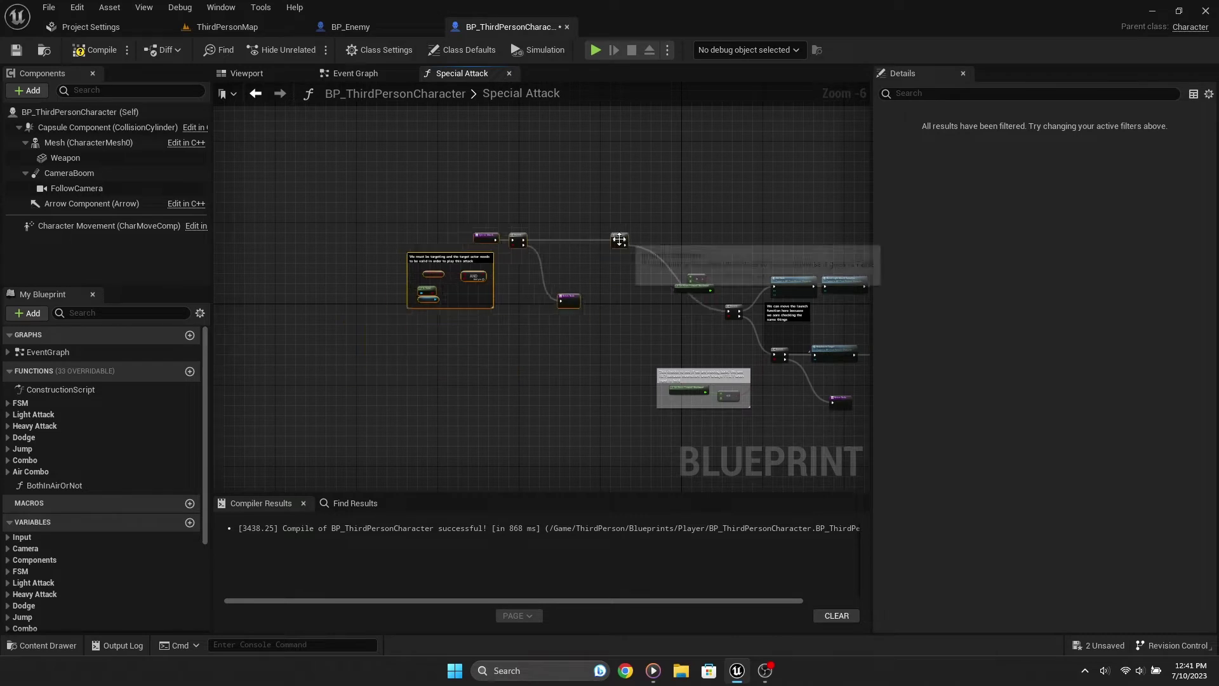
pyautogui.scroll(1, 513, 327)
pyautogui.scroll(5, 513, 333)
pyautogui.scroll(-3, 81, 419)
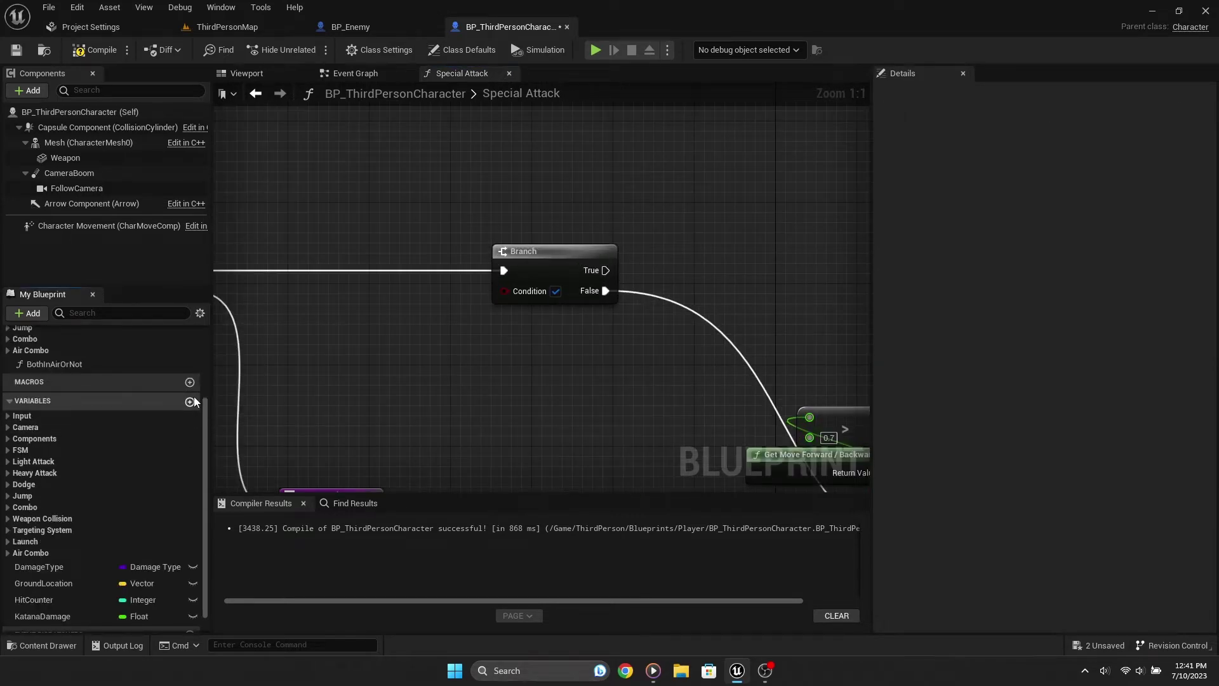
# Step: Create Boolean bPerformChargeAttack? and wire its getter into the Branch Condition pin
pyautogui.click(189, 402)
pyautogui.write('bPerform')
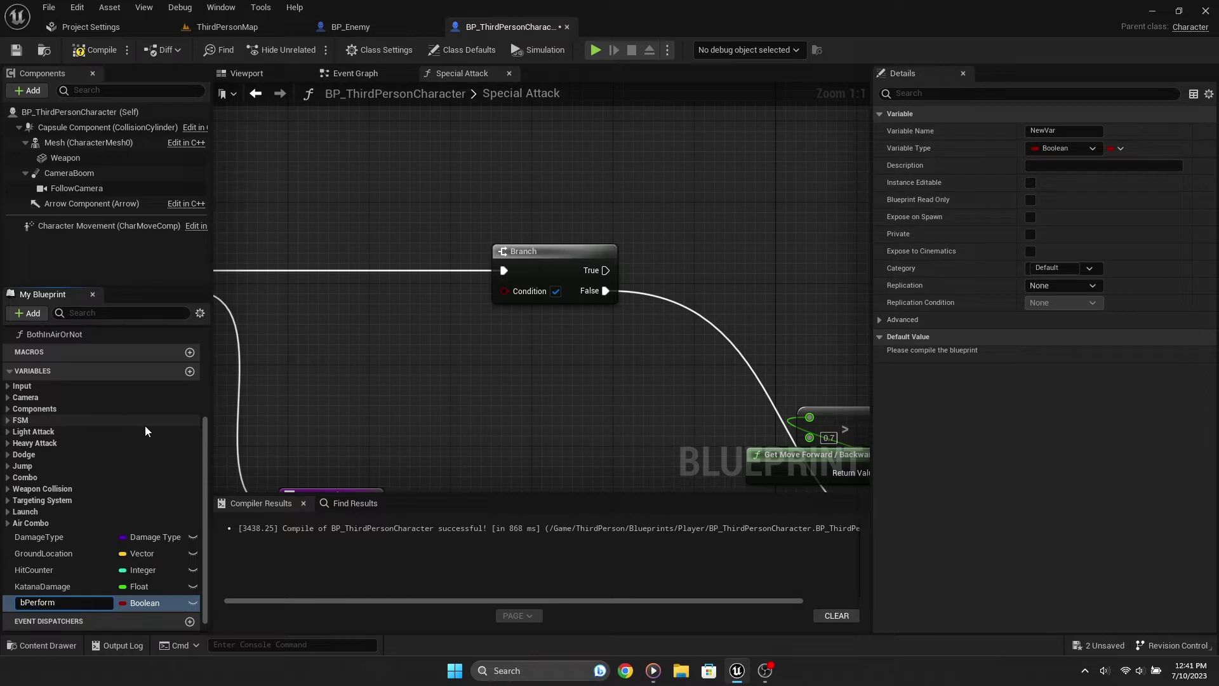
pyautogui.write('Char')
pyautogui.write('geAttack?')
pyautogui.press('Return')
pyautogui.moveTo(156, 602); pyautogui.dragTo(306, 440)
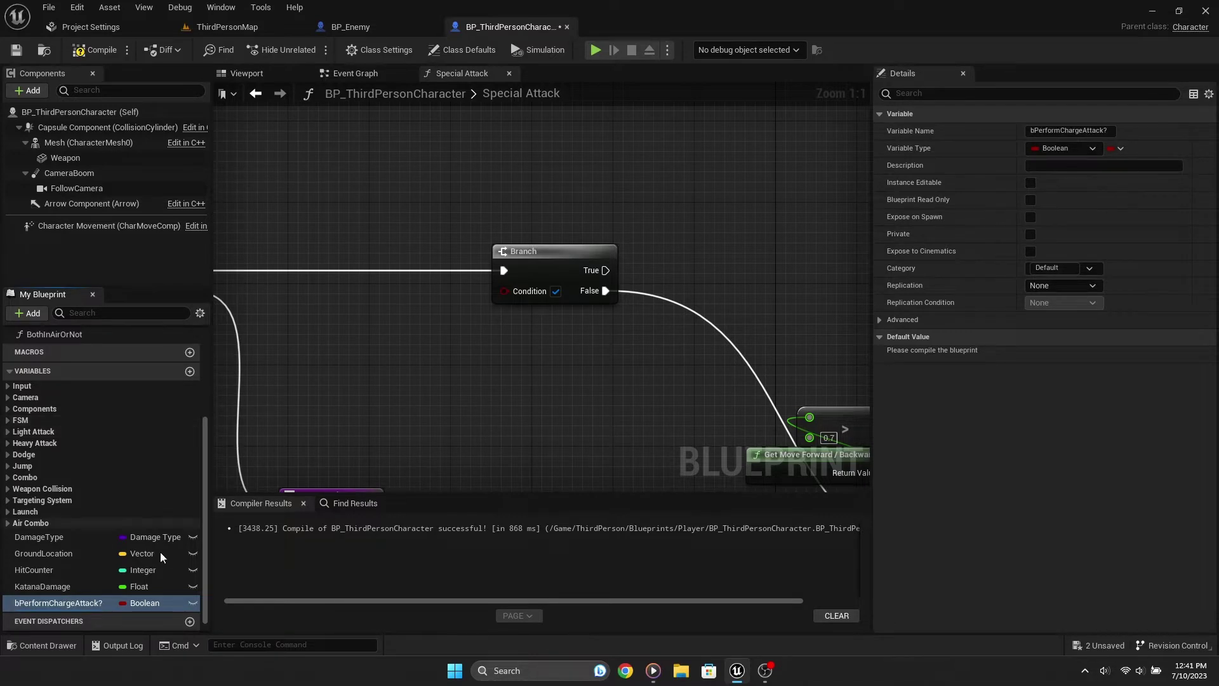
pyautogui.moveTo(451, 336); pyautogui.dragTo(505, 291)
pyautogui.moveTo(556, 289); pyautogui.dragTo(475, 371, button='right')
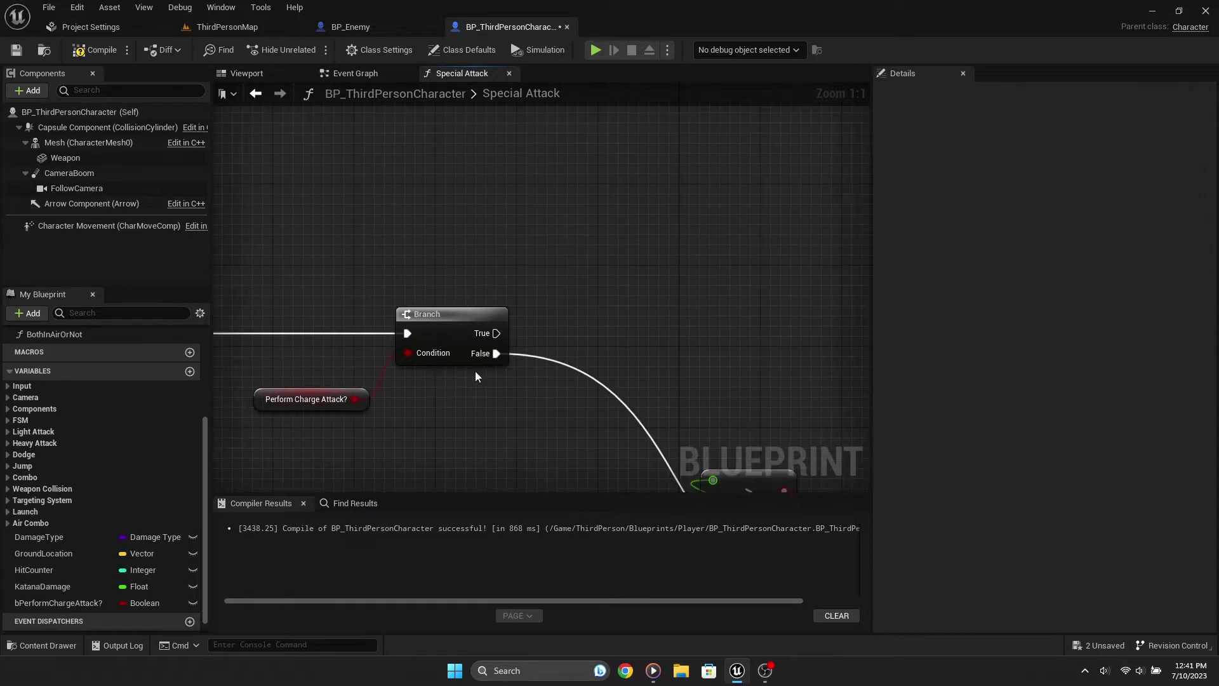
pyautogui.scroll(-5, 528, 335)
pyautogui.scroll(4, 416, 323)
# Step: Box-select the attack chain with its comments and return node, then duplicate it
pyautogui.moveTo(468, 312); pyautogui.dragTo(392, 312, button='right')
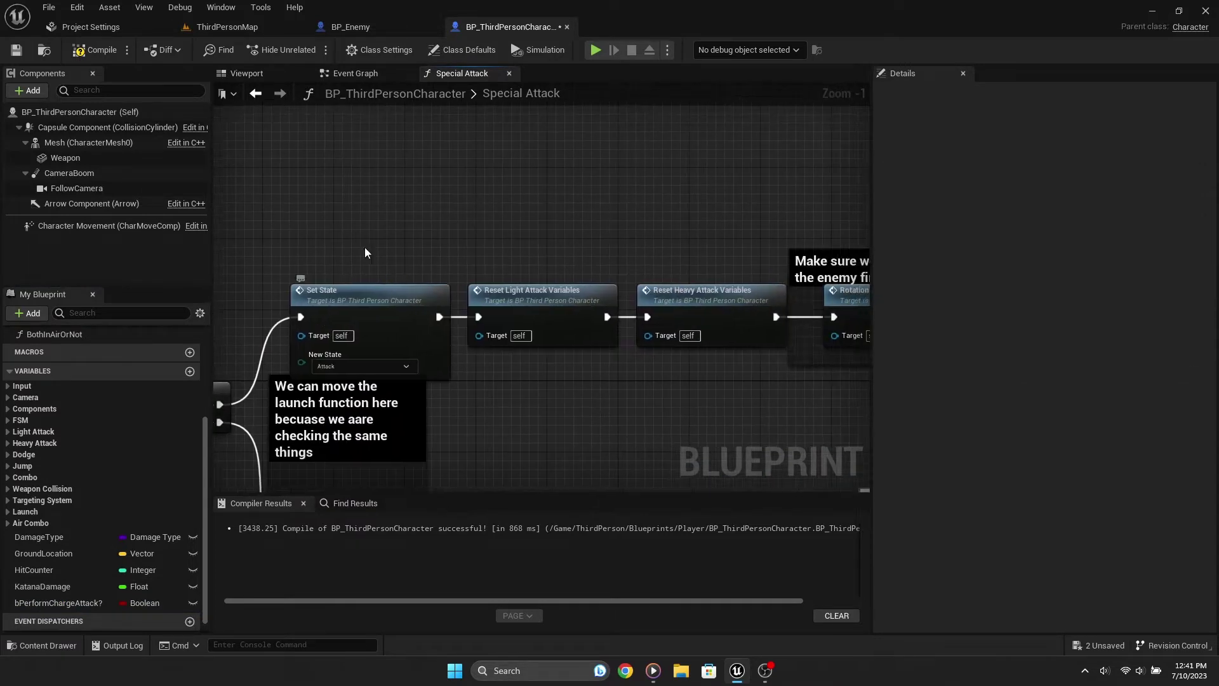
pyautogui.click(392, 312)
pyautogui.moveTo(493, 343)
pyautogui.mouseDown(button='right')
pyautogui.moveTo(410, 363)
pyautogui.moveTo(397, 394)
pyautogui.mouseUp(button='right')
pyautogui.click(394, 392)
pyautogui.moveTo(296, 265); pyautogui.dragTo(363, 302)
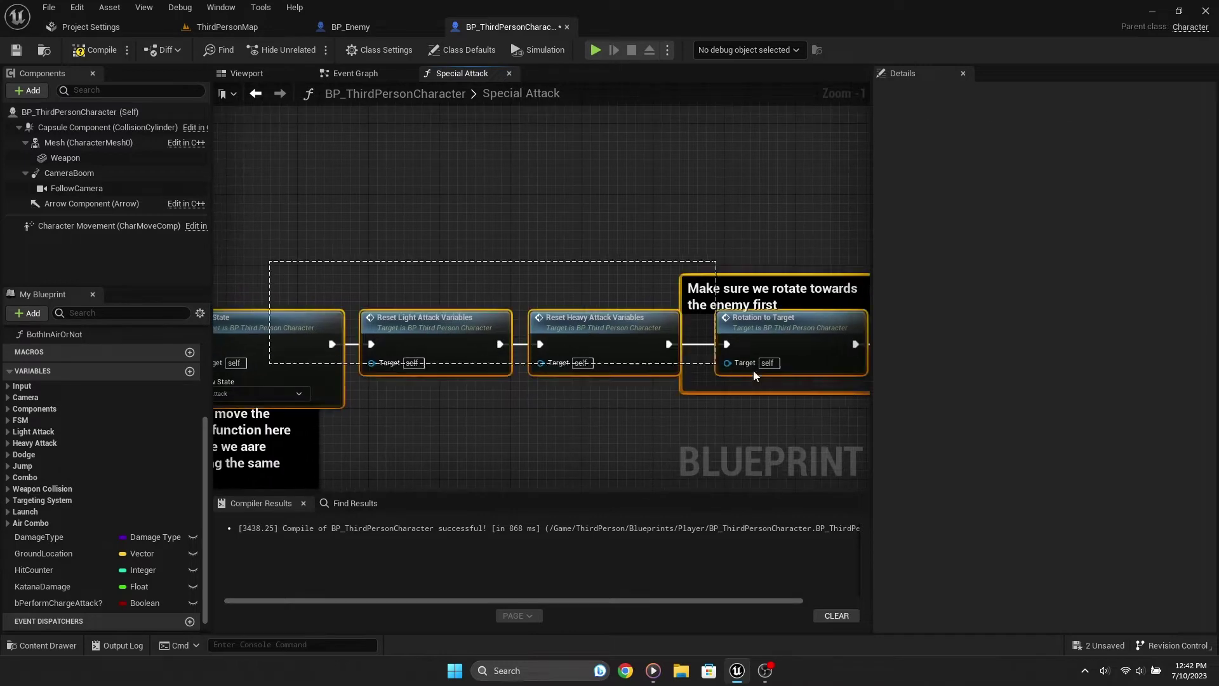
pyautogui.moveTo(646, 372)
pyautogui.mouseDown()
pyautogui.moveTo(929, 403)
pyautogui.moveTo(532, 379)
pyautogui.mouseUp()
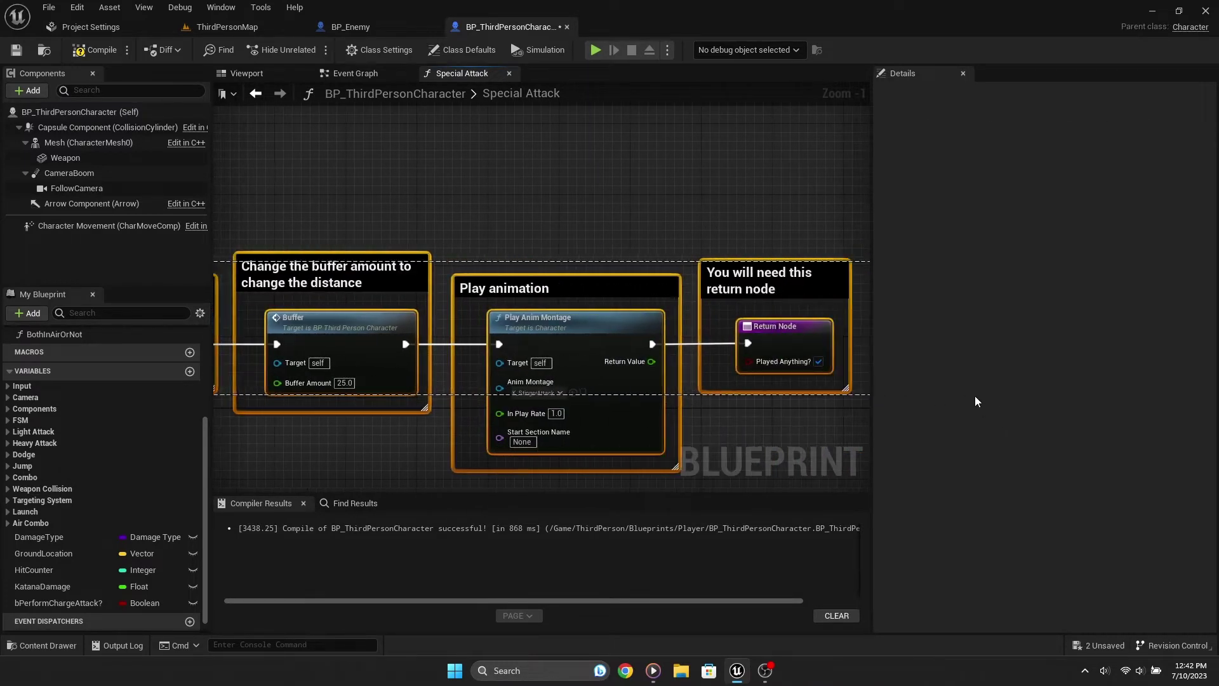
pyautogui.moveTo(573, 383); pyautogui.dragTo(666, 388)
pyautogui.scroll(-4, 412, 280)
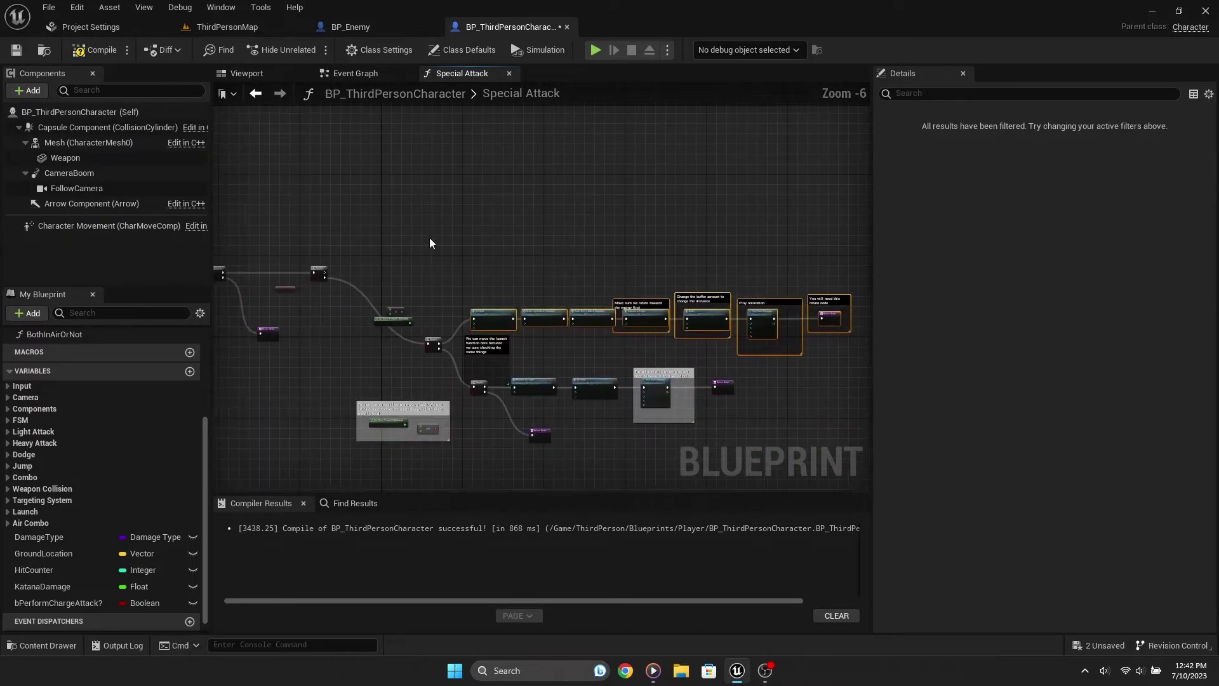
pyautogui.scroll(2, 395, 257)
pyautogui.scroll(3, 342, 298)
pyautogui.moveTo(342, 298); pyautogui.dragTo(469, 218, button='right')
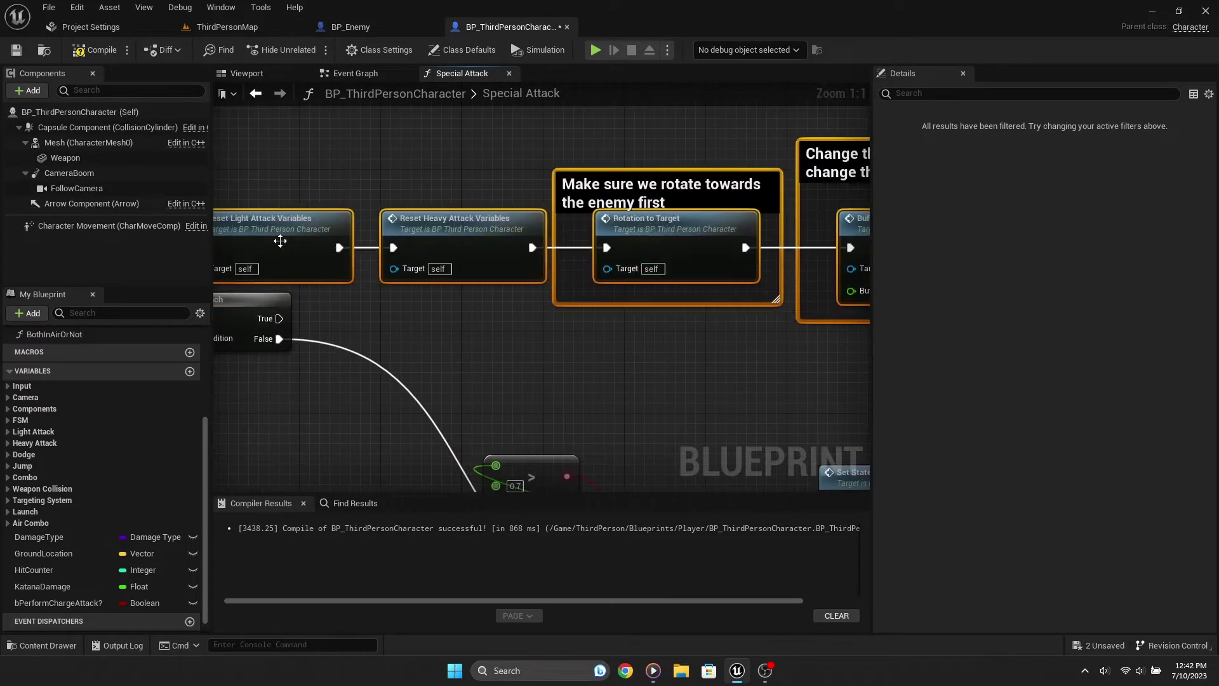
# Step: Wire Branch True into the copied Set State and set its Buffer Amount to 5.0
pyautogui.moveTo(280, 318); pyautogui.dragTo(404, 218)
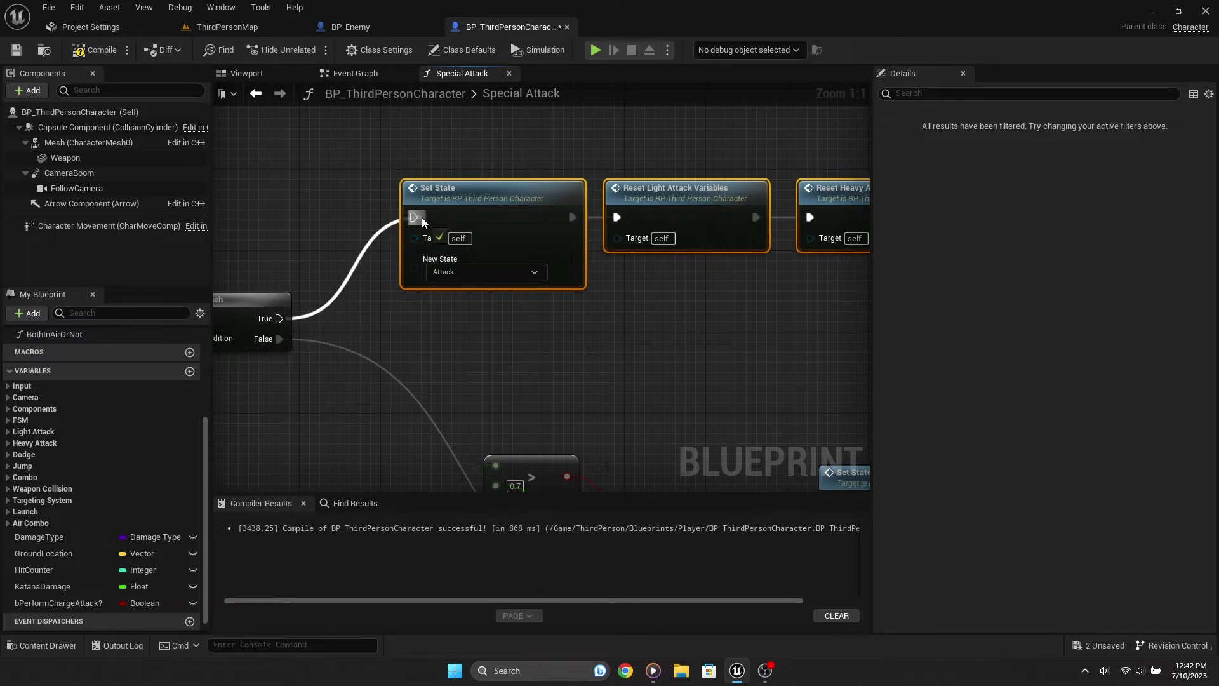
pyautogui.moveTo(492, 320); pyautogui.dragTo(361, 343, button='right')
pyautogui.moveTo(592, 348)
pyautogui.mouseDown(button='right')
pyautogui.moveTo(341, 311)
pyautogui.moveTo(528, 301)
pyautogui.mouseUp(button='right')
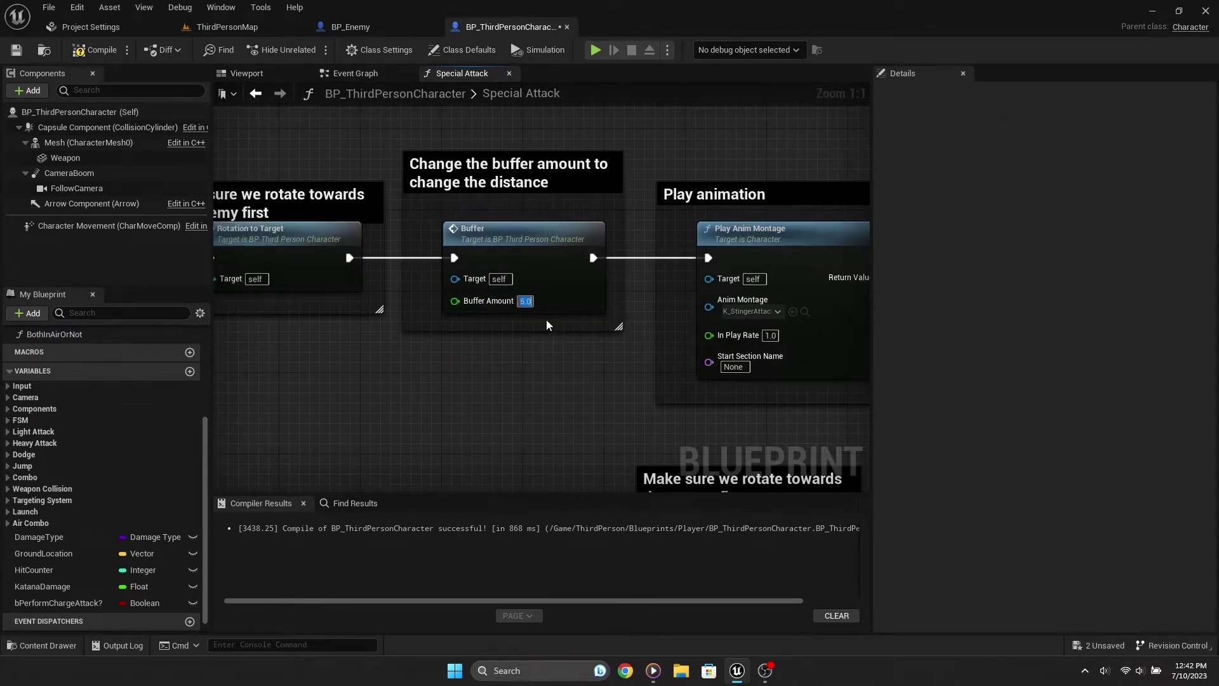
pyautogui.write('5')
pyautogui.press('Return')
# Step: Make the copied Play Anim Montage node play K_ChargedAttack
pyautogui.moveTo(556, 362); pyautogui.dragTo(414, 360, button='right')
pyautogui.click(610, 310)
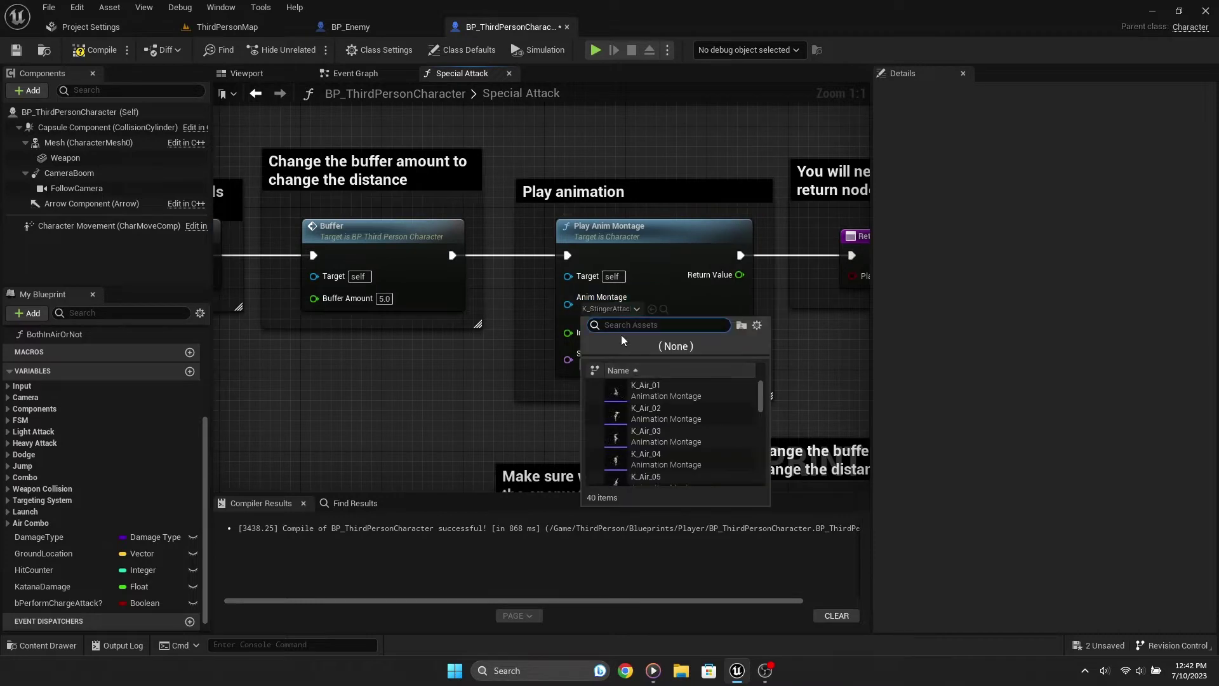
pyautogui.click(660, 386)
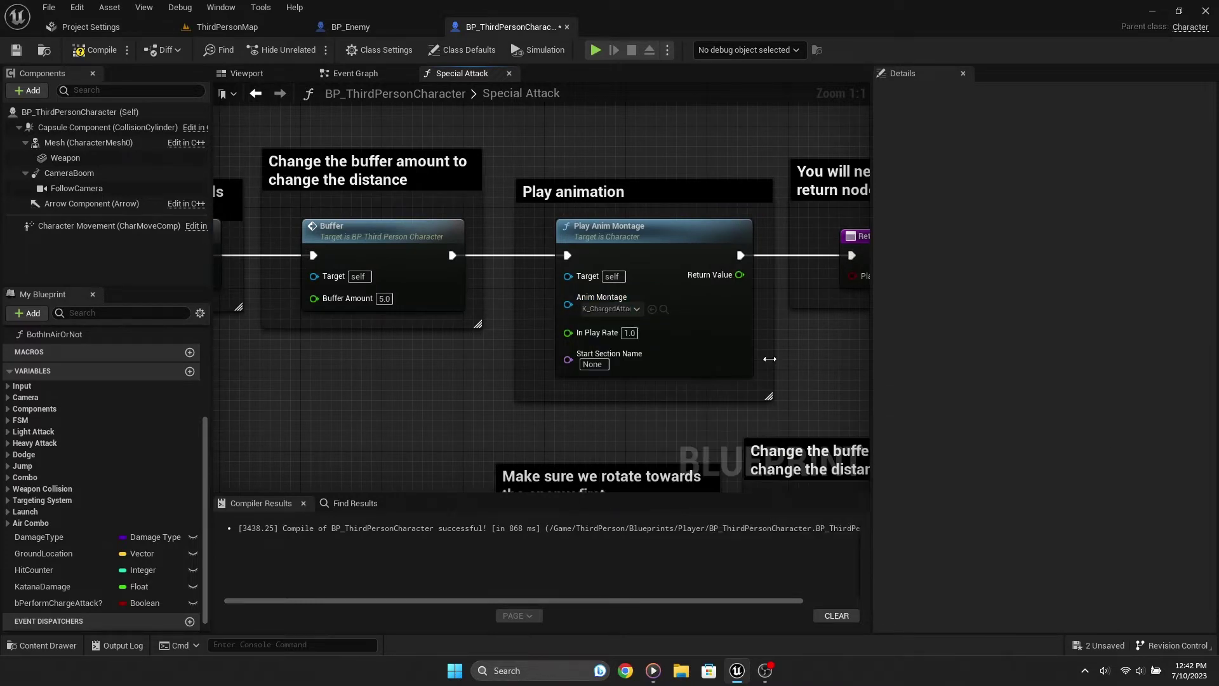
pyautogui.moveTo(660, 386); pyautogui.dragTo(564, 349, button='right')
pyautogui.scroll(-1, 508, 302)
pyautogui.moveTo(508, 307); pyautogui.dragTo(432, 288, button='right')
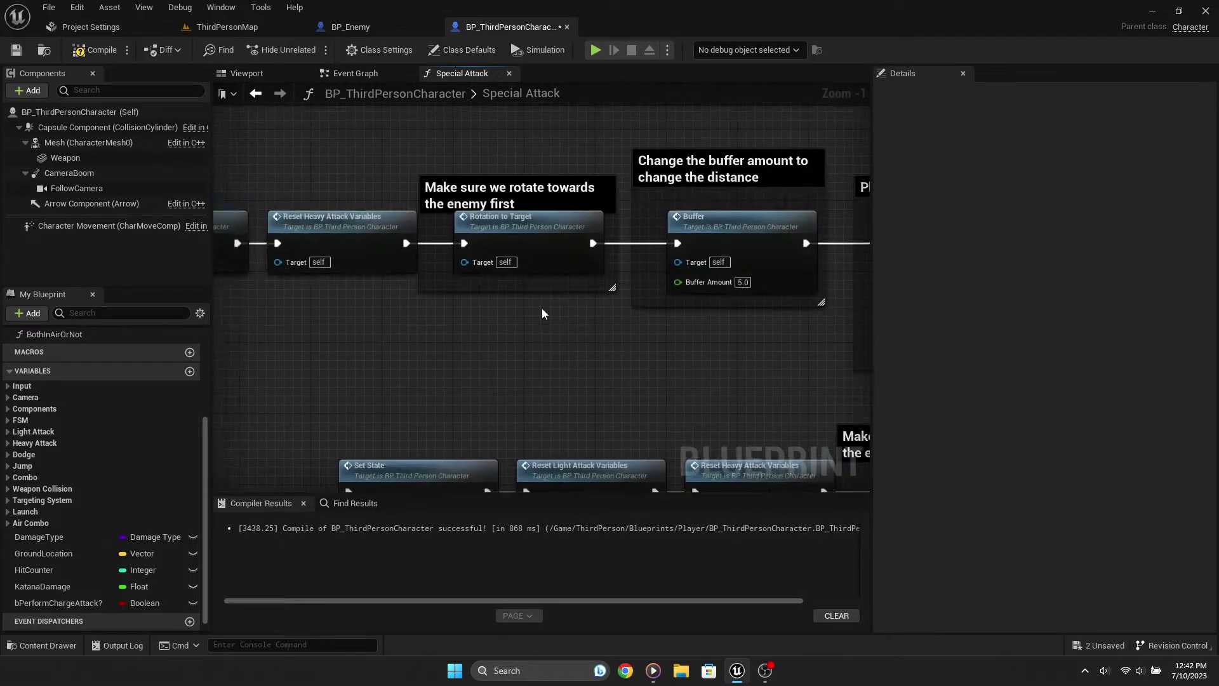
pyautogui.scroll(1, 432, 289)
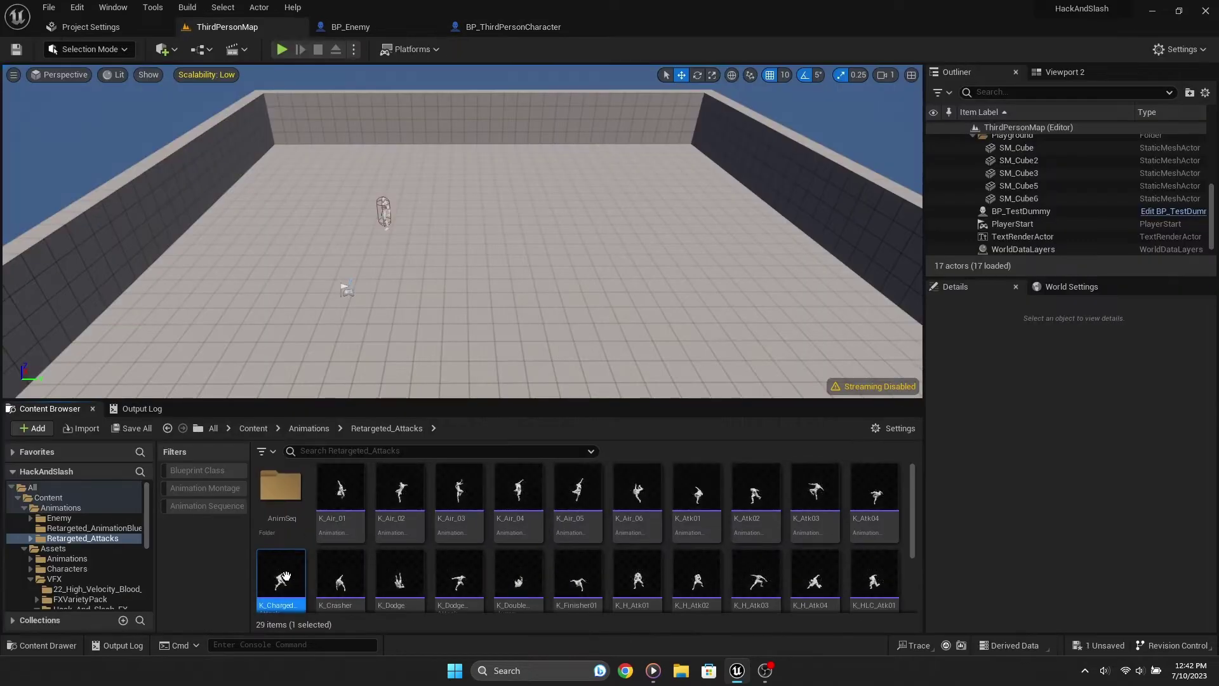
# Step: Preview the K_ChargedAttack montage, then return to the character blueprint
pyautogui.doubleClick(281, 575)
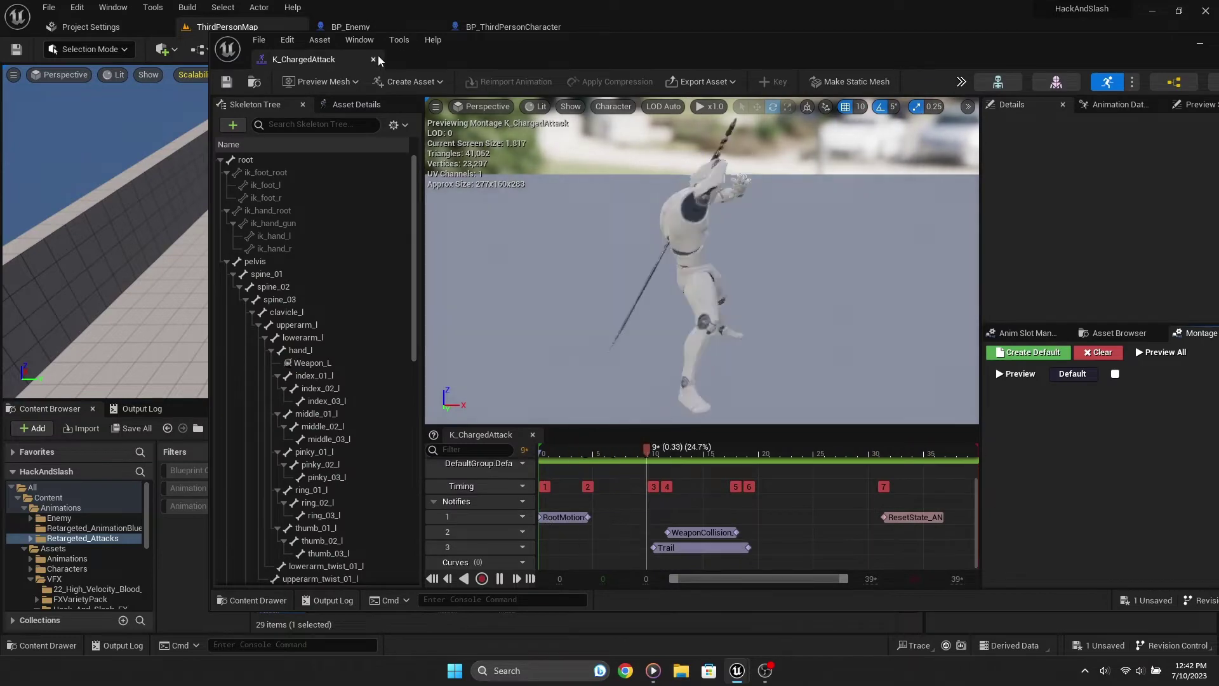
pyautogui.click(508, 27)
pyautogui.scroll(-6, 482, 200)
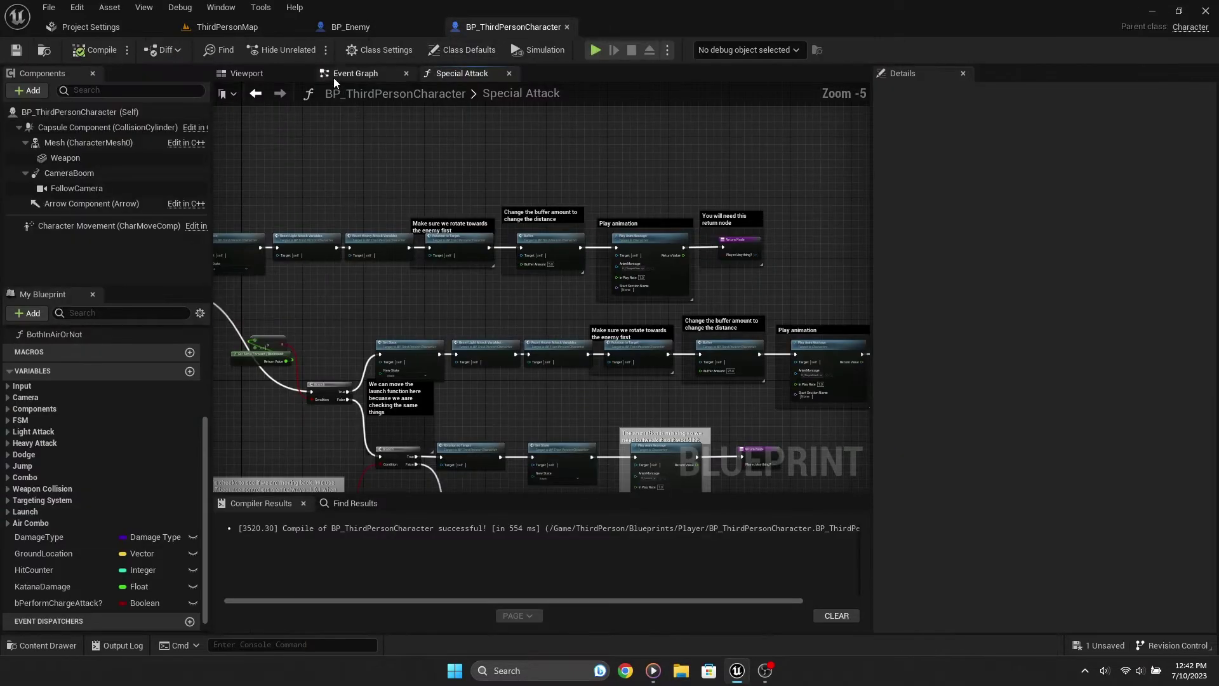
# Step: Add a Set Timer by Event node off the Left Mouse Button's Pressed output
pyautogui.doubleClick(300, 257)
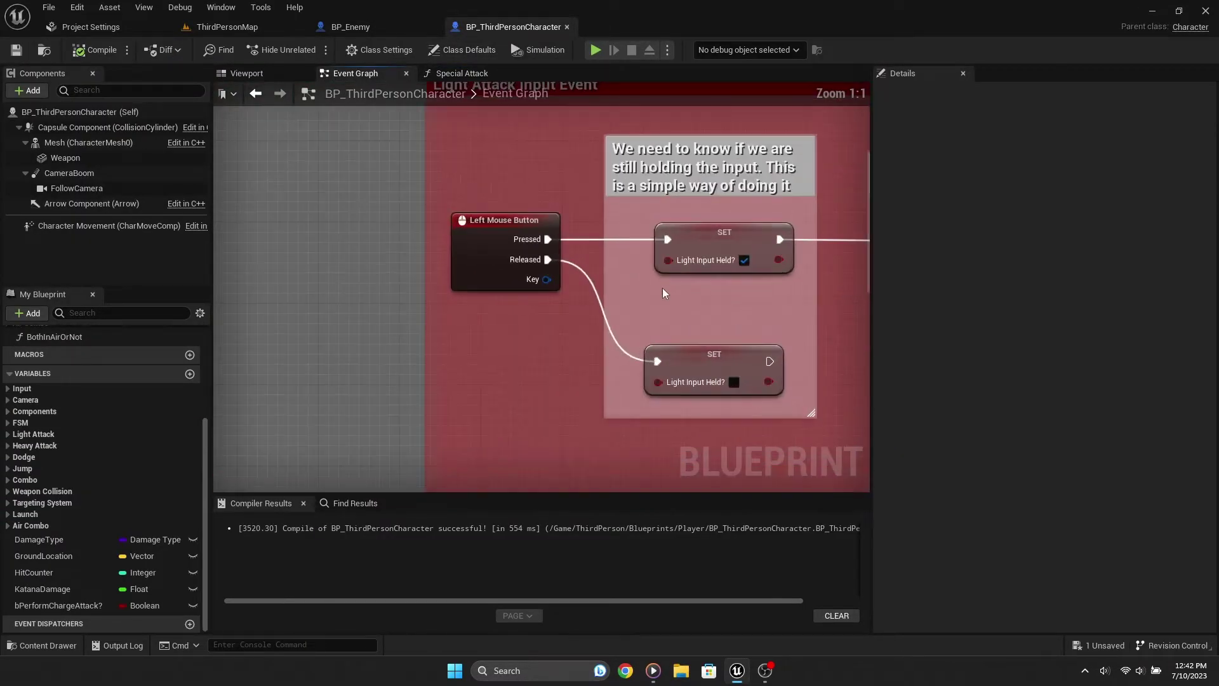
pyautogui.moveTo(569, 306)
pyautogui.mouseDown(button='right')
pyautogui.moveTo(596, 307)
pyautogui.moveTo(489, 298)
pyautogui.mouseUp(button='right')
pyautogui.moveTo(402, 284); pyautogui.dragTo(238, 293)
pyautogui.moveTo(314, 246); pyautogui.dragTo(408, 249)
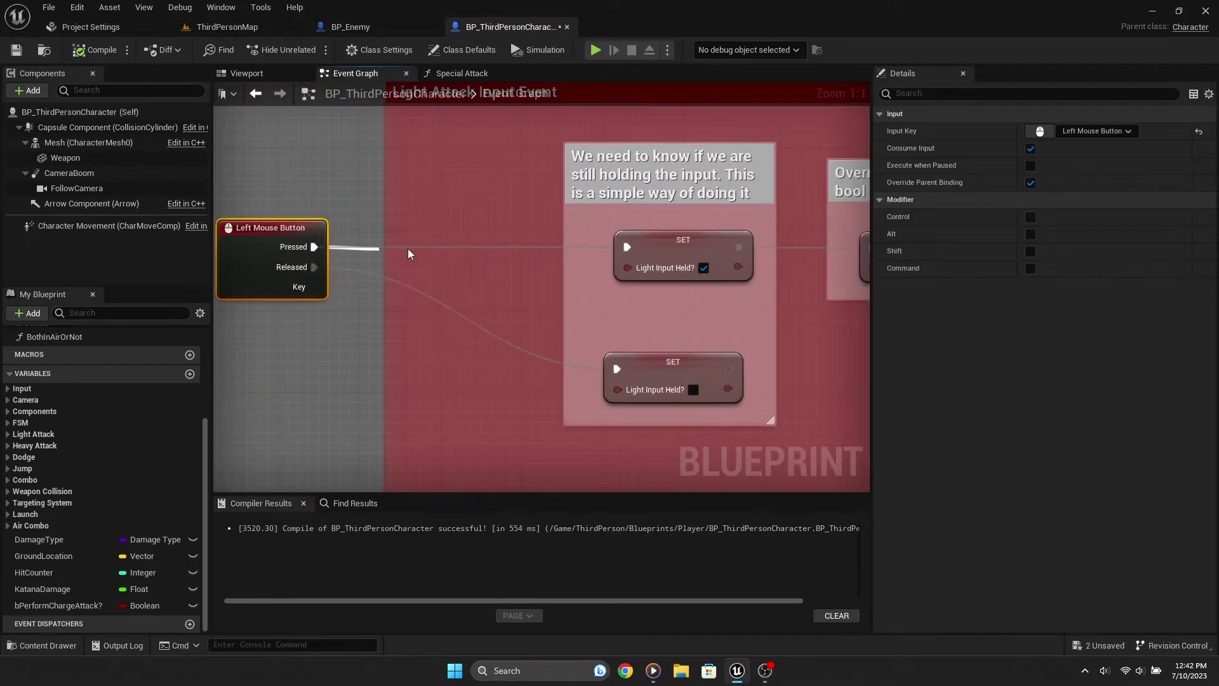
pyautogui.write('set timer by')
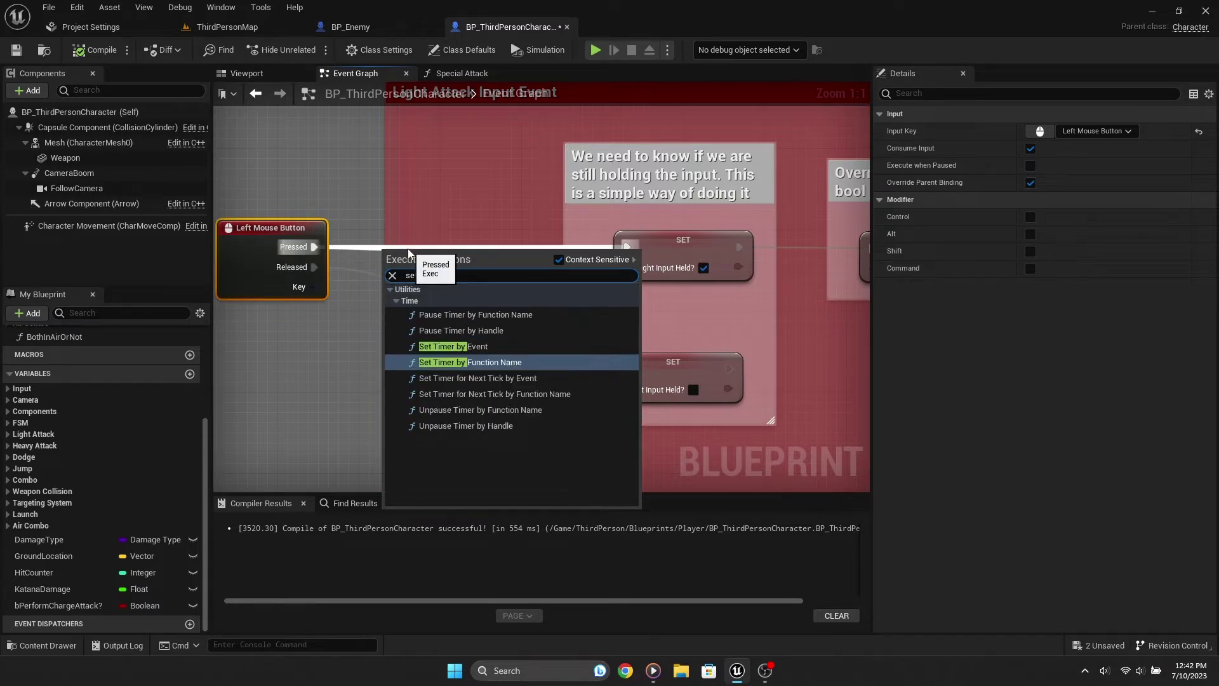
pyautogui.press('Return')
pyautogui.hotkey('ctrl', 'z')
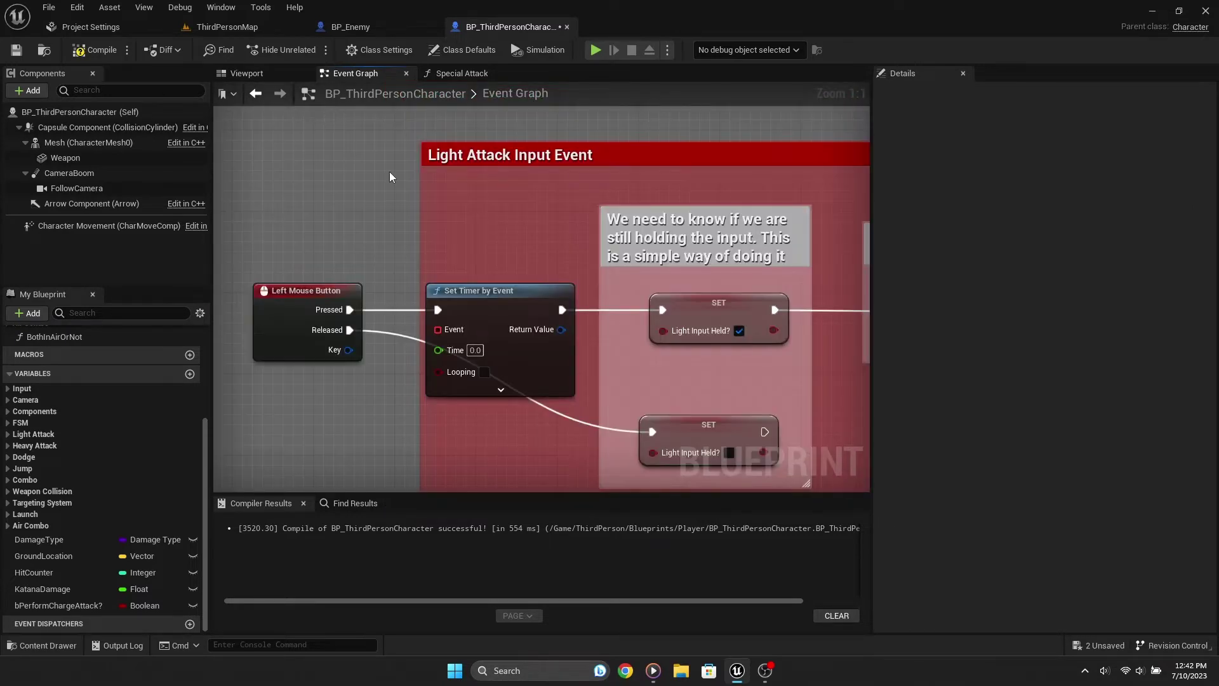
# Step: Bind a new custom event named CanPerformChargedAttack to the timer's Event input
pyautogui.moveTo(443, 288); pyautogui.dragTo(513, 351, button='right')
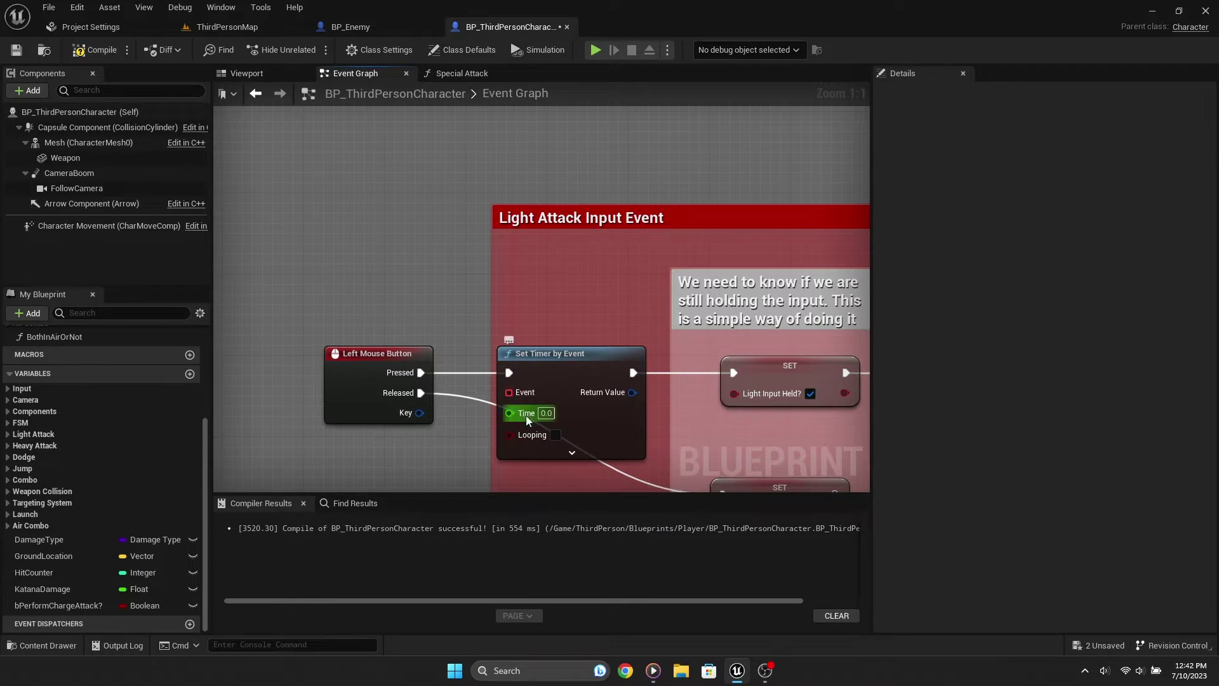
pyautogui.moveTo(509, 391); pyautogui.dragTo(357, 146)
pyautogui.write('cust')
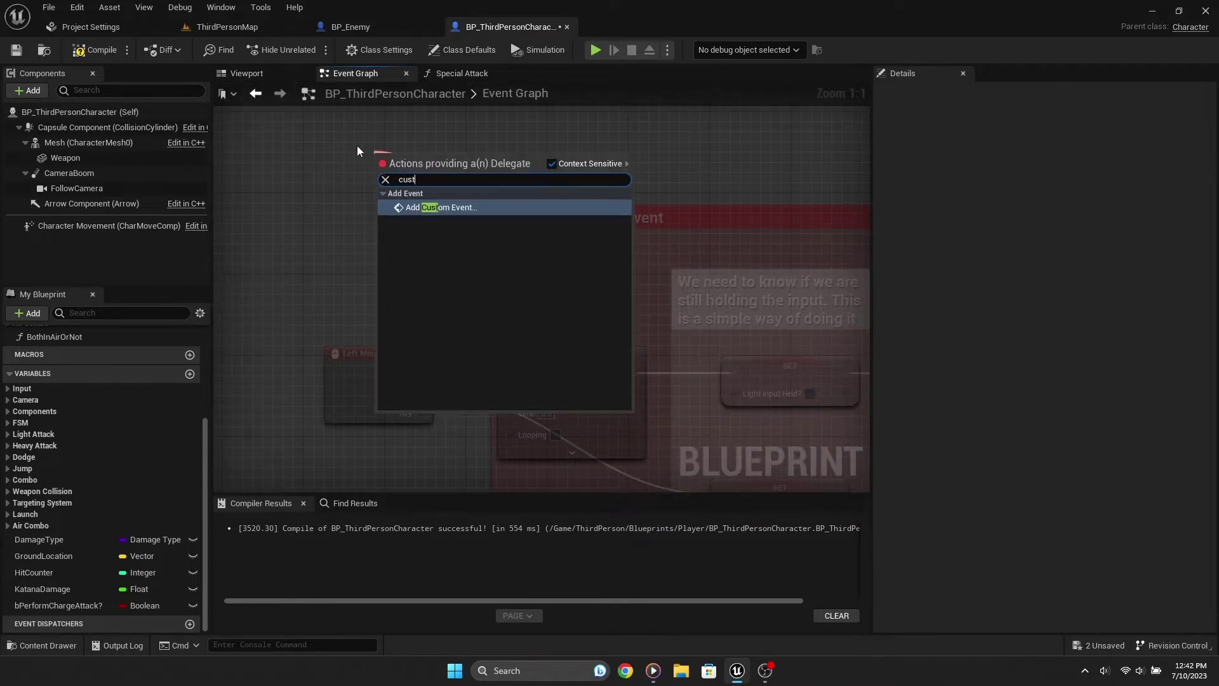
pyautogui.write('om')
pyautogui.press('Return')
pyautogui.write('S')
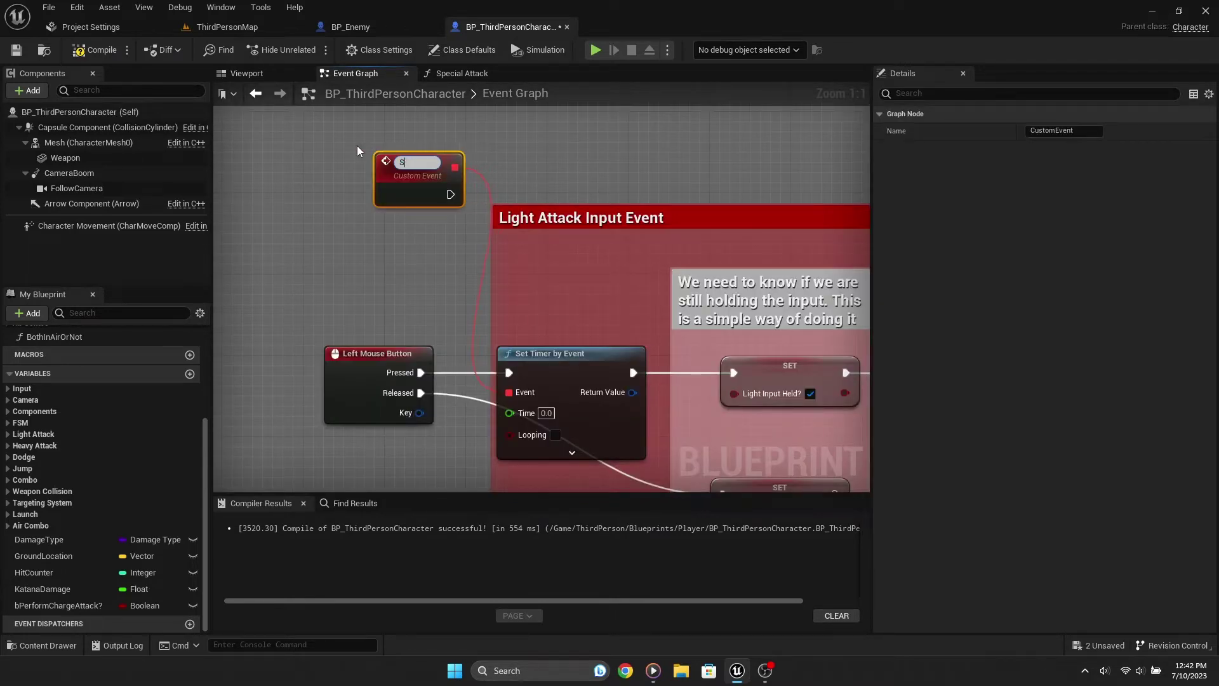
pyautogui.press('BackSpace')
pyautogui.write('Can')
pyautogui.write('PerformA')
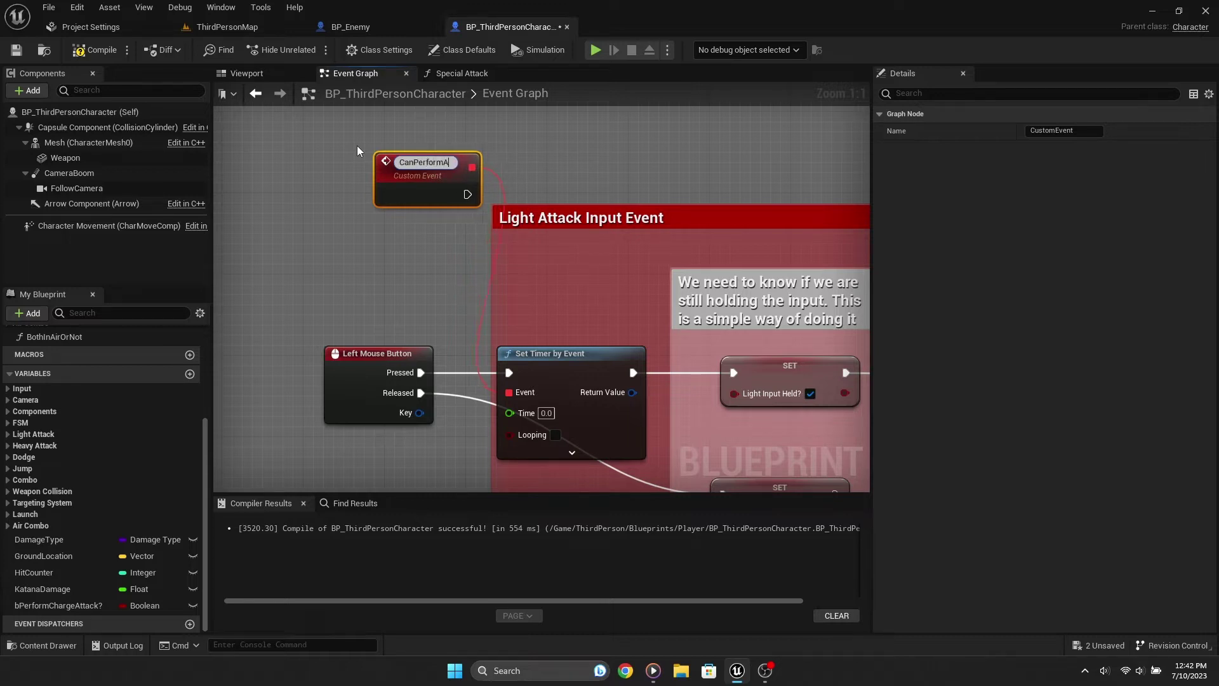
pyautogui.press('BackSpace')
pyautogui.write('ChargedAtt')
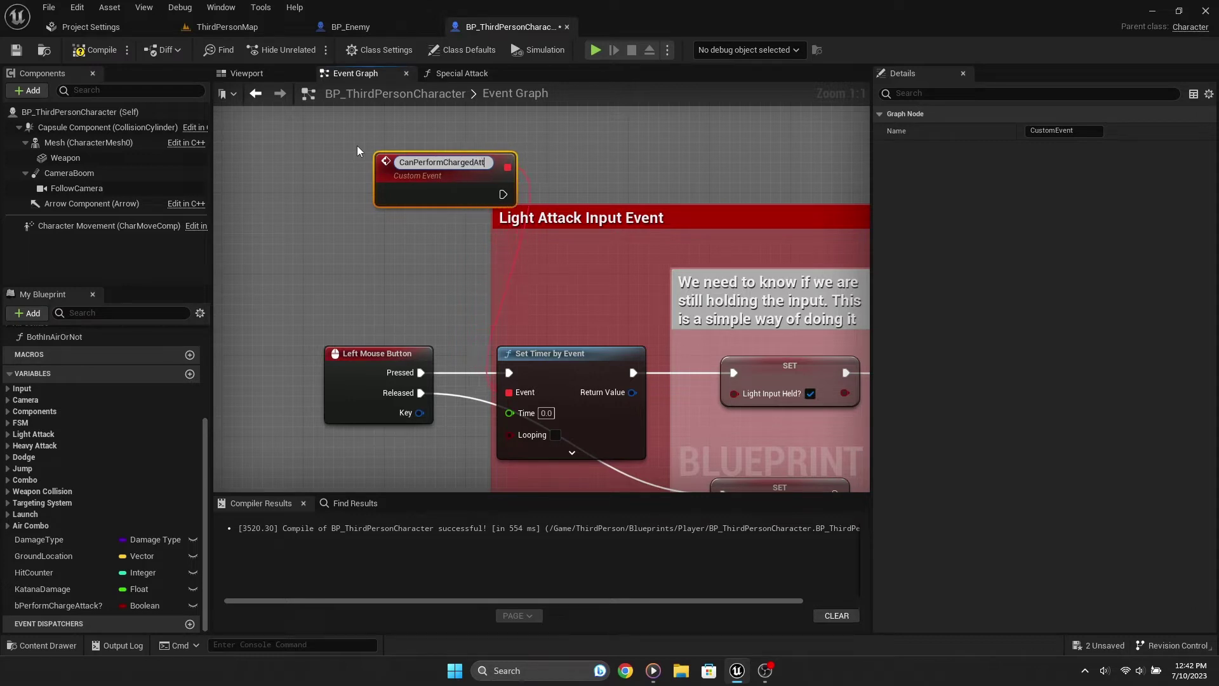
pyautogui.write('ack')
pyautogui.press('Return')
# Step: Have CanPerformChargedAttack run a setter for the Perform Charge Attack? flag
pyautogui.moveTo(459, 178); pyautogui.dragTo(368, 146)
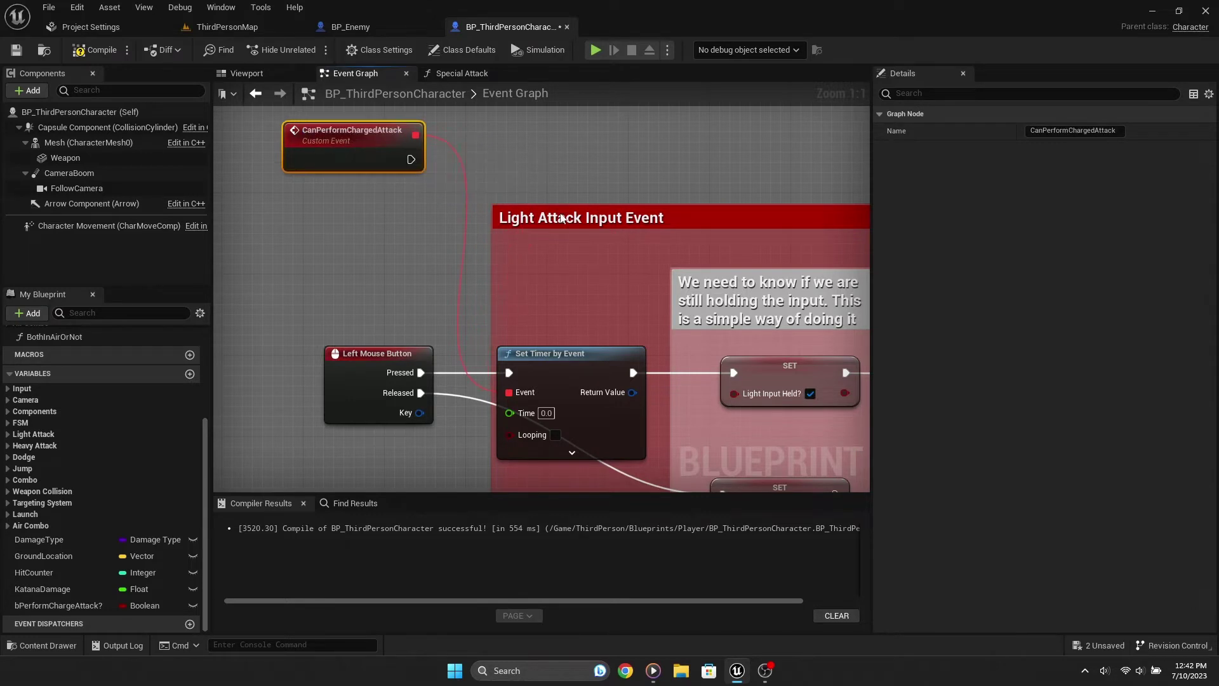
pyautogui.moveTo(562, 218); pyautogui.dragTo(550, 313, button='right')
pyautogui.keyDown('alt'); pyautogui.moveTo(58, 605); pyautogui.dragTo(527, 267); pyautogui.keyUp('alt')
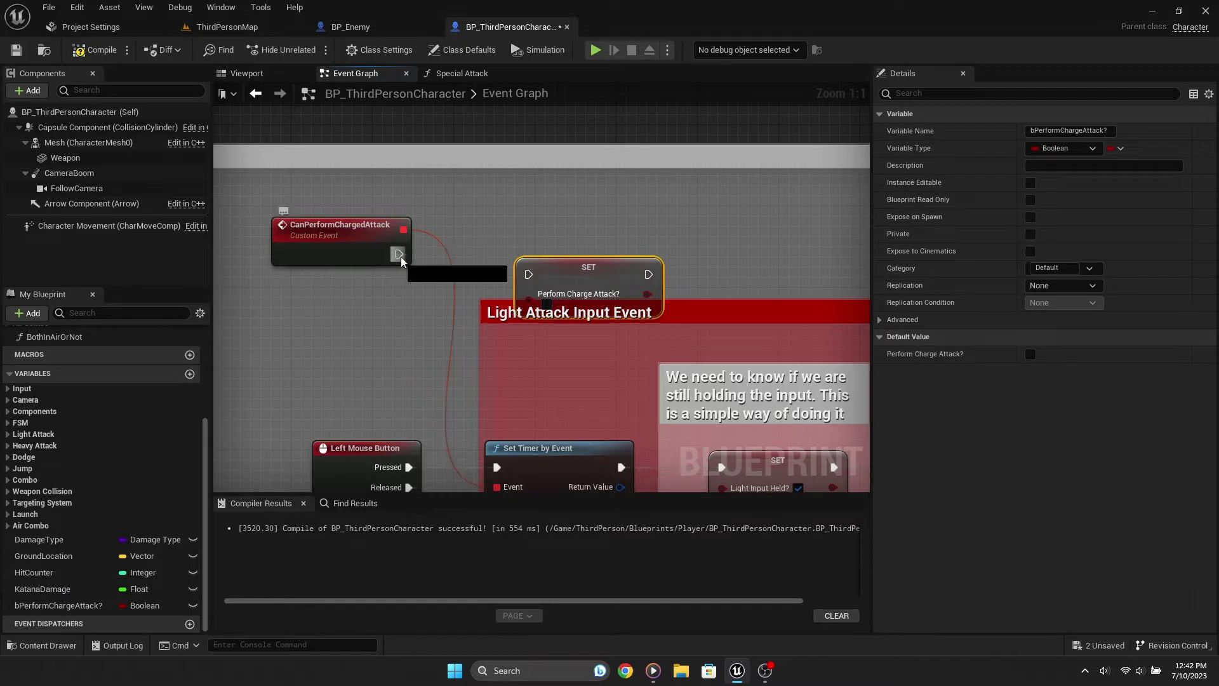
pyautogui.moveTo(399, 254)
pyautogui.mouseDown()
pyautogui.moveTo(528, 274)
pyautogui.moveTo(501, 284)
pyautogui.mouseUp()
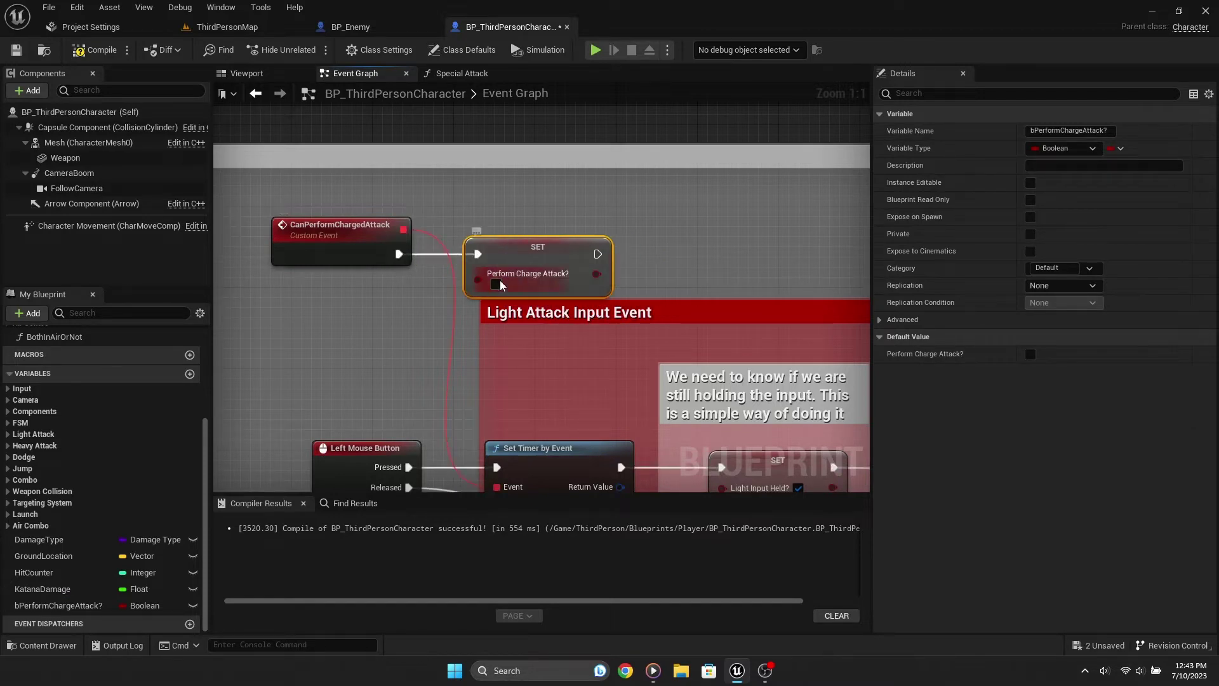
pyautogui.moveTo(478, 355); pyautogui.dragTo(478, 215, button='right')
# Step: Comment the timer 'The time input is how long you want the input held for' and set Time to 0.5
pyautogui.click(554, 374)
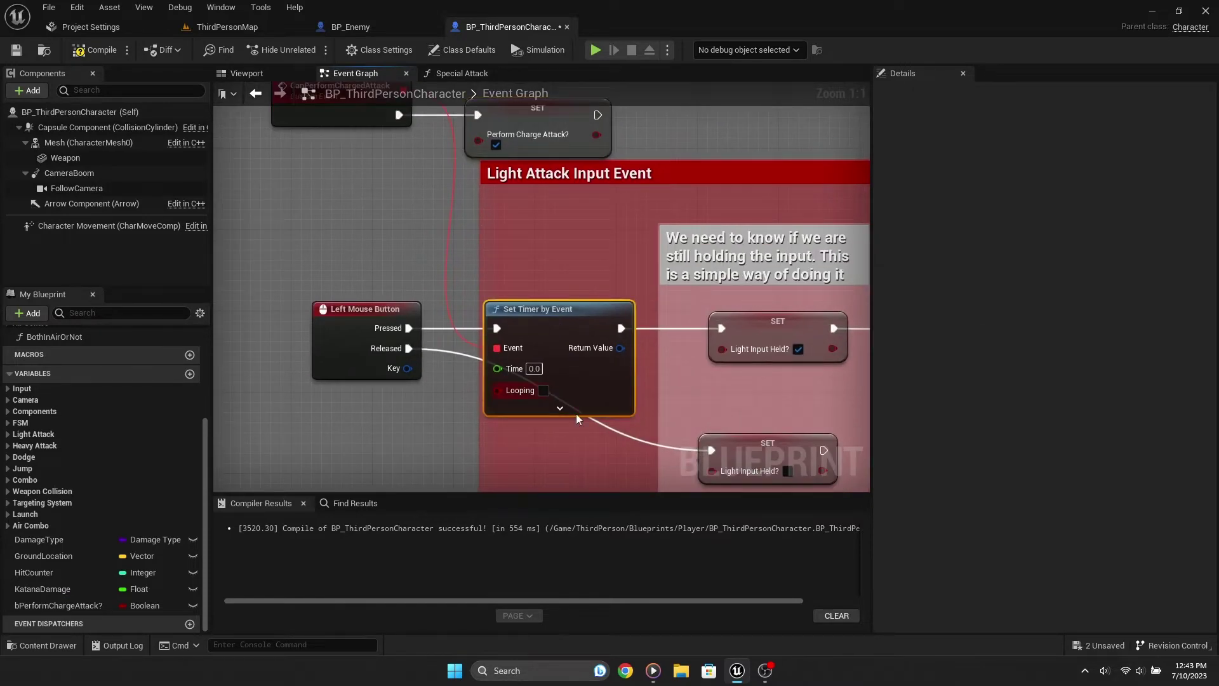
pyautogui.write('c')
pyautogui.write('The ti')
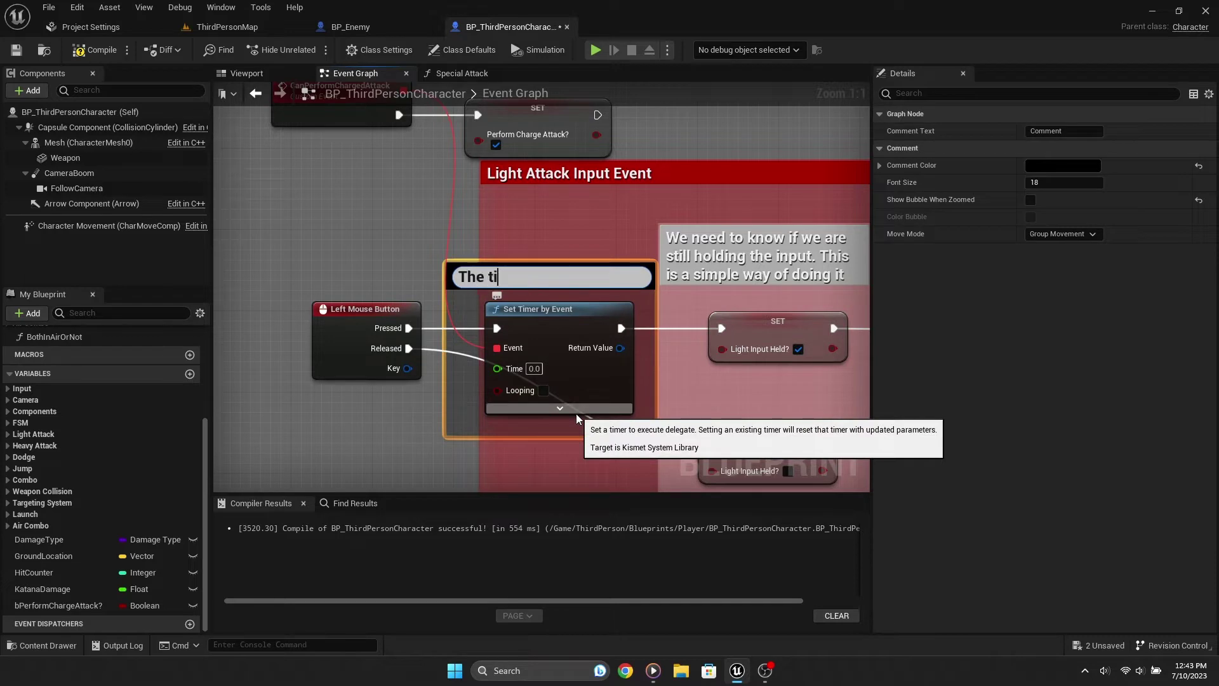
pyautogui.write('me ')
pyautogui.write('input is')
pyautogui.write(' how long you wan')
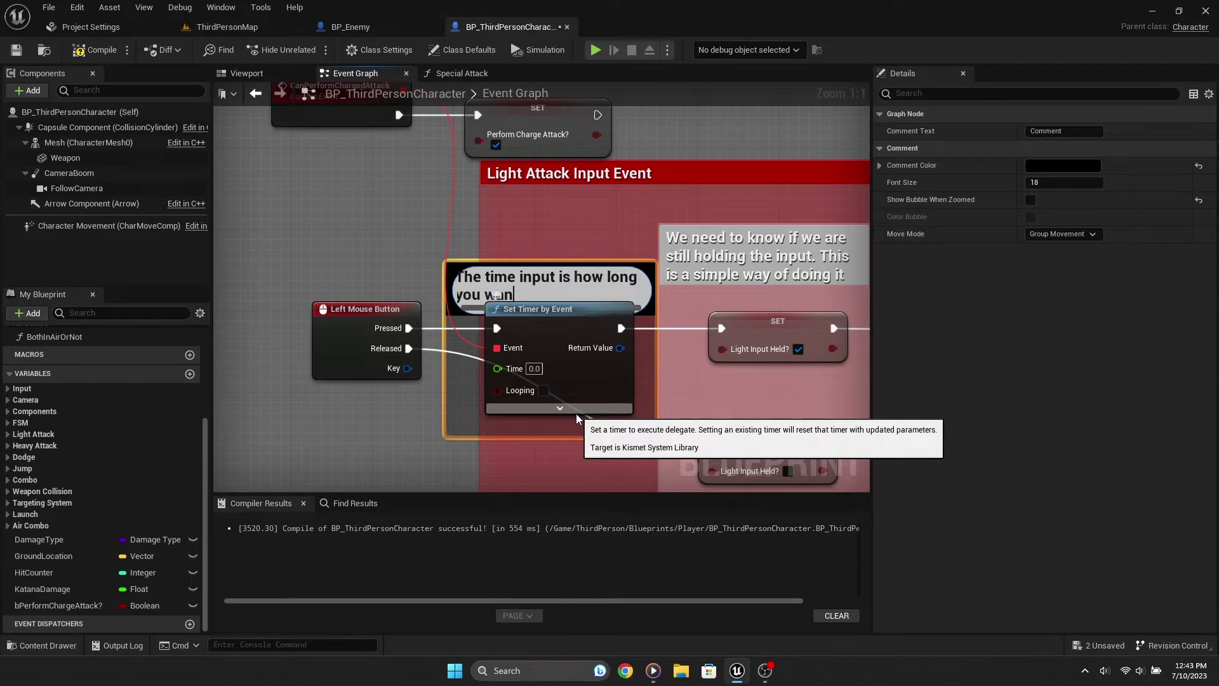
pyautogui.write('t the input held')
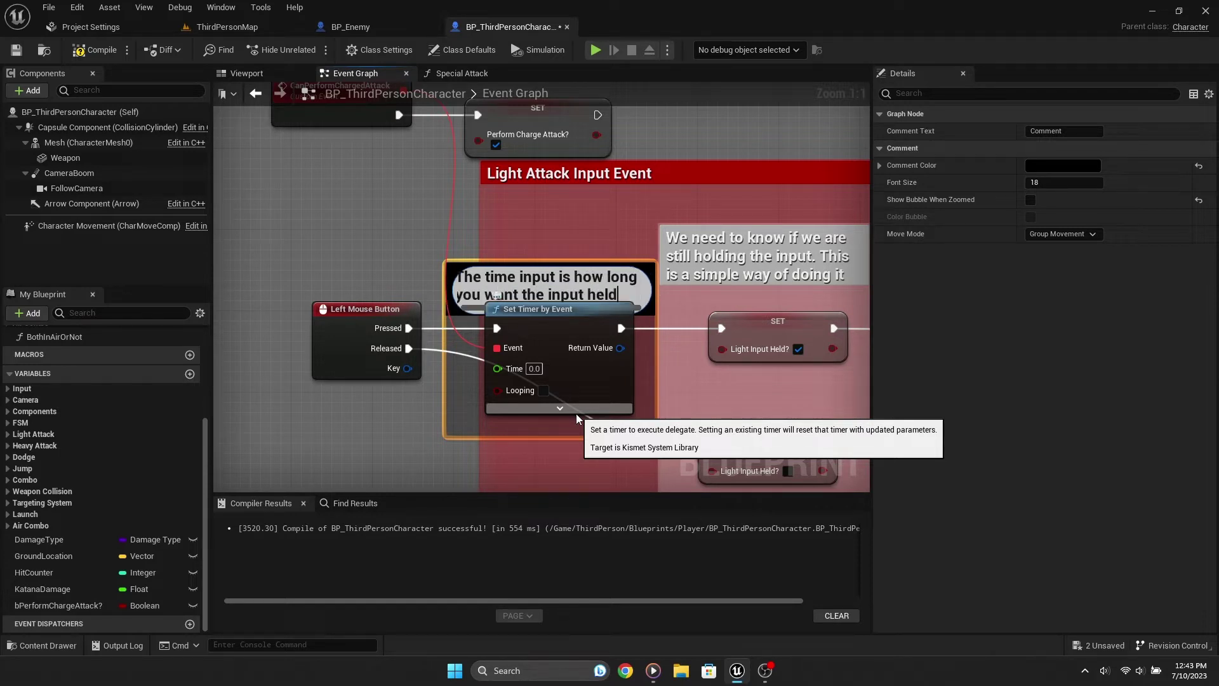
pyautogui.write(' for')
pyautogui.press('Return')
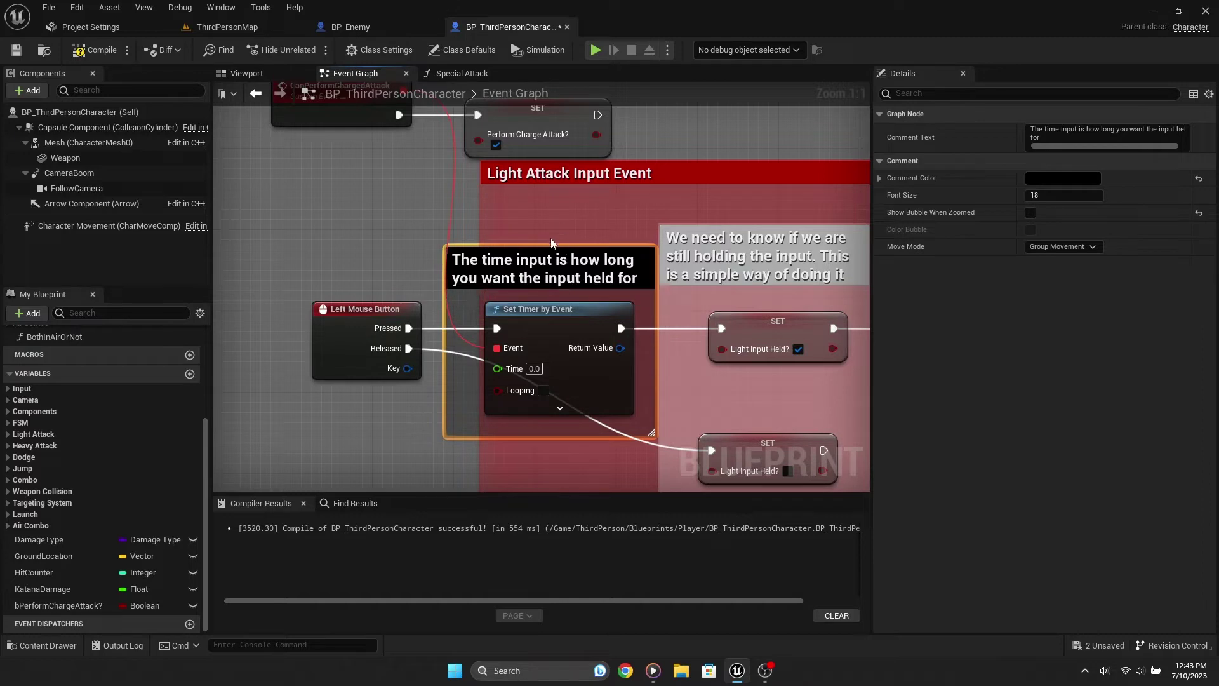
pyautogui.press('Tab')
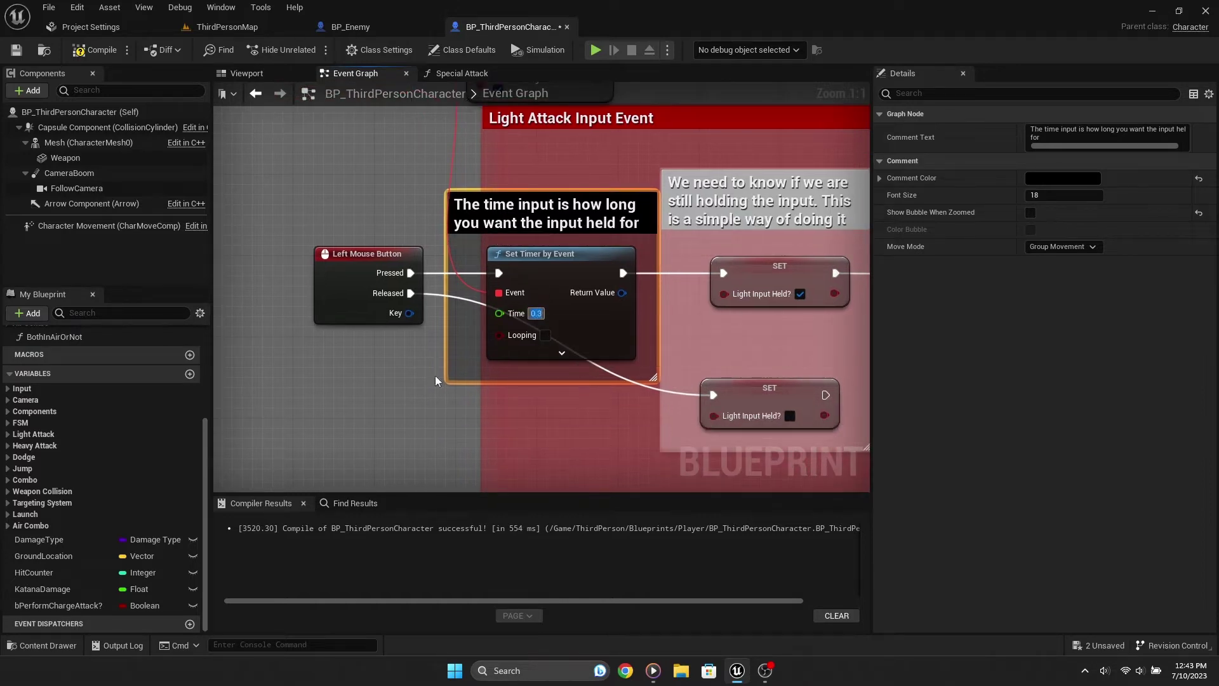
pyautogui.click(436, 375)
pyautogui.moveTo(436, 375); pyautogui.dragTo(461, 331, button='right')
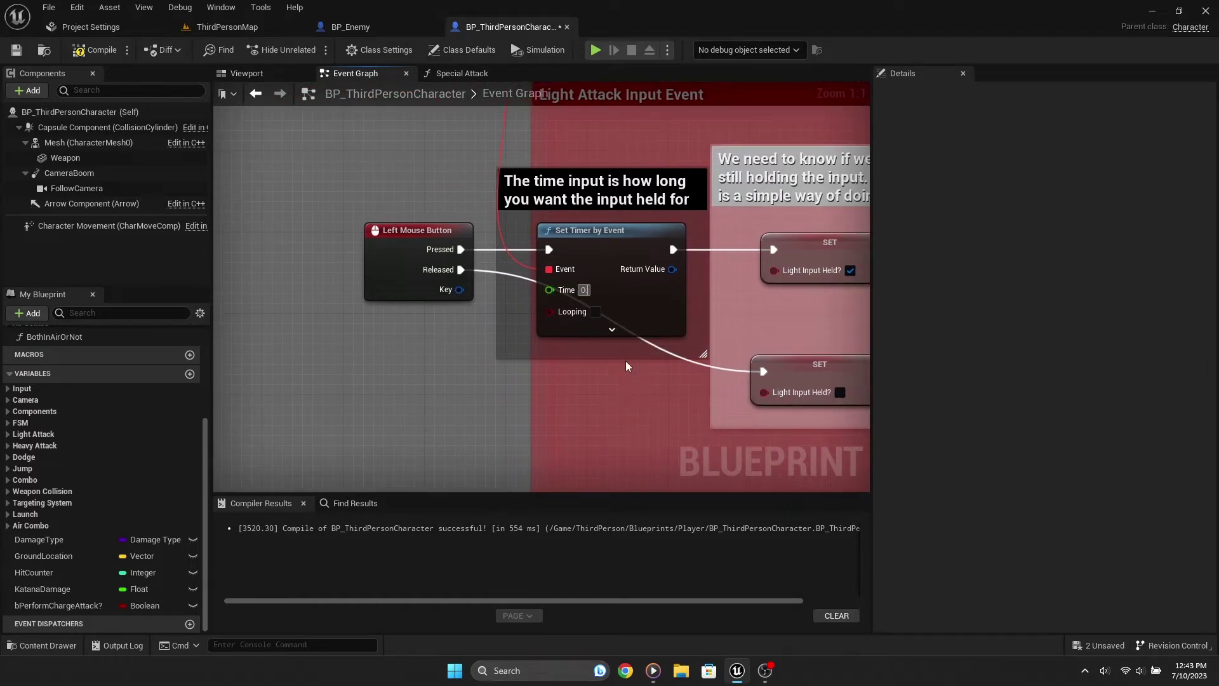
pyautogui.write('5')
# Step: Add Clear Timer by Function Name off Released, with Function Name CanPerformChargedAttack
pyautogui.click(372, 272)
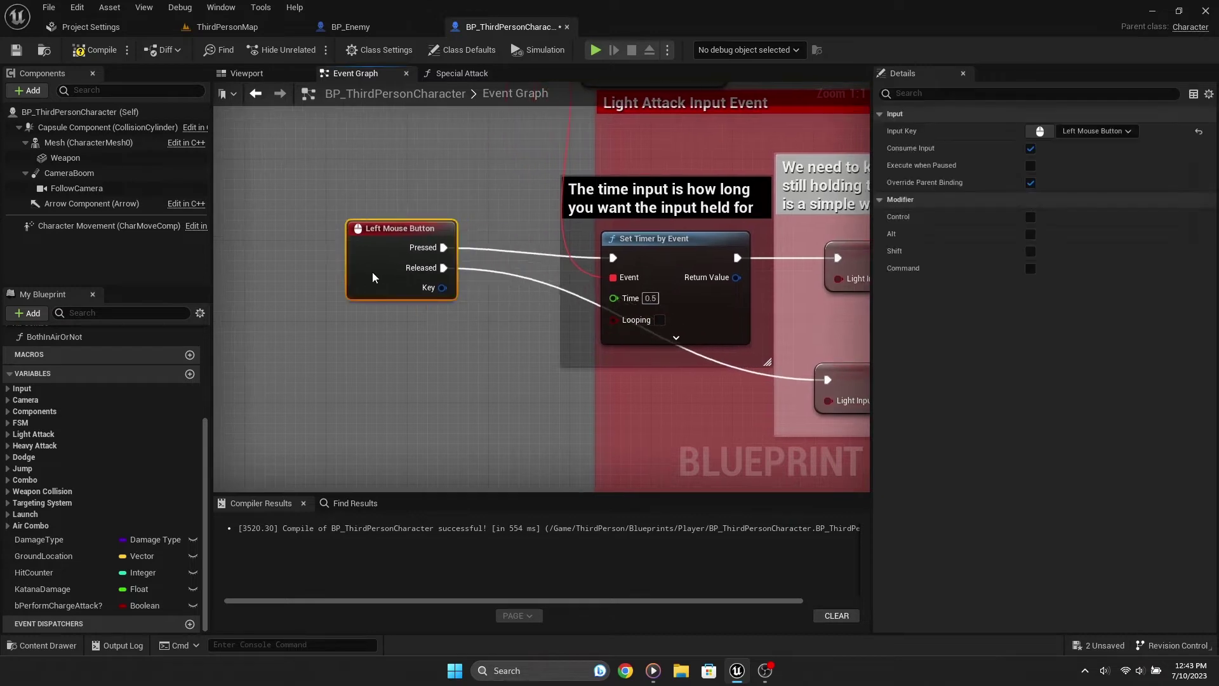
pyautogui.moveTo(331, 287)
pyautogui.mouseDown()
pyautogui.moveTo(324, 277)
pyautogui.moveTo(477, 363)
pyautogui.mouseUp()
pyautogui.write('clear time')
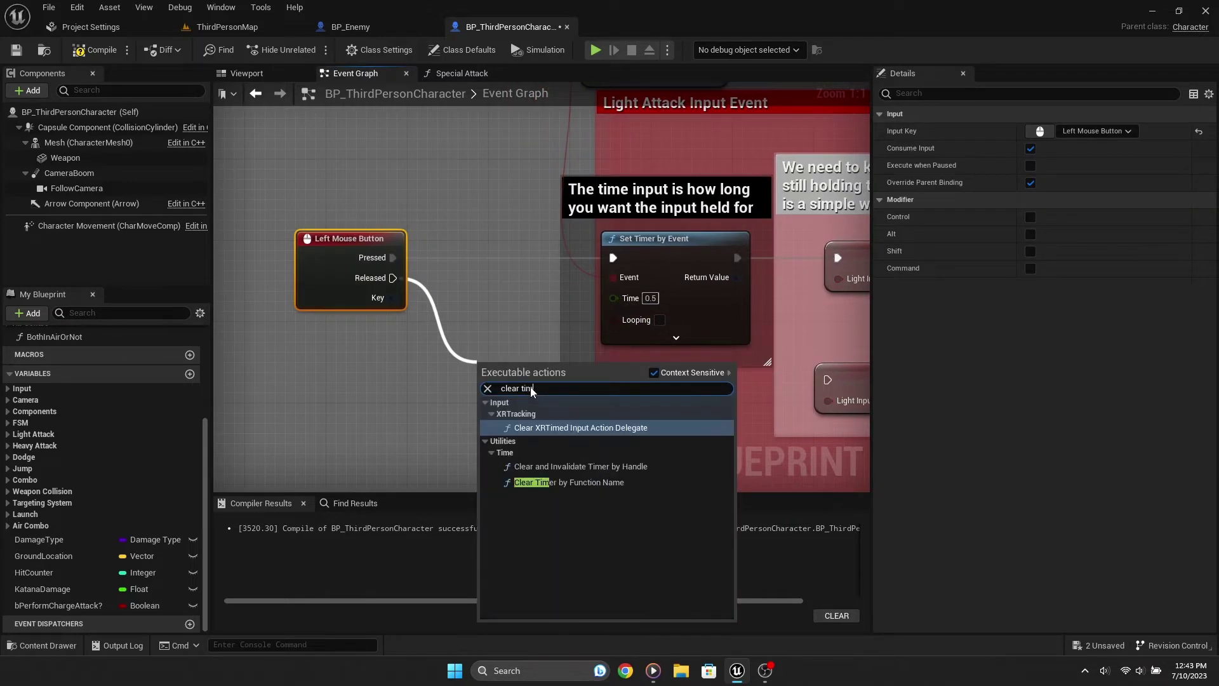
pyautogui.press('Return')
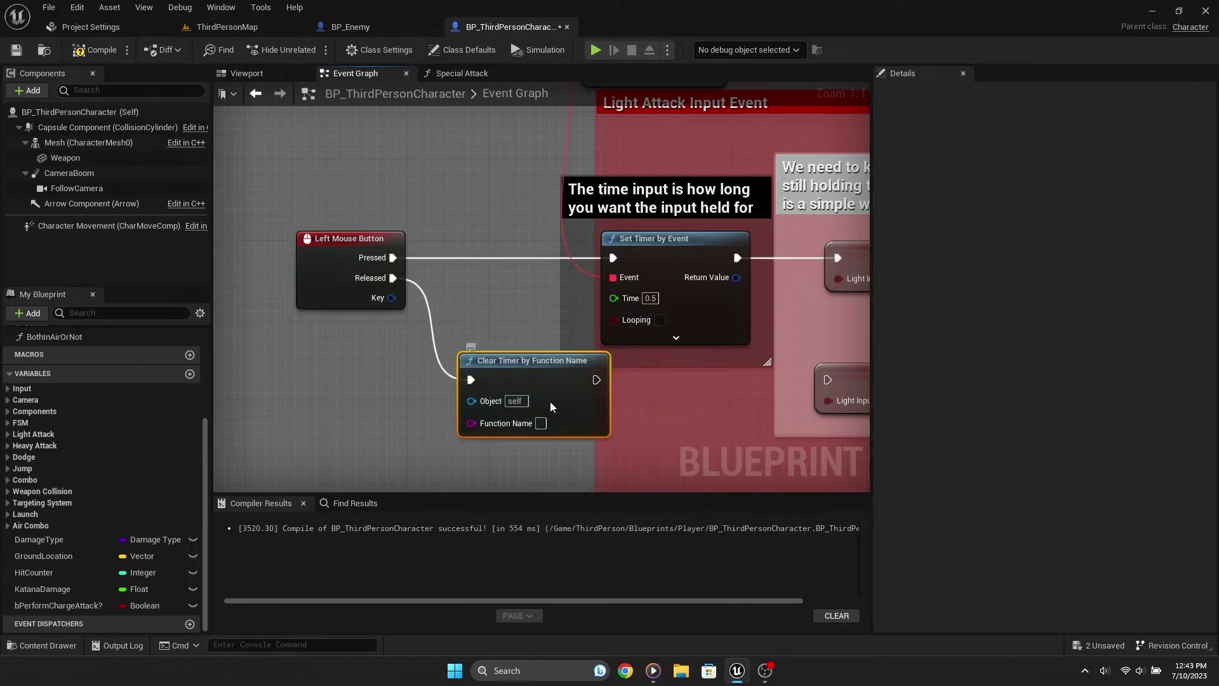
pyautogui.moveTo(465, 190); pyautogui.dragTo(465, 355, button='right')
pyautogui.doubleClick(463, 190)
pyautogui.hotkey('ctrl', 'c')
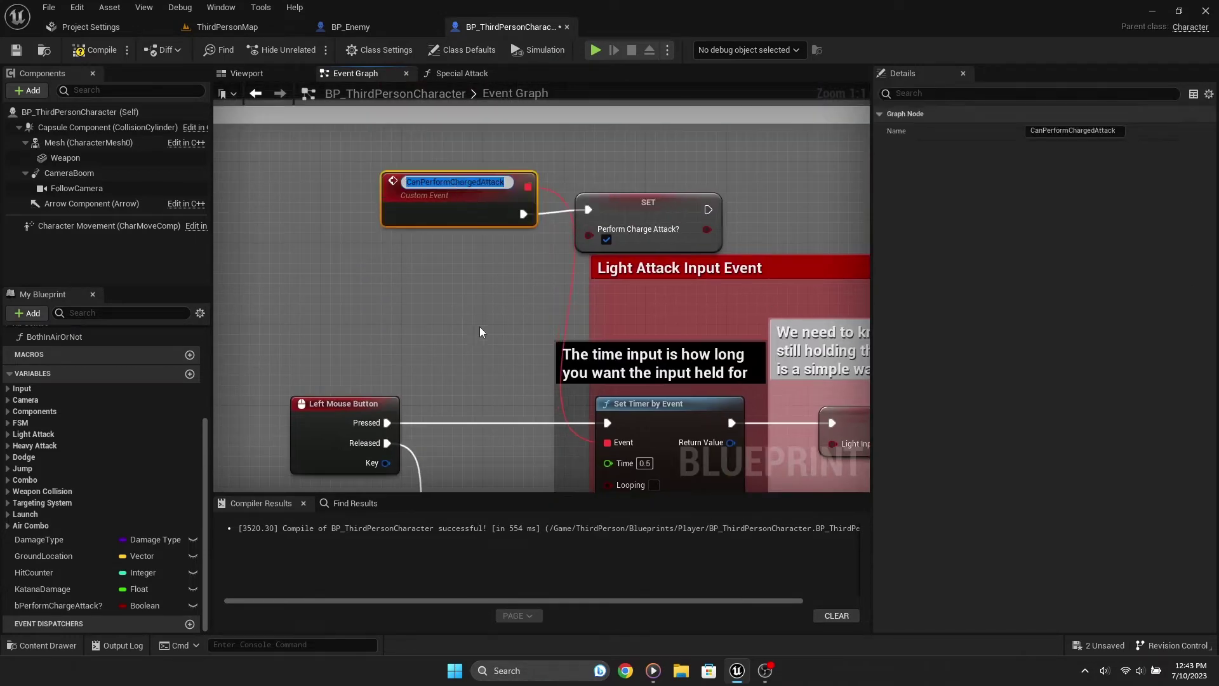
pyautogui.moveTo(566, 475); pyautogui.dragTo(559, 179, button='right')
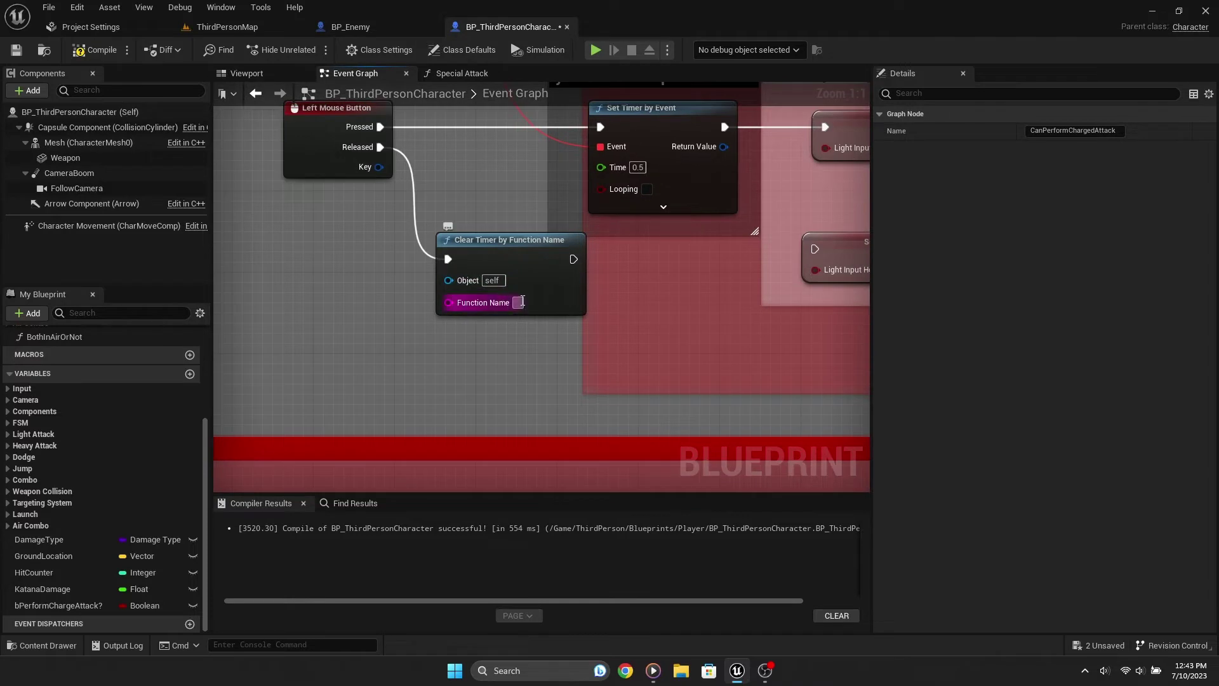
pyautogui.hotkey('ctrl', 'v')
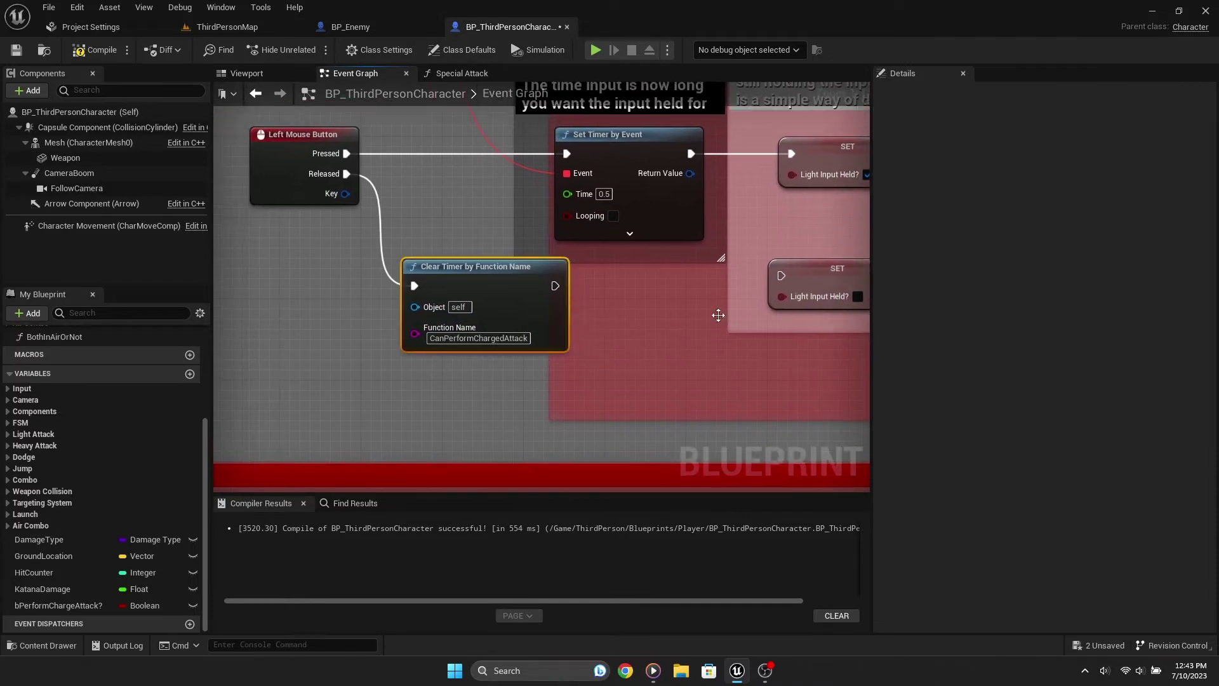
# Step: Comment the Clear Timer node about stopping the timer if not held long enough
pyautogui.press('c')
pyautogui.write("If the input isn't held")
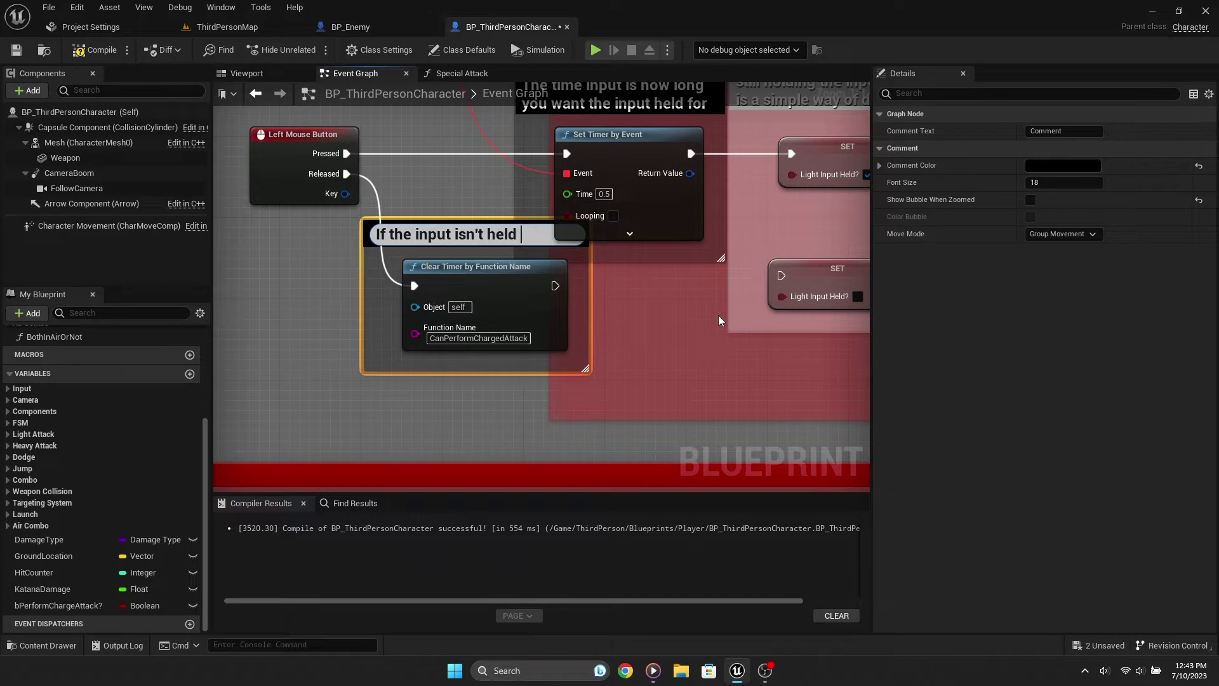
pyautogui.write('long enough then the ti')
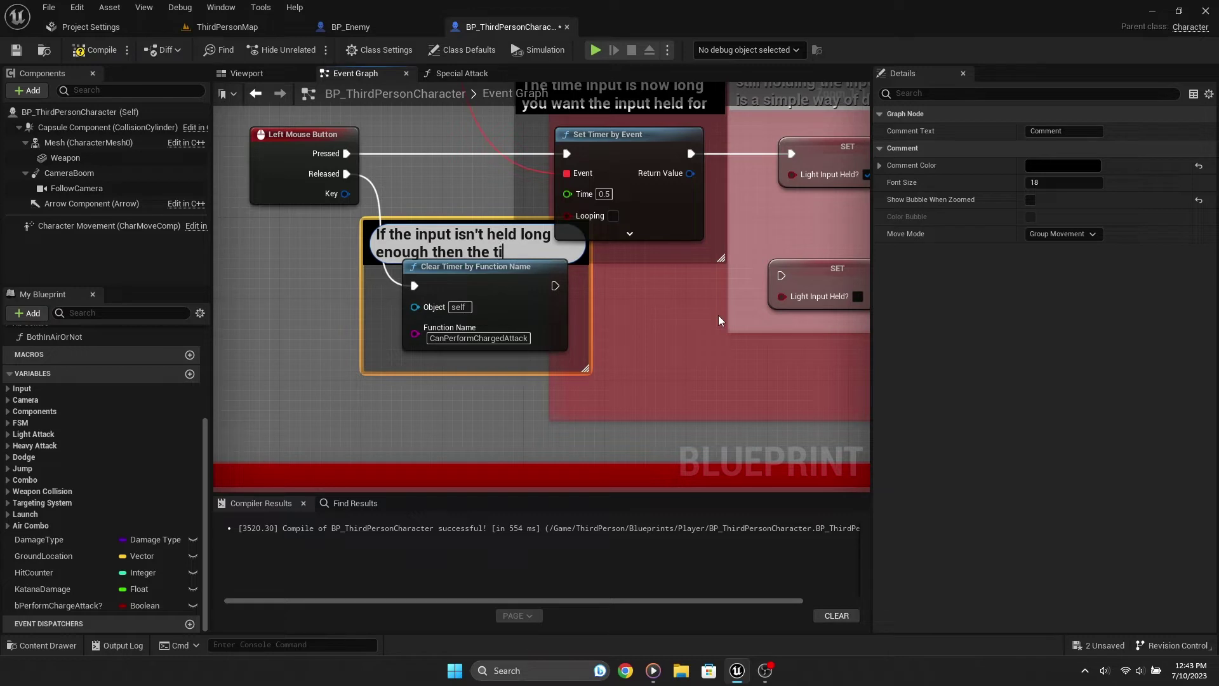
pyautogui.write('me stops')
pyautogui.press('Return')
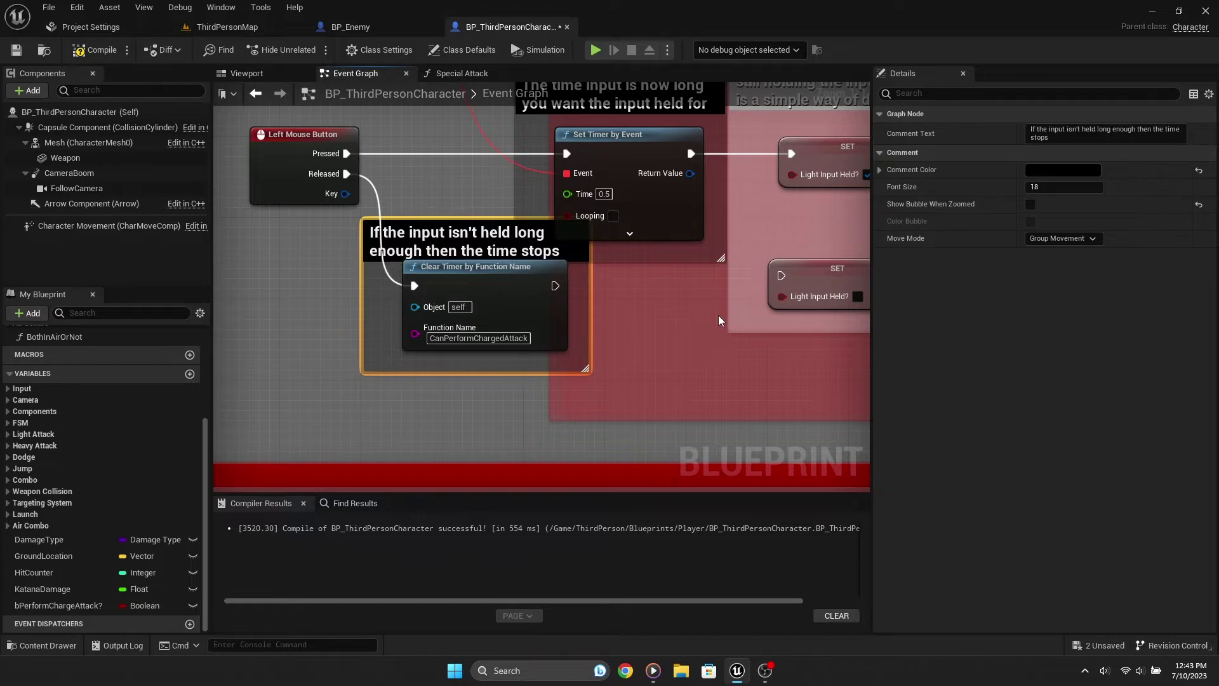
pyautogui.click(593, 323)
# Step: Connect Clear Timer to the lower Light Input Held? SET node
pyautogui.moveTo(592, 323); pyautogui.dragTo(496, 326, button='right')
pyautogui.moveTo(458, 290)
pyautogui.mouseDown()
pyautogui.moveTo(692, 287)
pyautogui.moveTo(685, 280)
pyautogui.mouseUp()
pyautogui.moveTo(692, 287); pyautogui.dragTo(626, 314, button='right')
pyautogui.click(664, 315)
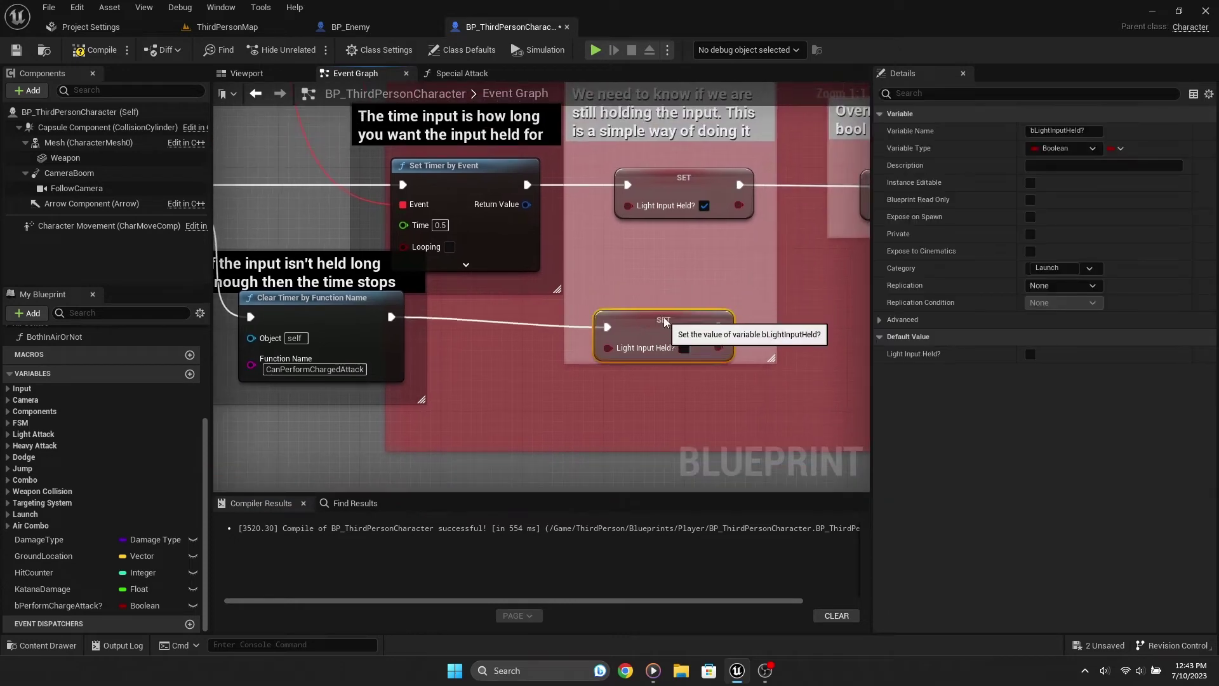
pyautogui.click(488, 348)
pyautogui.scroll(-6, 488, 348)
# Step: Open the Special Attack function and select its top Set State chain
pyautogui.scroll(4, 662, 396)
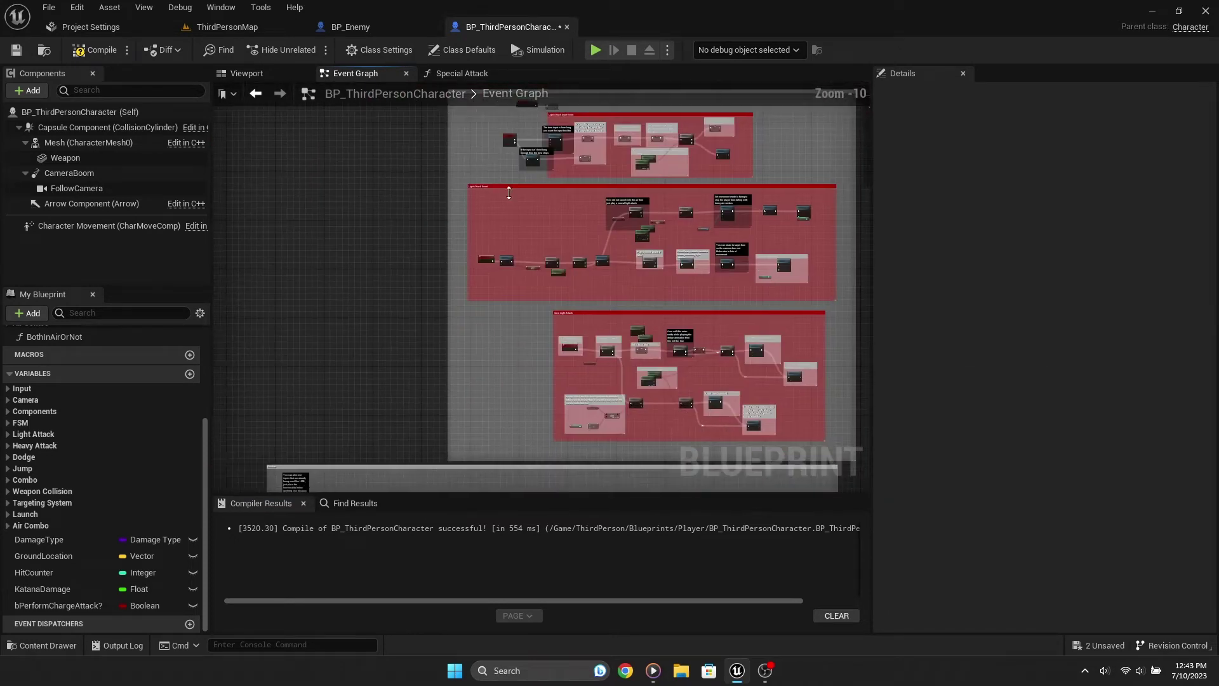
pyautogui.scroll(3, 622, 254)
pyautogui.moveTo(621, 254)
pyautogui.mouseDown(button='right')
pyautogui.moveTo(459, 296)
pyautogui.moveTo(799, 359)
pyautogui.moveTo(696, 303)
pyautogui.mouseUp(button='right')
pyautogui.doubleClick(435, 257)
pyautogui.scroll(4, 432, 287)
pyautogui.scroll(-5, 474, 264)
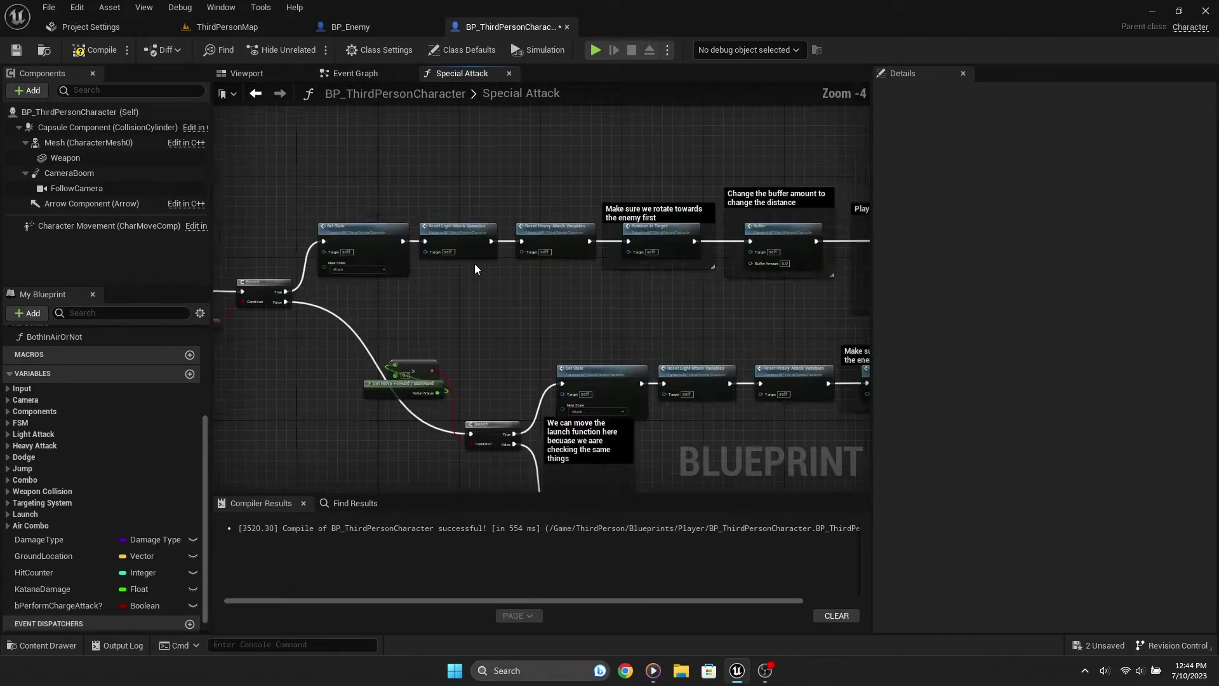
pyautogui.moveTo(397, 206); pyautogui.dragTo(756, 289)
pyautogui.moveTo(855, 303); pyautogui.dragTo(896, 289, button='right')
pyautogui.scroll(4, 581, 224)
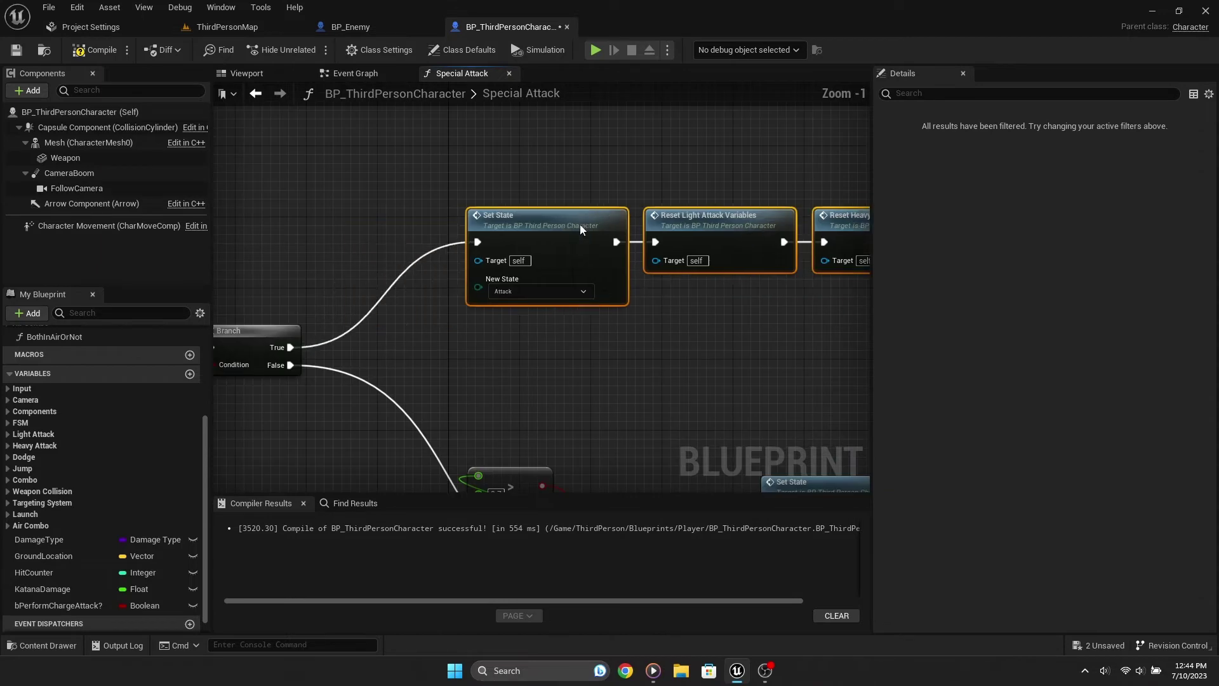
pyautogui.scroll(1, 425, 253)
# Step: Insert a Perform Charge Attack? SET between Branch True and Set State, commented 'Remember to set this to false after'
pyautogui.moveTo(59, 605)
pyautogui.keyDown('alt'); pyautogui.mouseDown()
pyautogui.moveTo(458, 257)
pyautogui.moveTo(550, 247)
pyautogui.mouseUp(); pyautogui.keyUp('alt')
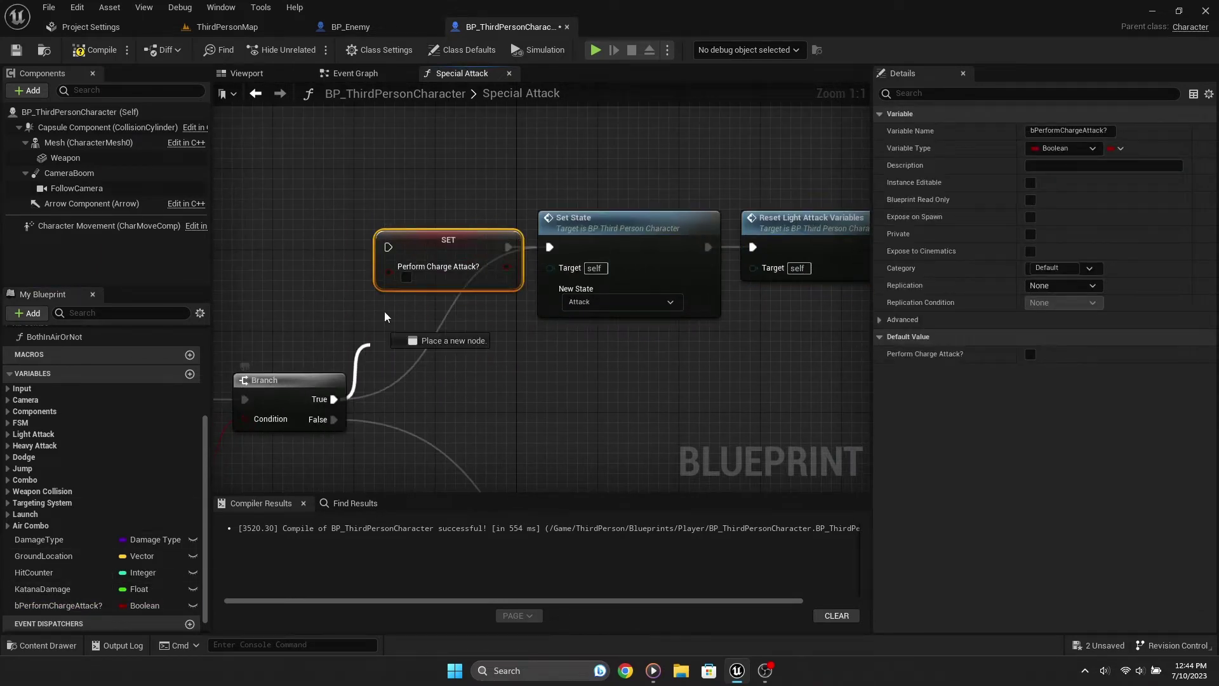
pyautogui.moveTo(333, 399); pyautogui.dragTo(388, 247)
pyautogui.press('c')
pyautogui.write('Remember to set this to')
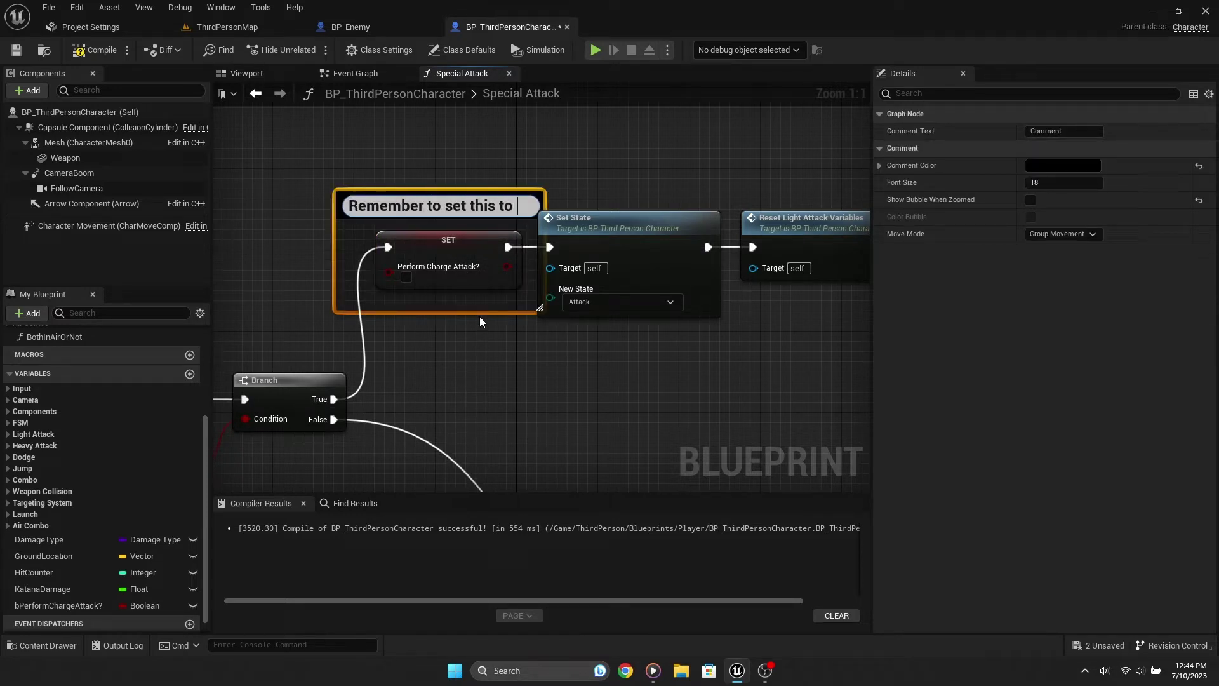
pyautogui.write('false after')
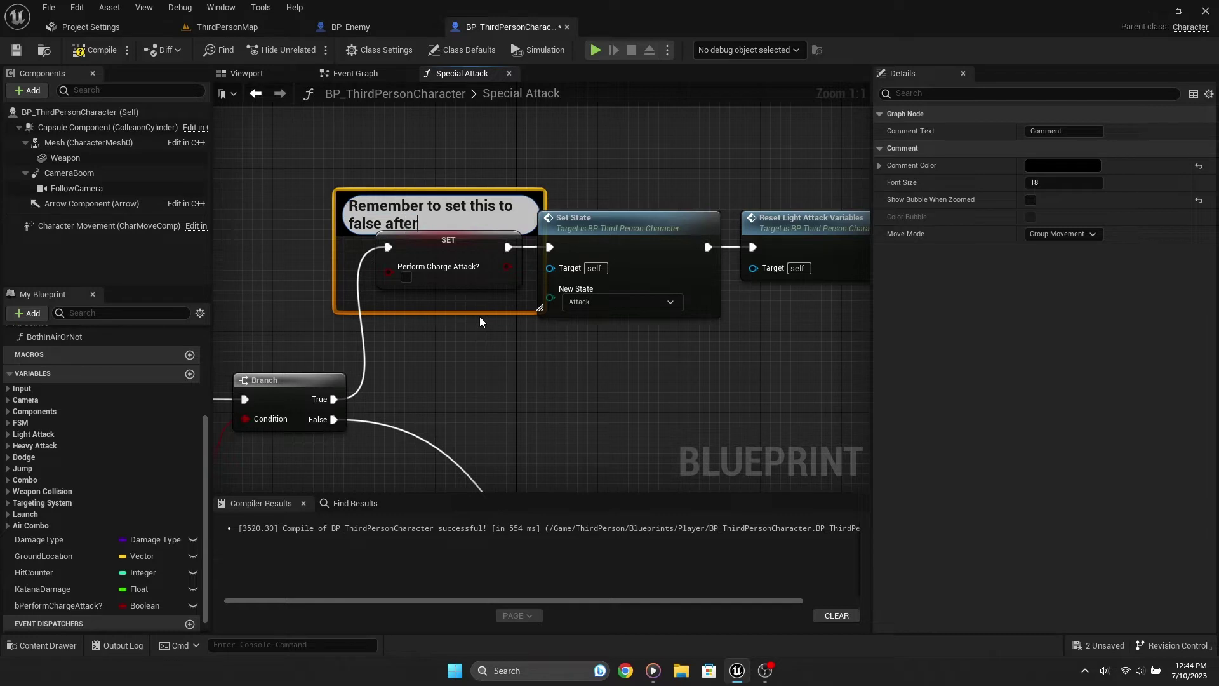
pyautogui.press('Return')
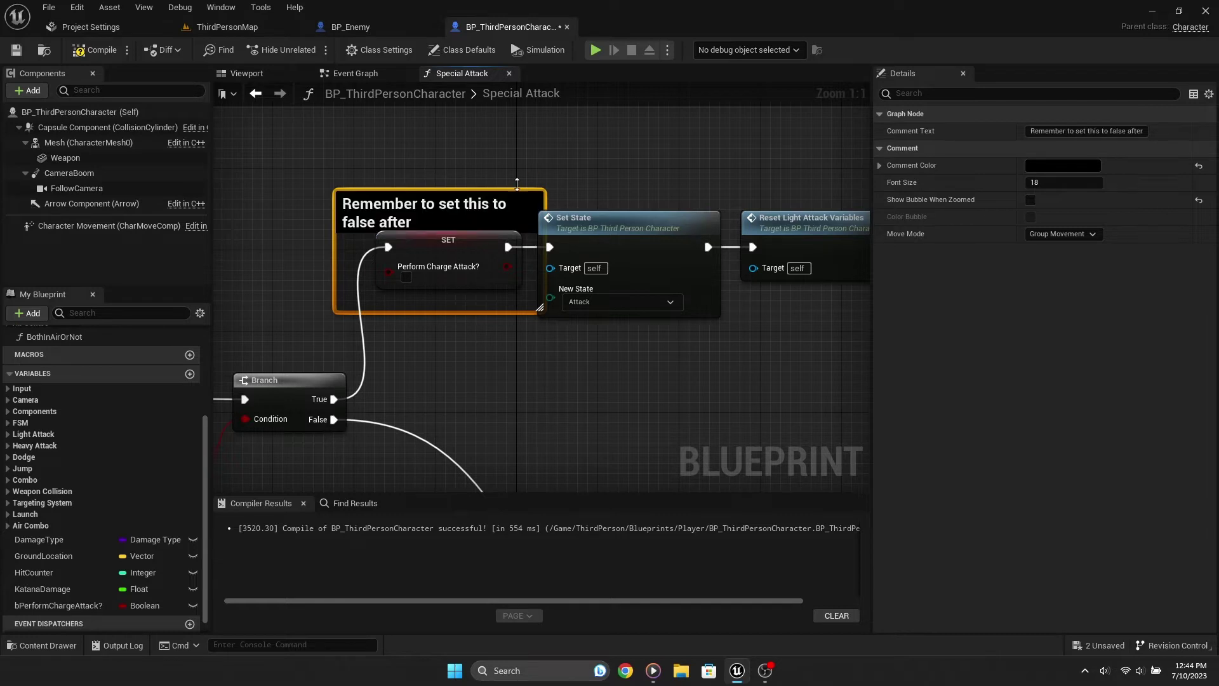
# Step: Look over the Special Attack graph and compile the character blueprint
pyautogui.moveTo(517, 183); pyautogui.dragTo(356, 179, button='right')
pyautogui.scroll(-5, 350, 267)
pyautogui.moveTo(822, 291); pyautogui.dragTo(563, 299, button='right')
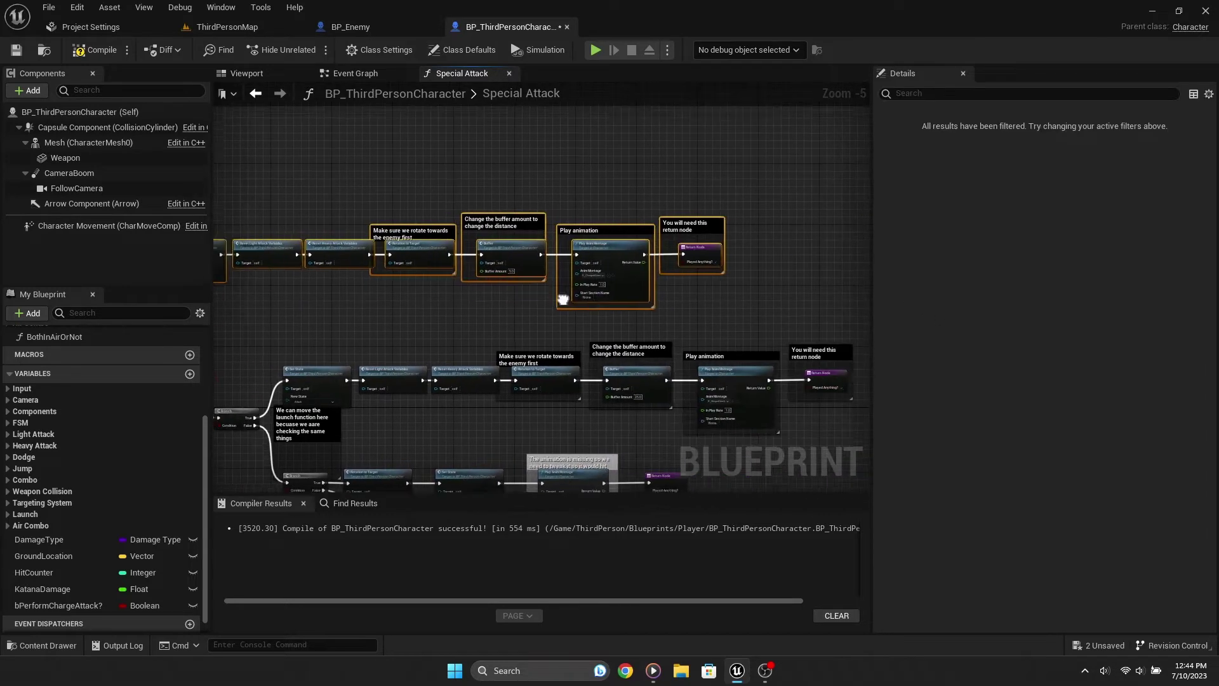
pyautogui.scroll(4, 422, 248)
pyautogui.moveTo(422, 248); pyautogui.dragTo(451, 249, button='right')
pyautogui.click(495, 142)
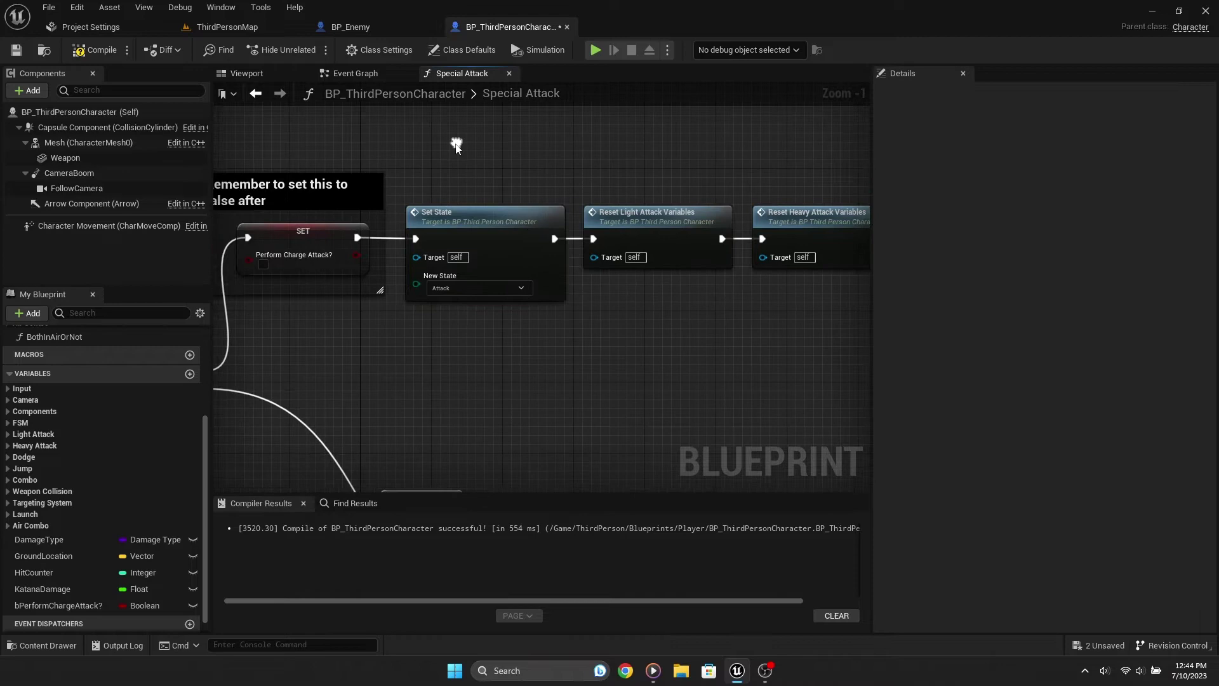
pyautogui.click(89, 50)
# Step: Return to the Event Graph and locate the CanPerformChargedAttack event
pyautogui.click(354, 73)
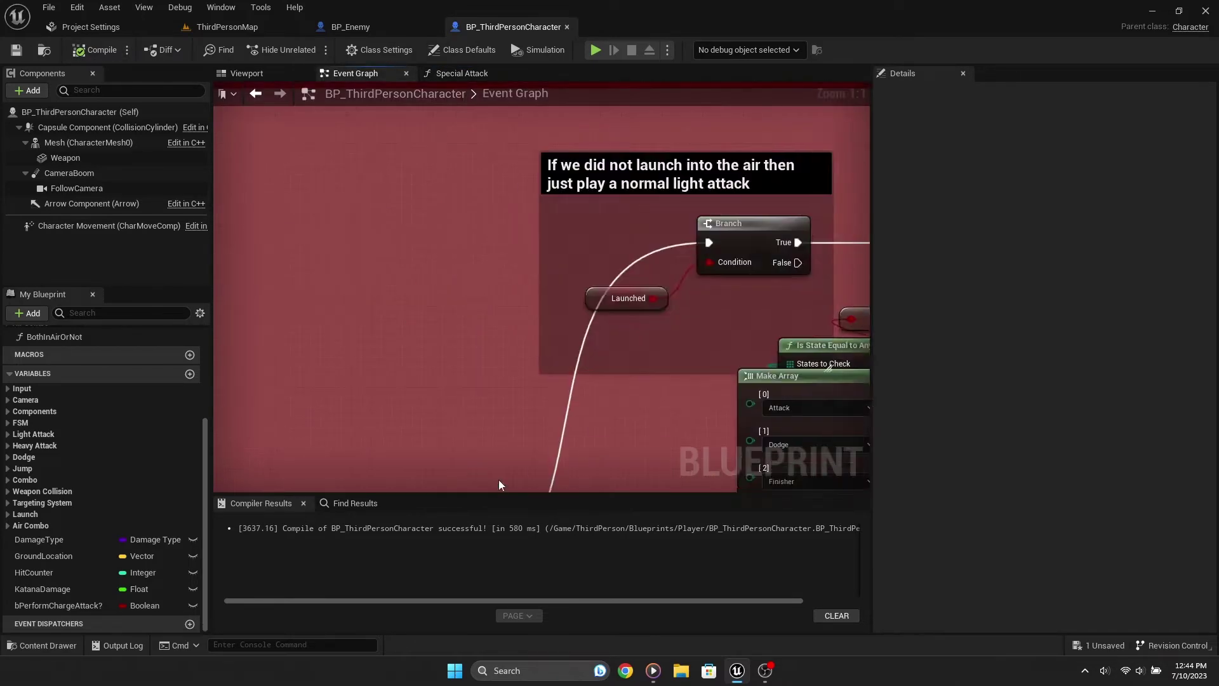
pyautogui.scroll(-6, 463, 416)
pyautogui.scroll(4, 485, 291)
pyautogui.scroll(-4, 521, 290)
pyautogui.scroll(3, 559, 290)
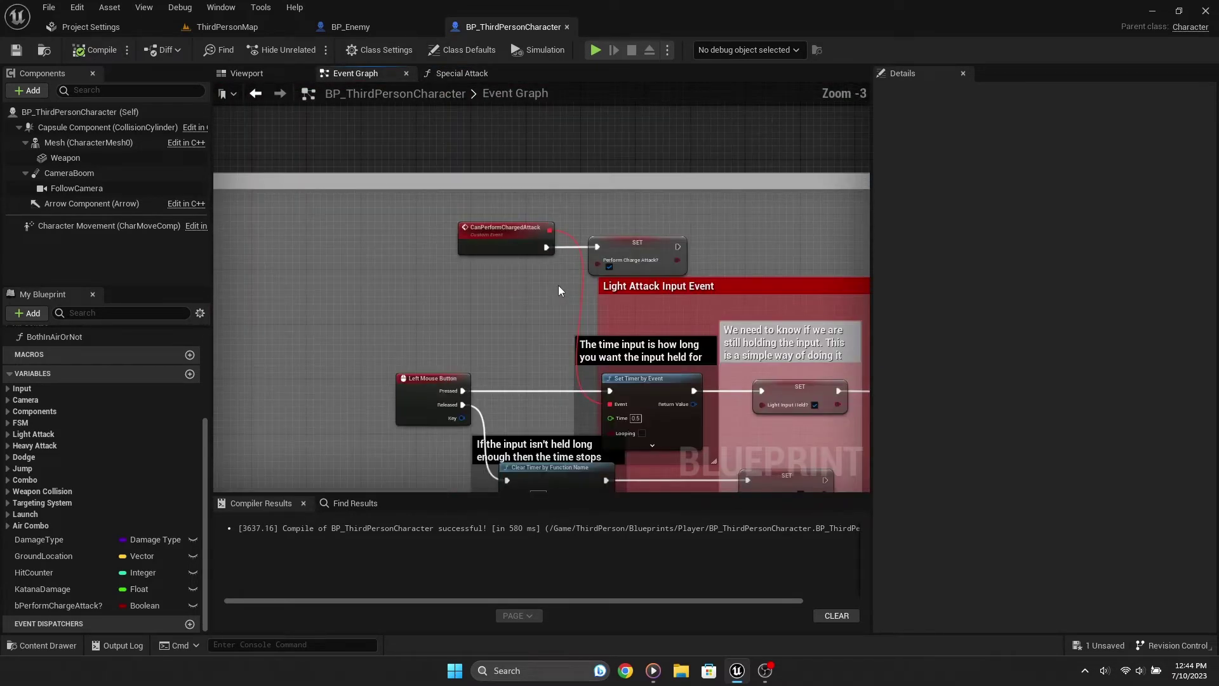
pyautogui.scroll(3, 558, 290)
pyautogui.moveTo(401, 233); pyautogui.dragTo(396, 235)
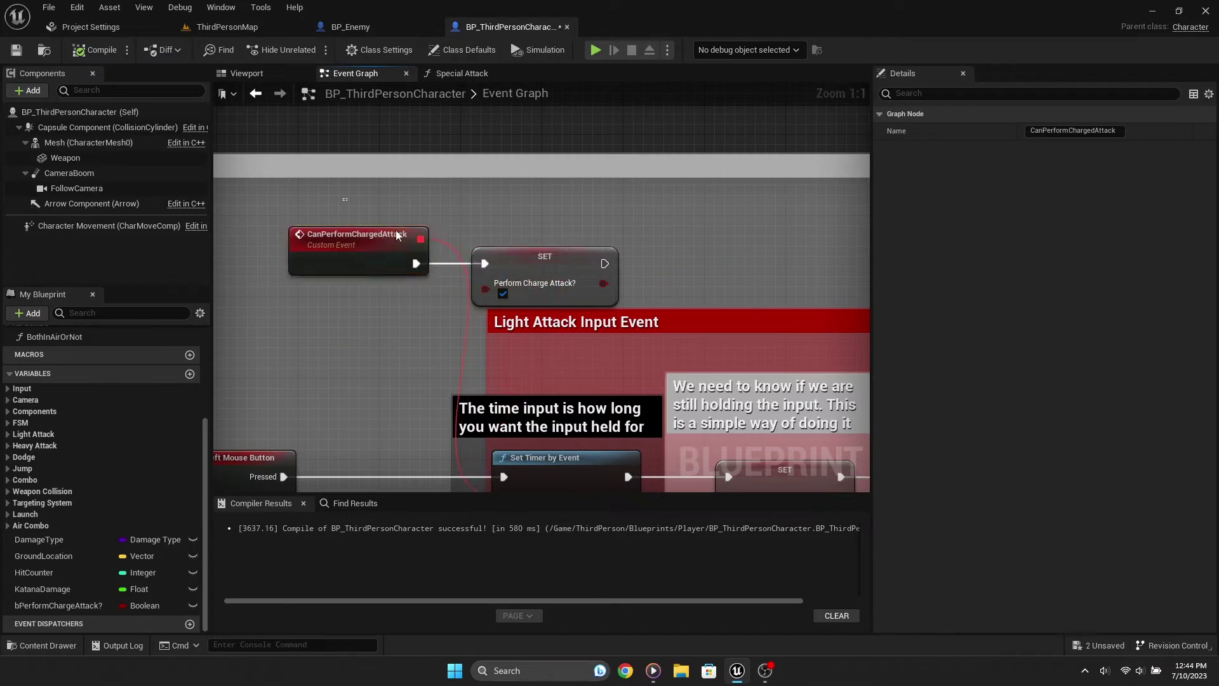
pyautogui.click(524, 245)
pyautogui.scroll(-5, 691, 287)
pyautogui.scroll(3, 594, 331)
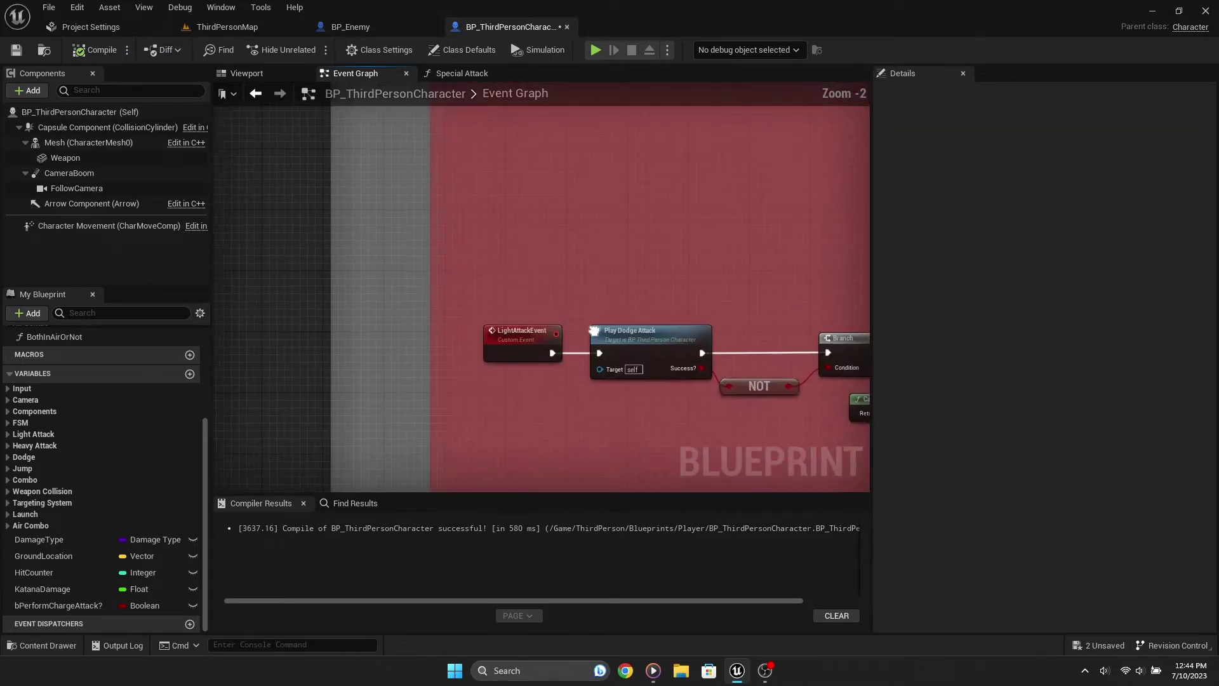
pyautogui.scroll(1, 595, 331)
pyautogui.scroll(2, 562, 95)
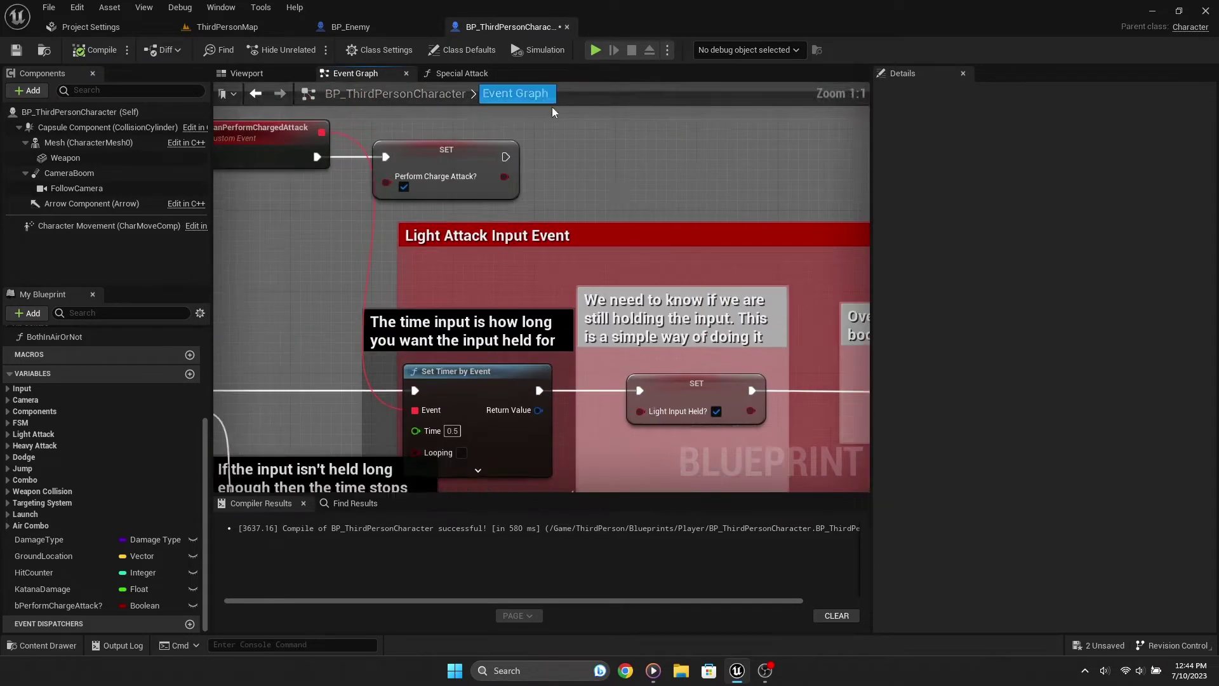
# Step: Add a Light Attack Event call after the charge-attack SET and move it right
pyautogui.moveTo(489, 188); pyautogui.dragTo(623, 250)
pyautogui.write('light')
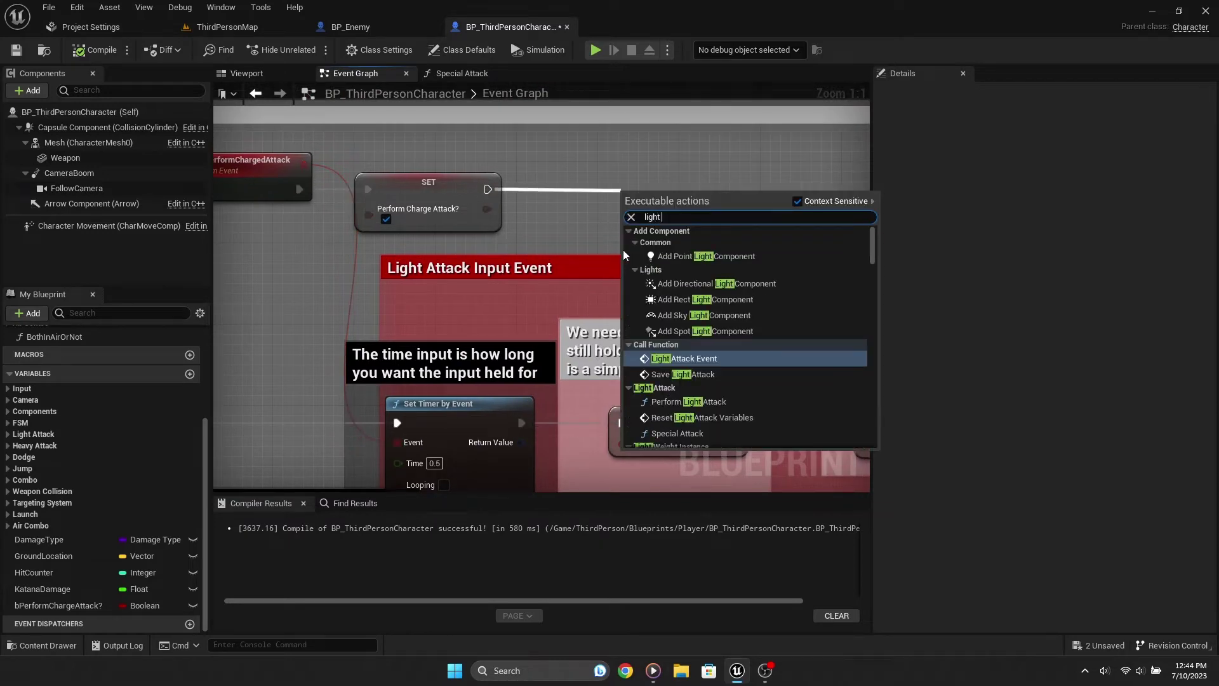
pyautogui.write(' attack')
pyautogui.press('Return')
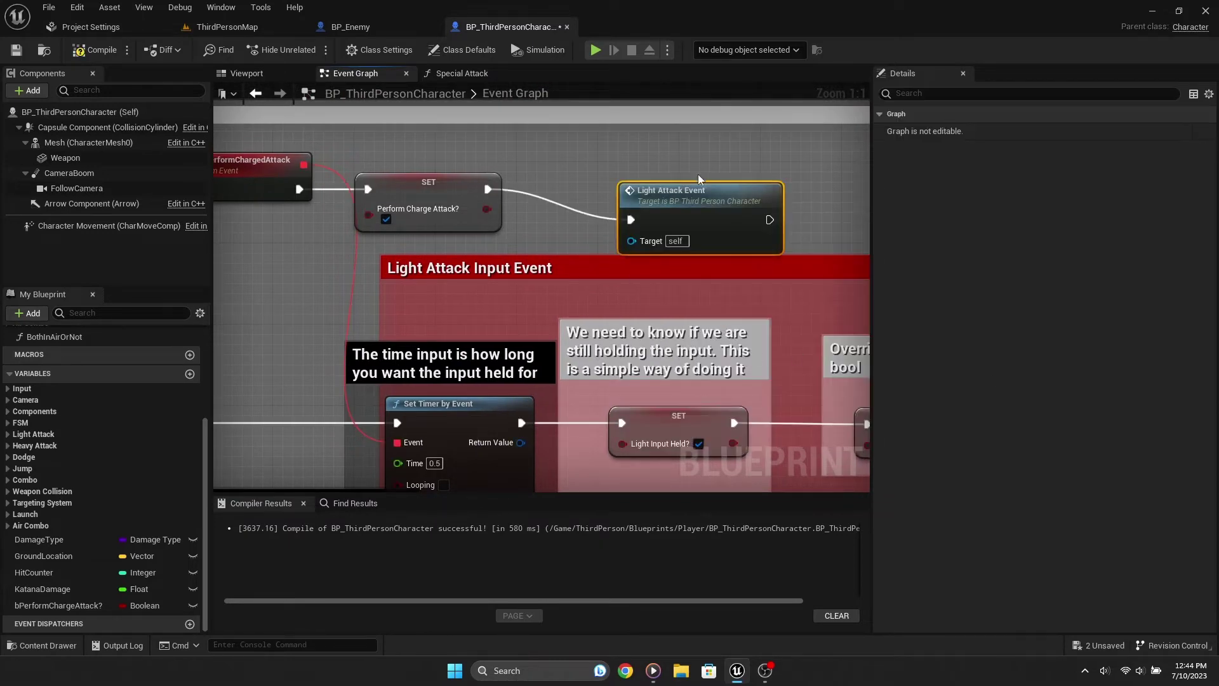
pyautogui.moveTo(699, 185); pyautogui.dragTo(826, 170)
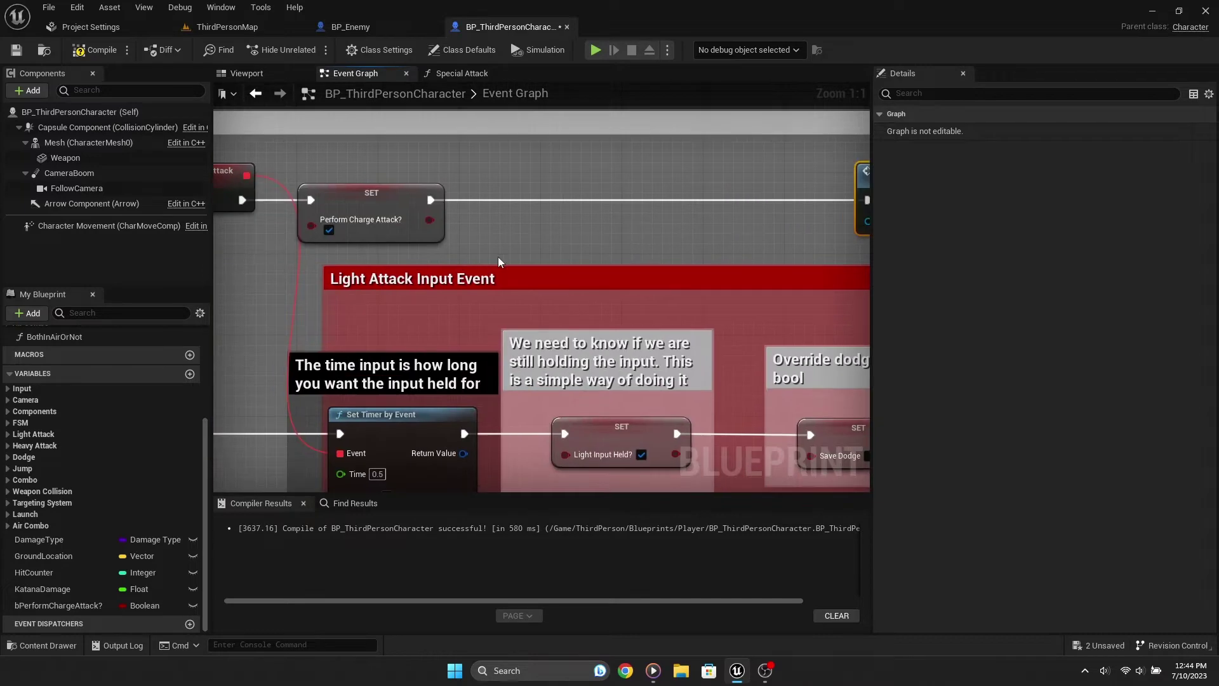
# Step: Insert a Branch node directly after the charge-attack SET
pyautogui.keyDown('ctrl'); pyautogui.moveTo(430, 200); pyautogui.dragTo(550, 196); pyautogui.keyUp('ctrl')
pyautogui.write('branch')
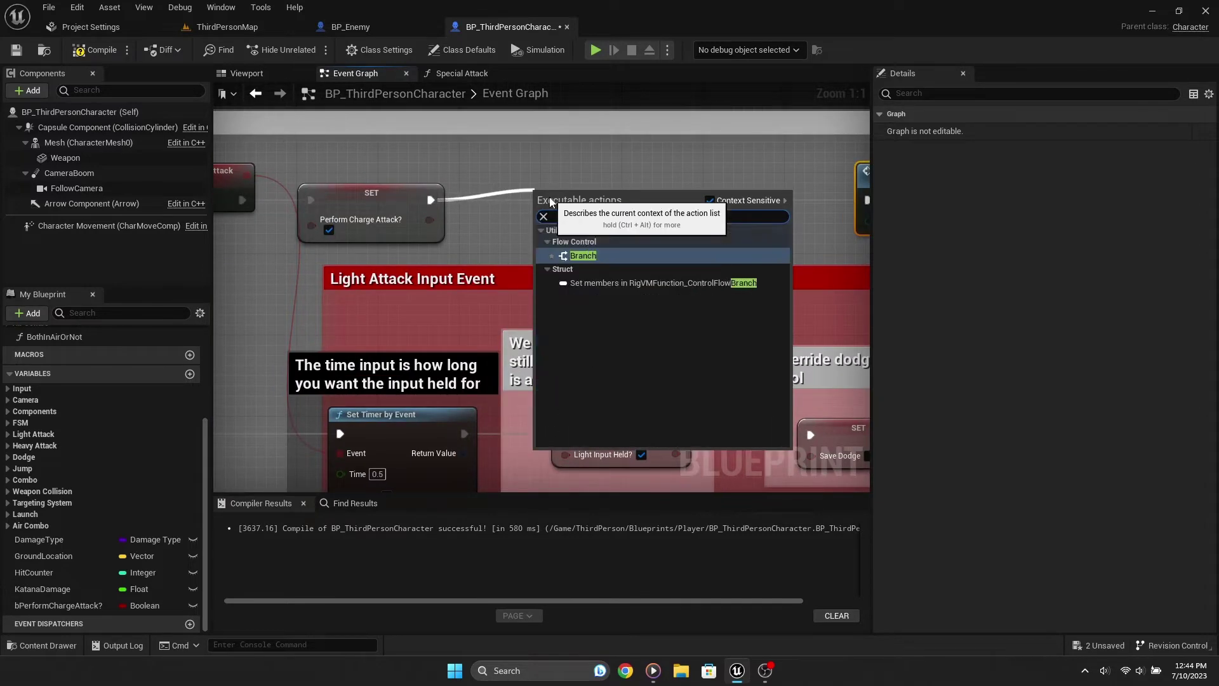
pyautogui.press('Return')
pyautogui.moveTo(339, 210); pyautogui.dragTo(463, 444, button='right')
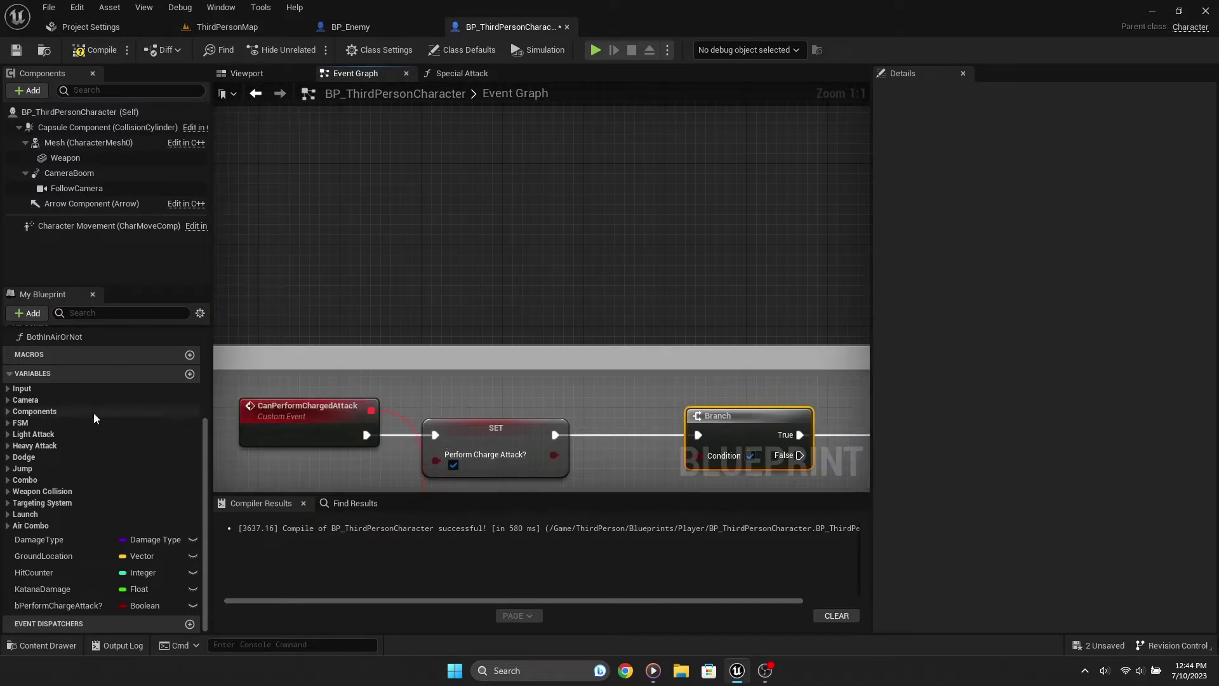
# Step: Expand the FSM variables and functions in My Blueprint
pyautogui.click(19, 423)
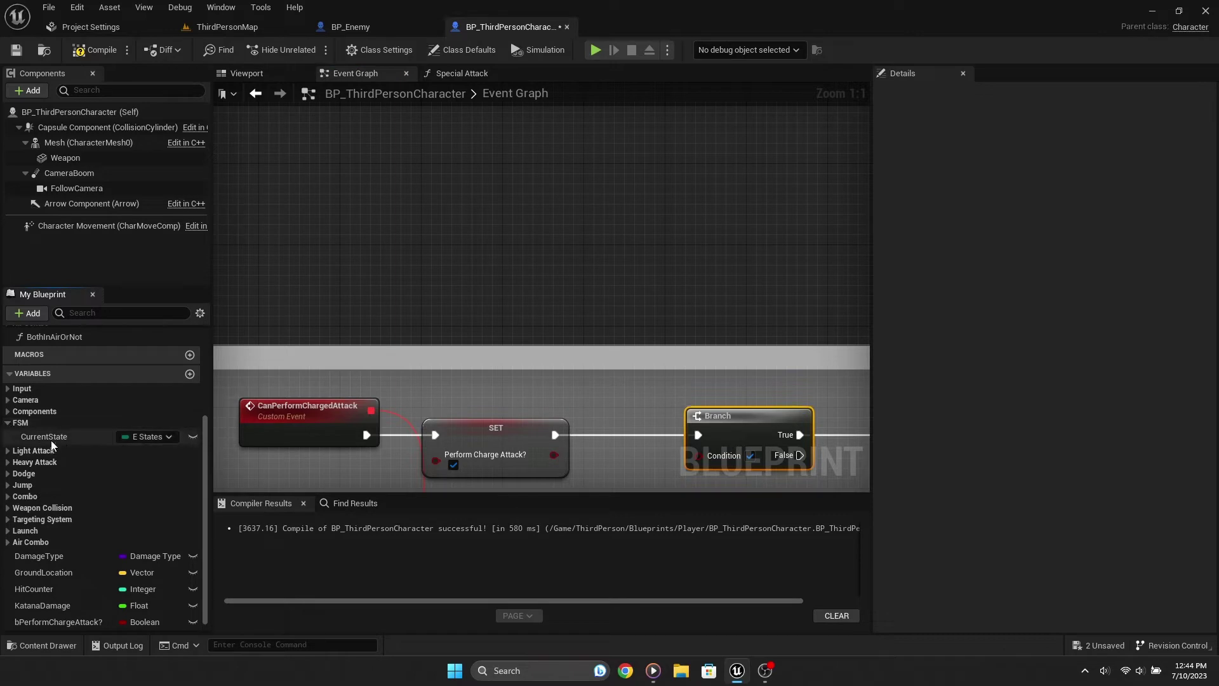
pyautogui.scroll(5, 38, 448)
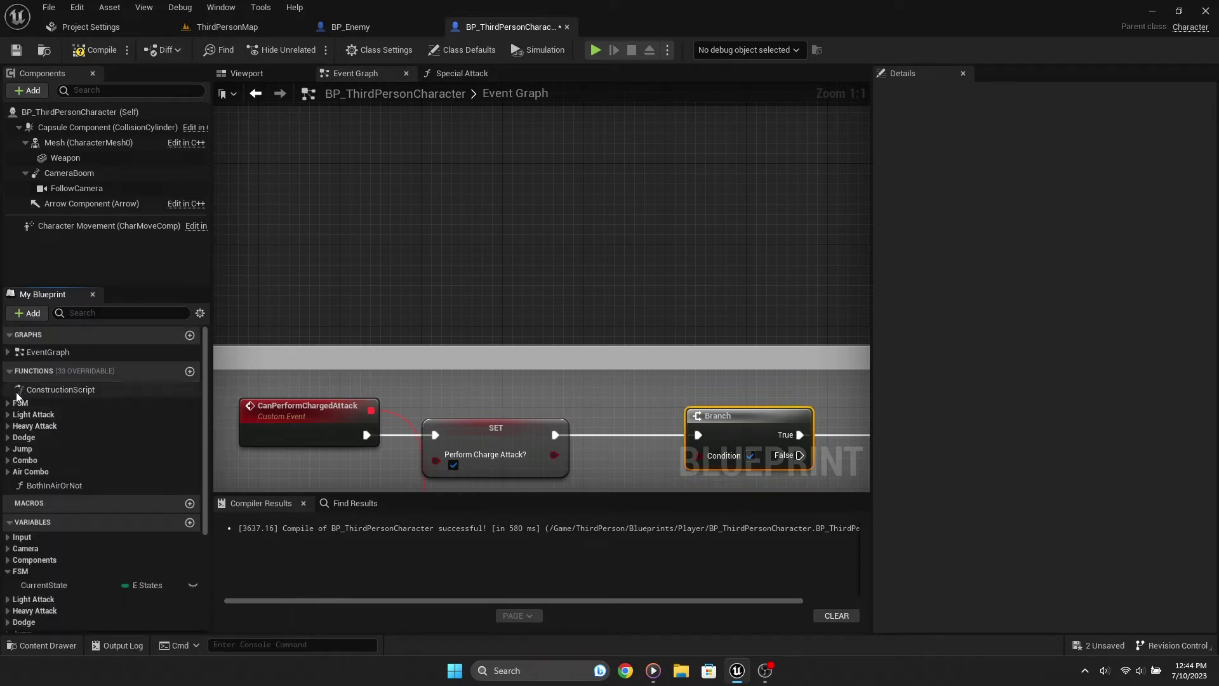
pyautogui.click(7, 402)
# Step: Add Is State Equal to Any fed by a Make Array set to Attack, and comment it
pyautogui.moveTo(63, 448)
pyautogui.mouseDown()
pyautogui.moveTo(459, 289)
pyautogui.moveTo(370, 290)
pyautogui.mouseUp()
pyautogui.write('make')
pyautogui.press('Return')
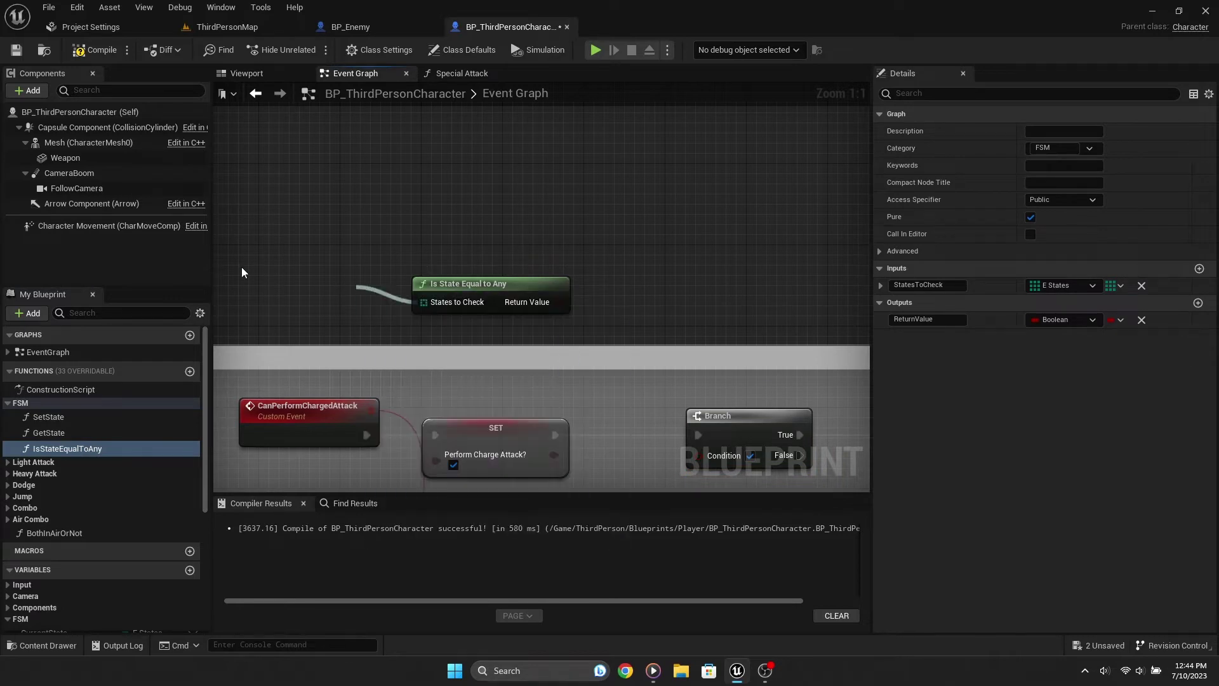
pyautogui.moveTo(389, 307); pyautogui.dragTo(395, 241)
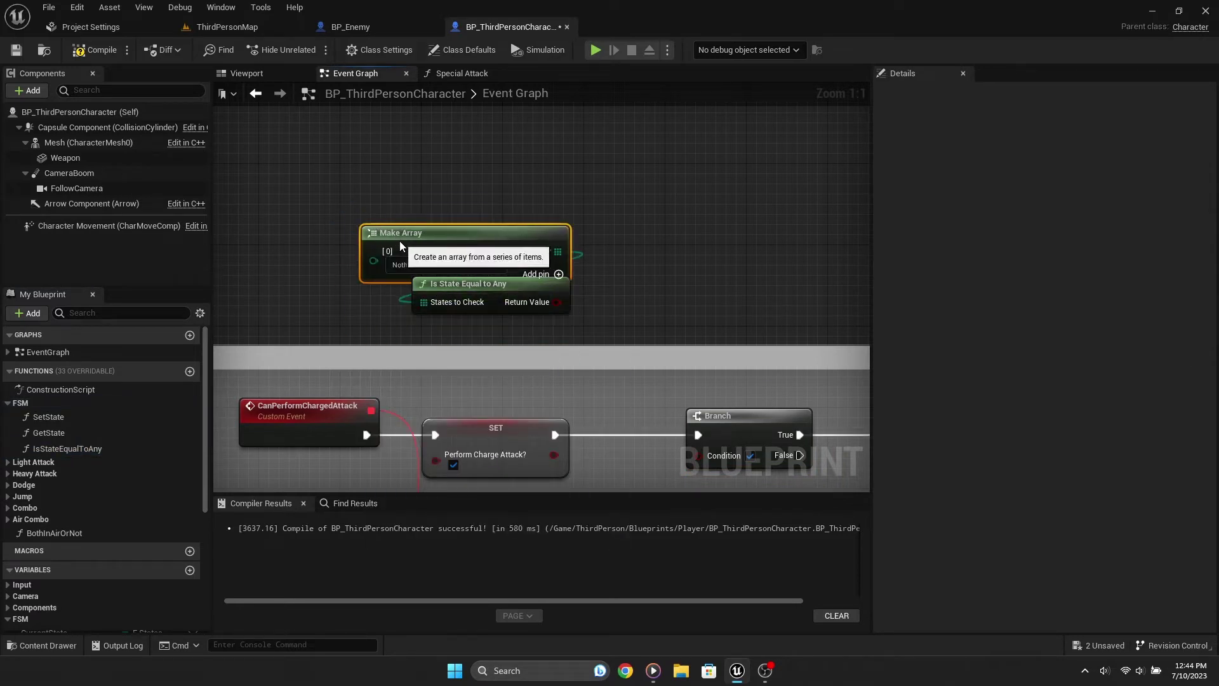
pyautogui.click(400, 276)
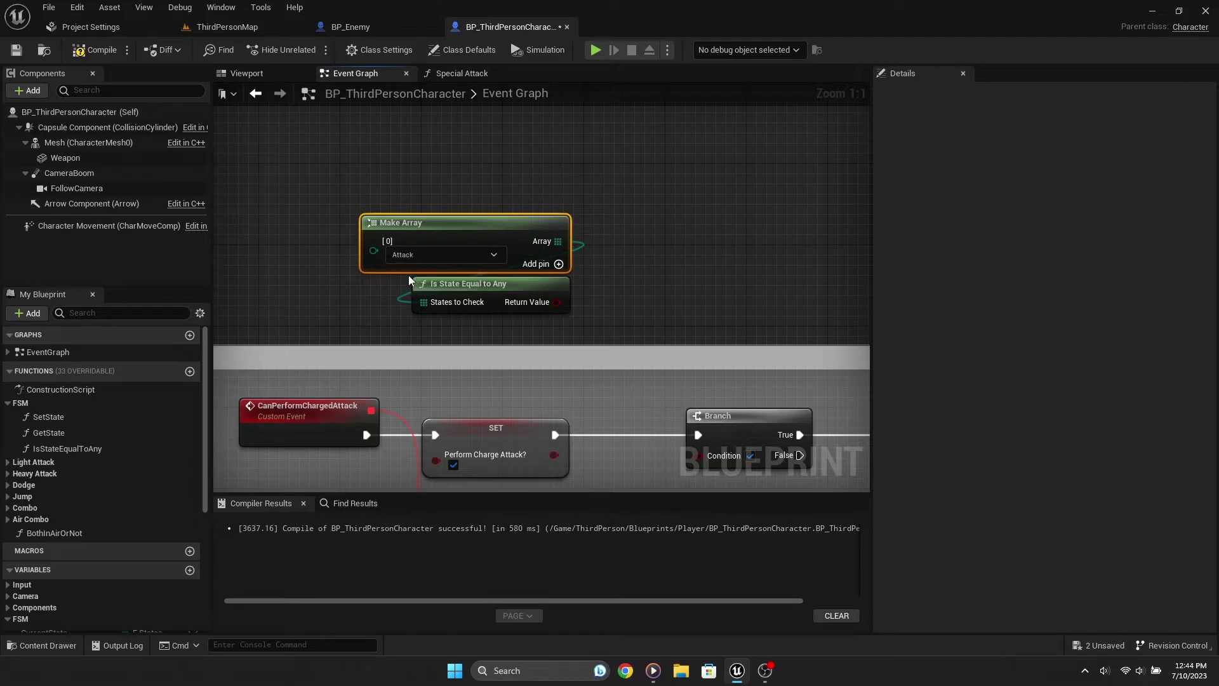
pyautogui.moveTo(499, 295)
pyautogui.mouseDown()
pyautogui.moveTo(437, 224)
pyautogui.moveTo(708, 309)
pyautogui.mouseUp()
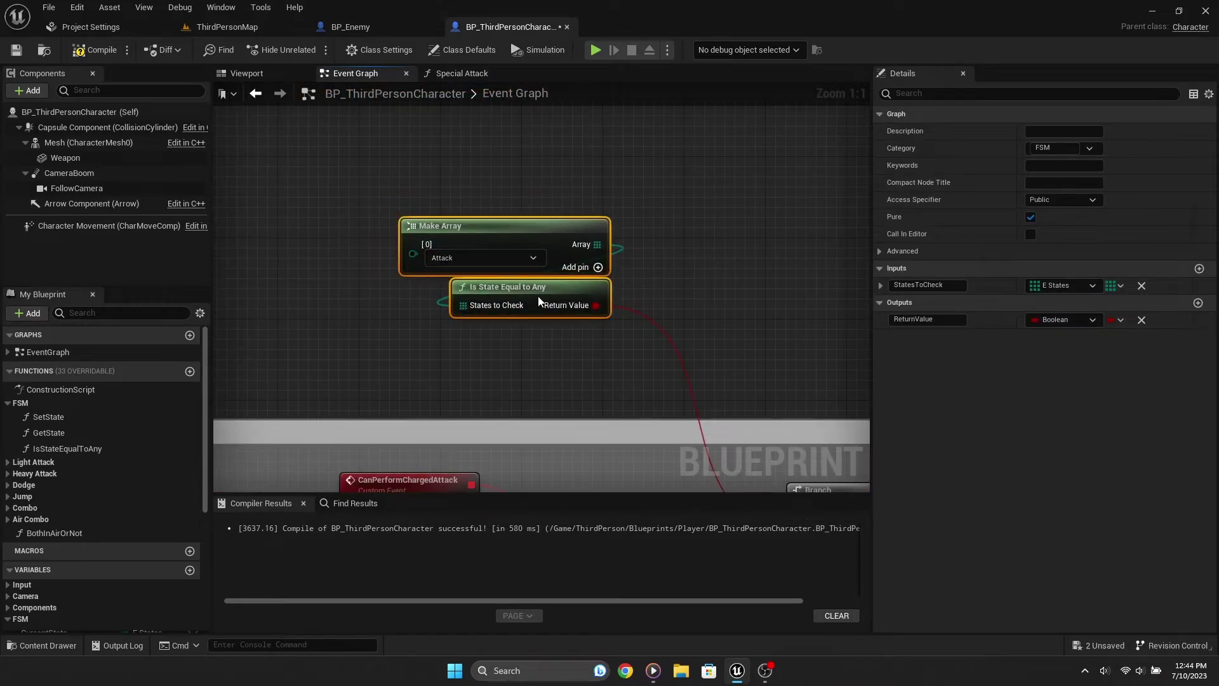
pyautogui.write('cIf')
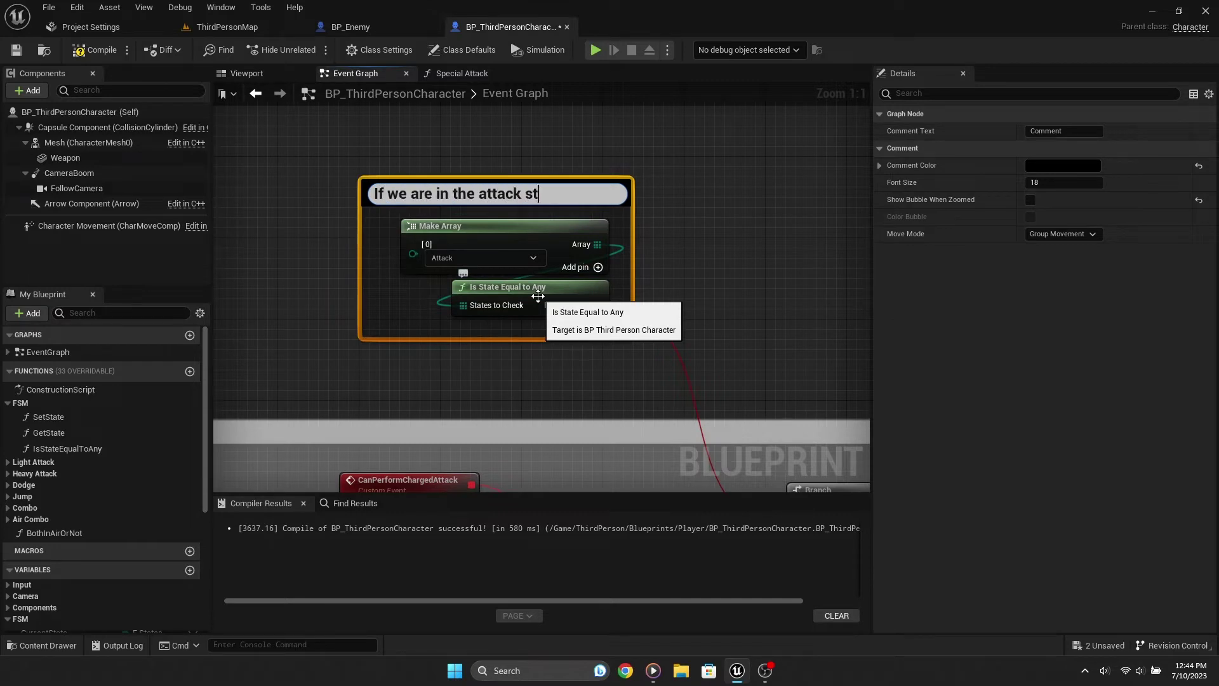
pyautogui.write('want to be able to per')
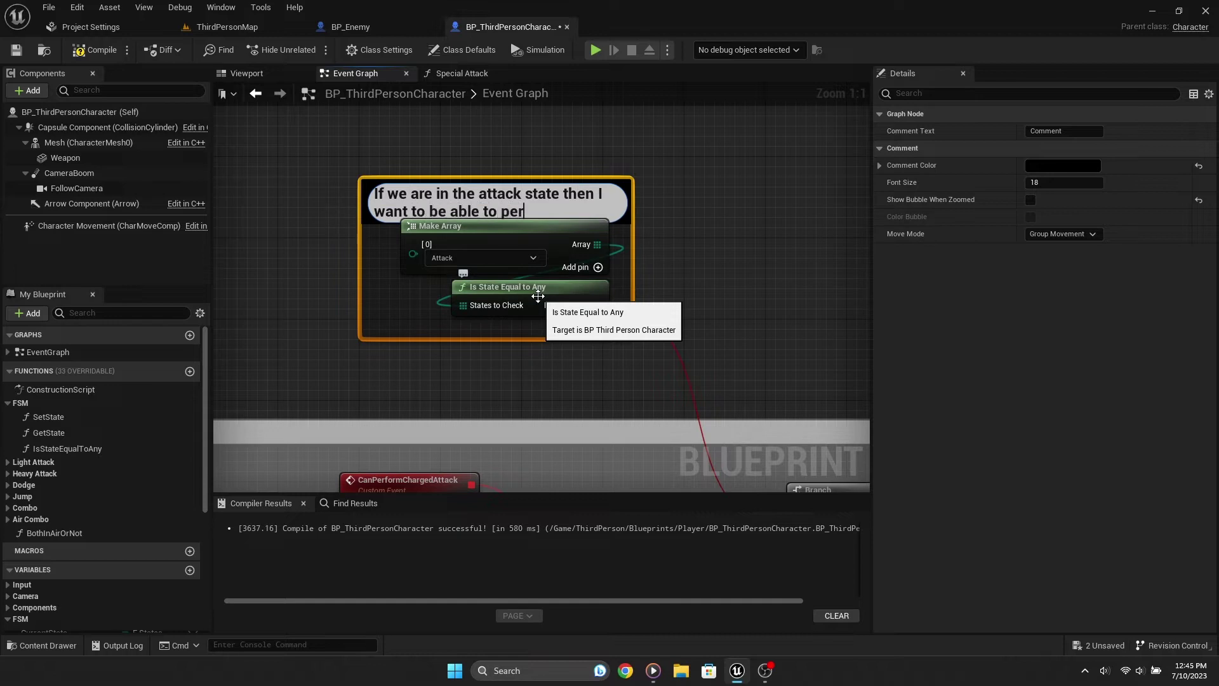
pyautogui.write('ged attack')
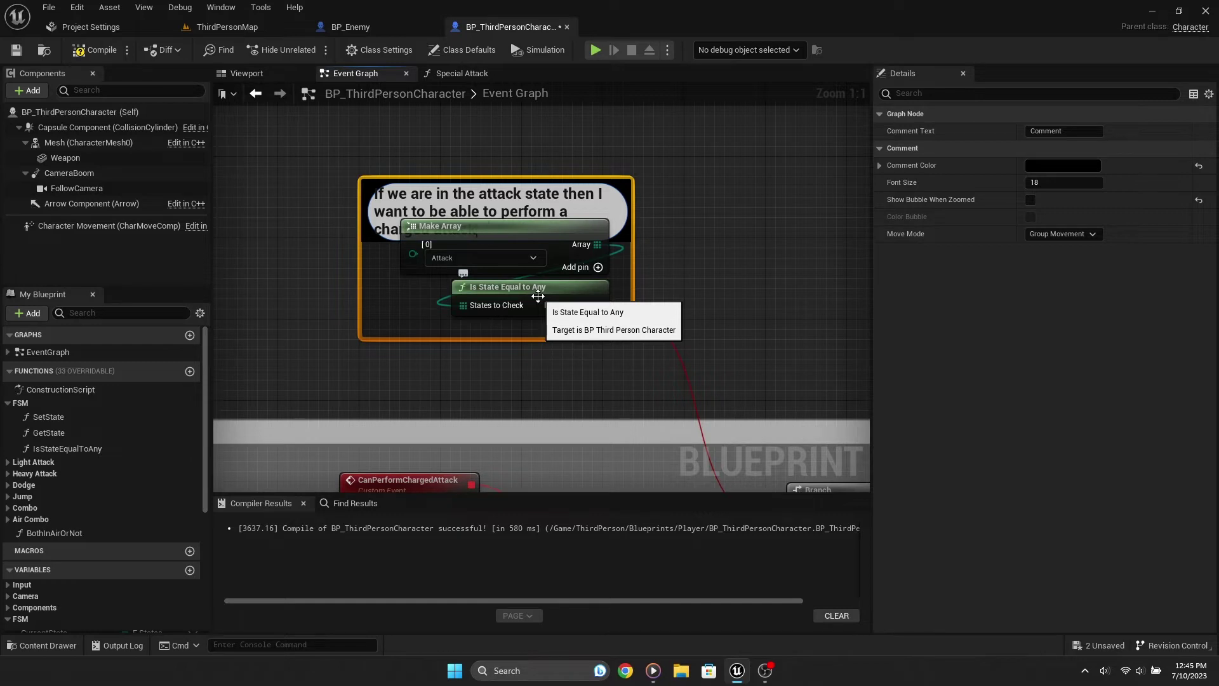
pyautogui.press('Return')
# Step: Wire the Branch's False to Light Attack Event and add a Set State on True
pyautogui.moveTo(660, 243)
pyautogui.mouseDown(button='right')
pyautogui.moveTo(433, 119)
pyautogui.moveTo(507, 301)
pyautogui.mouseUp(button='right')
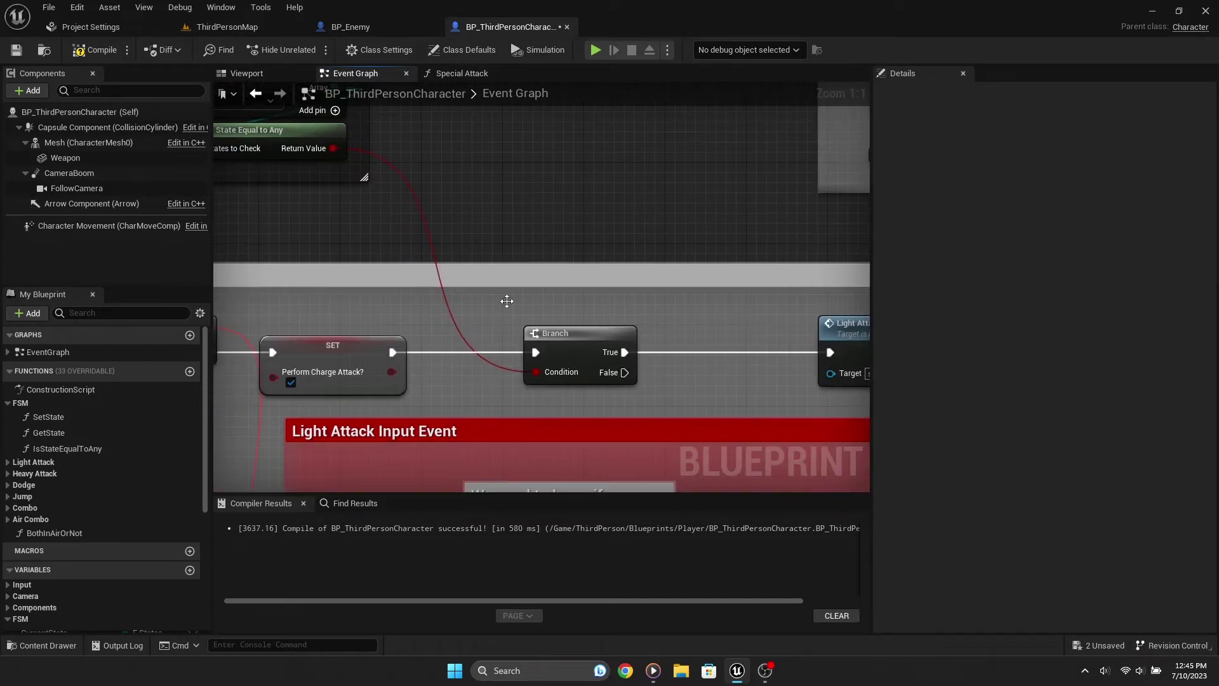
pyautogui.moveTo(624, 372); pyautogui.dragTo(792, 357)
pyautogui.moveTo(708, 353); pyautogui.dragTo(702, 353)
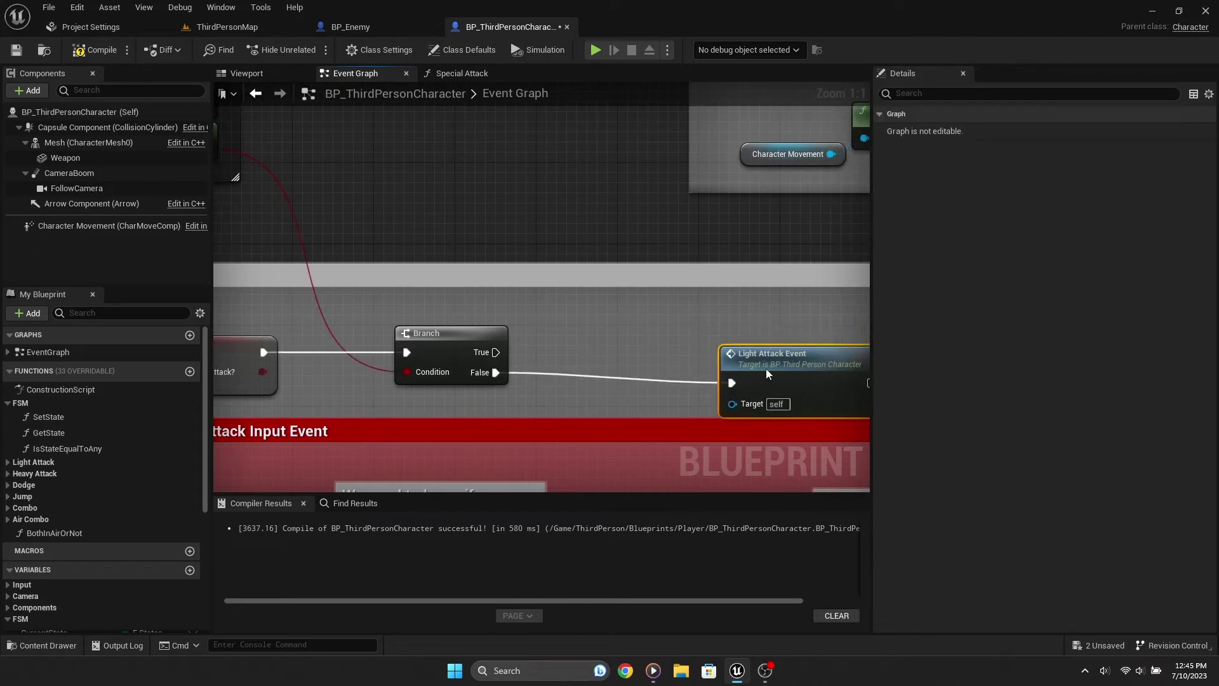
pyautogui.moveTo(496, 352); pyautogui.dragTo(611, 277)
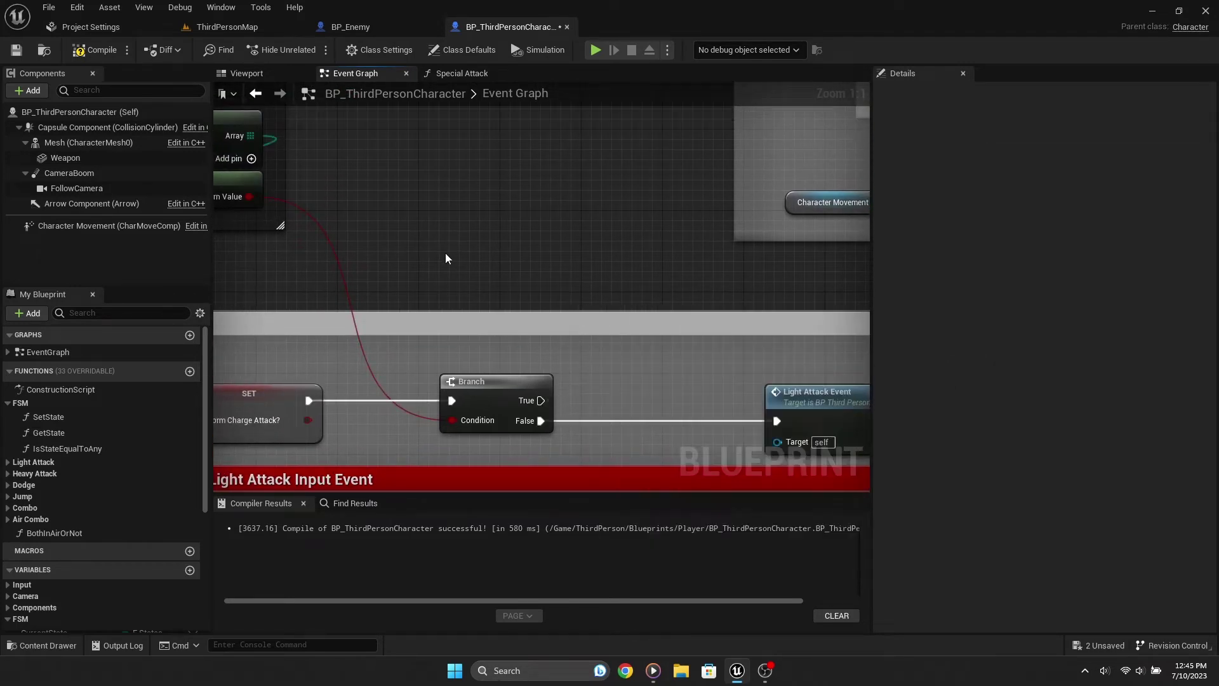
pyautogui.moveTo(48, 416)
pyautogui.mouseDown()
pyautogui.moveTo(594, 318)
pyautogui.moveTo(594, 298)
pyautogui.mouseUp()
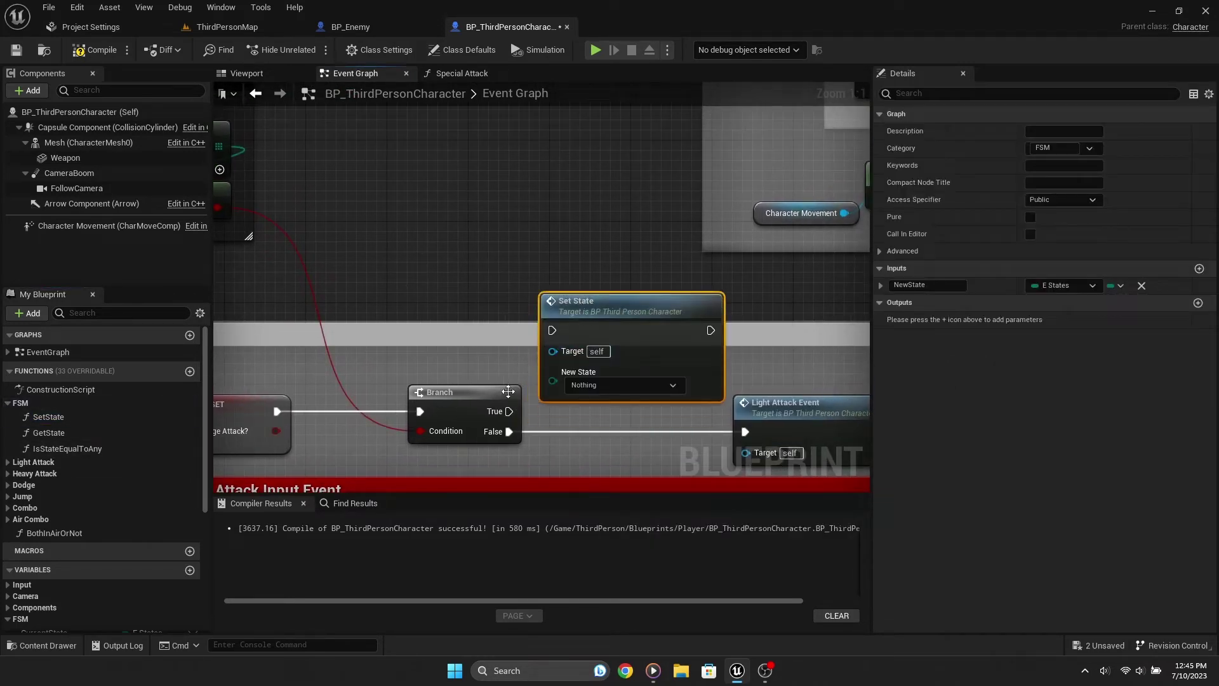
pyautogui.moveTo(510, 411); pyautogui.dragTo(552, 330)
pyautogui.moveTo(711, 330); pyautogui.dragTo(745, 432)
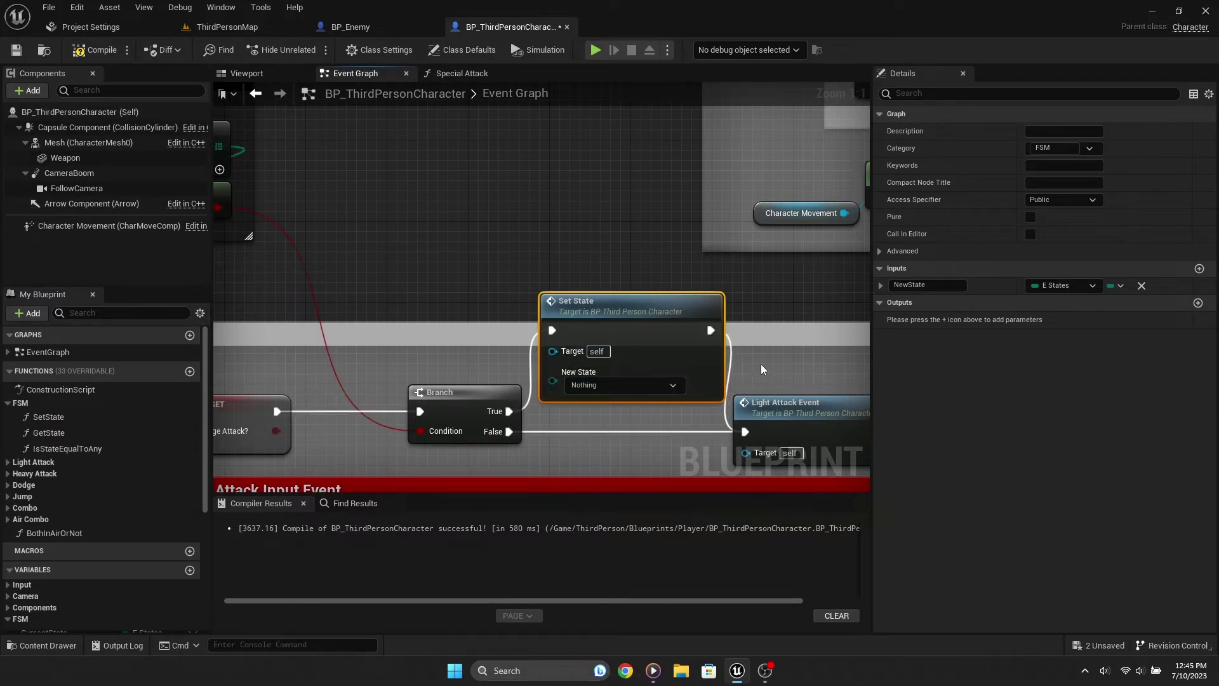
# Step: Connect the Set State (New State Nothing) exec output to Light Attack Event
pyautogui.moveTo(744, 330); pyautogui.dragTo(698, 312, button='right')
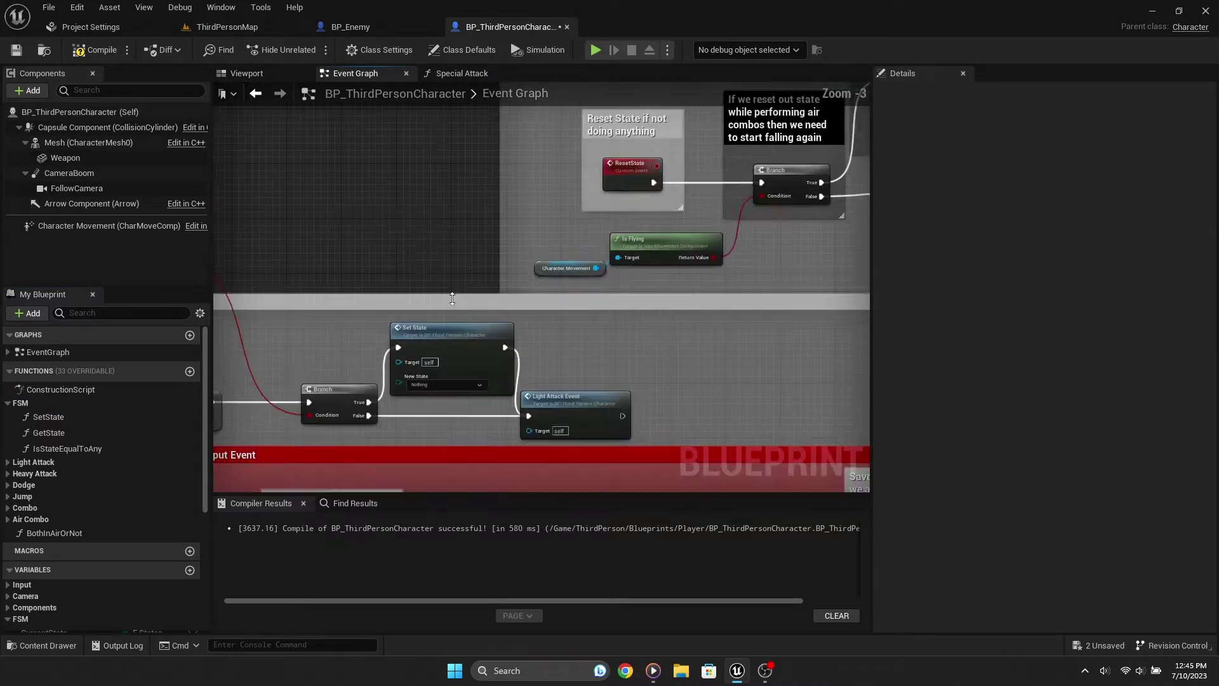
pyautogui.scroll(-8, 450, 143)
pyautogui.scroll(-4, 439, 118)
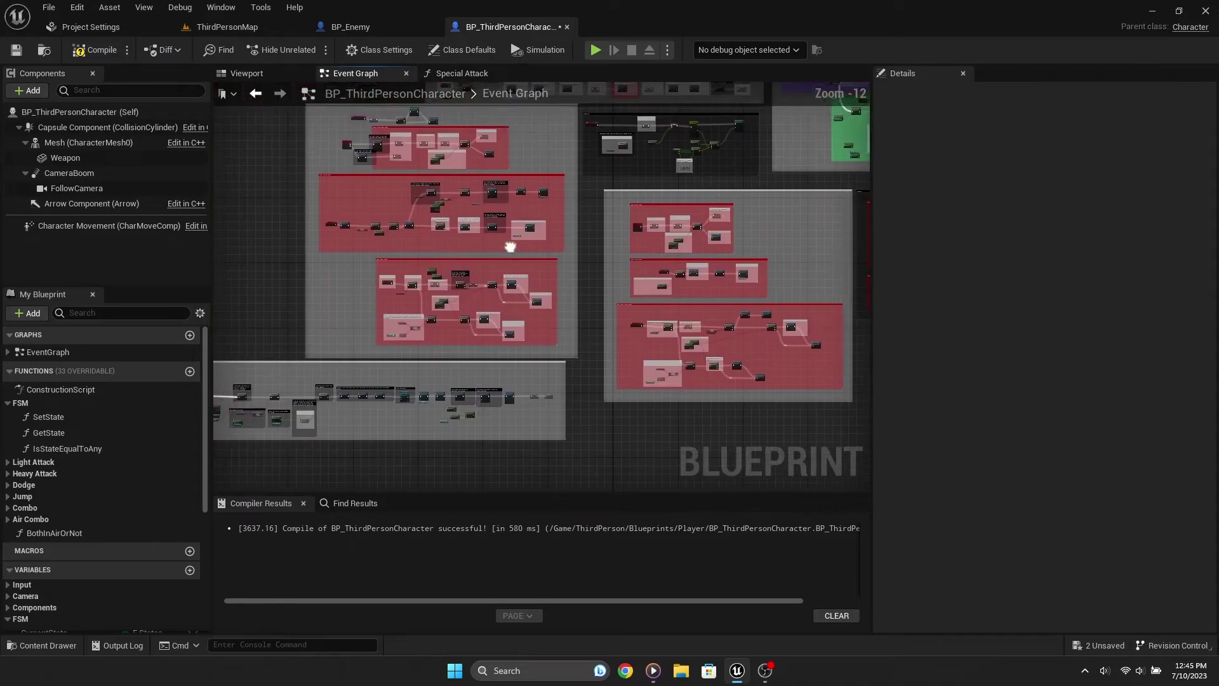
# Step: Select the grey Finisher comment group and move it further down
pyautogui.moveTo(735, 350); pyautogui.dragTo(325, 229)
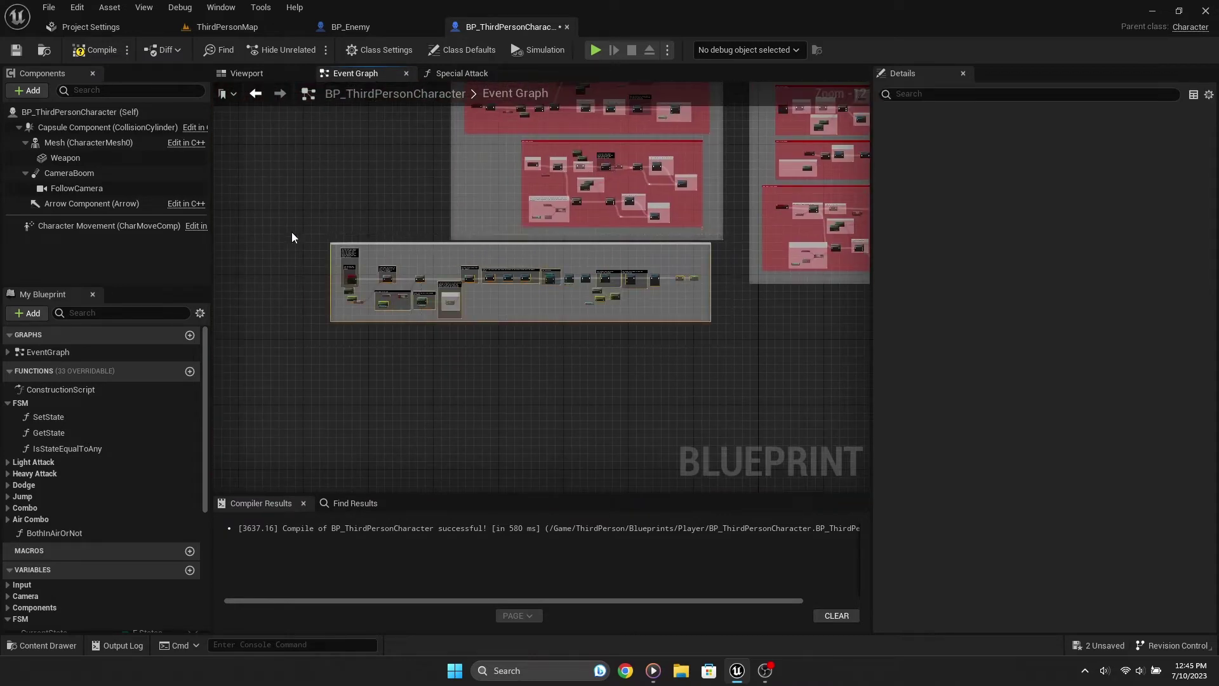
pyautogui.press('Home')
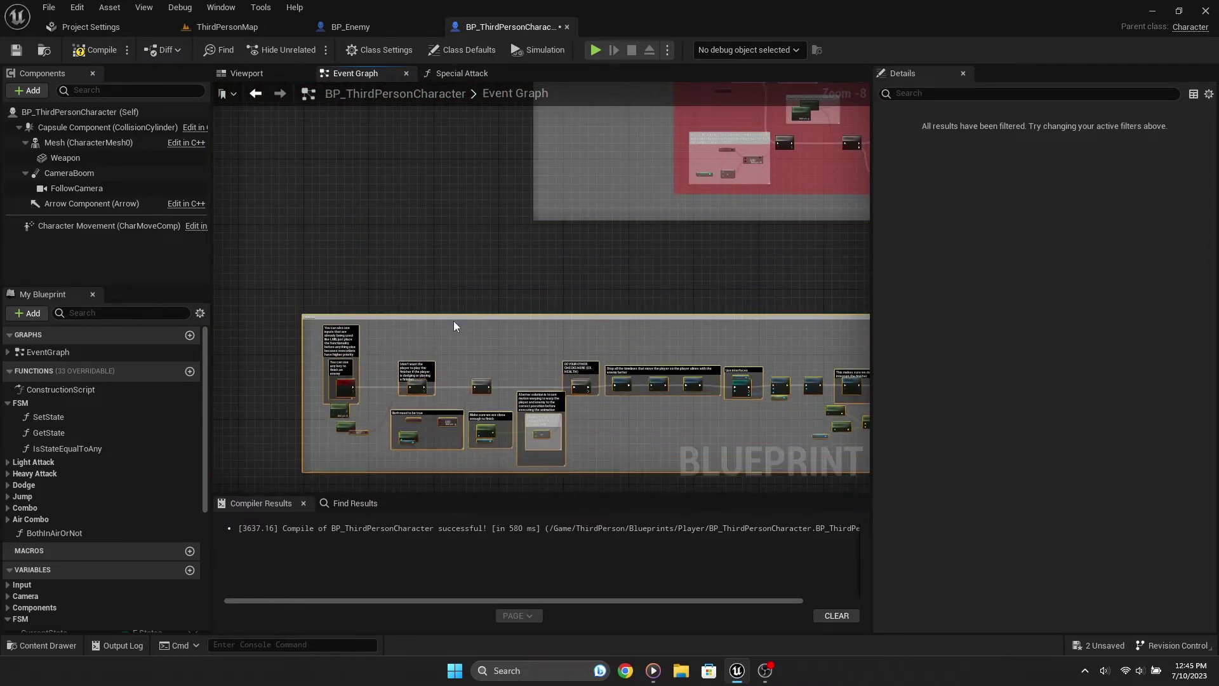
pyautogui.moveTo(443, 228); pyautogui.dragTo(523, 367)
pyautogui.scroll(-4, 512, 386)
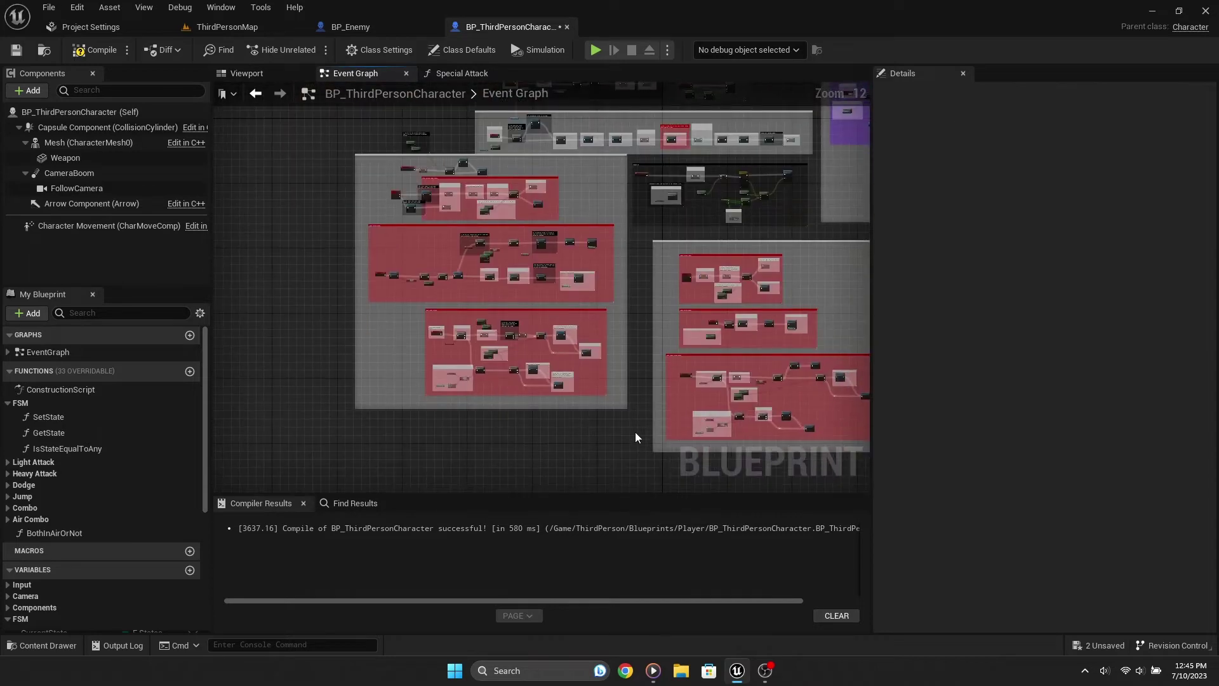
# Step: Select the upper-left comment boxes and move the Light Attack group down, making room for the charged-attack comment
pyautogui.moveTo(635, 432); pyautogui.dragTo(378, 211)
pyautogui.moveTo(308, 164); pyautogui.dragTo(424, 247)
pyautogui.moveTo(465, 419); pyautogui.dragTo(588, 419)
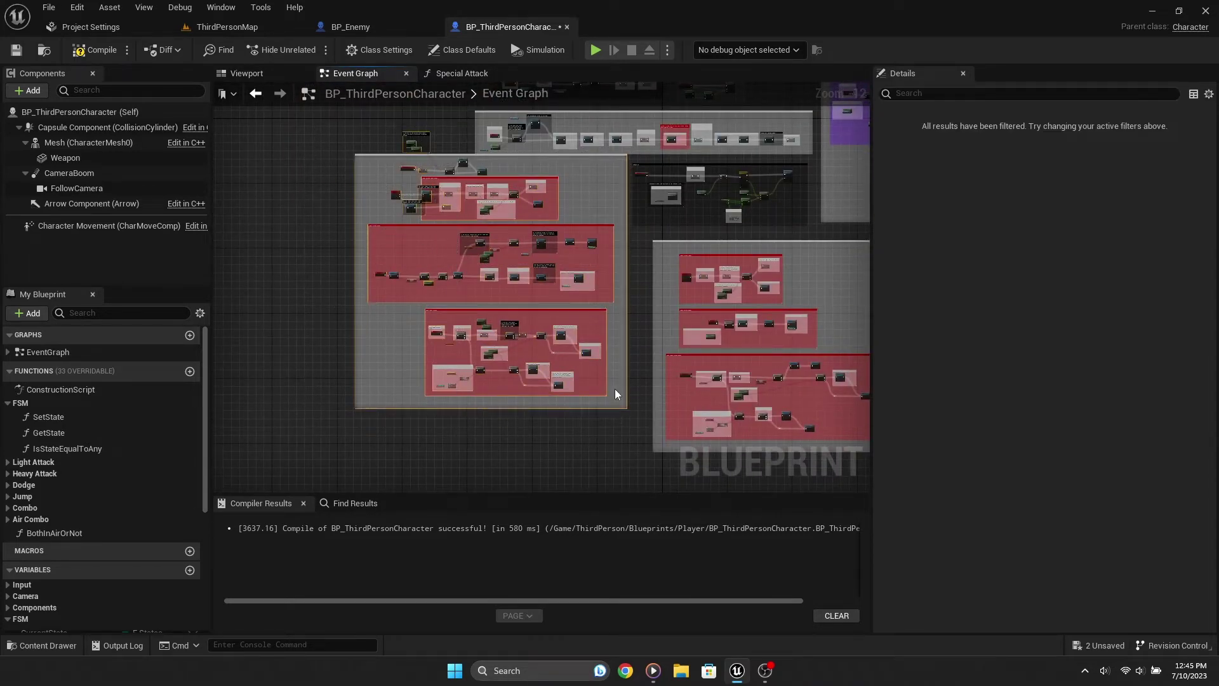
pyautogui.scroll(5, 428, 150)
pyautogui.scroll(4, 428, 150)
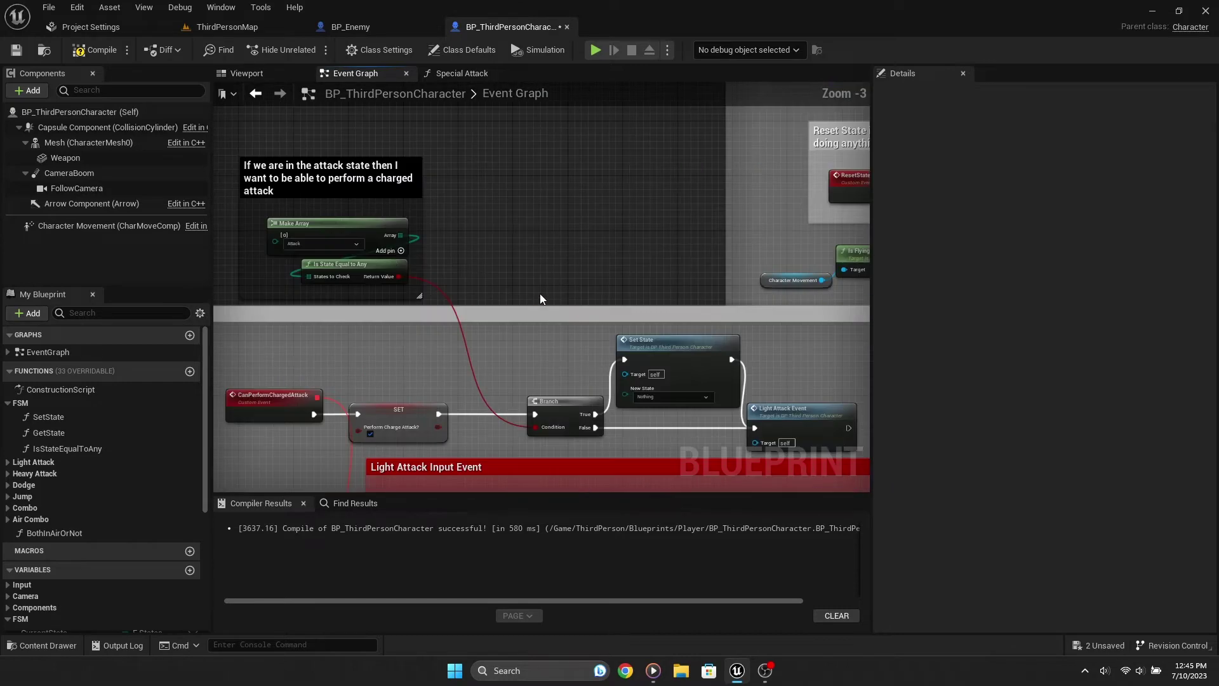
pyautogui.moveTo(540, 299); pyautogui.dragTo(433, 222, button='right')
pyautogui.moveTo(478, 316); pyautogui.dragTo(483, 365)
pyautogui.scroll(-6, 421, 230)
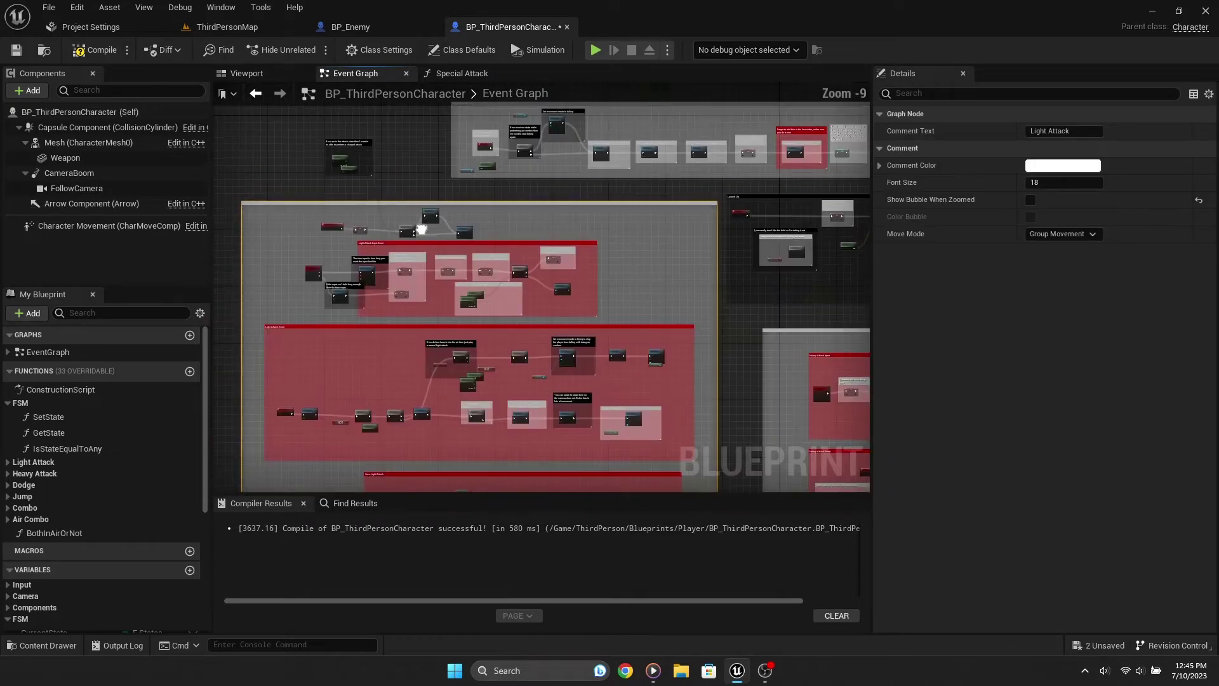
pyautogui.moveTo(421, 230); pyautogui.dragTo(412, 183, button='right')
pyautogui.scroll(3, 432, 168)
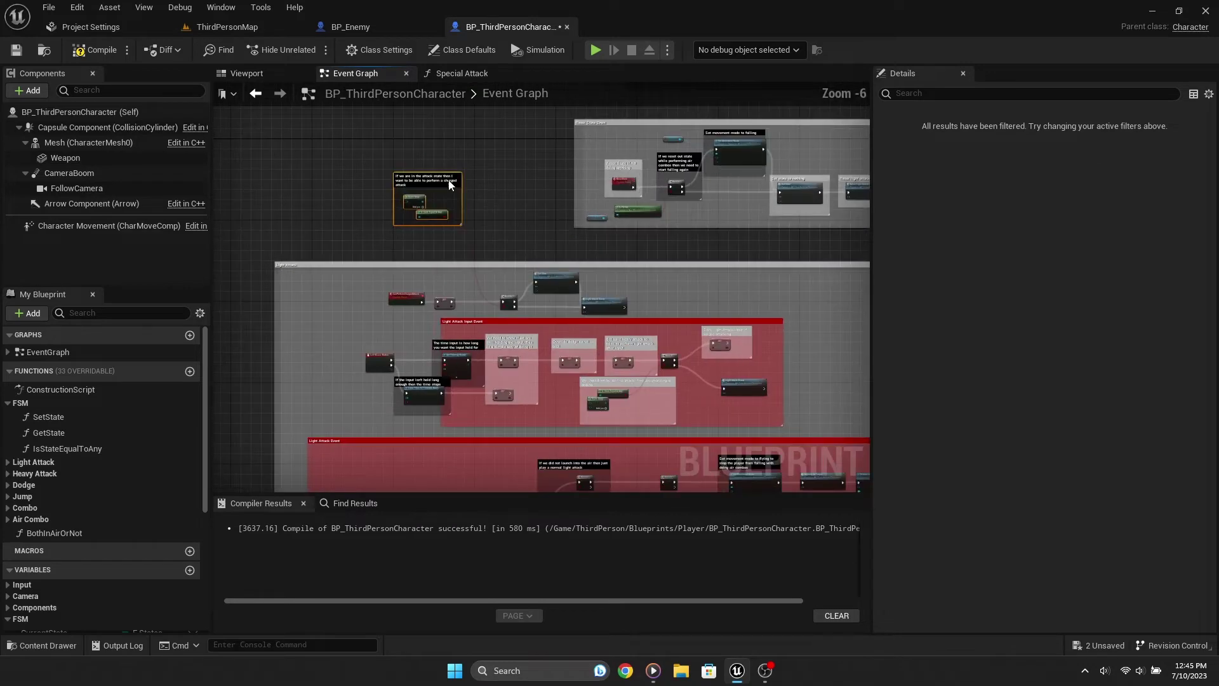
pyautogui.scroll(5, 461, 273)
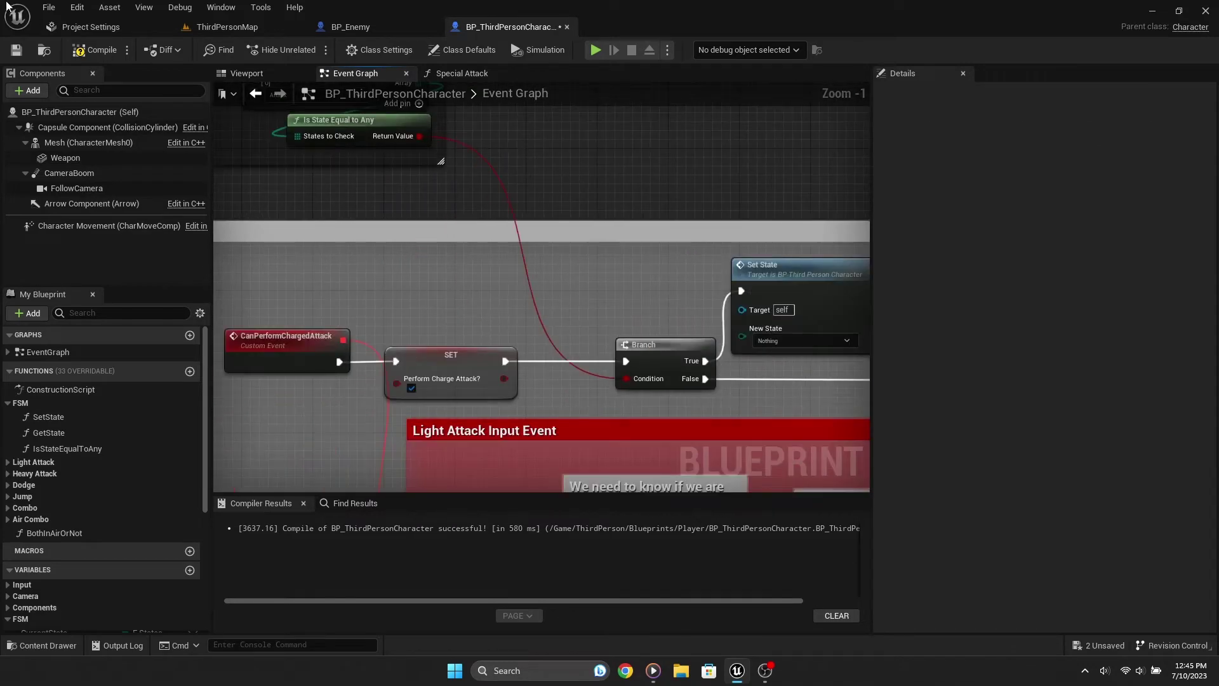
# Step: Play-test the attacks in ThirdPersonMap, then return to BP_ThirdPersonCharacter's Event Graph
pyautogui.click(249, 31)
pyautogui.click(280, 49)
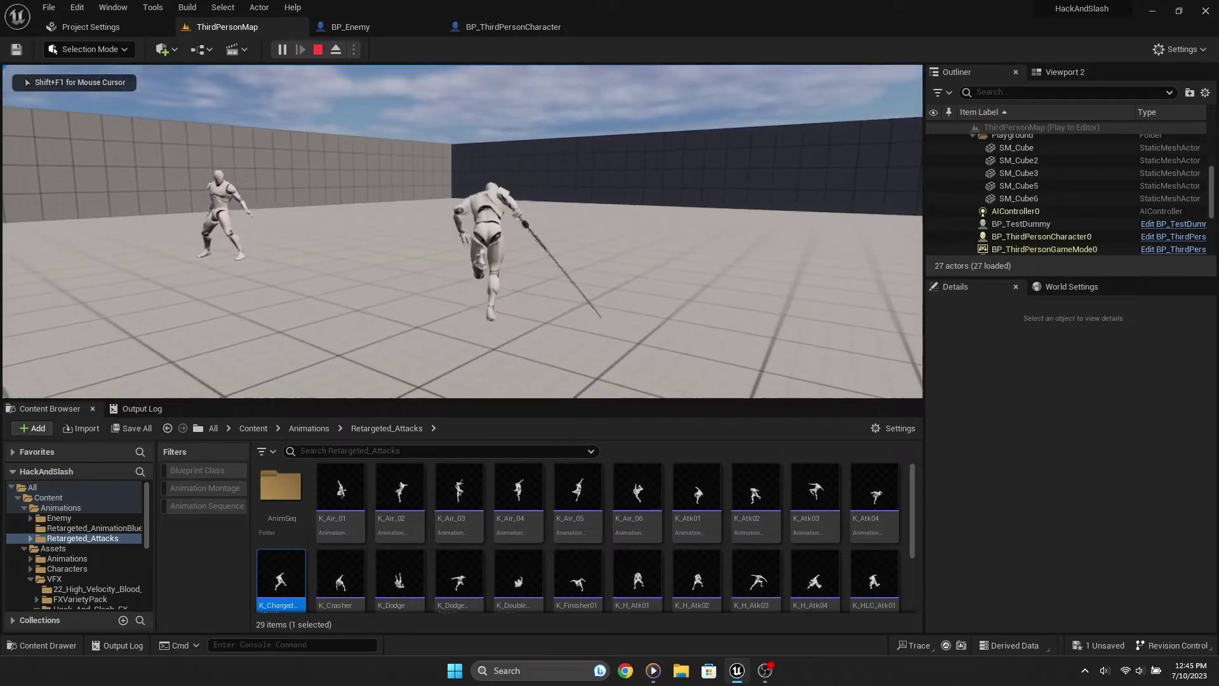
pyautogui.press('Escape')
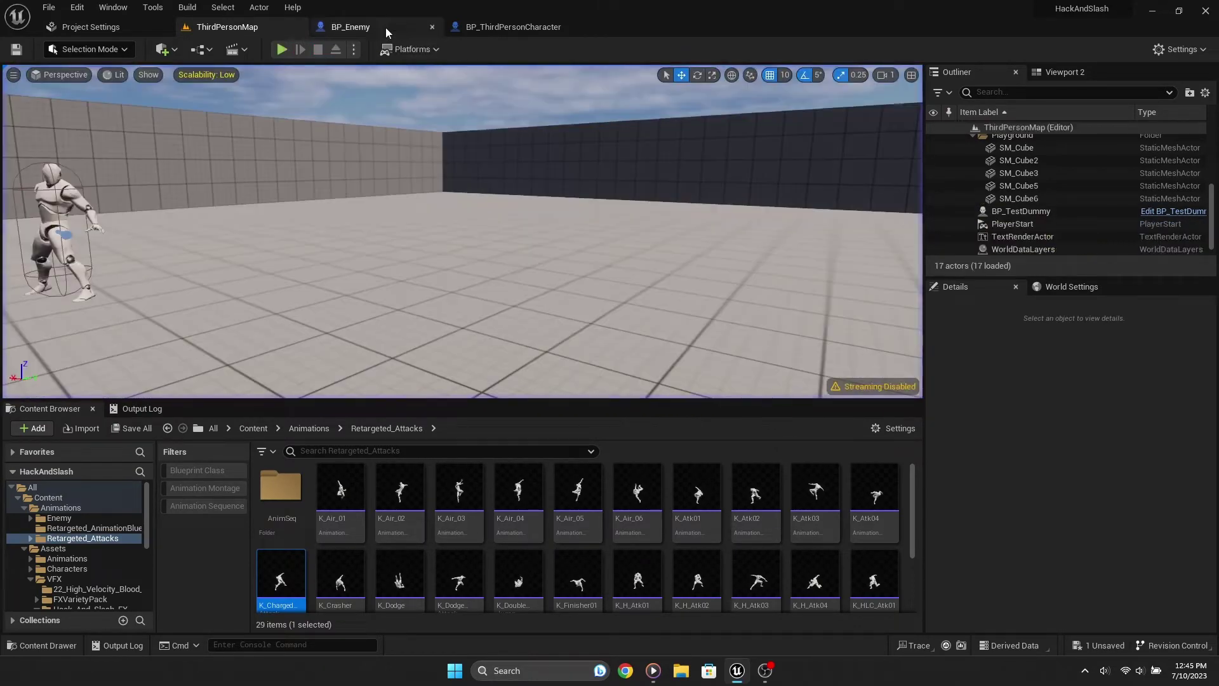
pyautogui.click(386, 28)
pyautogui.click(508, 27)
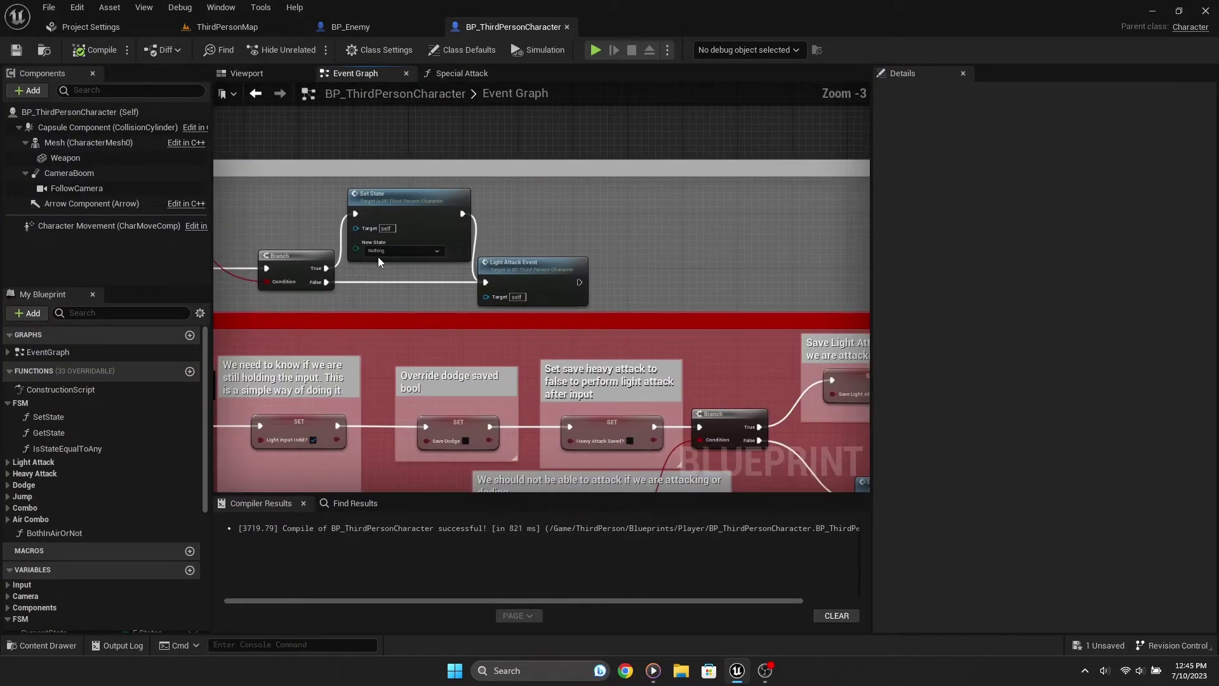
# Step: Inspect the Light Attack event and the nodes inside the Special Attack function graph
pyautogui.scroll(3, 590, 287)
pyautogui.doubleClick(589, 292)
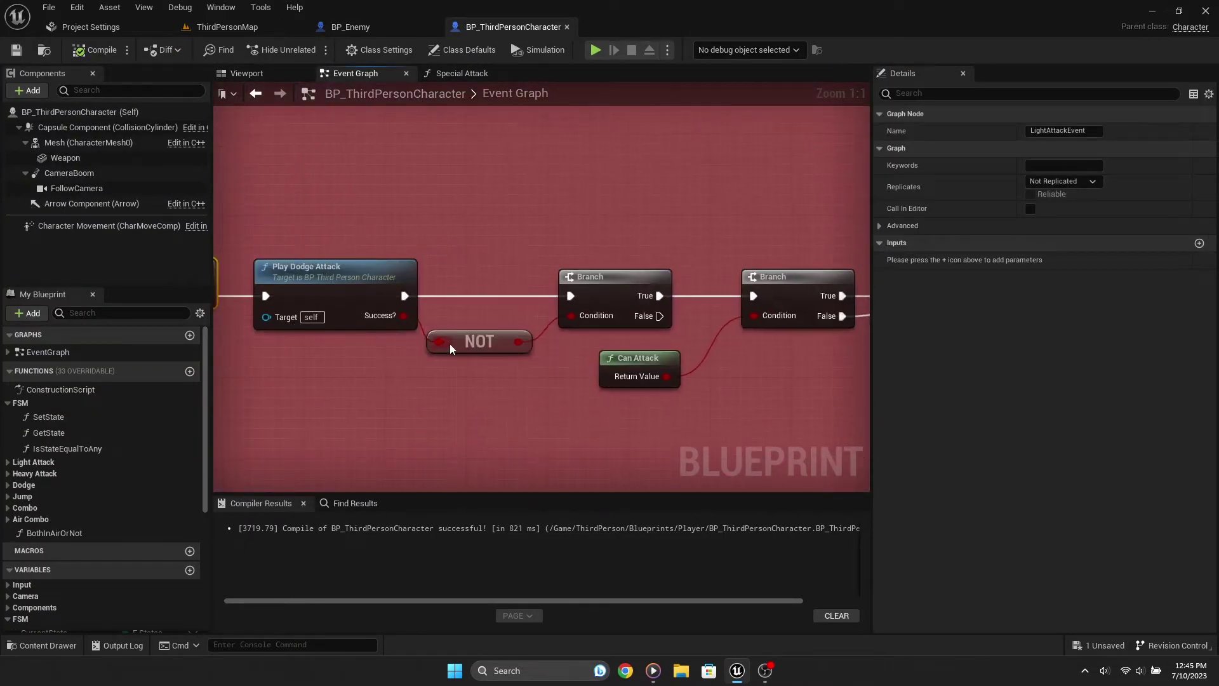
pyautogui.click(595, 288)
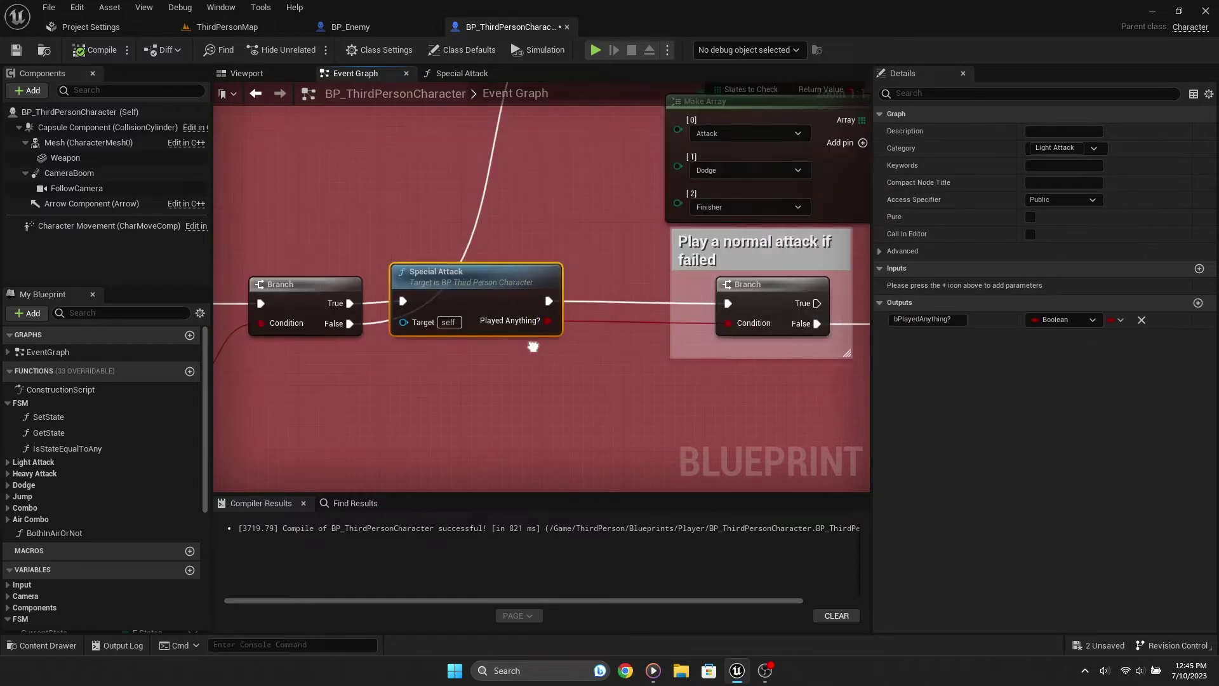
pyautogui.doubleClick(354, 319)
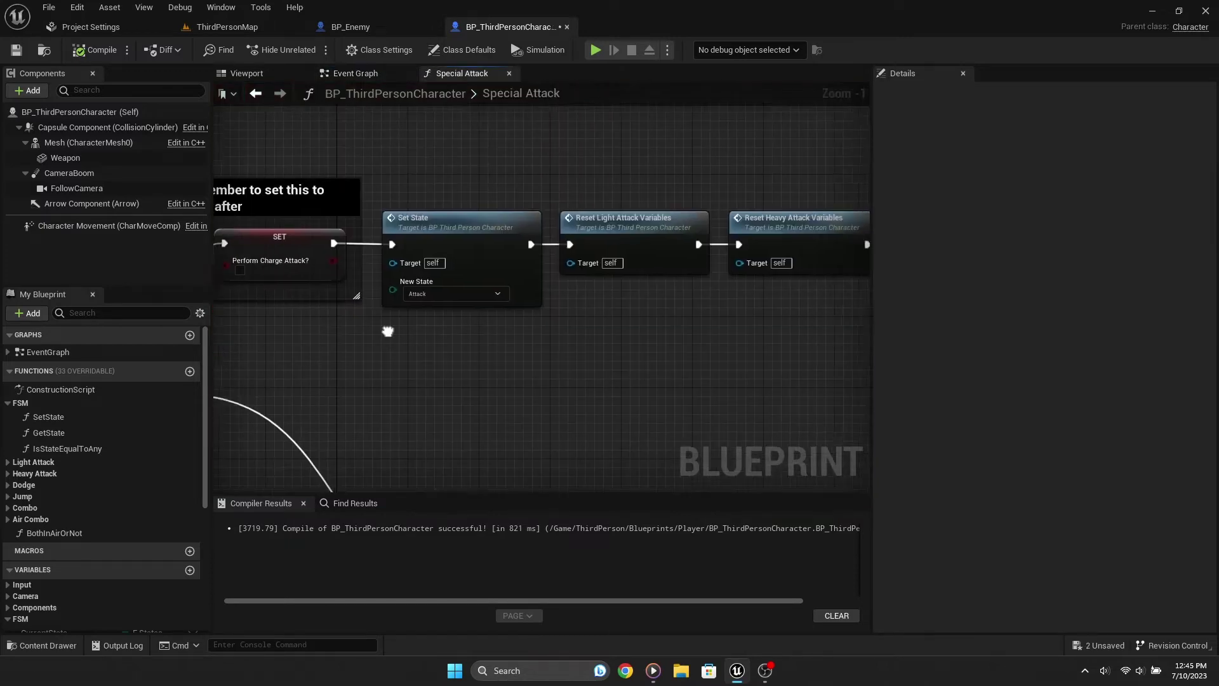
pyautogui.scroll(-3, 450, 341)
pyautogui.scroll(2, 486, 326)
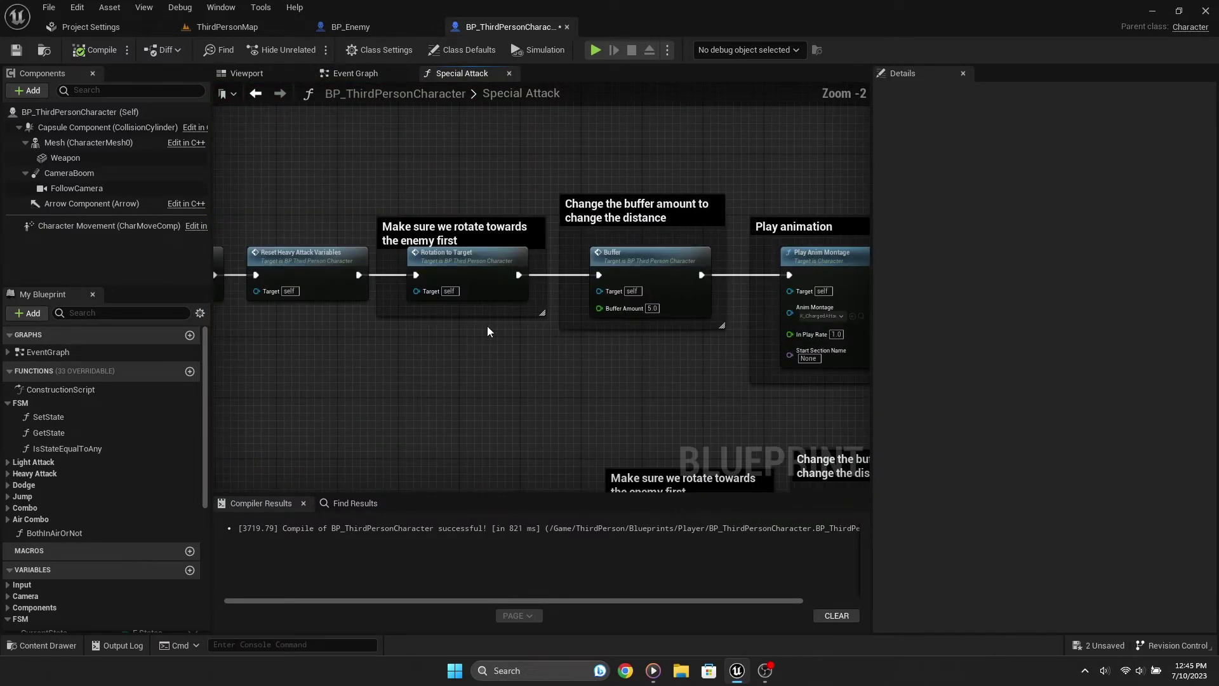
pyautogui.moveTo(386, 214); pyautogui.dragTo(839, 405)
pyautogui.moveTo(838, 405); pyautogui.dragTo(680, 396, button='right')
pyautogui.click(680, 396)
pyautogui.scroll(-2, 495, 342)
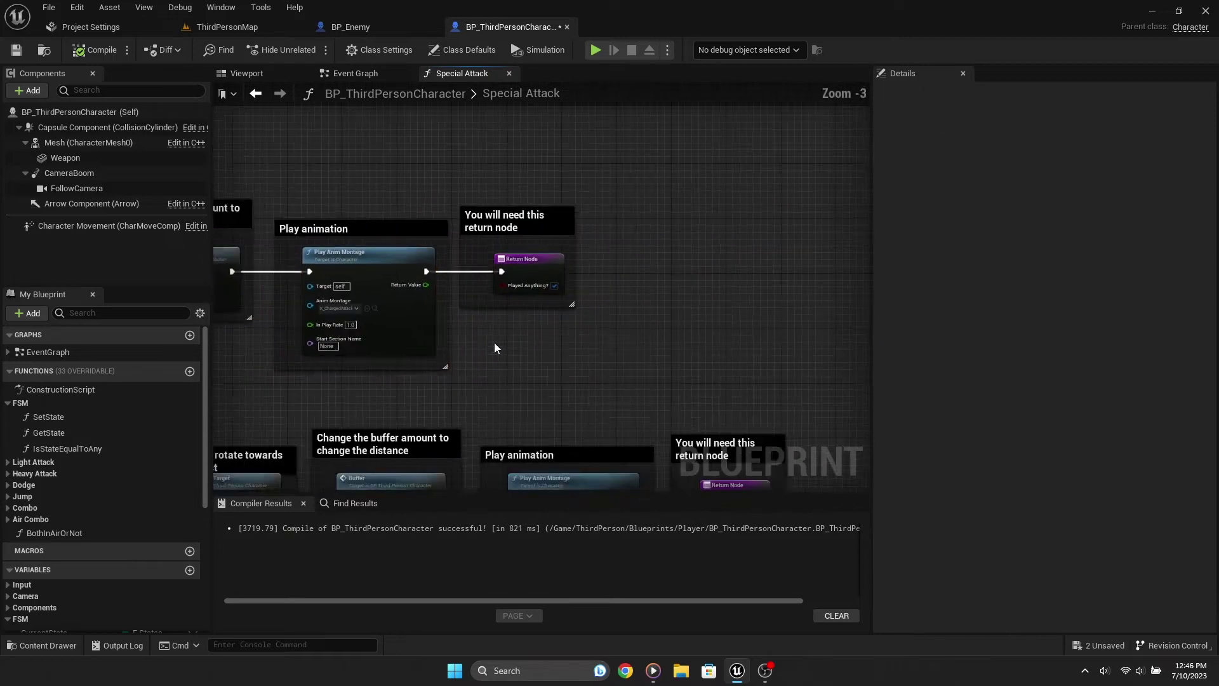
pyautogui.scroll(-1, 495, 342)
# Step: Save the blueprint, nudge the Special Attack call right in the Event Graph, and reopen its function
pyautogui.hotkey('ctrl', 's')
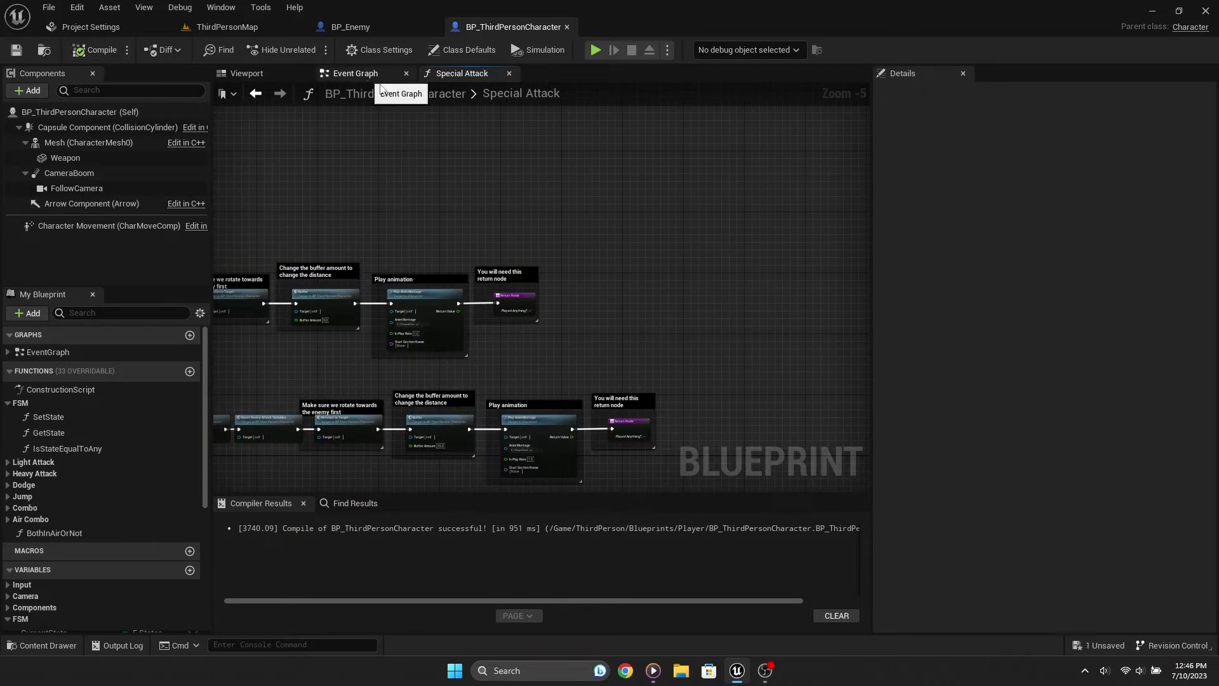
pyautogui.click(366, 74)
pyautogui.scroll(3, 395, 275)
pyautogui.moveTo(445, 304); pyautogui.dragTo(564, 321, button='right')
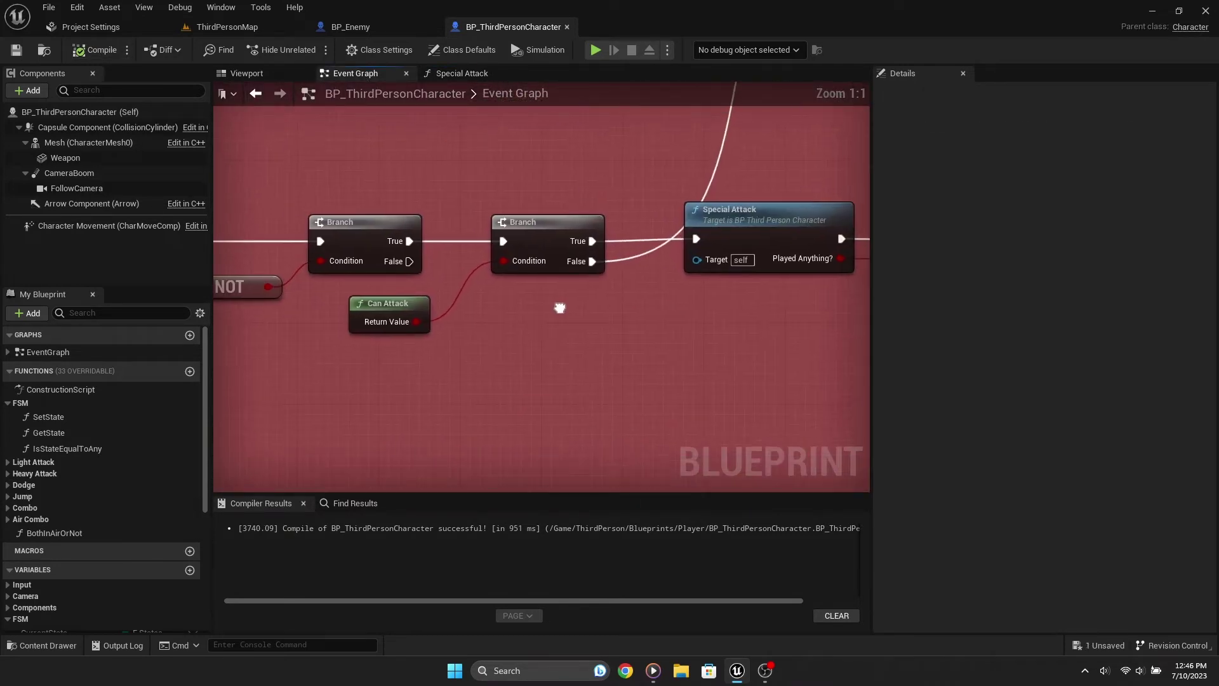
pyautogui.moveTo(736, 246); pyautogui.dragTo(607, 243)
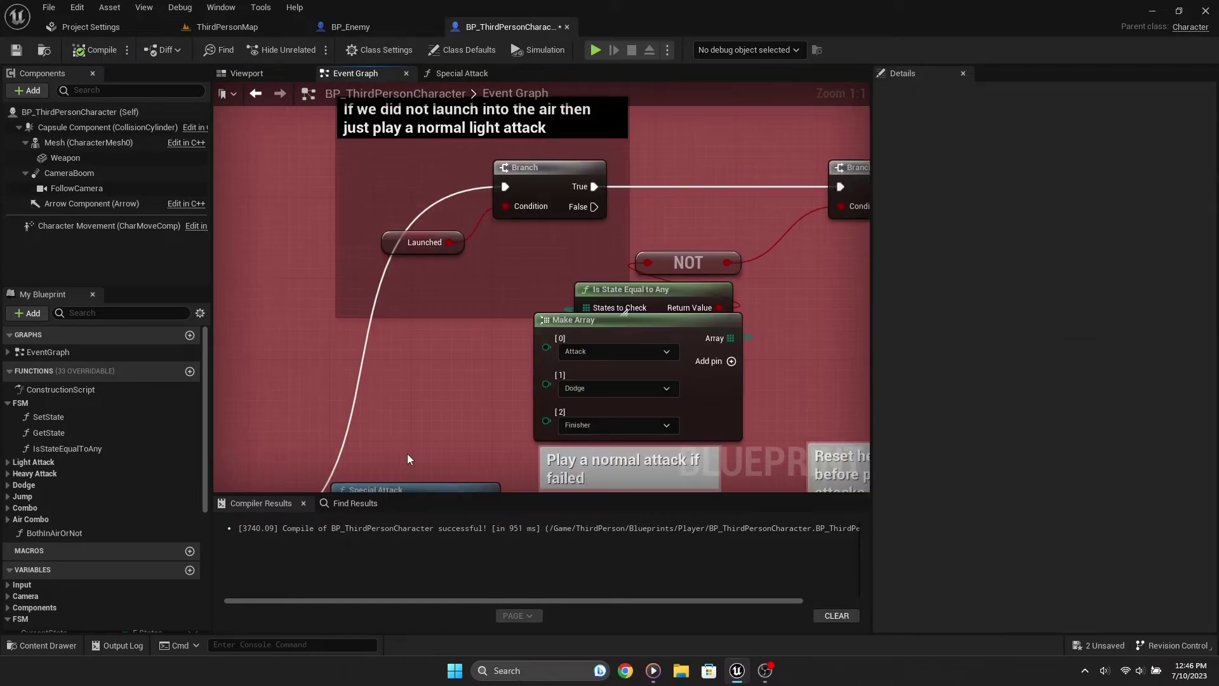
pyautogui.doubleClick(607, 241)
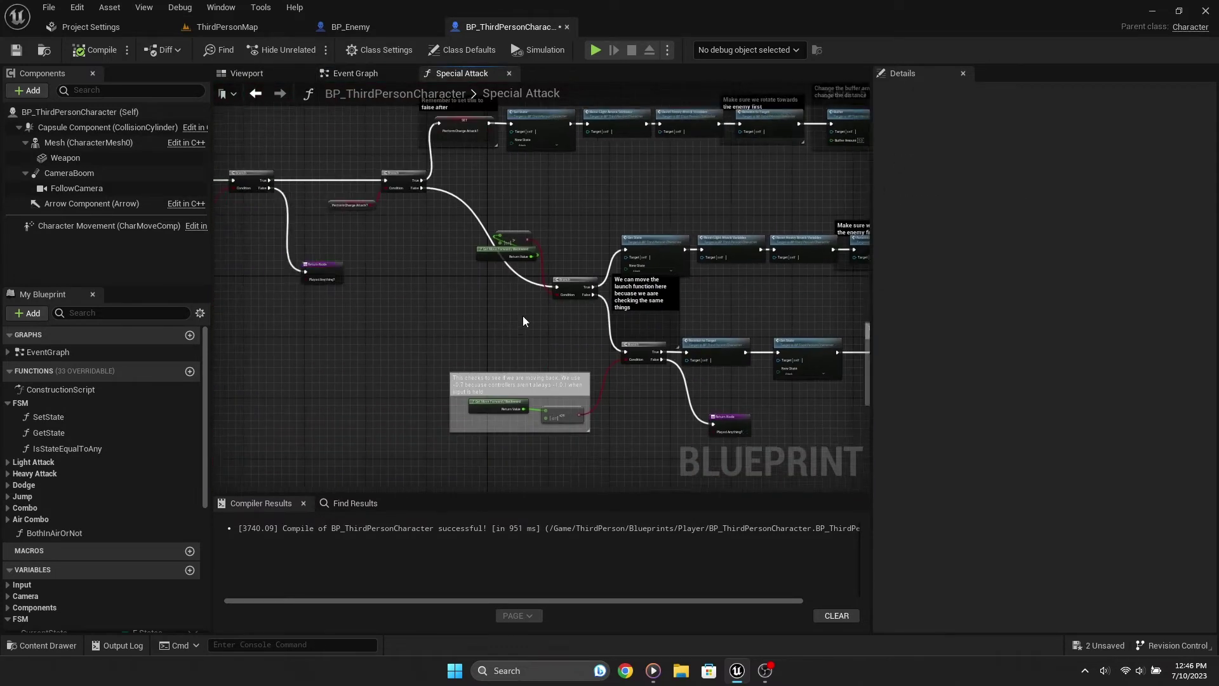
# Step: Survey the Special Attack function's node network and select its entry node
pyautogui.scroll(-1, 670, 201)
pyautogui.scroll(-2, 444, 292)
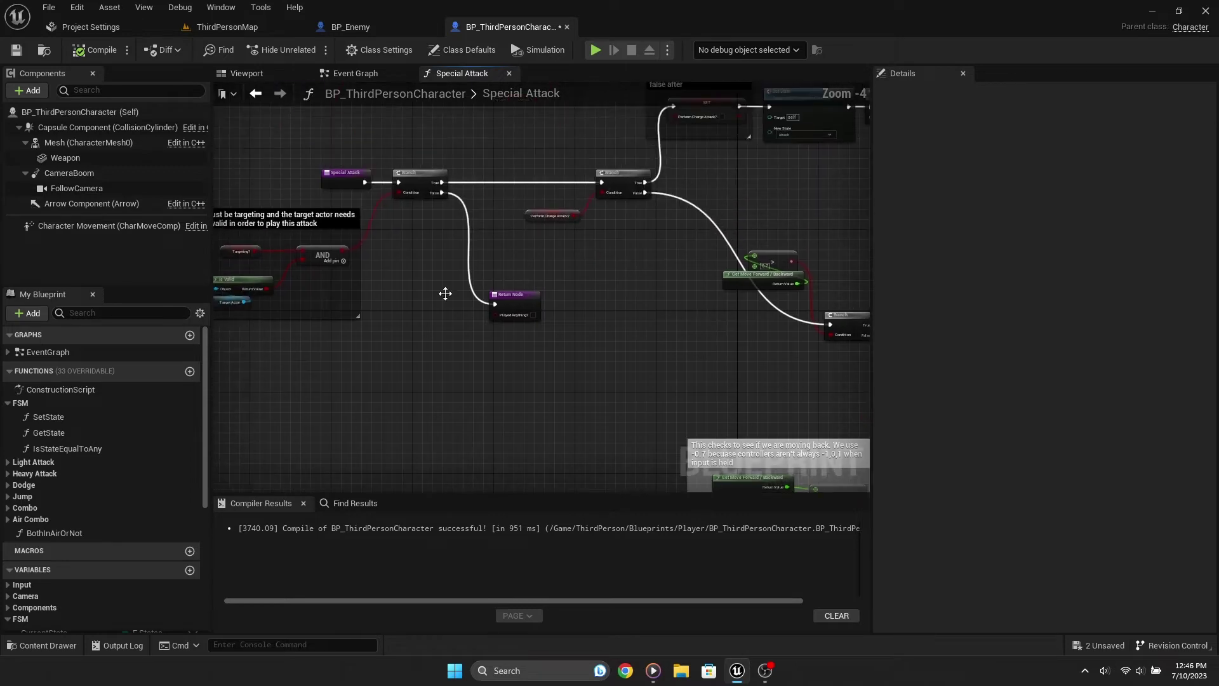
pyautogui.scroll(3, 559, 280)
pyautogui.moveTo(559, 280); pyautogui.dragTo(562, 318, button='right')
pyautogui.scroll(-2, 692, 258)
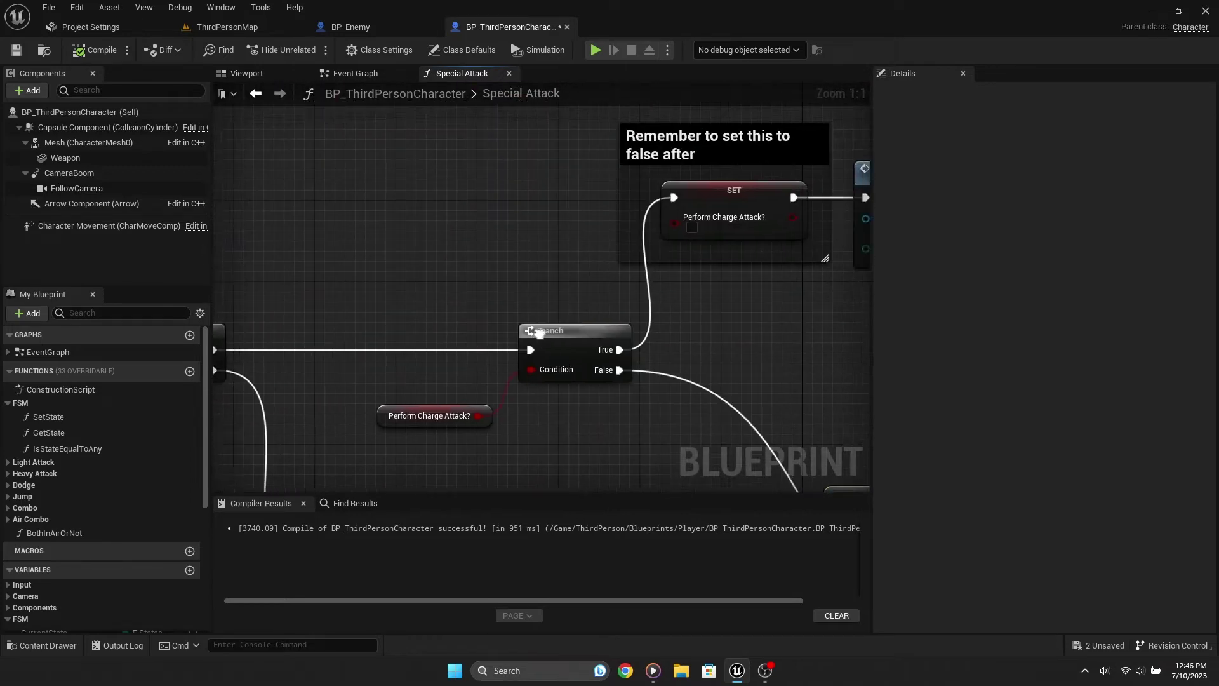
pyautogui.moveTo(692, 258); pyautogui.dragTo(443, 247, button='right')
pyautogui.scroll(-3, 358, 200)
pyautogui.moveTo(569, 169)
pyautogui.mouseDown(button='right')
pyautogui.moveTo(455, 230)
pyautogui.moveTo(441, 329)
pyautogui.mouseUp(button='right')
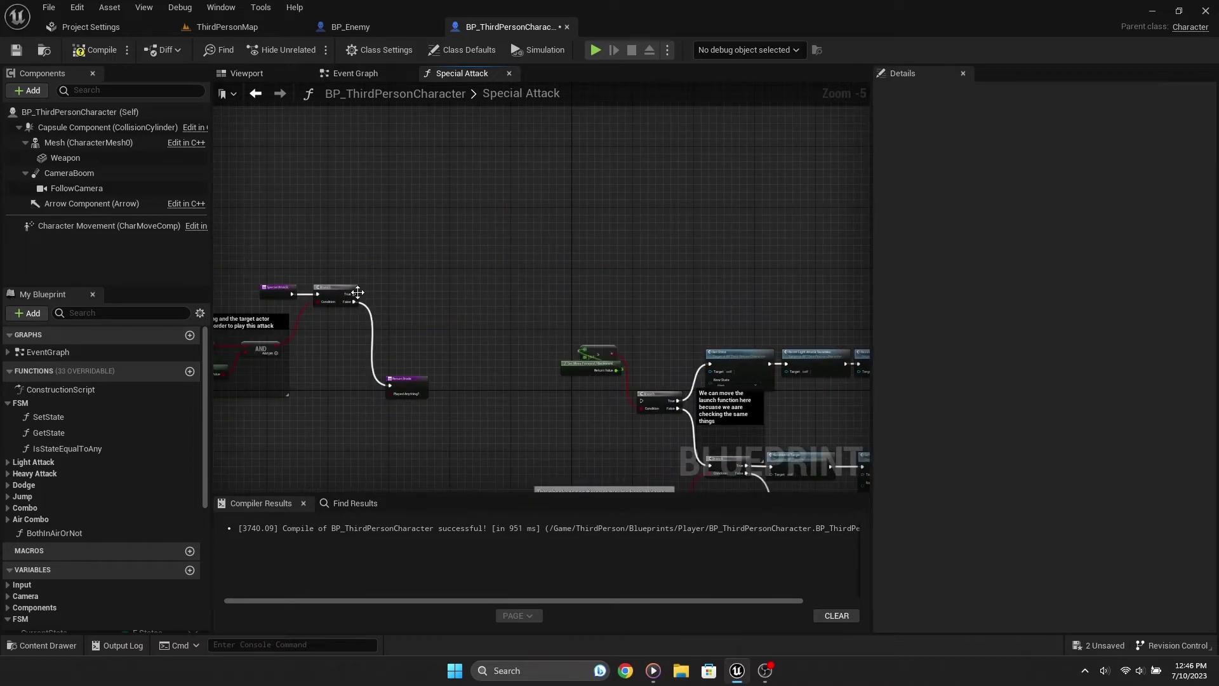
pyautogui.scroll(2, 358, 292)
pyautogui.moveTo(818, 450); pyautogui.dragTo(559, 455, button='right')
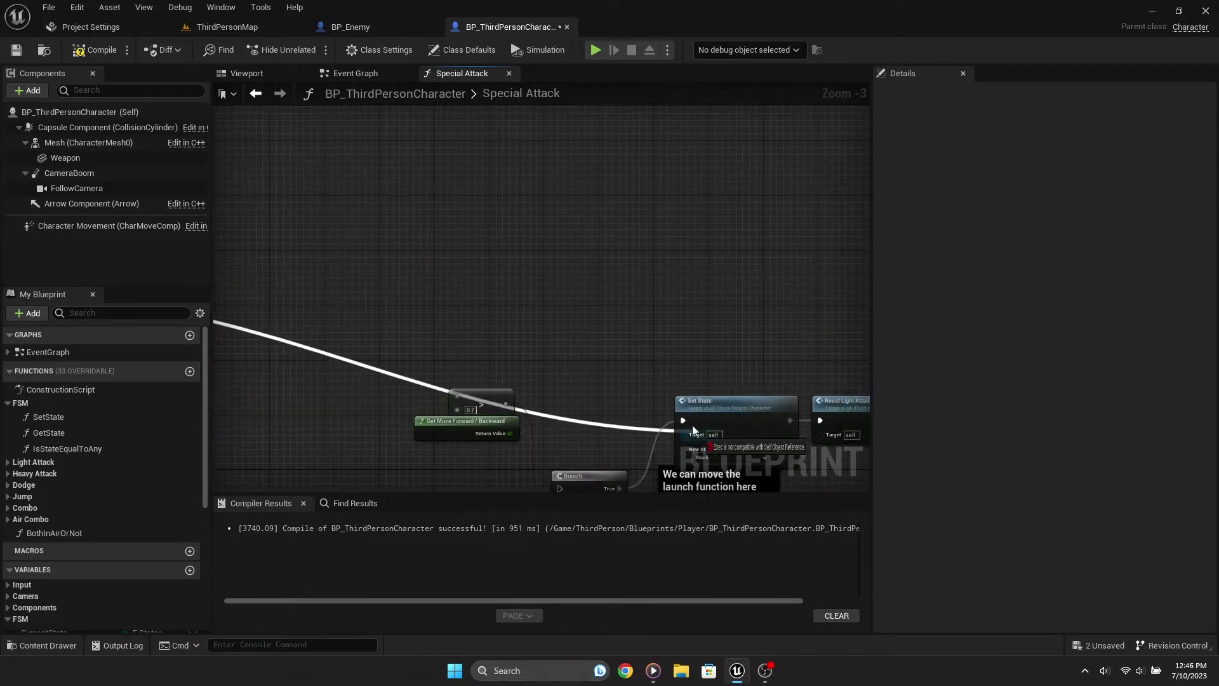
pyautogui.scroll(-4, 559, 455)
pyautogui.scroll(-3, 370, 300)
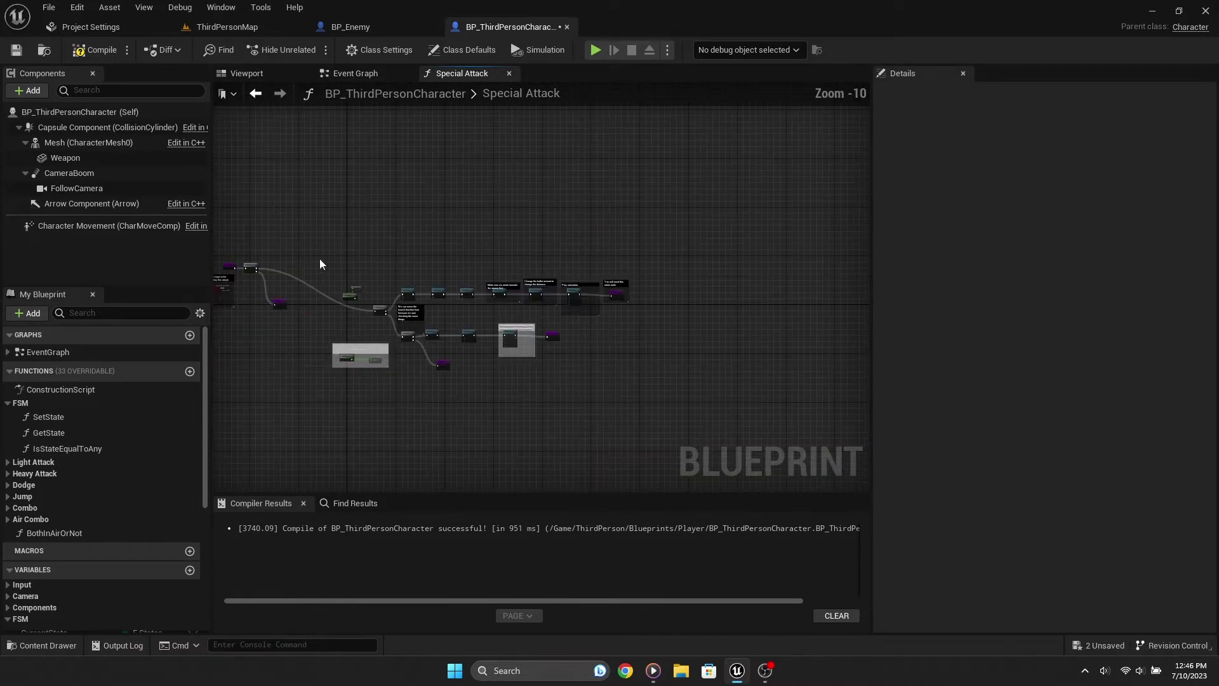
pyautogui.moveTo(692, 418); pyautogui.dragTo(692, 419)
pyautogui.scroll(3, 585, 341)
pyautogui.scroll(2, 585, 341)
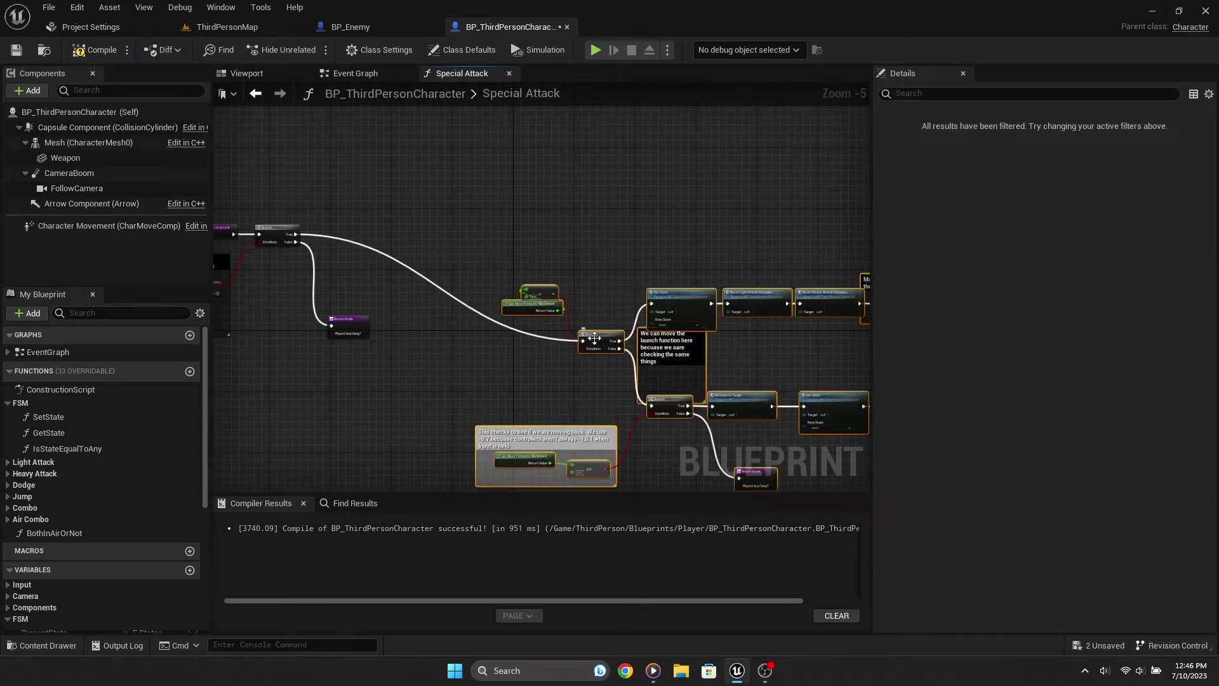
pyautogui.moveTo(595, 339); pyautogui.dragTo(628, 251, button='right')
pyautogui.scroll(2, 633, 303)
pyautogui.scroll(2, 638, 244)
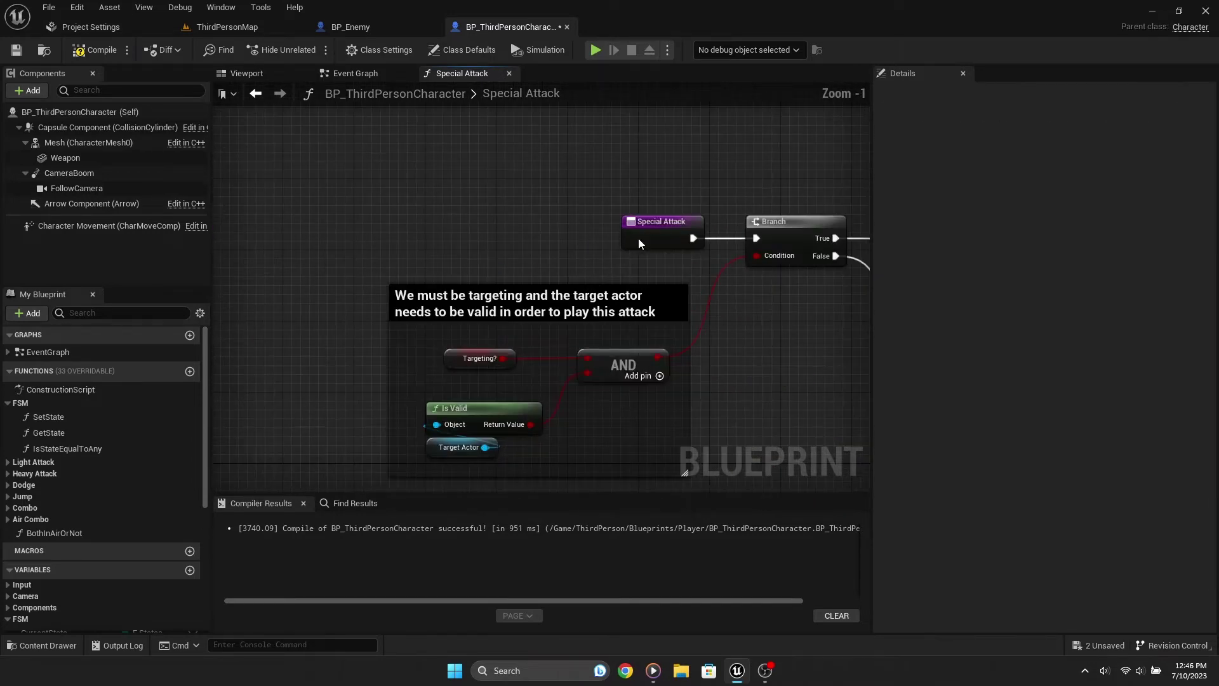
pyautogui.click(638, 243)
pyautogui.scroll(-3, 381, 230)
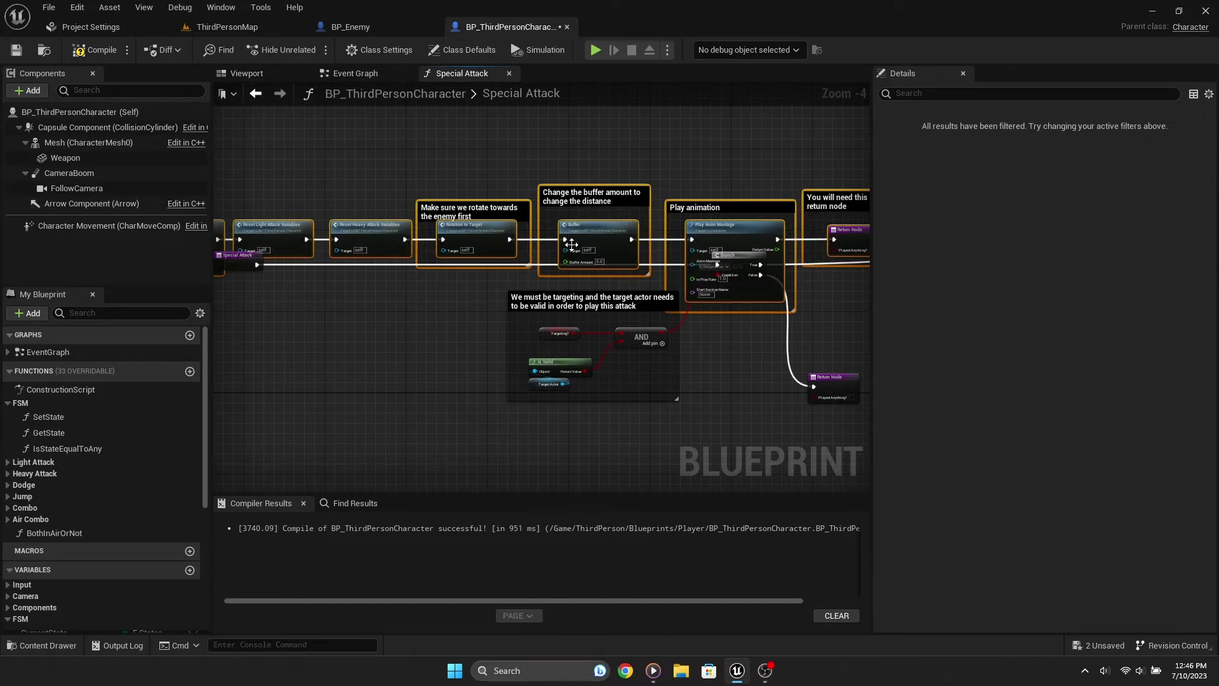
# Step: Undo the stray paste and reposition the charge-attack node row next to the entry
pyautogui.moveTo(572, 243); pyautogui.dragTo(663, 229)
pyautogui.hotkey('ctrl', 'z')
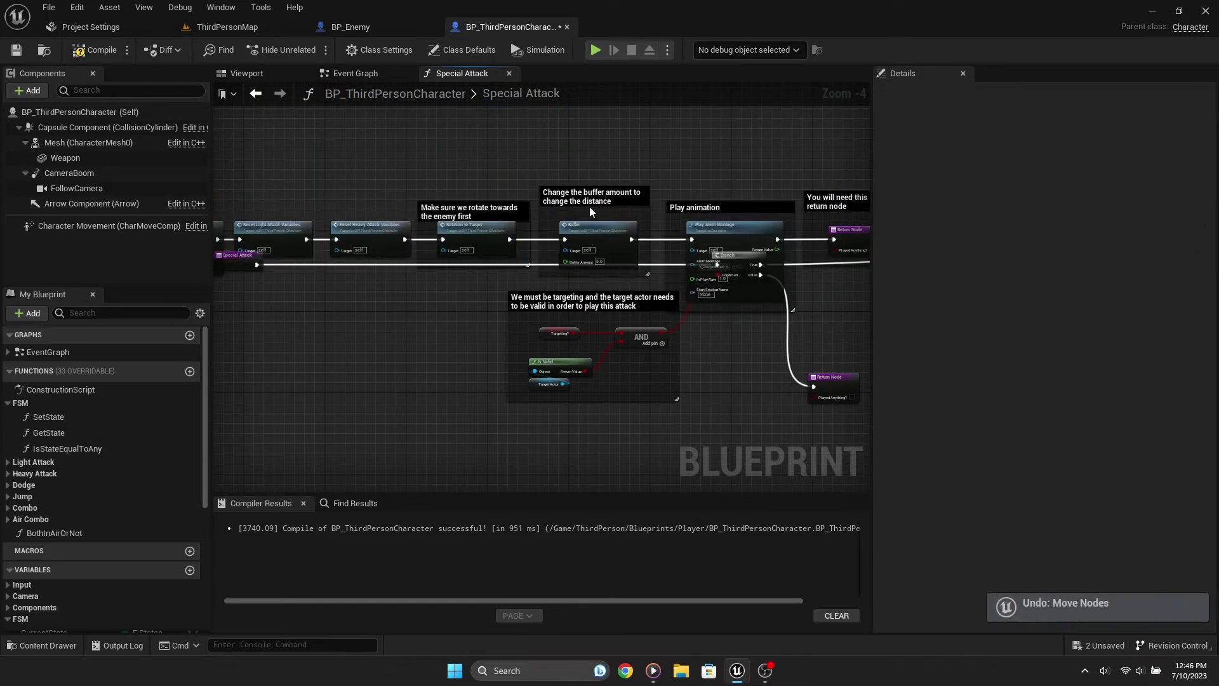
pyautogui.hotkey('ctrl', 'z')
pyautogui.hotkey('ctrl', 'z')
pyautogui.hotkey('ctrl', 'z')
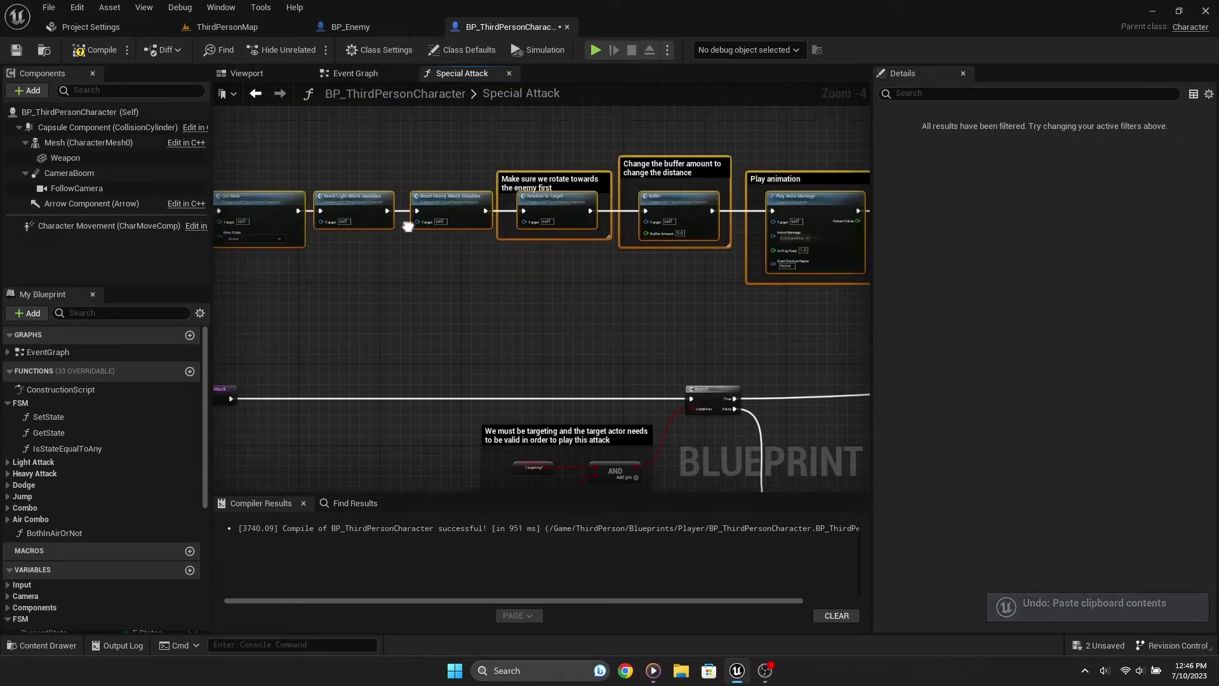
pyautogui.scroll(-1, 513, 222)
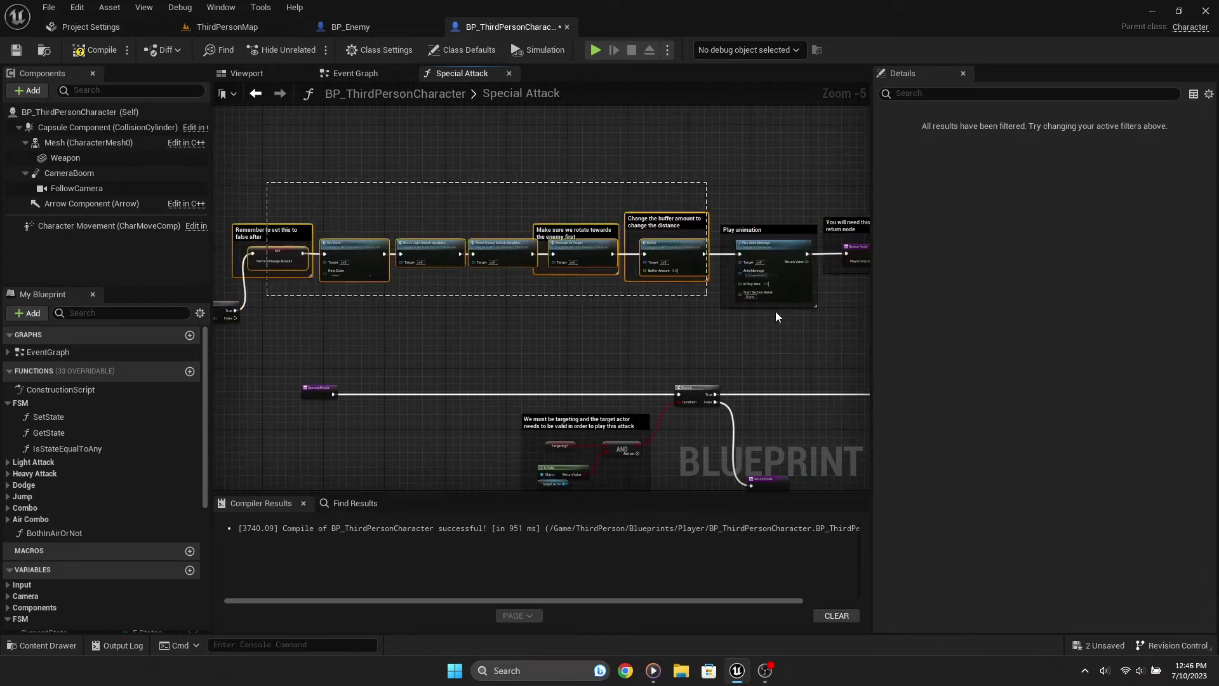
pyautogui.moveTo(722, 337); pyautogui.dragTo(928, 213)
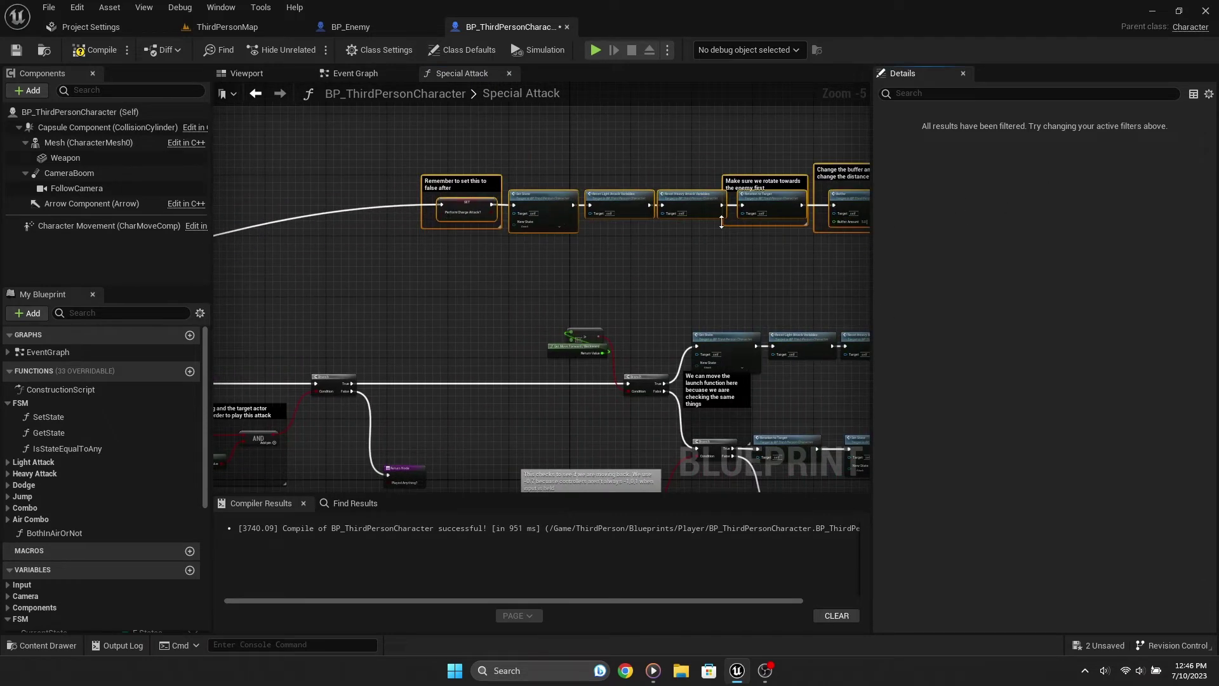
pyautogui.moveTo(767, 195); pyautogui.dragTo(590, 234)
pyautogui.scroll(3, 638, 272)
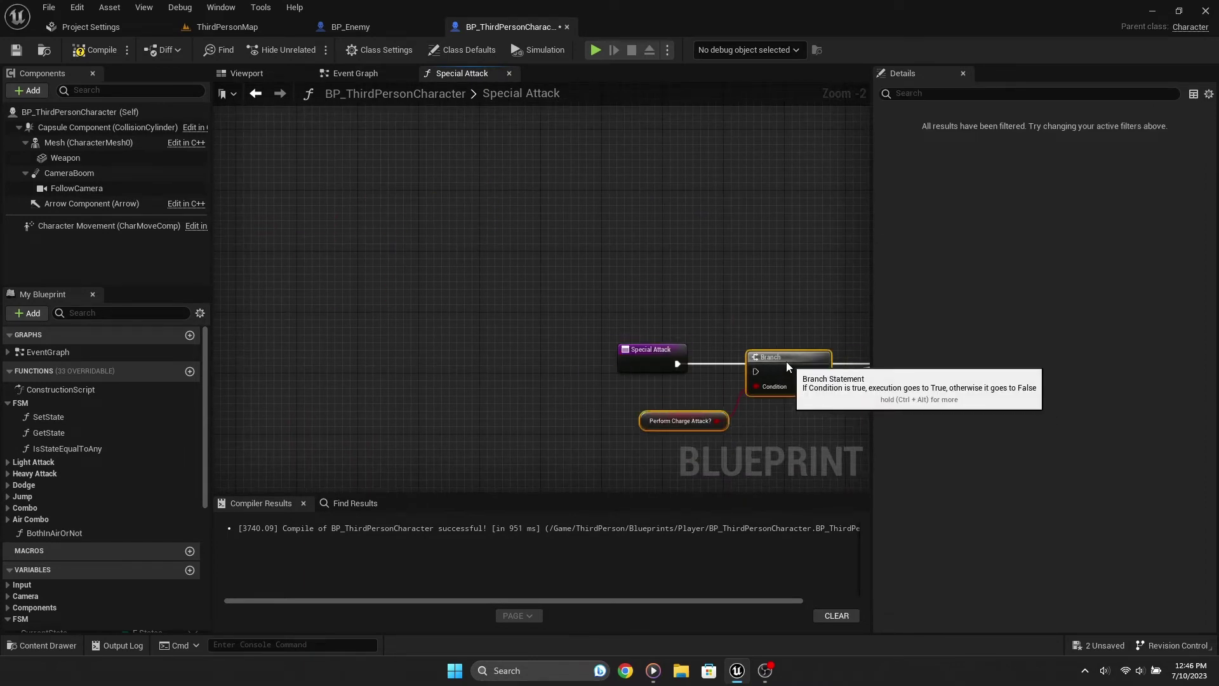
# Step: Link the entry to the Perform Charge Attack? Branch and route its False output to the targeting Branch
pyautogui.moveTo(817, 370); pyautogui.dragTo(695, 373)
pyautogui.moveTo(814, 379); pyautogui.dragTo(790, 318)
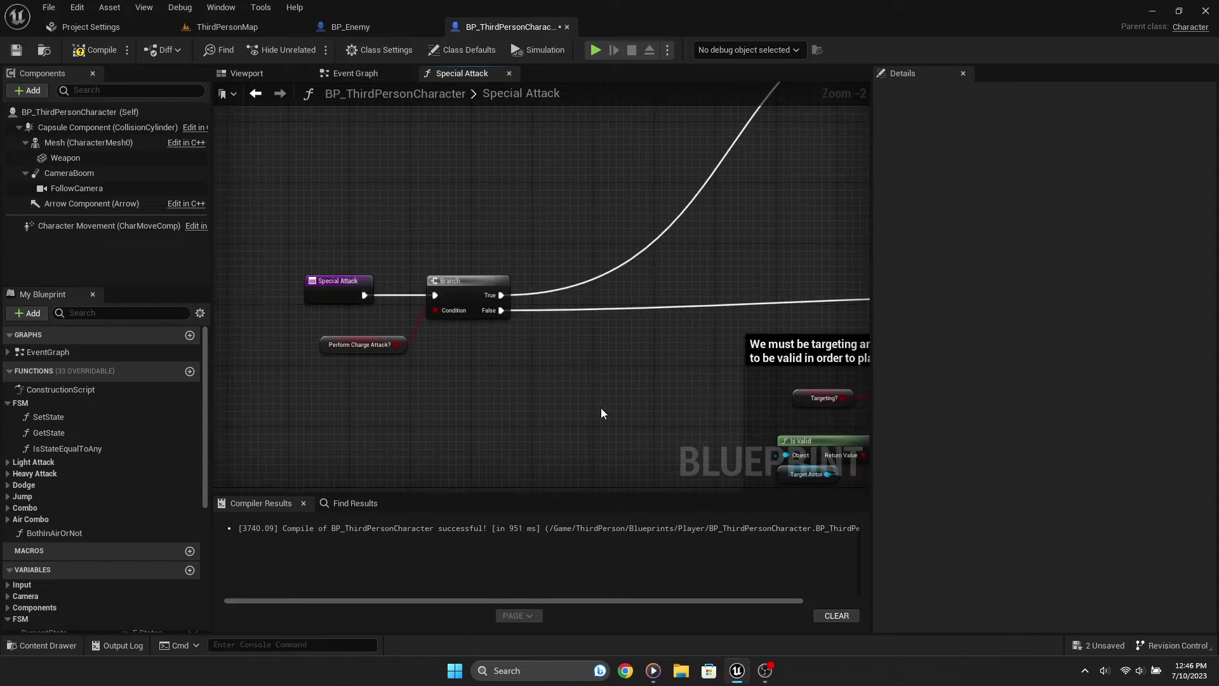
pyautogui.moveTo(601, 408); pyautogui.dragTo(495, 272, button='right')
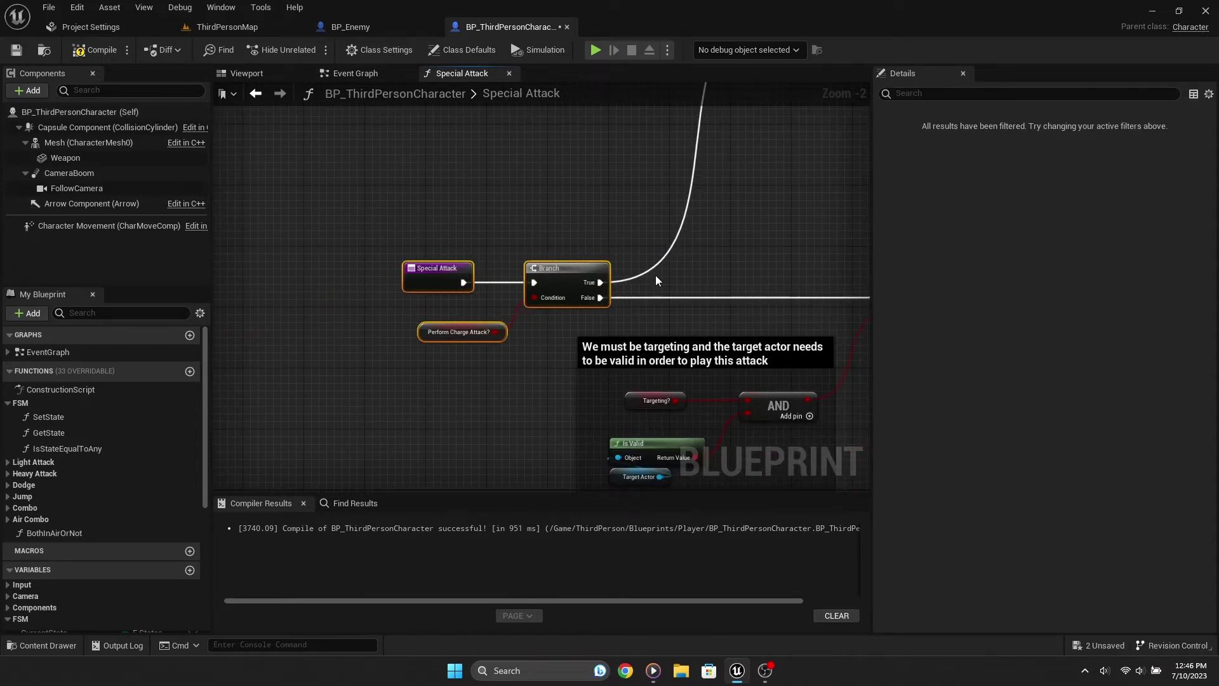
pyautogui.scroll(-2, 494, 329)
pyautogui.scroll(-2, 494, 329)
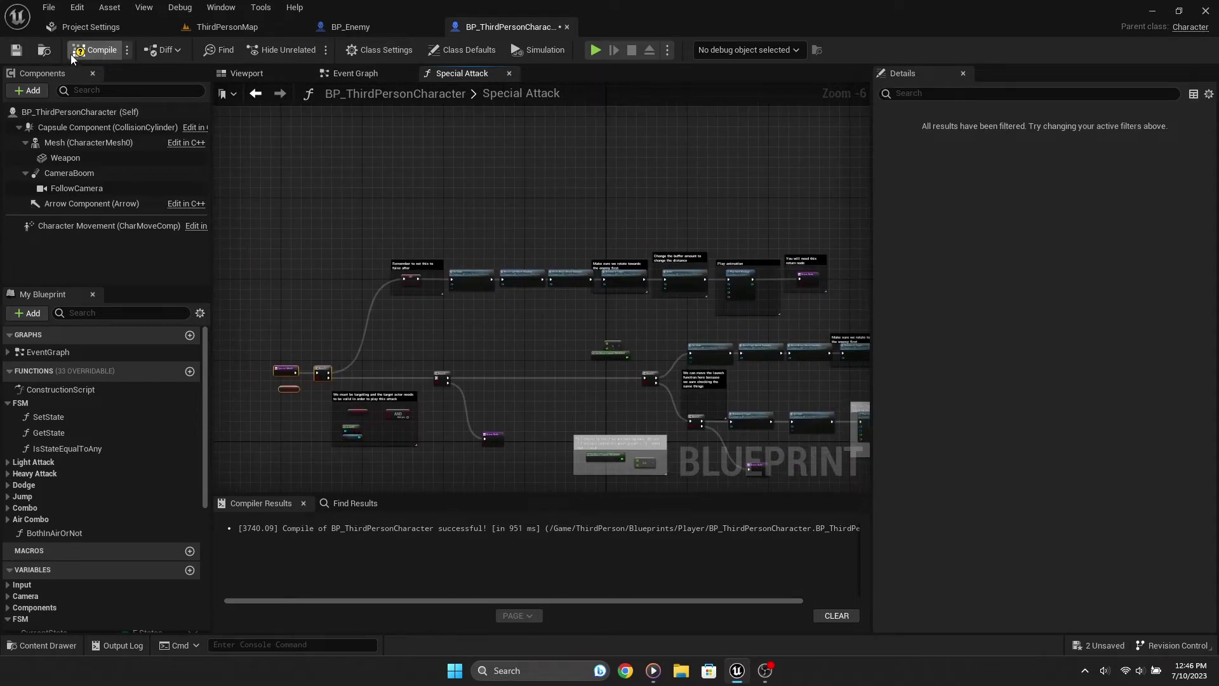
# Step: Save the character blueprint and start a play-test in ThirdPersonMap
pyautogui.hotkey('ctrl', 's')
pyautogui.click(258, 25)
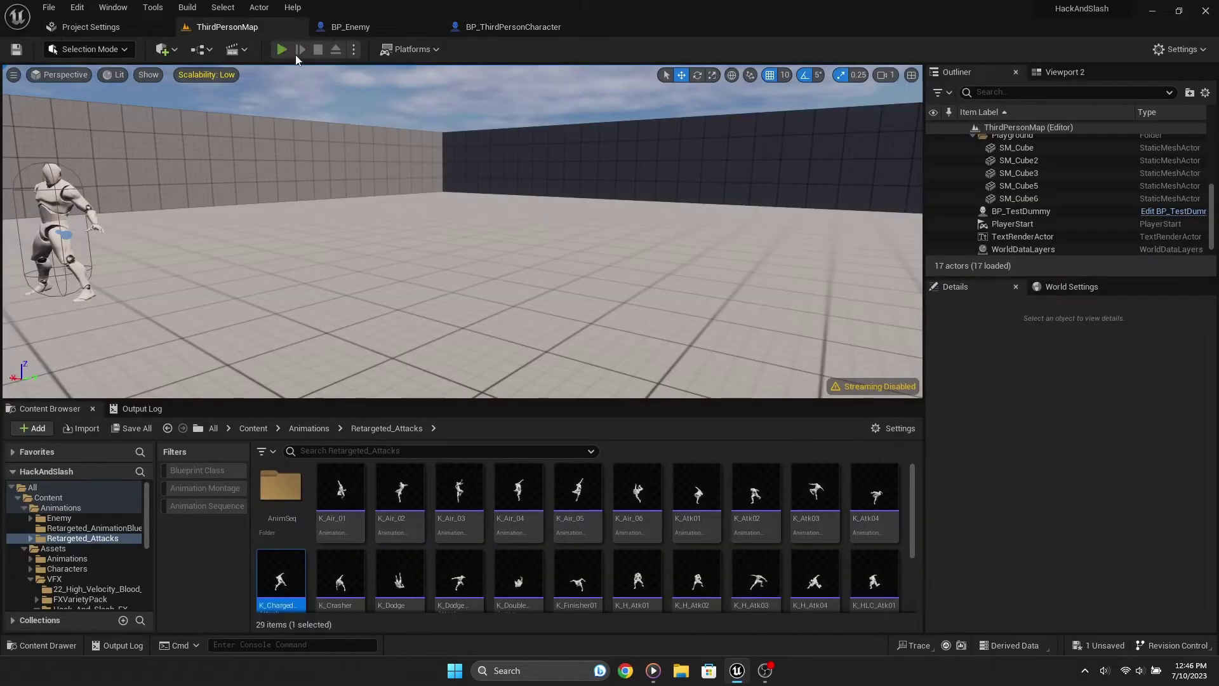
pyautogui.click(282, 49)
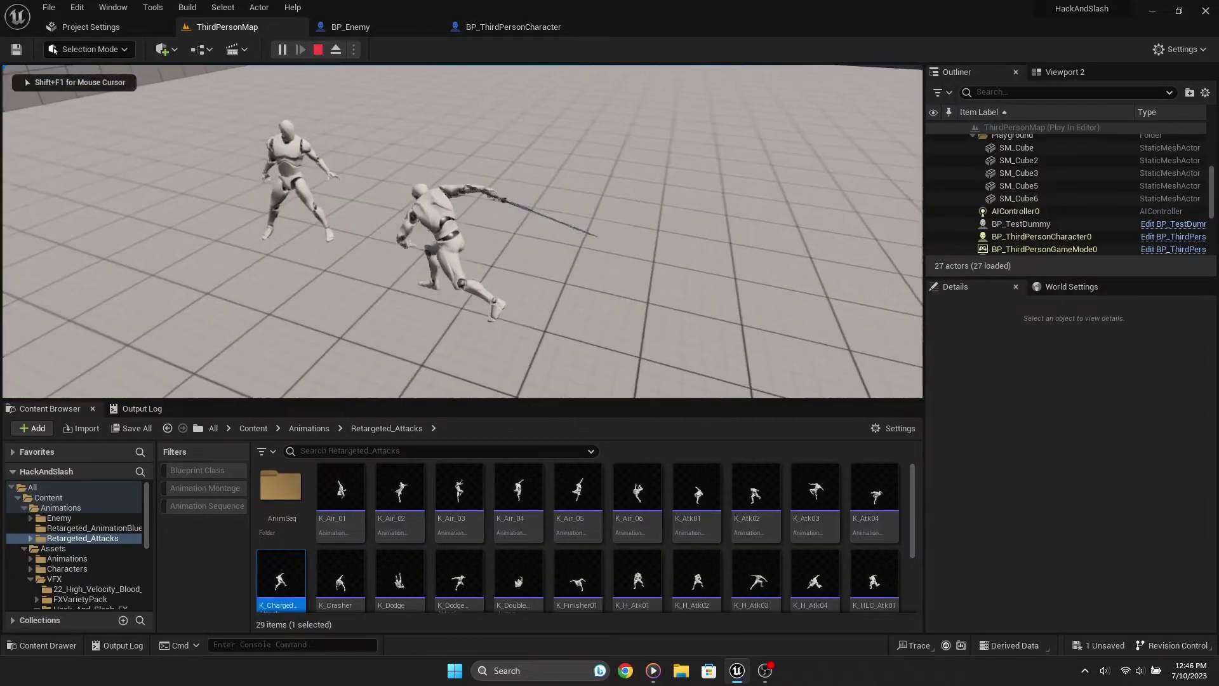
# Step: Test repeated charged sword slashes against the enemy, then stop and switch to BP_Enemy
pyautogui.press('e')
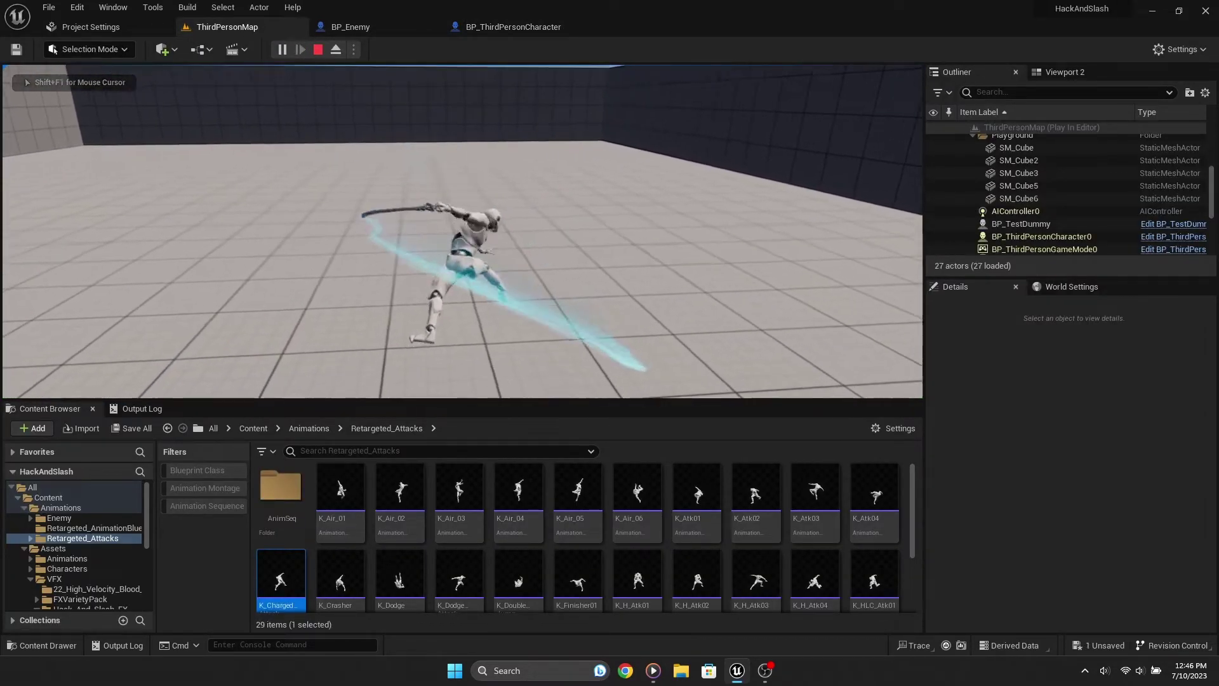
pyautogui.press('e')
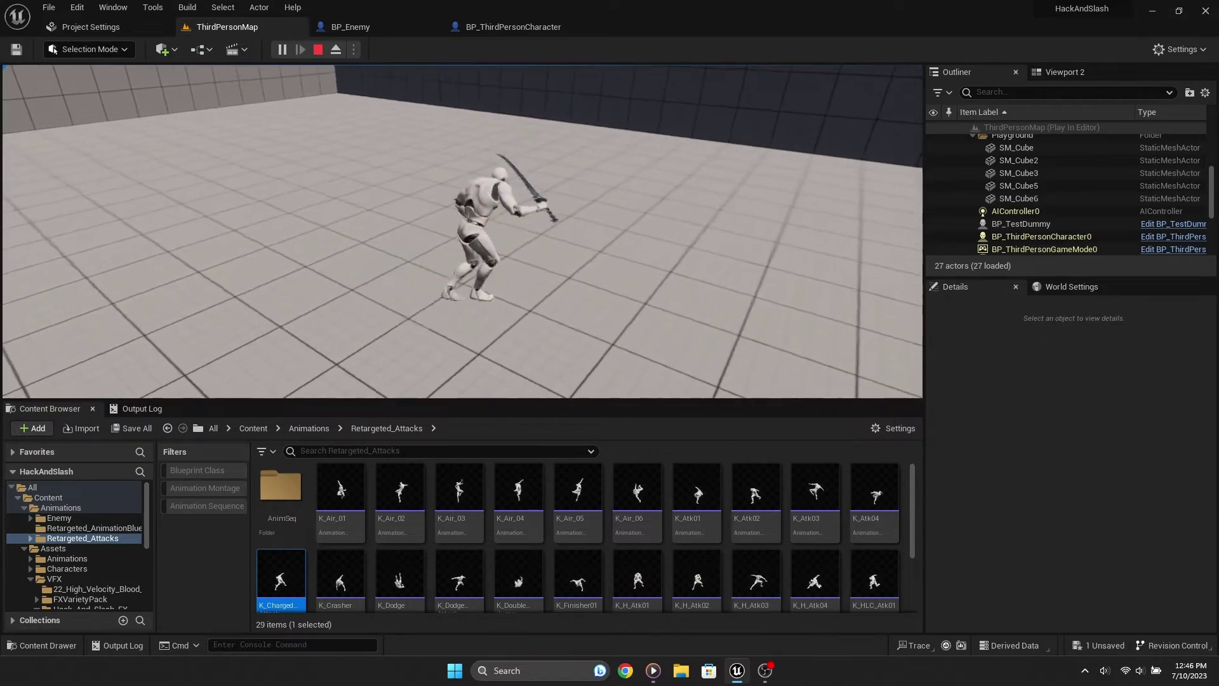
pyautogui.press('e')
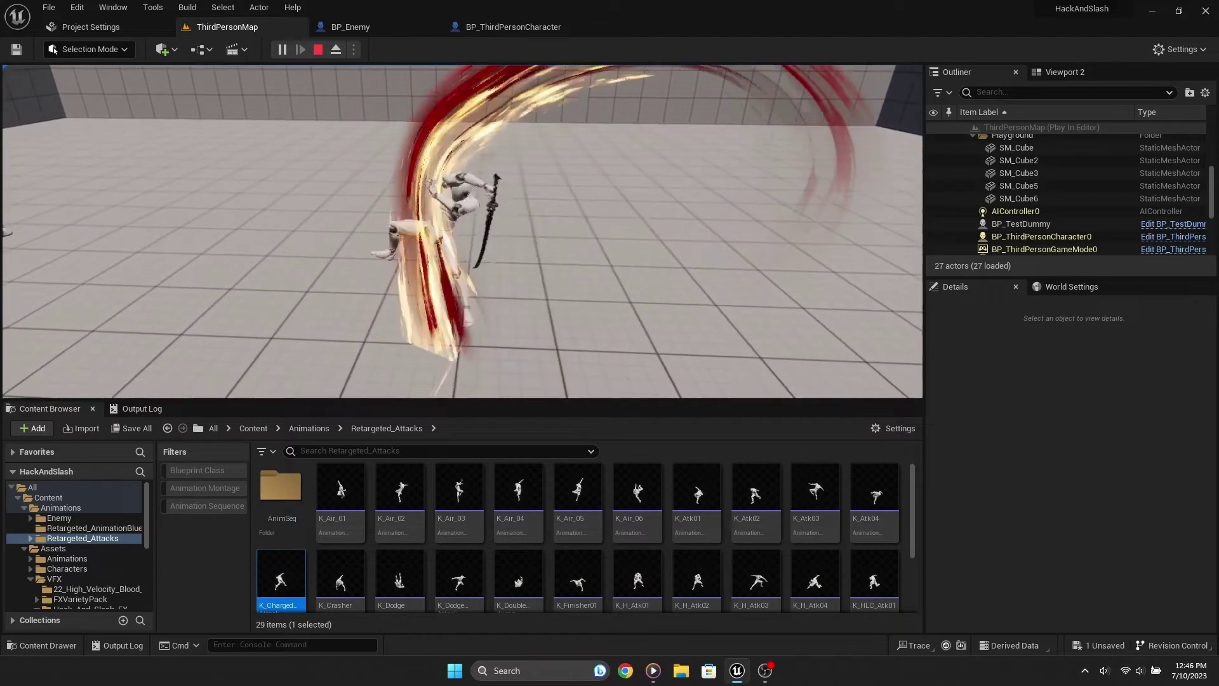
pyautogui.press('w')
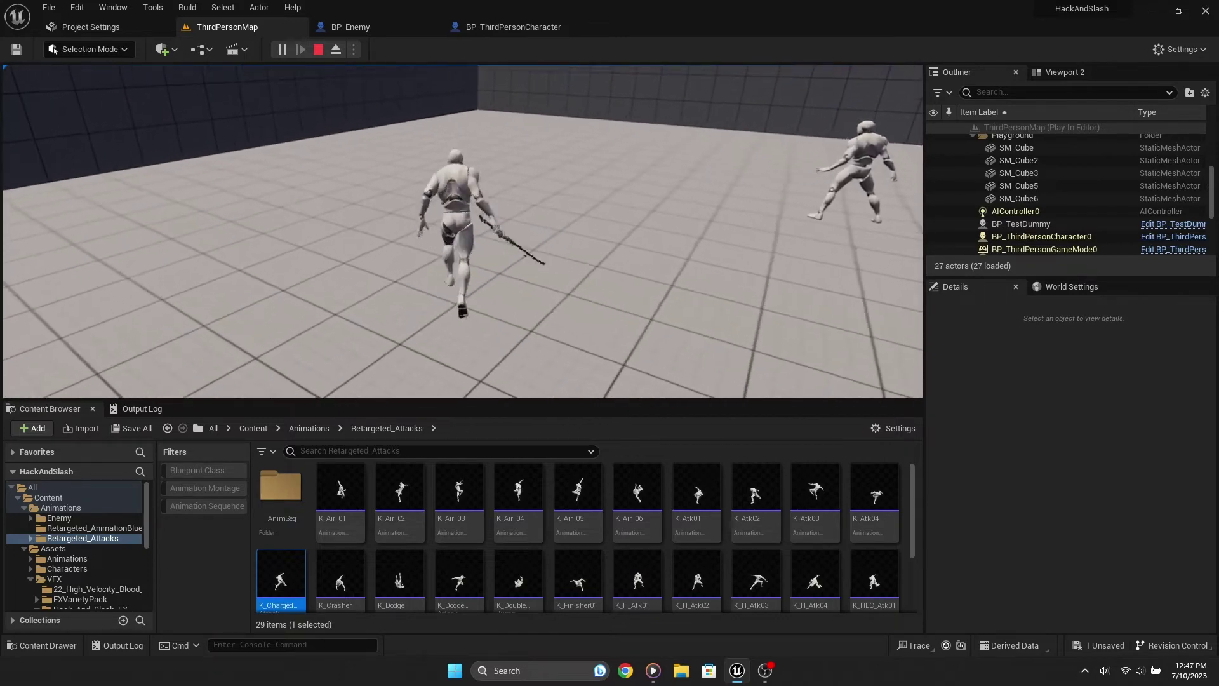
pyautogui.press('e')
pyautogui.press('Escape')
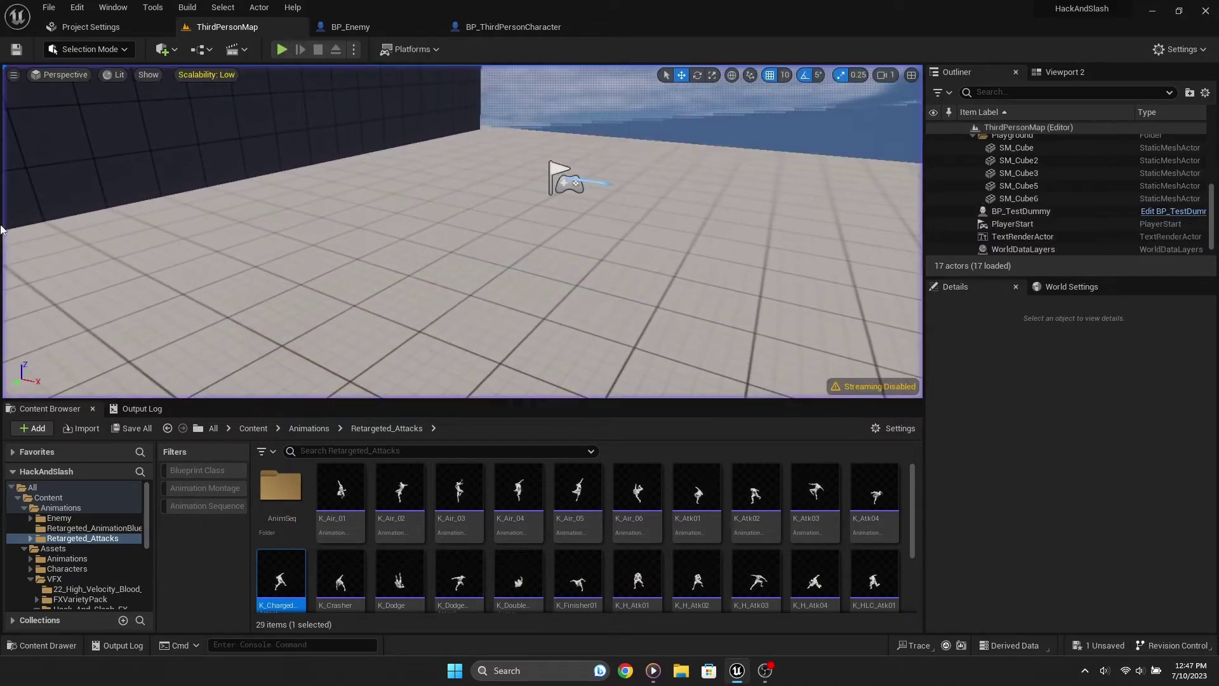
pyautogui.click(376, 26)
# Step: Compile BP_Enemy and return to BP_ThirdPersonCharacter's Event Graph
pyautogui.click(112, 55)
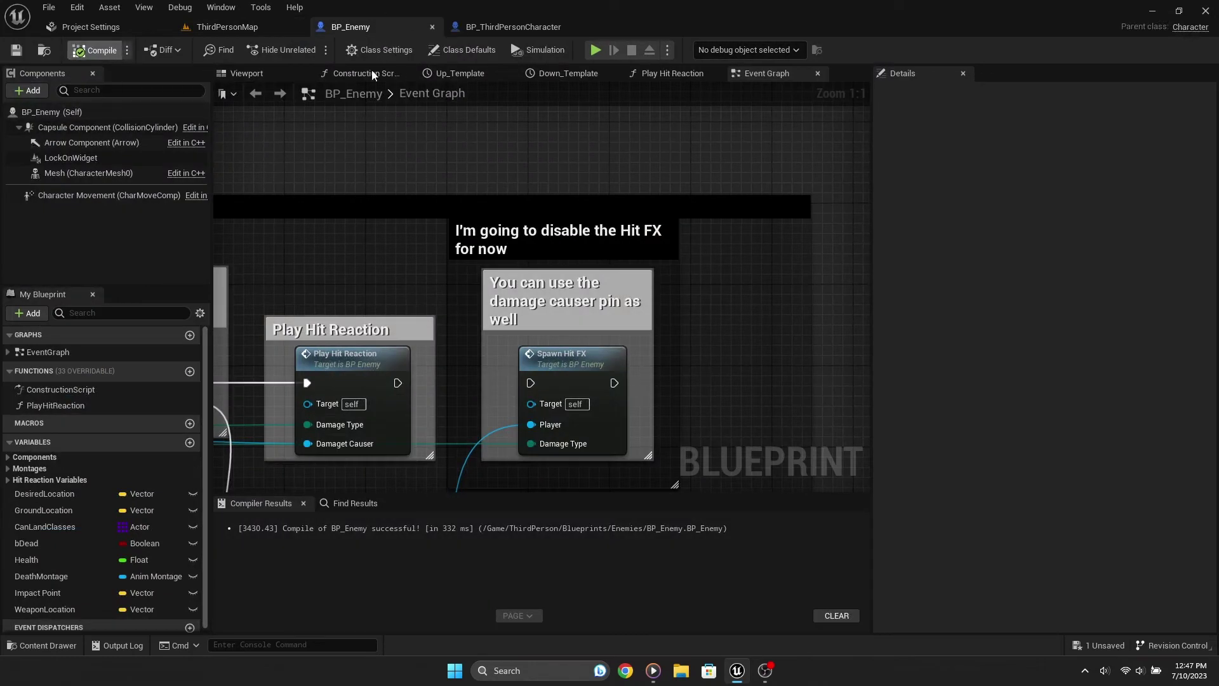
pyautogui.scroll(-6, 733, 217)
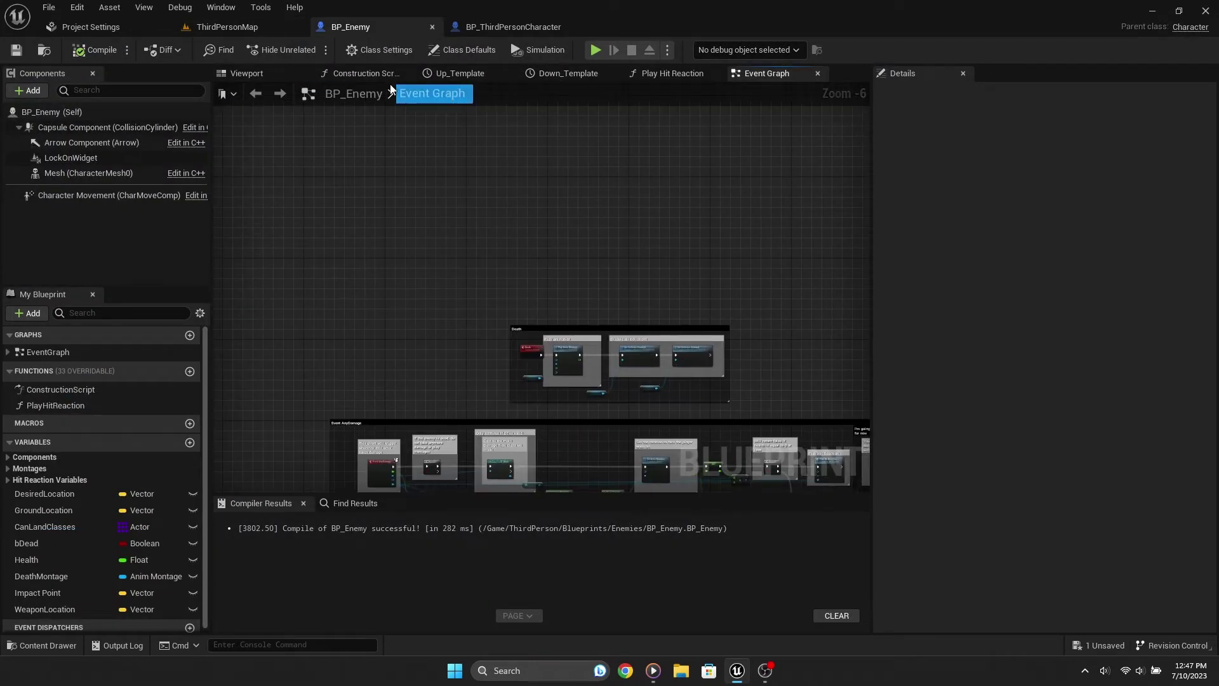
pyautogui.click(538, 27)
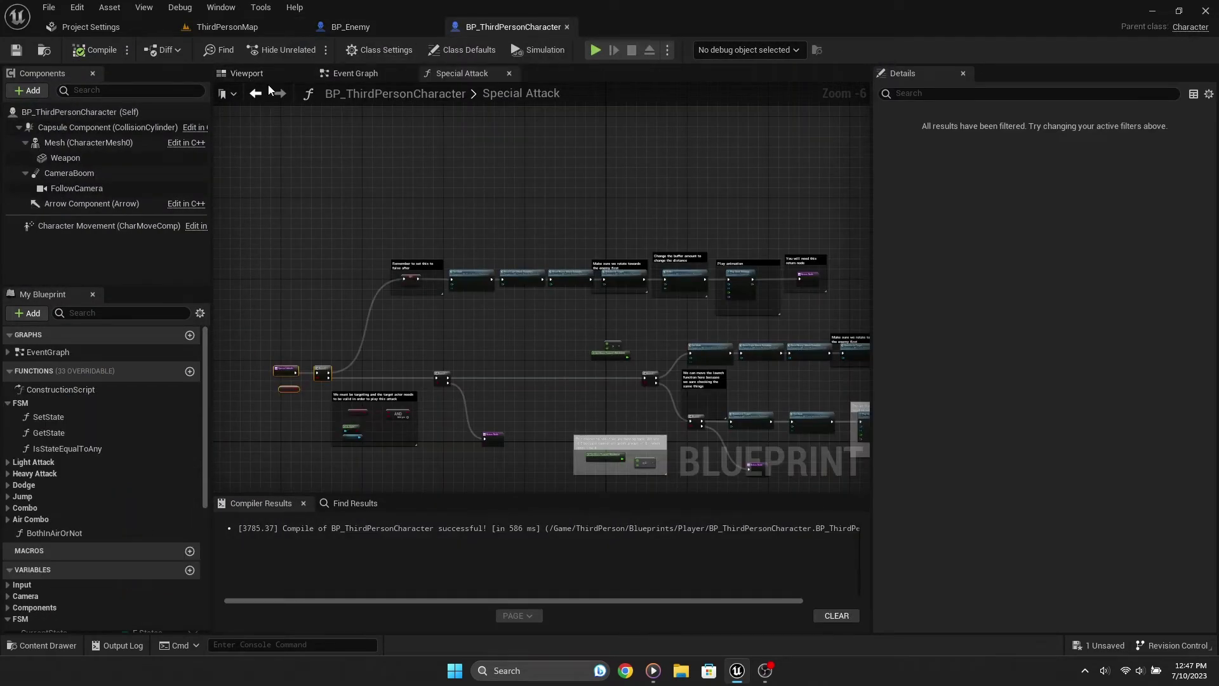
pyautogui.click(356, 73)
# Step: Navigate the Event Graph past the red Crasher comments to the Heavy Attack Input section
pyautogui.scroll(-12, 418, 311)
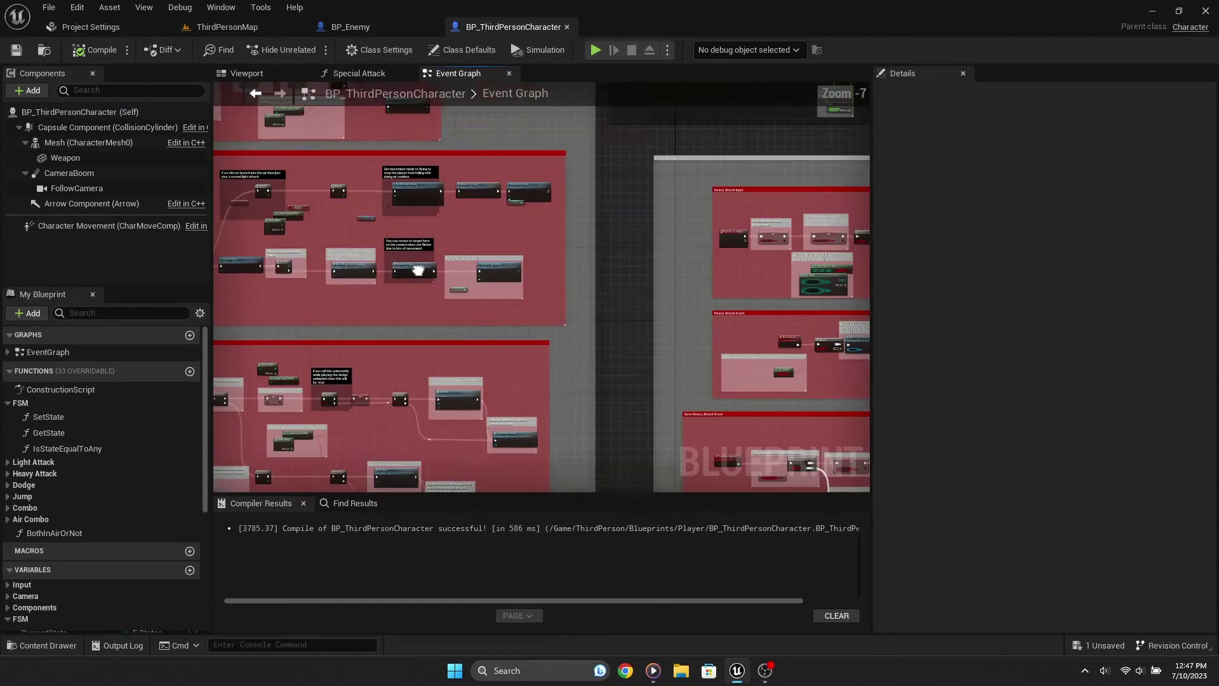
pyautogui.scroll(2, 419, 311)
pyautogui.scroll(3, 373, 211)
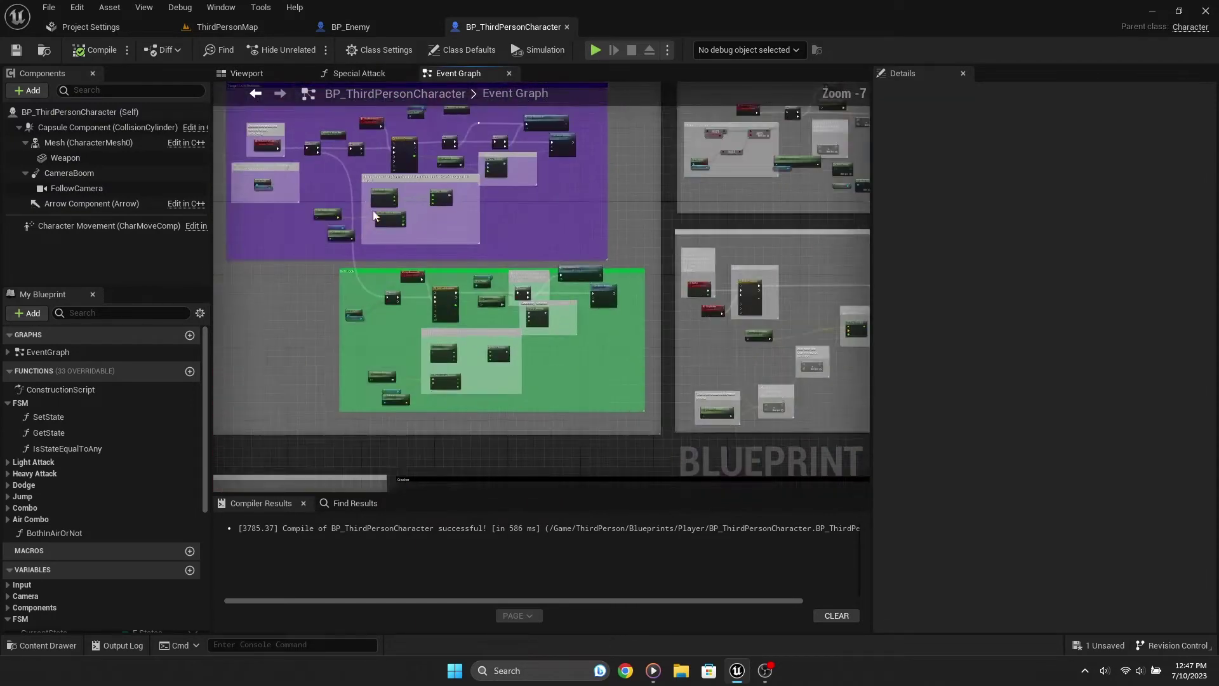
pyautogui.scroll(4, 520, 321)
pyautogui.scroll(-6, 513, 335)
pyautogui.scroll(5, 766, 361)
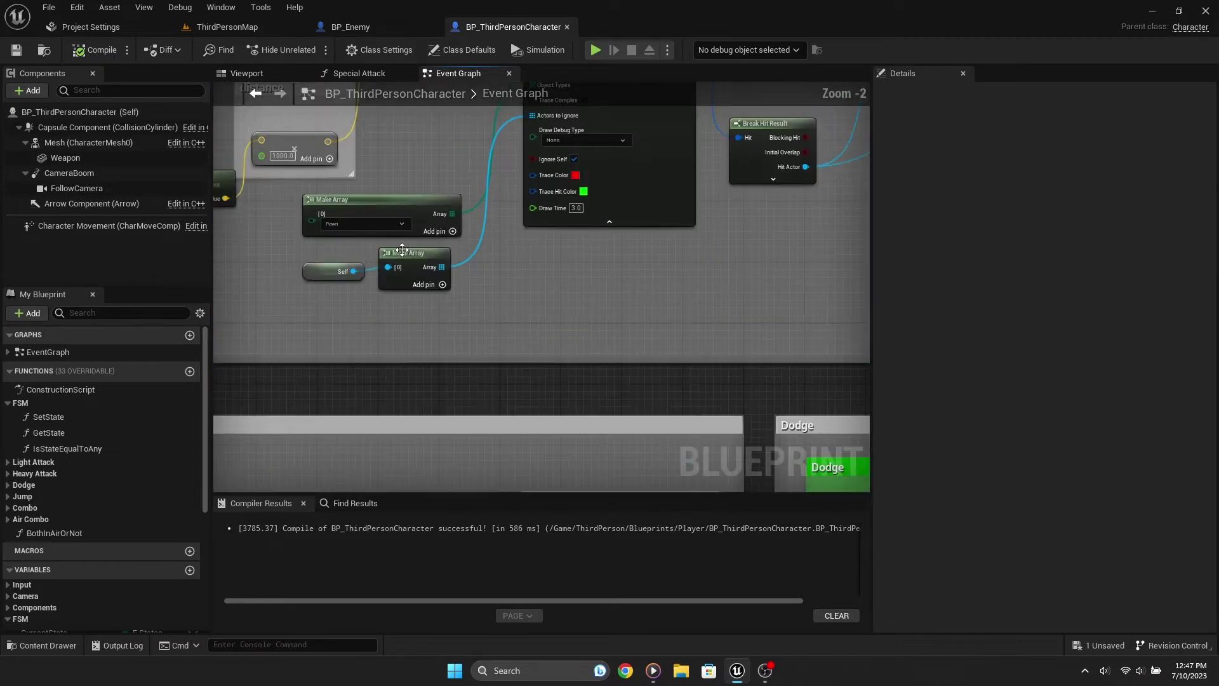
pyautogui.scroll(2, 558, 287)
pyautogui.scroll(-5, 574, 333)
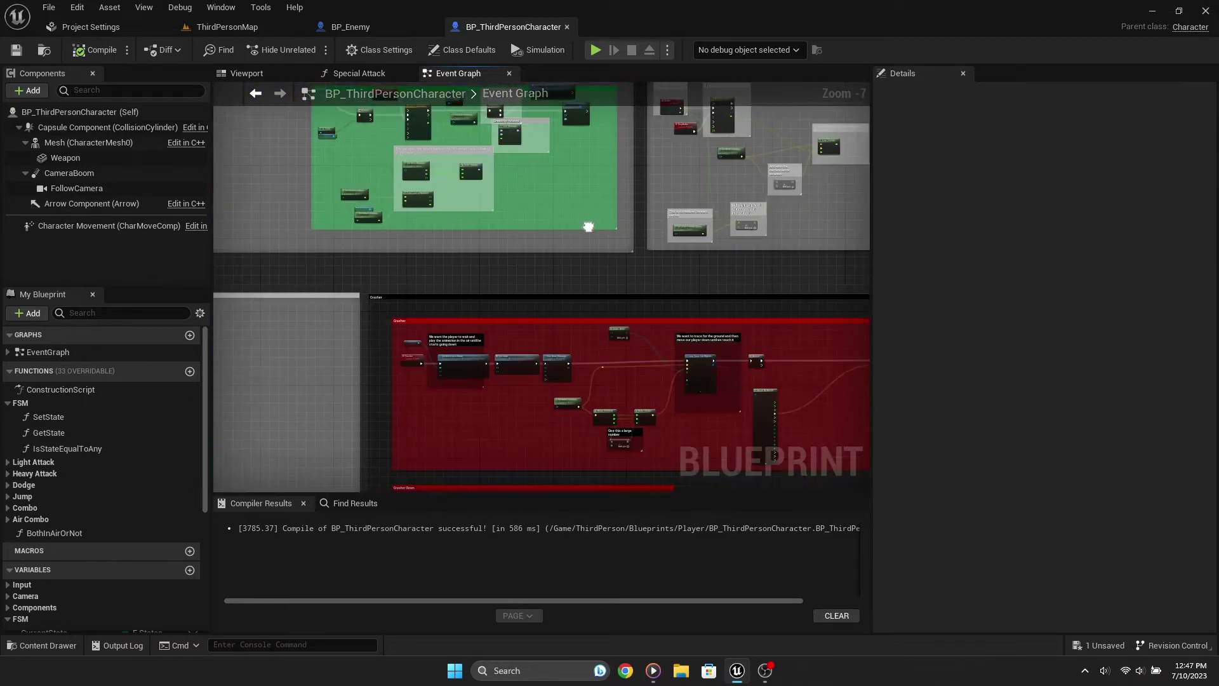
pyautogui.moveTo(470, 368); pyautogui.dragTo(470, 190, button='right')
pyautogui.moveTo(468, 368)
pyautogui.mouseDown(button='right')
pyautogui.moveTo(556, 273)
pyautogui.moveTo(710, 484)
pyautogui.mouseUp(button='right')
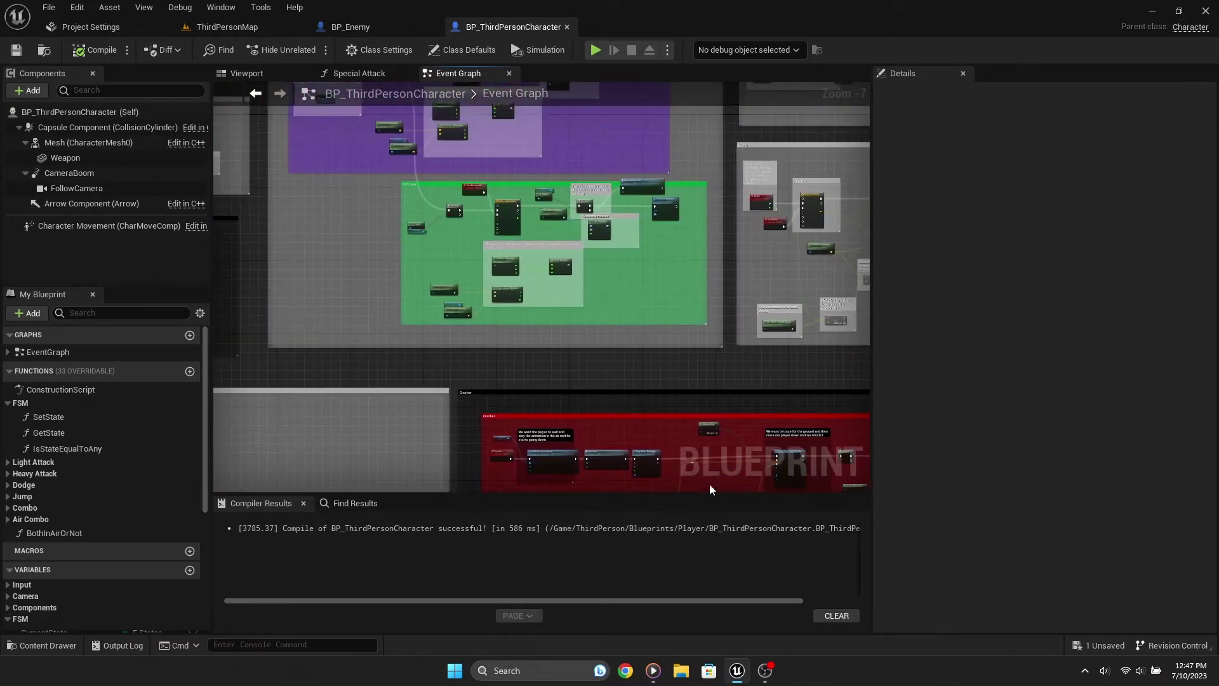
pyautogui.scroll(2, 680, 383)
pyautogui.scroll(2, 640, 283)
pyautogui.scroll(1, 610, 318)
pyautogui.scroll(1, 565, 356)
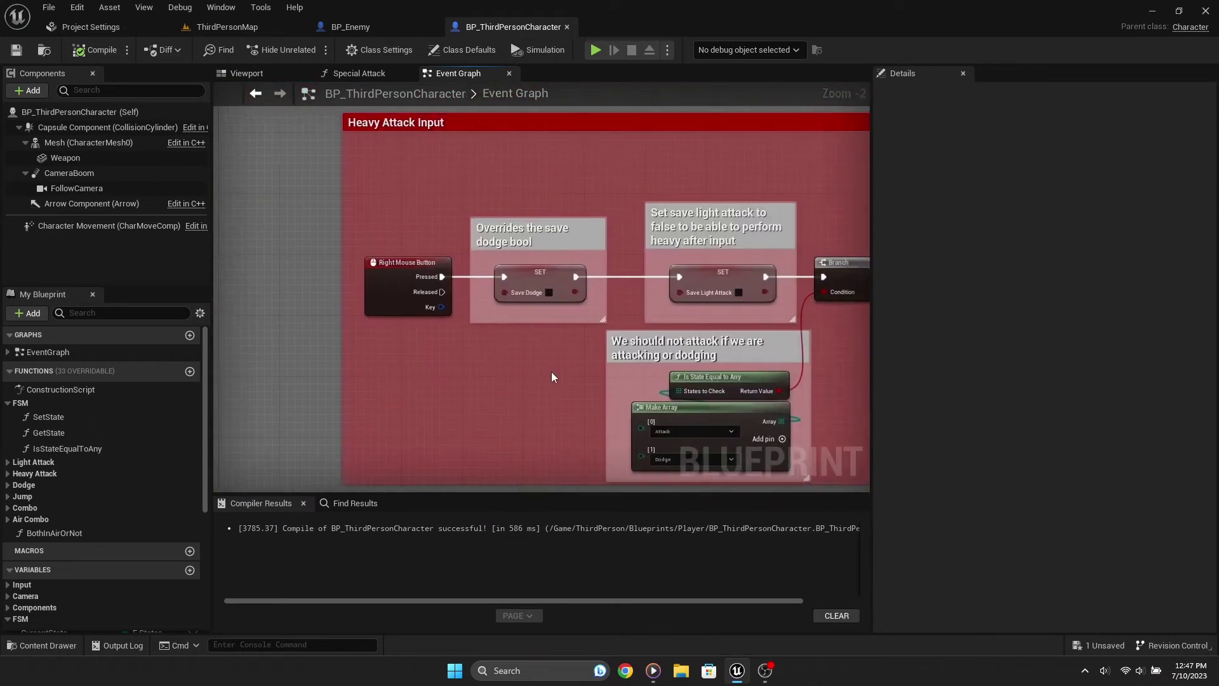
pyautogui.scroll(2, 551, 372)
pyautogui.scroll(-1, 430, 393)
pyautogui.moveTo(429, 394)
pyautogui.mouseDown(button='right')
pyautogui.moveTo(353, 314)
pyautogui.moveTo(415, 353)
pyautogui.mouseUp(button='right')
pyautogui.scroll(-3, 416, 353)
pyautogui.scroll(4, 416, 352)
# Step: Follow the Make Array and Is State Equal nodes to the Light Attack Branch and Set State
pyautogui.moveTo(521, 299)
pyautogui.mouseDown(button='right')
pyautogui.moveTo(538, 272)
pyautogui.moveTo(348, 325)
pyautogui.mouseUp(button='right')
pyautogui.moveTo(509, 324)
pyautogui.mouseDown(button='right')
pyautogui.moveTo(635, 320)
pyautogui.moveTo(431, 321)
pyautogui.moveTo(441, 265)
pyautogui.moveTo(510, 305)
pyautogui.mouseUp(button='right')
pyautogui.scroll(-4, 635, 321)
pyautogui.scroll(-1, 432, 320)
pyautogui.scroll(1, 494, 179)
pyautogui.scroll(2, 493, 180)
pyautogui.scroll(2, 494, 179)
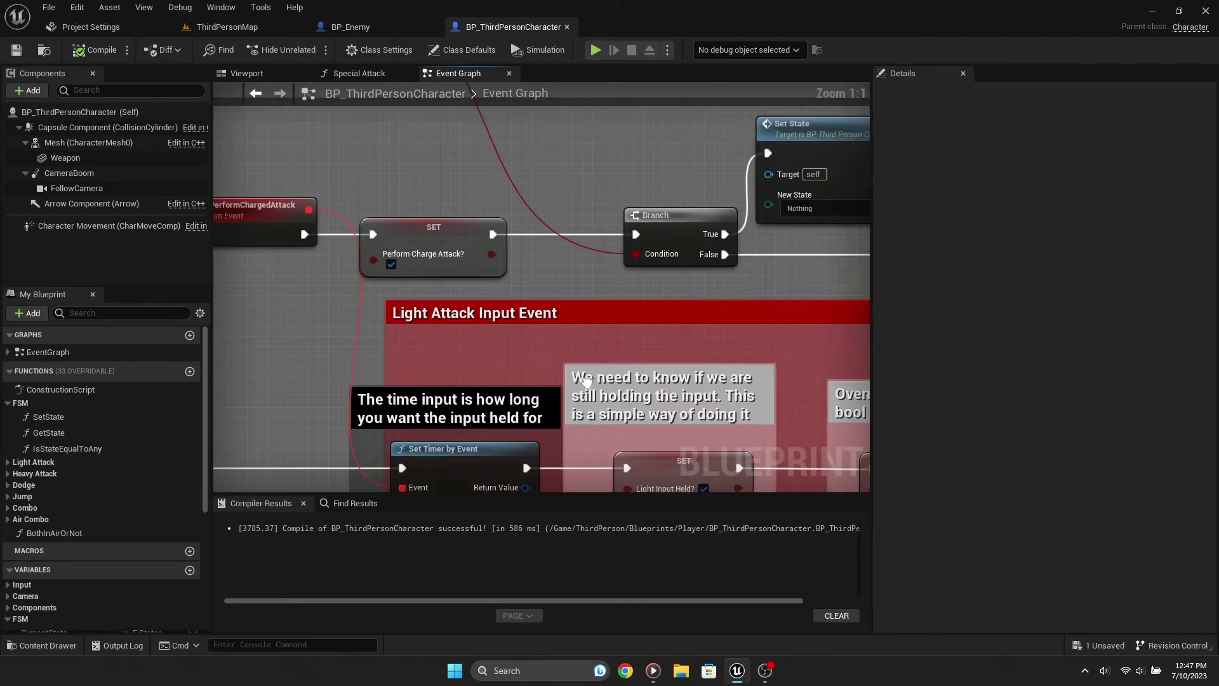
pyautogui.moveTo(635, 299); pyautogui.dragTo(547, 334, button='right')
pyautogui.scroll(-1, 520, 179)
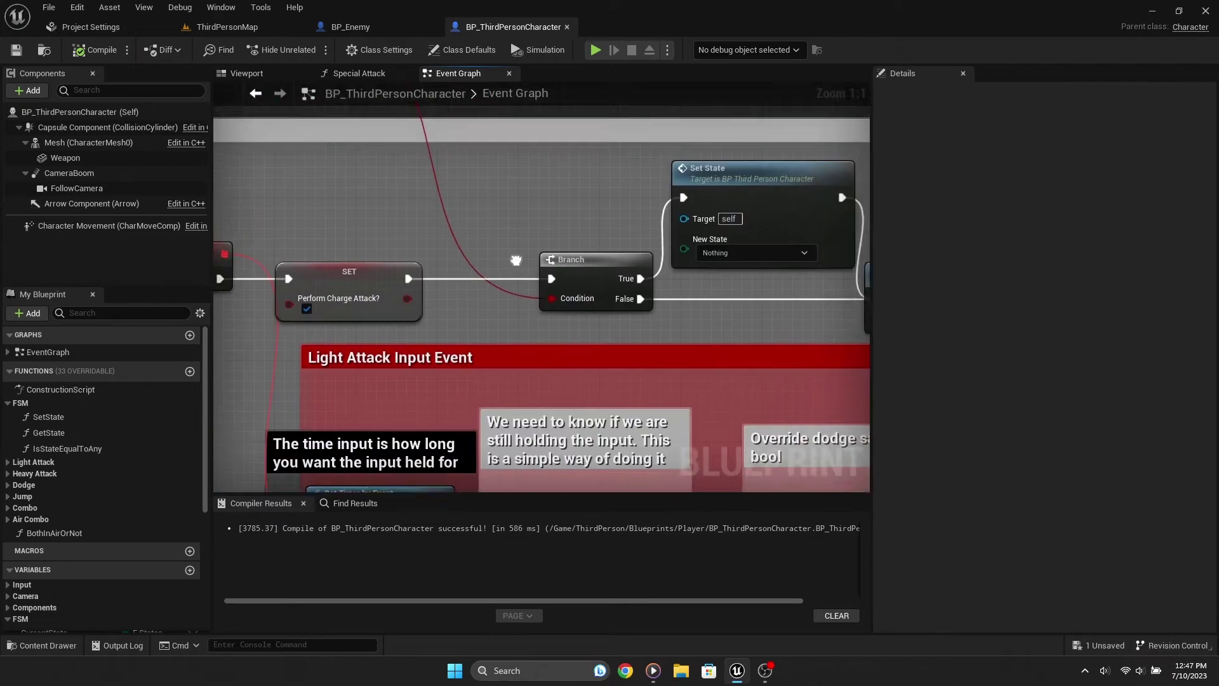
pyautogui.scroll(-1, 539, 288)
pyautogui.moveTo(520, 179)
pyautogui.mouseDown(button='right')
pyautogui.moveTo(540, 289)
pyautogui.moveTo(483, 242)
pyautogui.mouseUp(button='right')
pyautogui.scroll(-1, 569, 322)
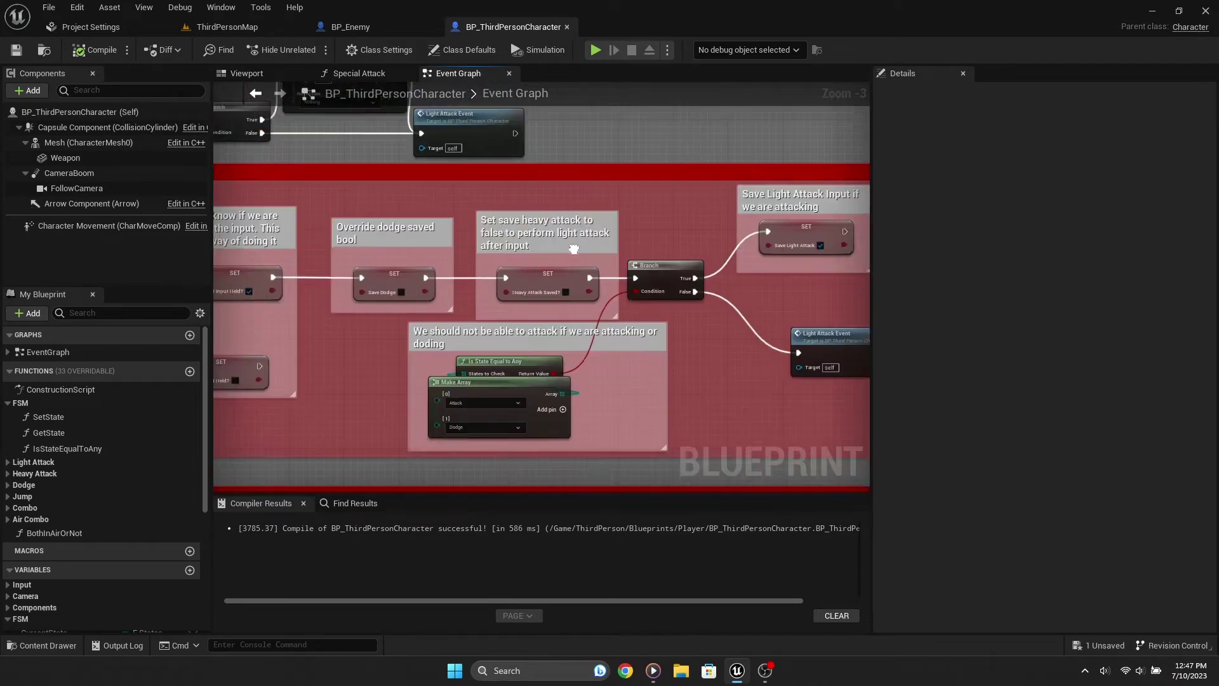
pyautogui.moveTo(635, 305); pyautogui.dragTo(522, 241, button='right')
pyautogui.moveTo(864, 330)
pyautogui.mouseDown(button='right')
pyautogui.moveTo(753, 400)
pyautogui.moveTo(578, 263)
pyautogui.moveTo(513, 129)
pyautogui.mouseUp(button='right')
pyautogui.scroll(2, 578, 263)
pyautogui.scroll(1, 576, 260)
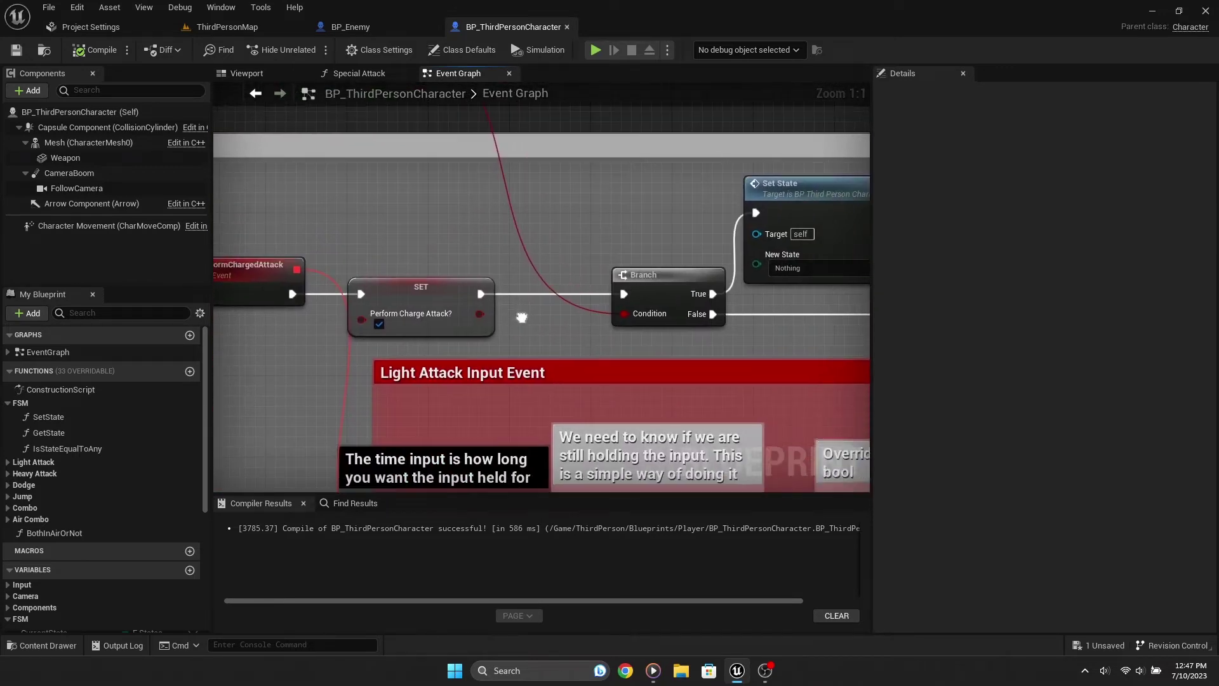
pyautogui.moveTo(545, 346)
pyautogui.mouseDown(button='right')
pyautogui.moveTo(477, 326)
pyautogui.moveTo(431, 338)
pyautogui.moveTo(506, 298)
pyautogui.mouseUp(button='right')
pyautogui.hotkey('ctrl', 's')
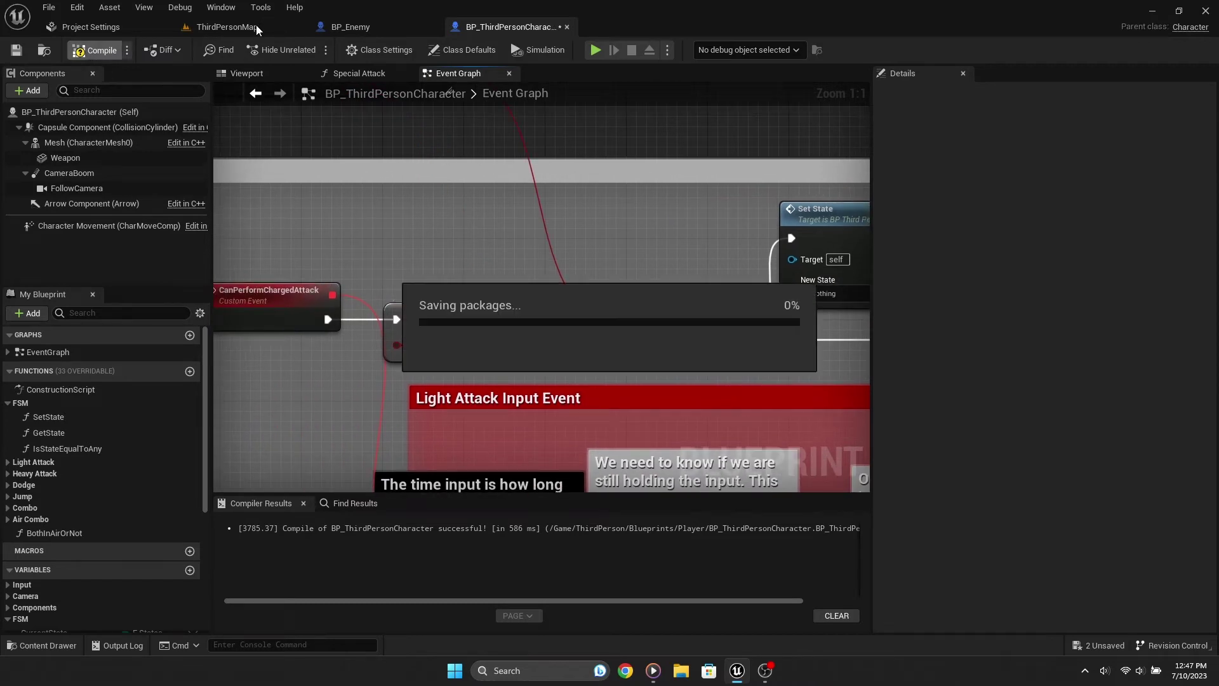
pyautogui.click(257, 25)
pyautogui.click(281, 49)
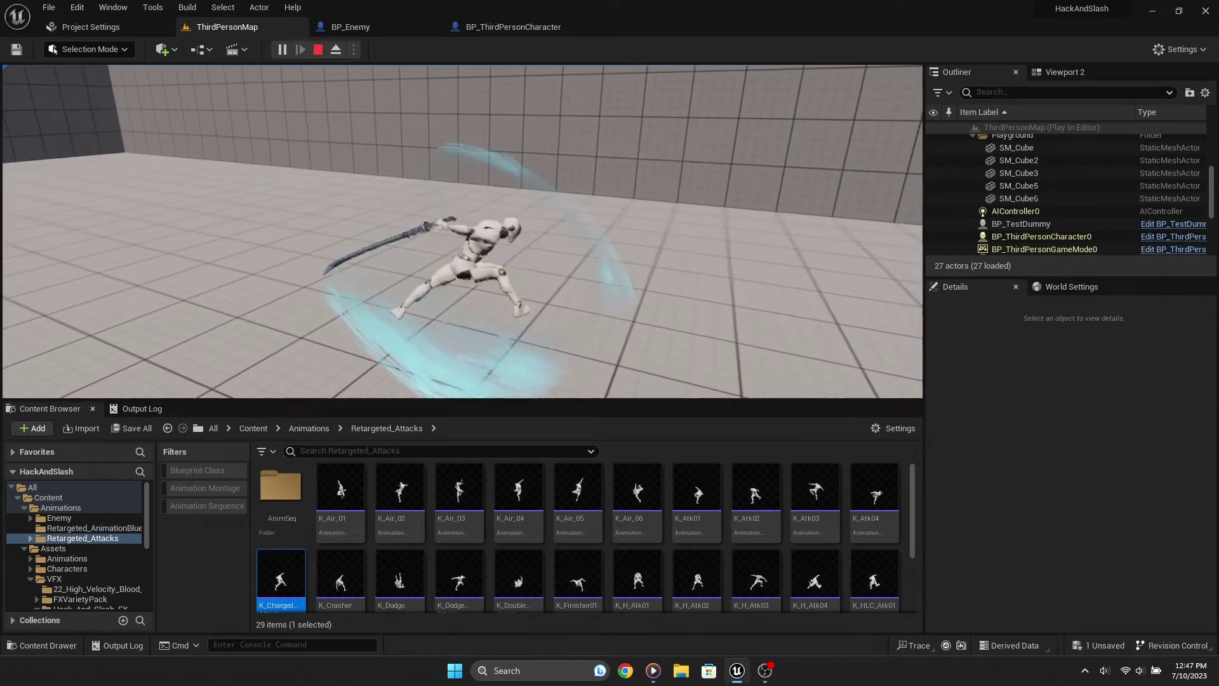
pyautogui.press('Escape')
pyautogui.click(383, 29)
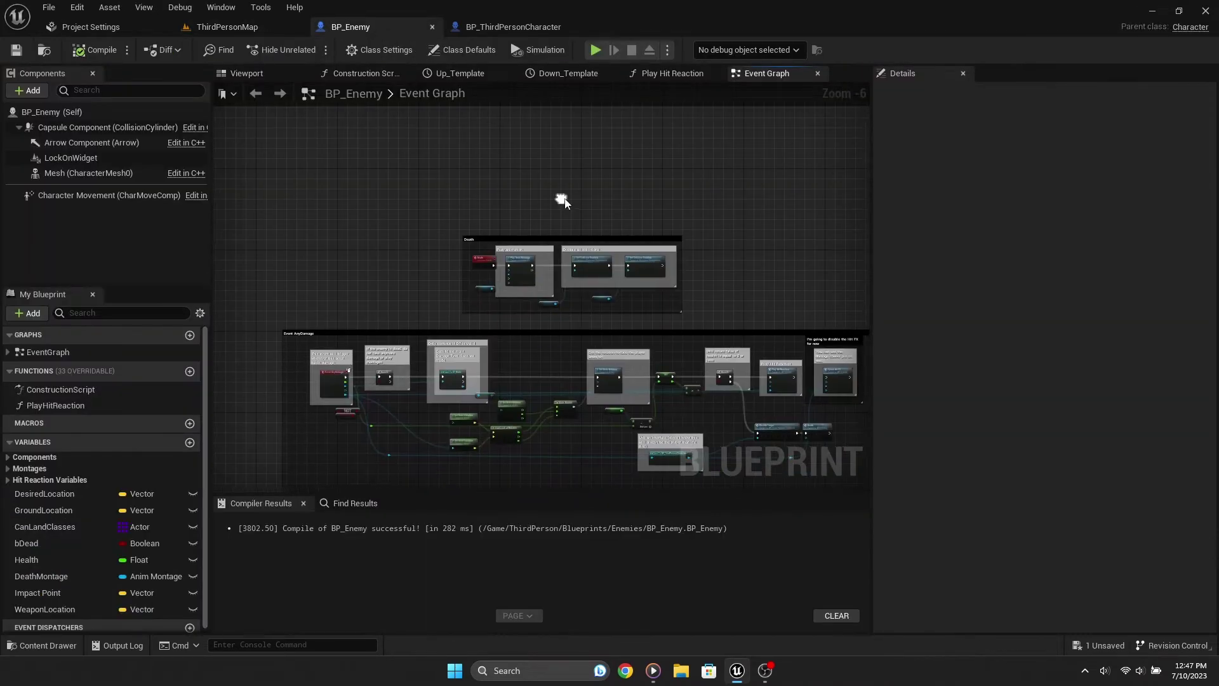
pyautogui.click(509, 28)
# Step: Paste a SET Save Light Attack (true) node after SET Perform Charge Attack, above the Branch
pyautogui.scroll(-3, 486, 334)
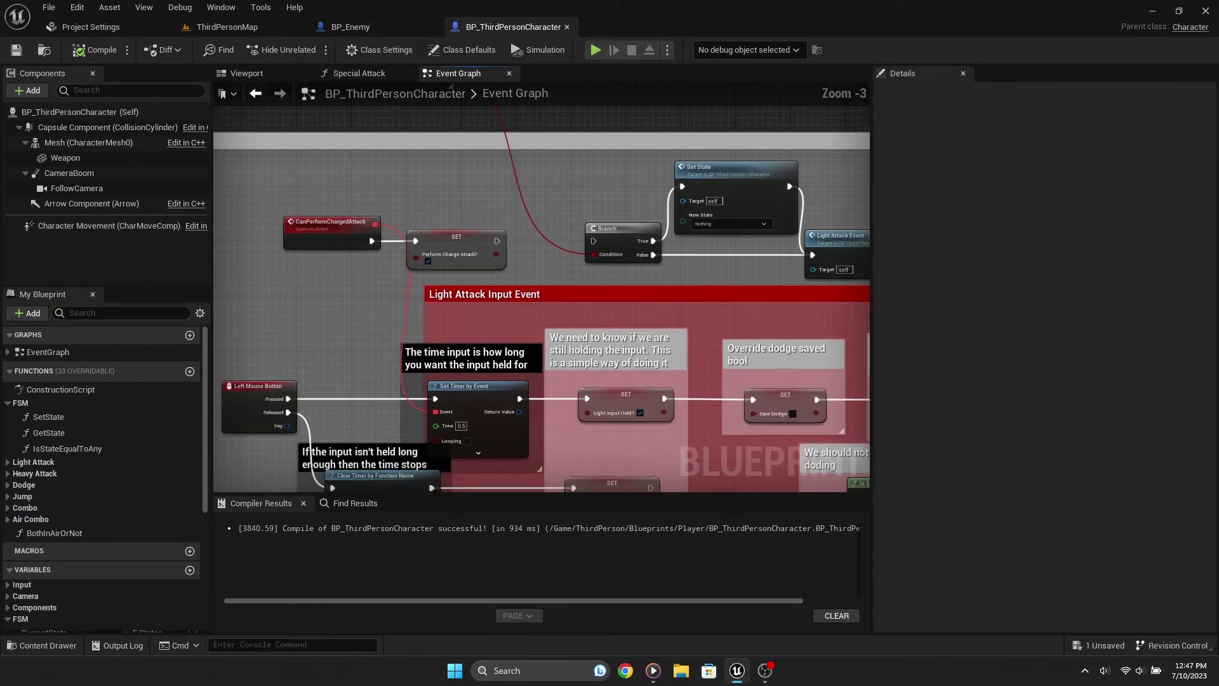
pyautogui.scroll(4, 718, 279)
pyautogui.moveTo(627, 271); pyautogui.dragTo(494, 222, button='right')
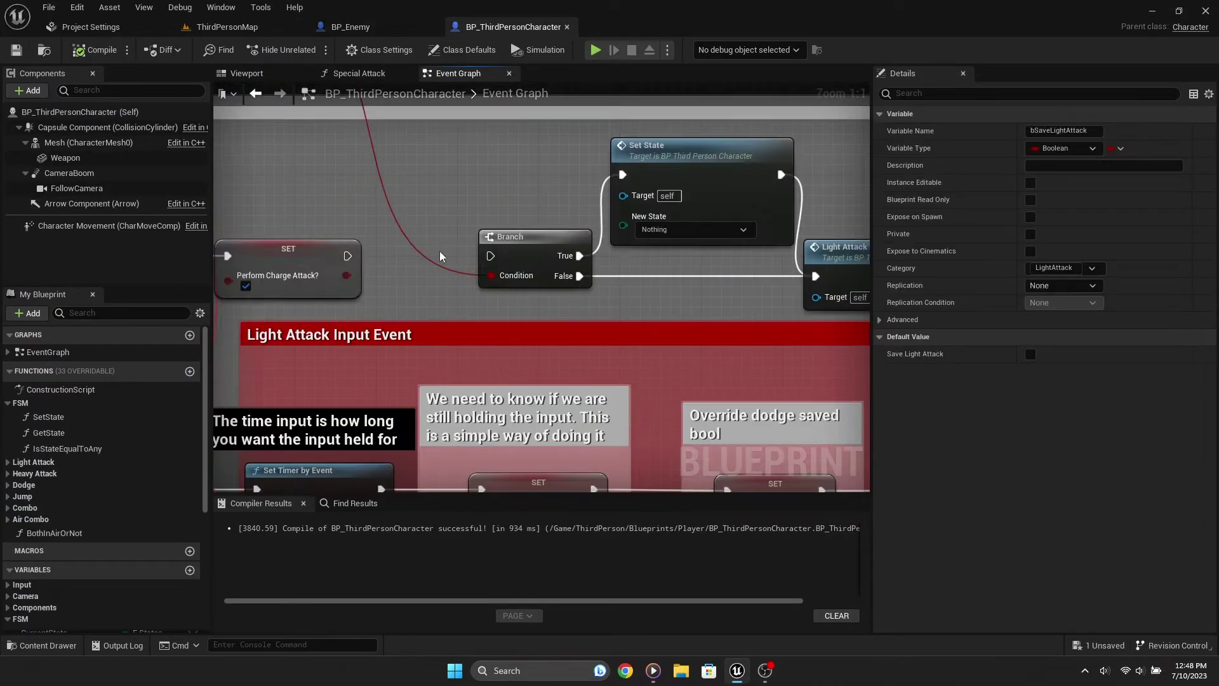
pyautogui.hotkey('ctrl', 'v')
pyautogui.moveTo(559, 244); pyautogui.dragTo(500, 164)
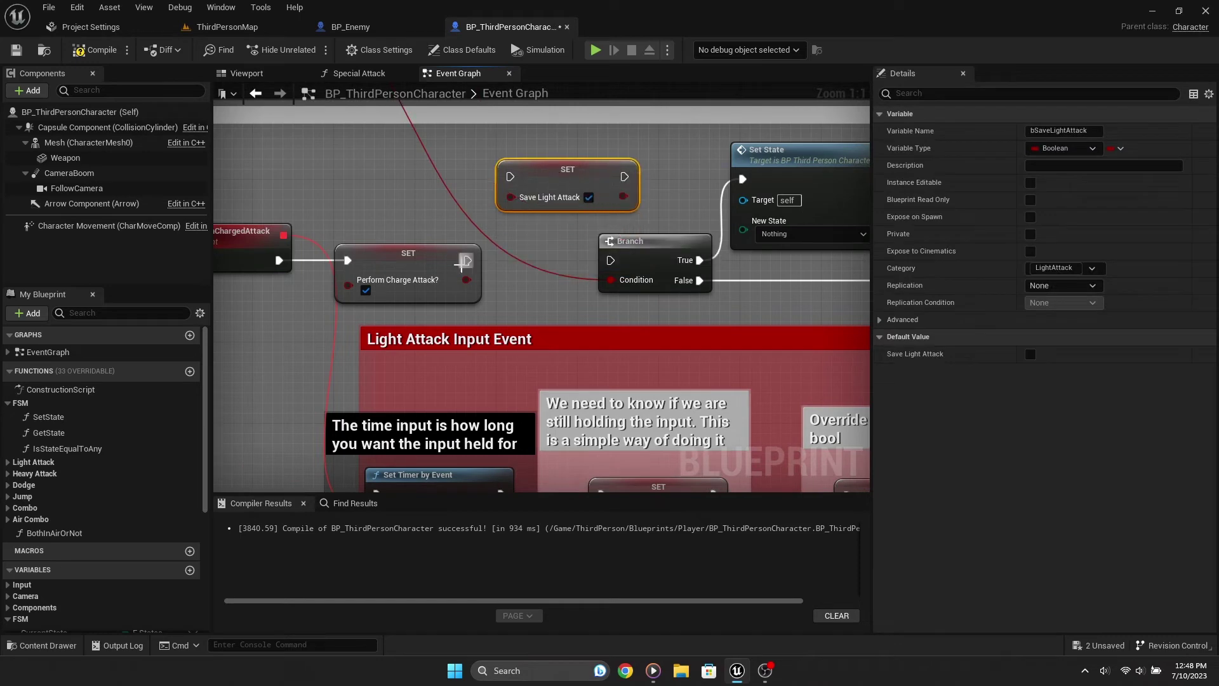
# Step: Play-test the red slash combos in ThirdPersonMap with Alt+P, then stop
pyautogui.click(229, 26)
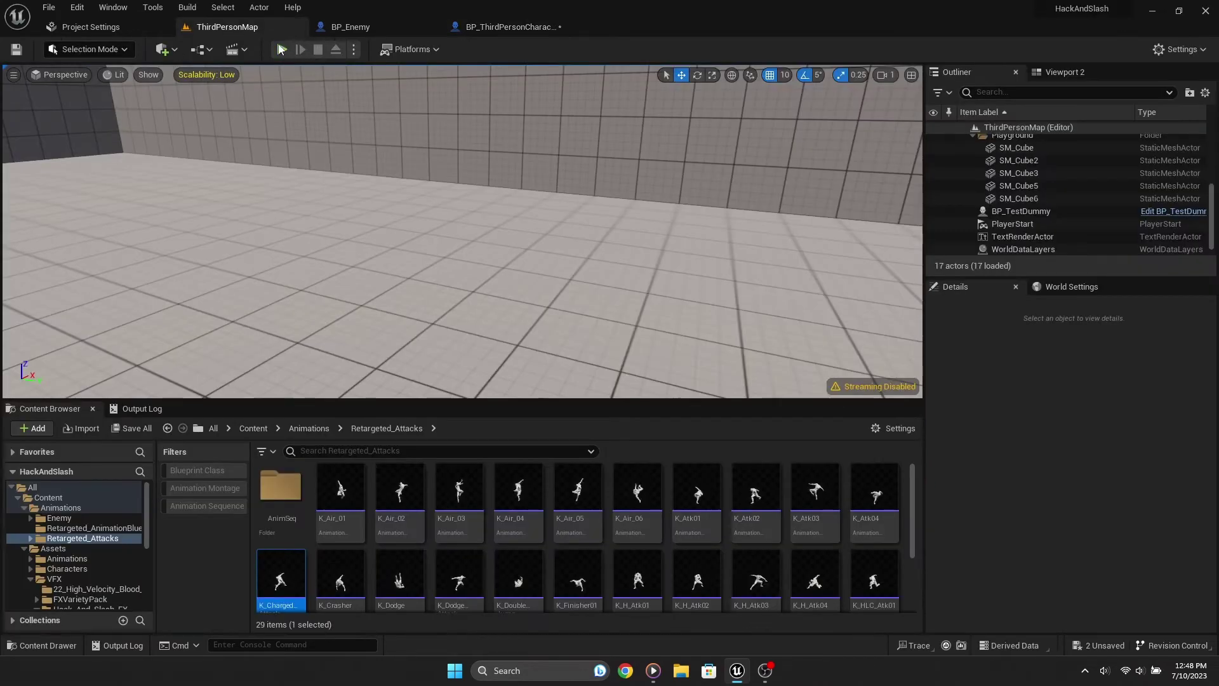
pyautogui.hotkey('alt', 'p')
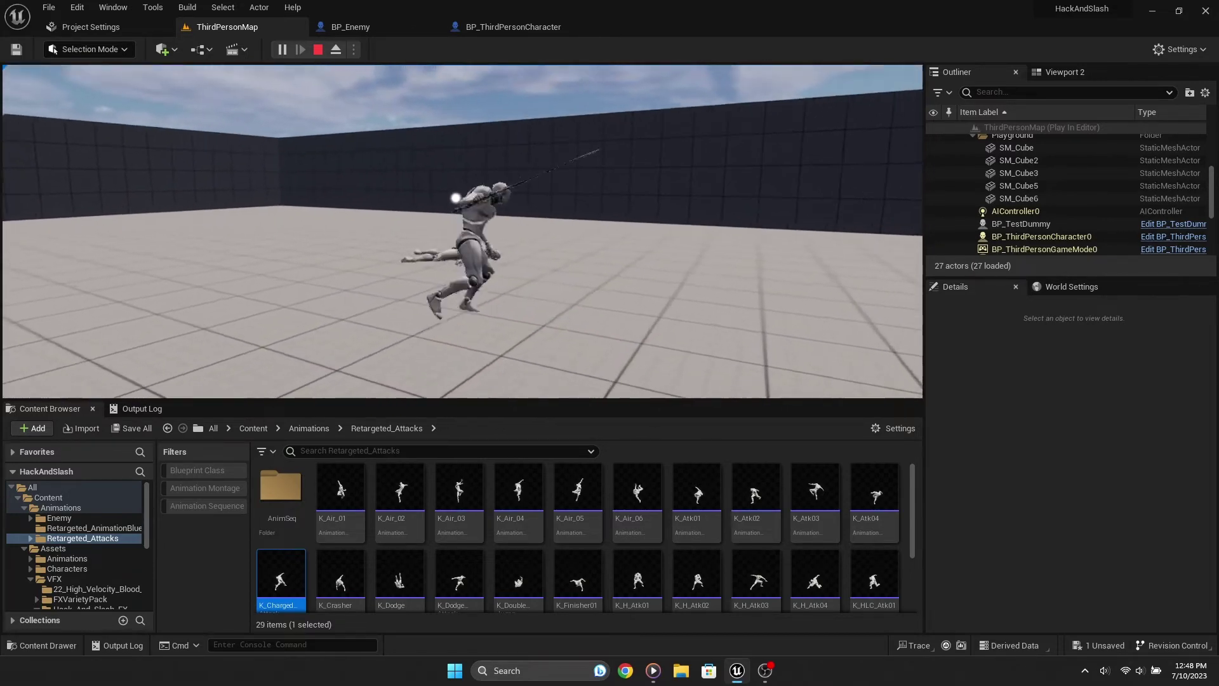
pyautogui.press('Escape')
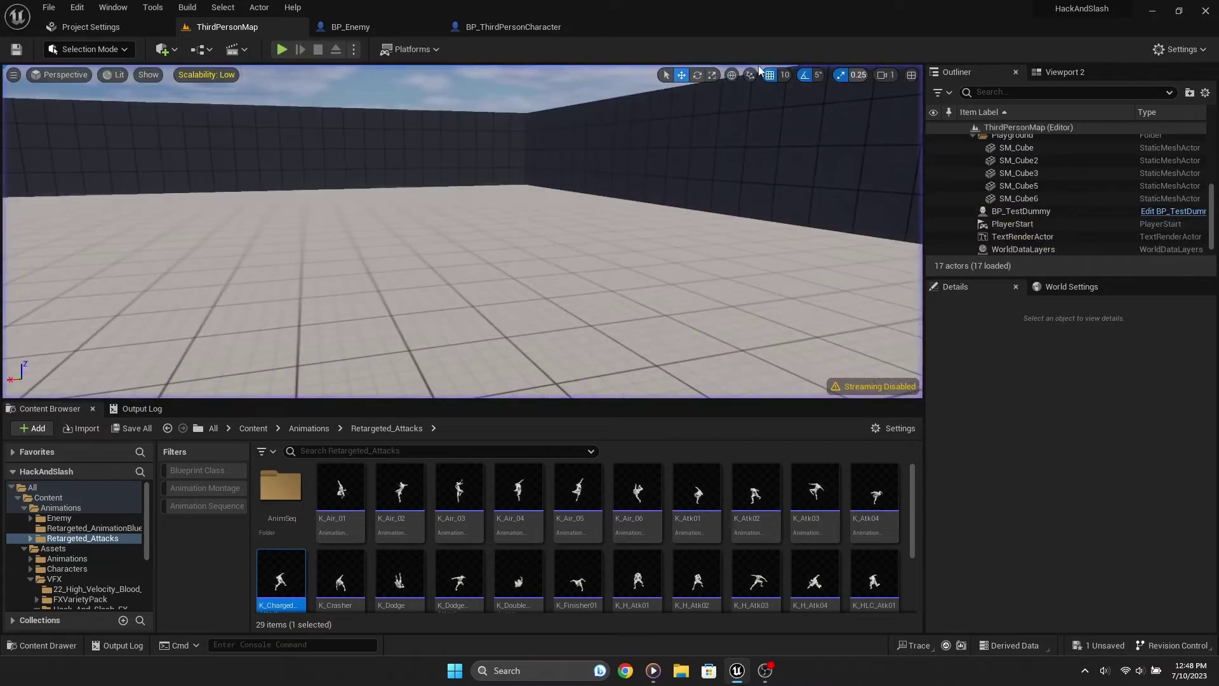
# Step: Delete the old Branch, Set State, Make Array and state-check nodes, and align Save Light Attack beside the charge setter
pyautogui.click(526, 29)
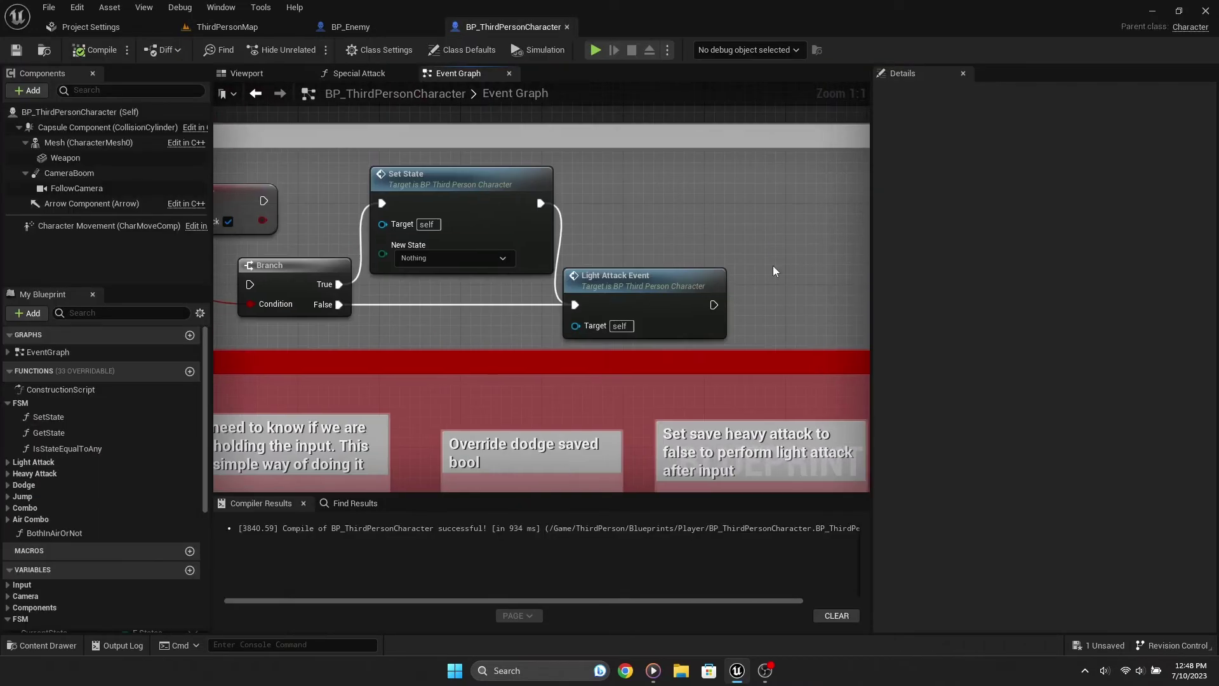
pyautogui.press('Delete')
pyautogui.moveTo(406, 258); pyautogui.dragTo(674, 281, button='right')
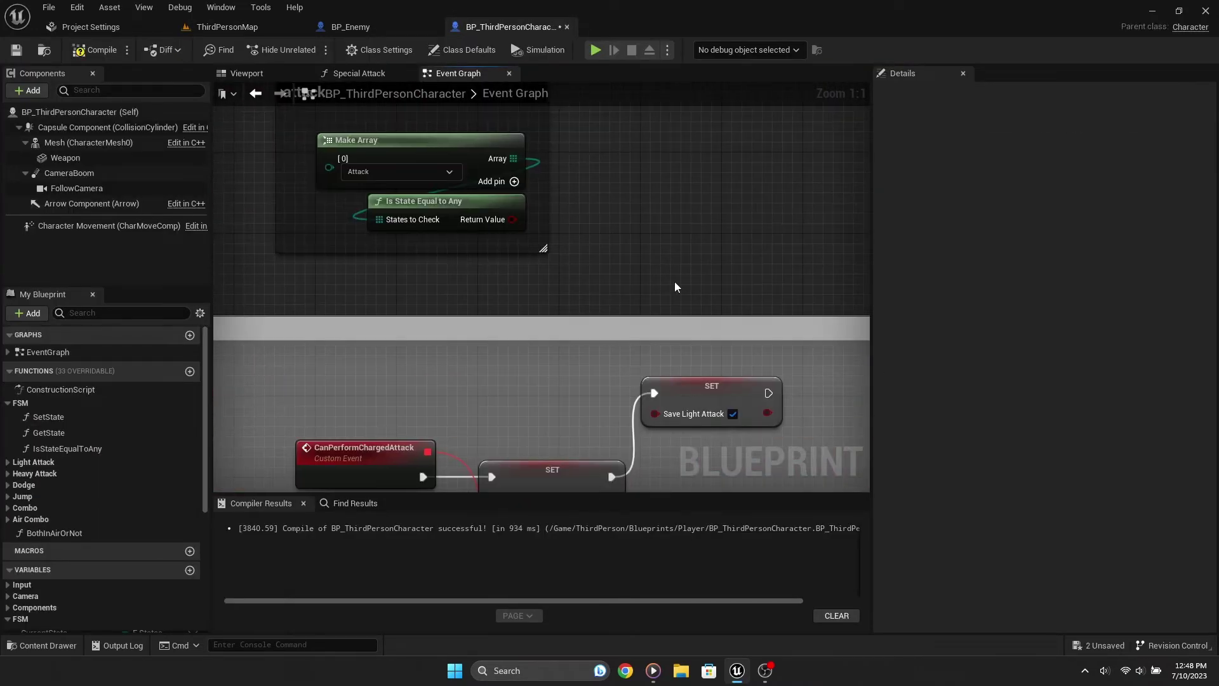
pyautogui.press('Delete')
pyautogui.moveTo(639, 354); pyautogui.dragTo(496, 254, button='right')
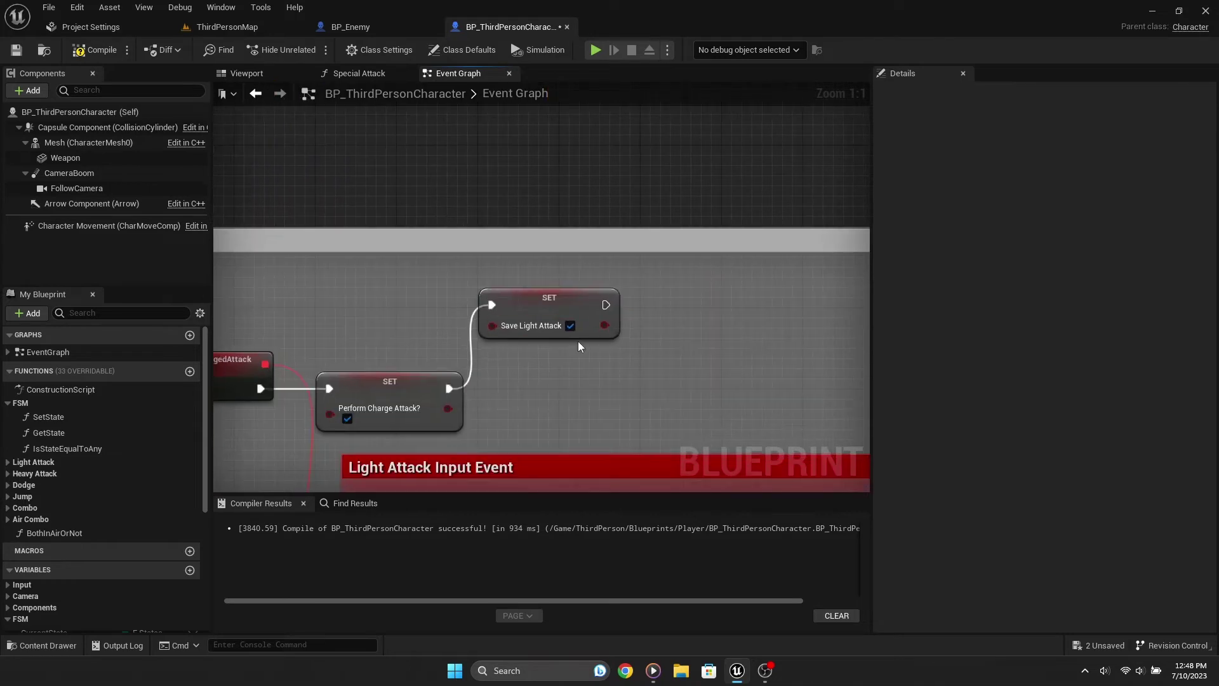
pyautogui.moveTo(569, 299); pyautogui.dragTo(672, 386)
pyautogui.moveTo(610, 310); pyautogui.dragTo(443, 245, button='right')
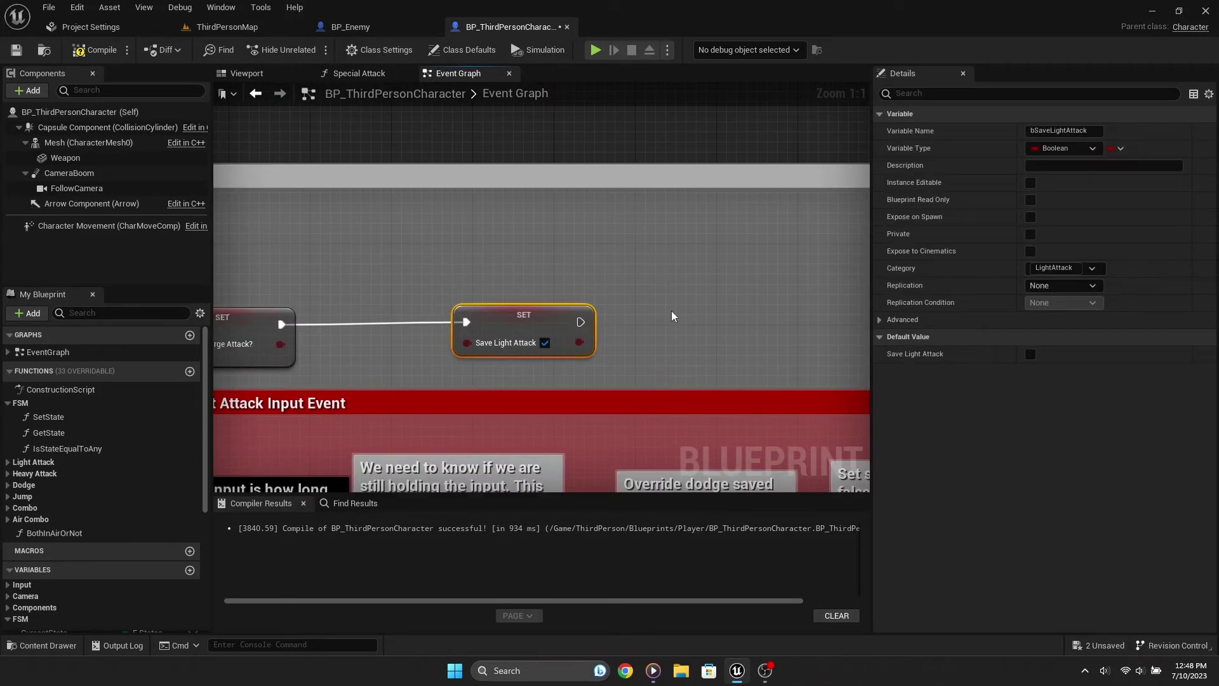
# Step: Wrap the SET Save Light Attack node in a comment: 'instead of calling the function directly we can just save the attack…'
pyautogui.write('c')
pyautogui.write('ead')
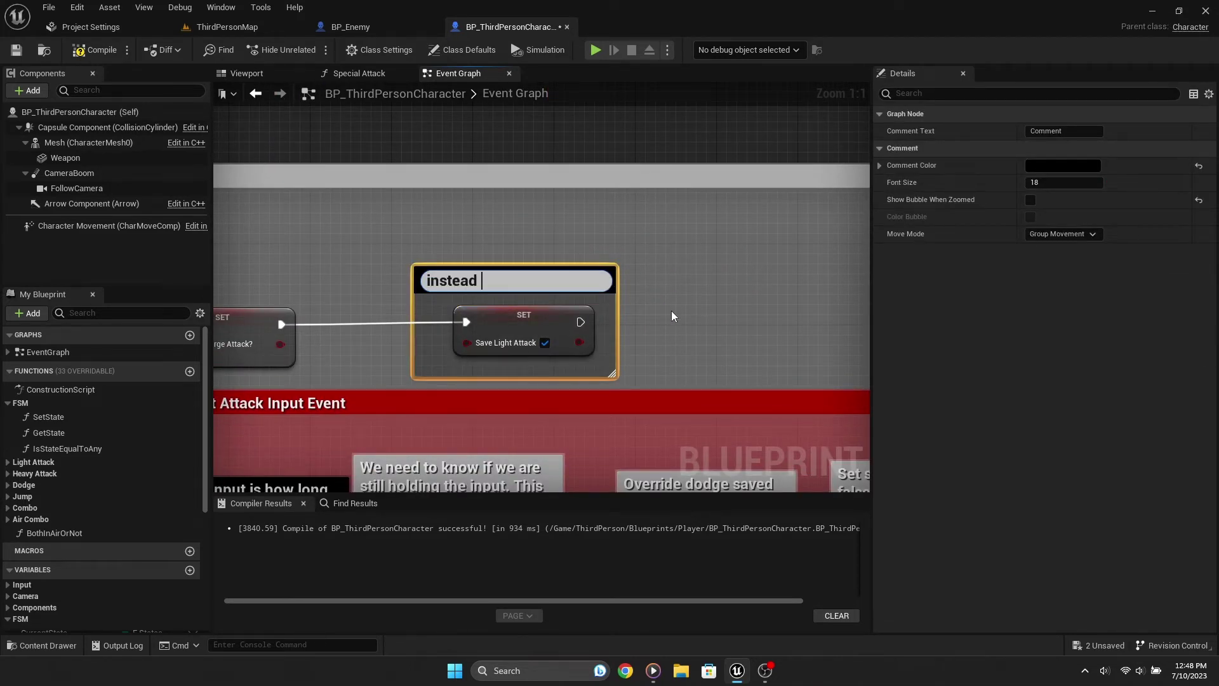
pyautogui.write(' of calling the func')
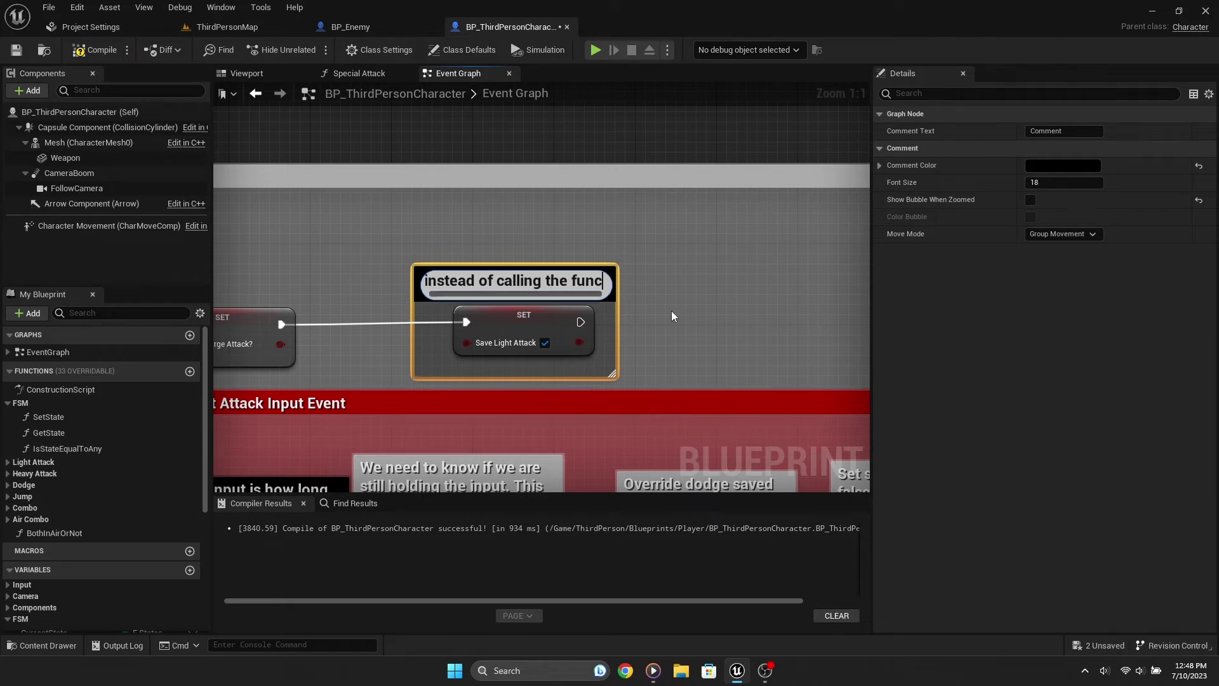
pyautogui.write('tion directly')
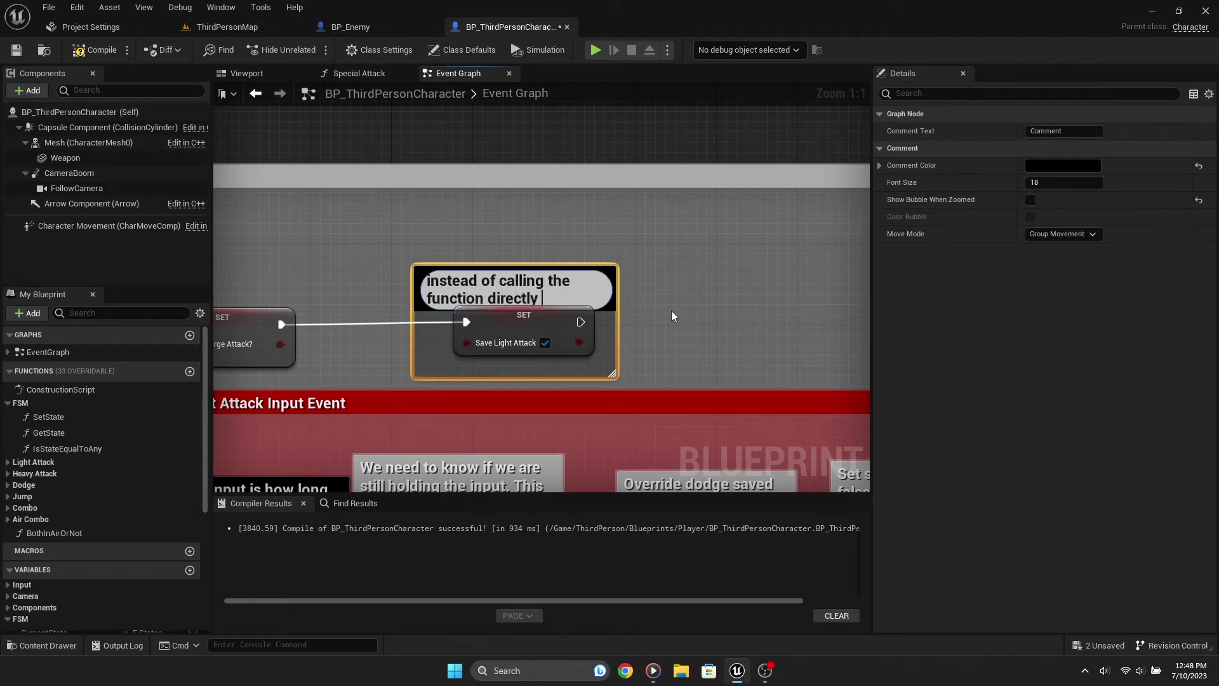
pyautogui.write(' we can just save')
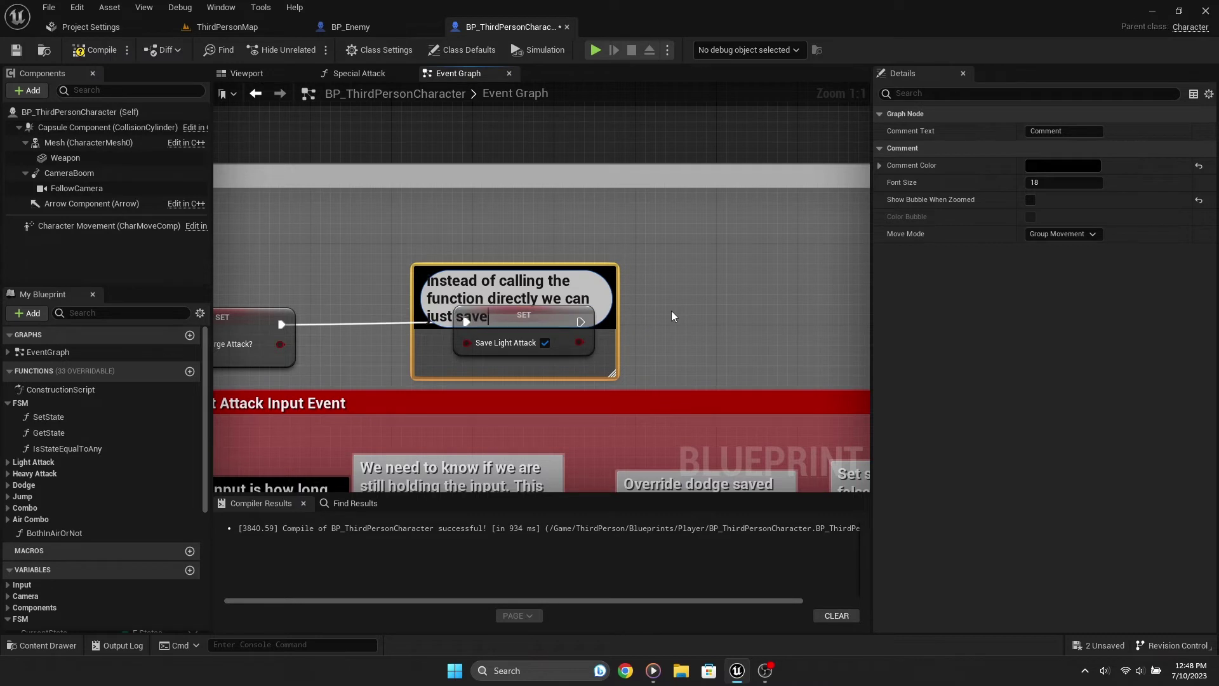
pyautogui.write(' the attack so the')
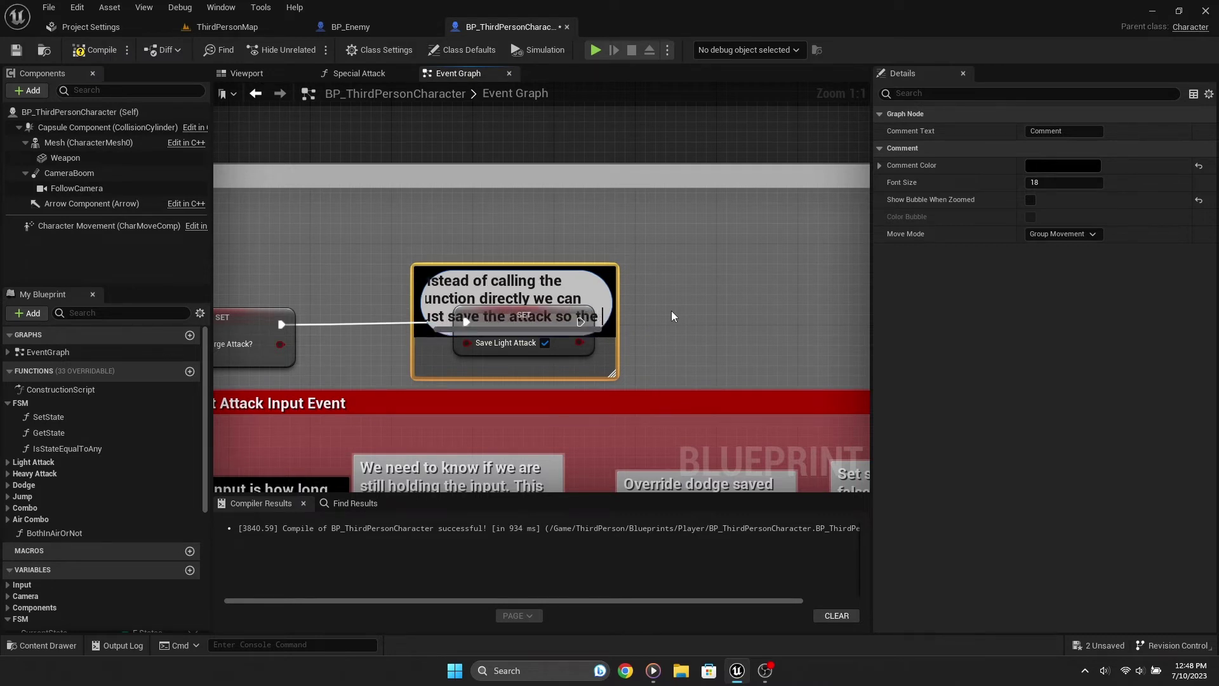
pyautogui.write(' save attac')
pyautogui.hotkey('ctrl', 'BackSpace')
pyautogui.write('lig')
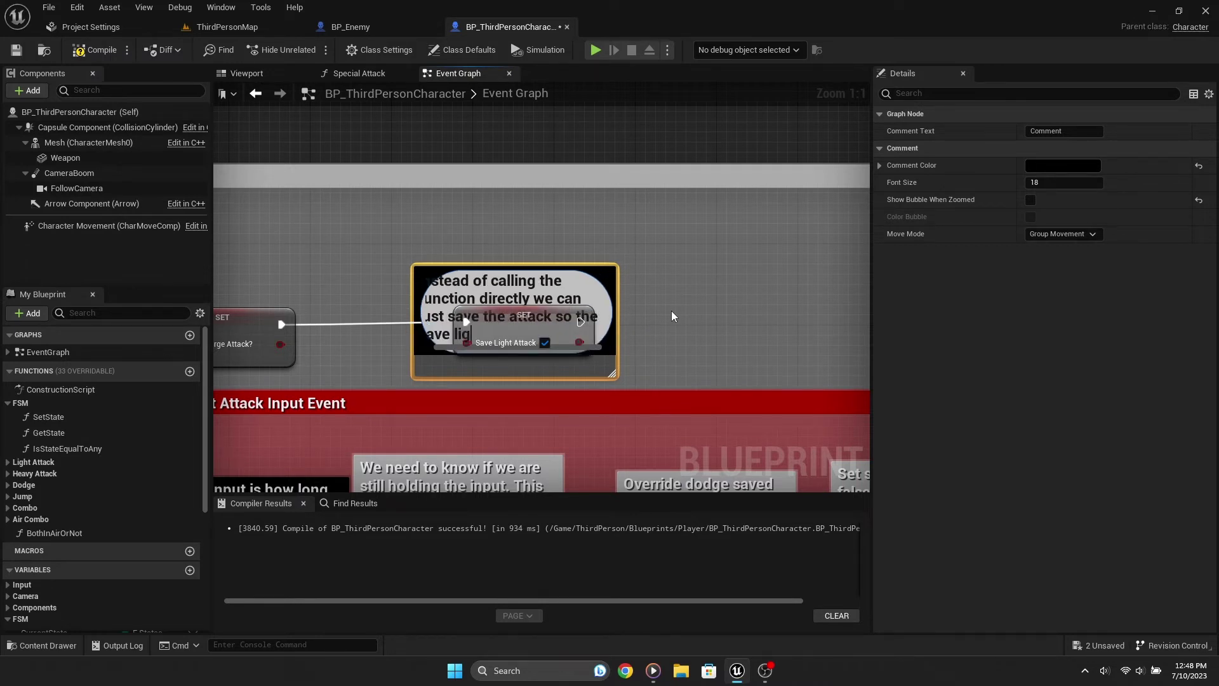
pyautogui.write('ht attack eve')
pyautogui.write('nt')
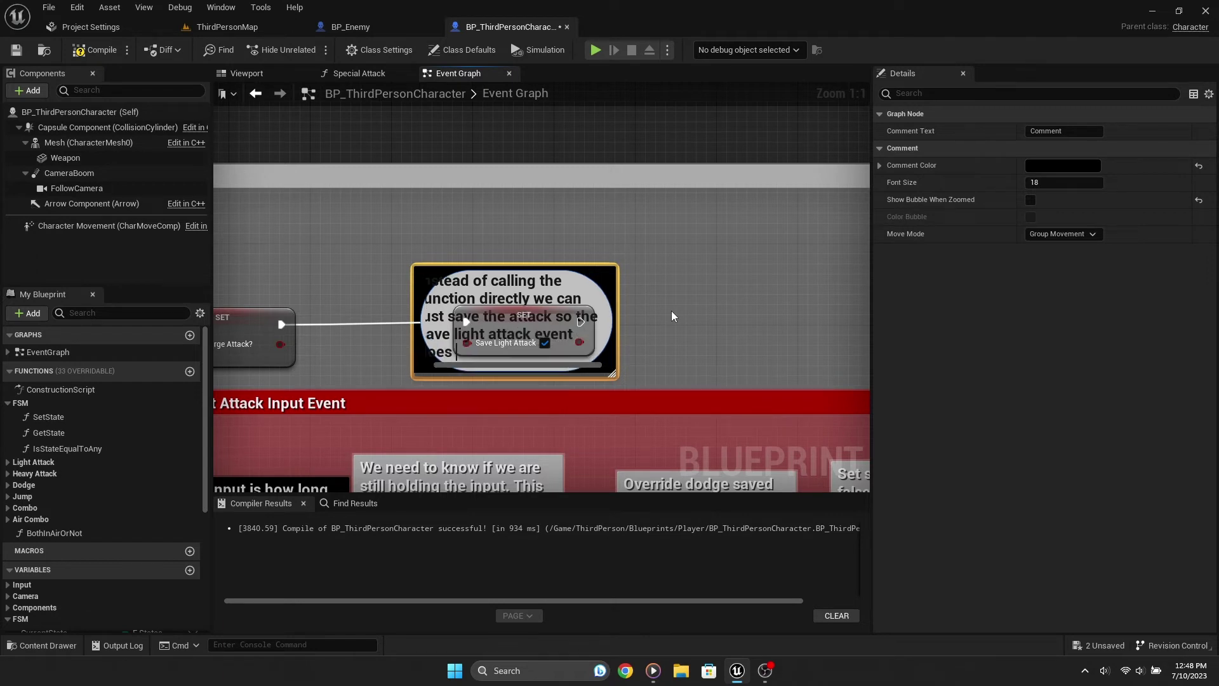
pyautogui.write('o call for us')
pyautogui.press('Return')
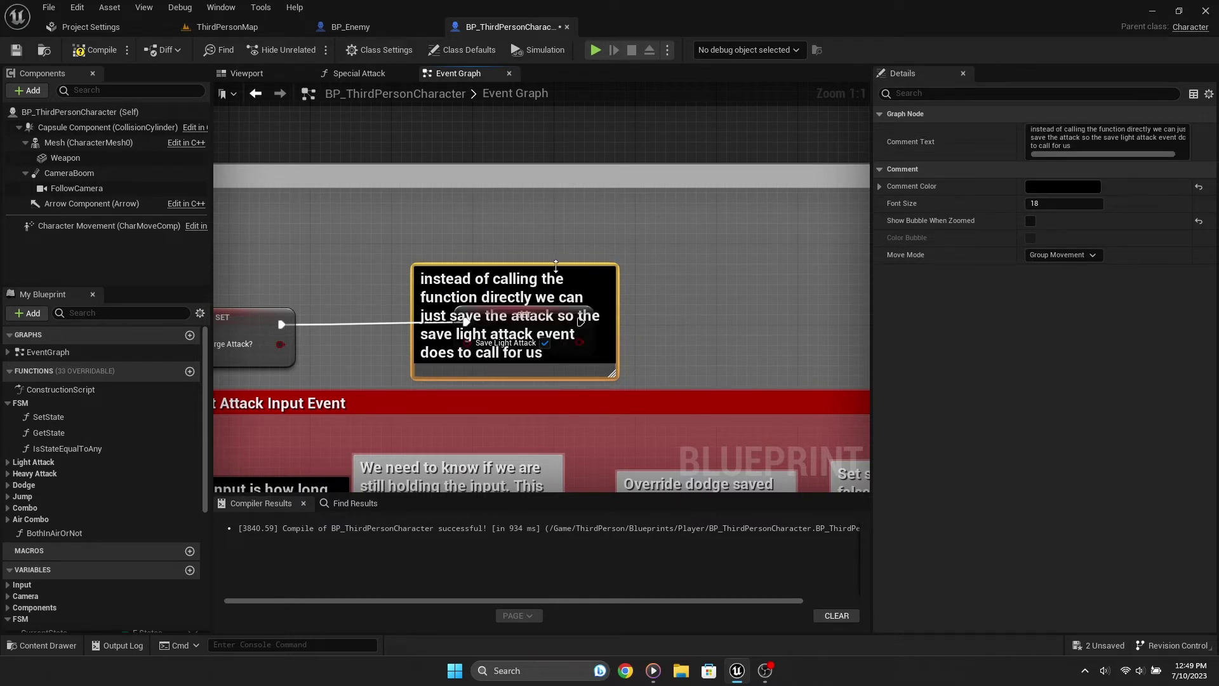
pyautogui.moveTo(555, 266); pyautogui.dragTo(556, 169)
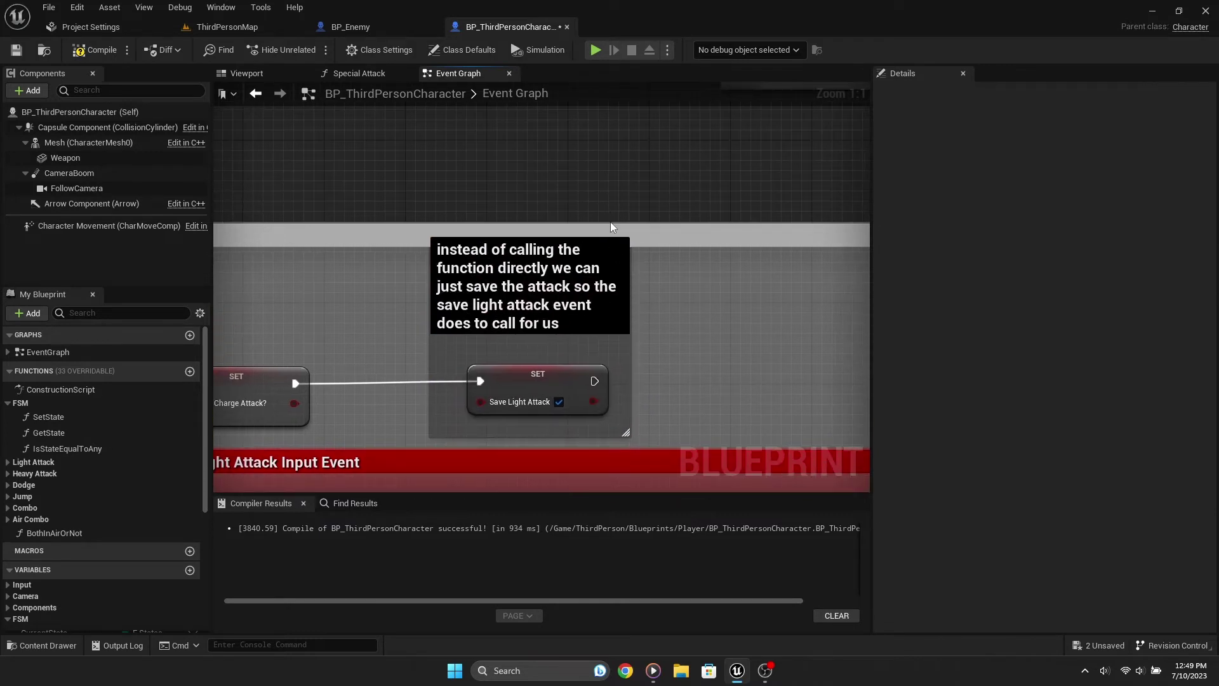
pyautogui.moveTo(611, 226); pyautogui.dragTo(644, 241, button='right')
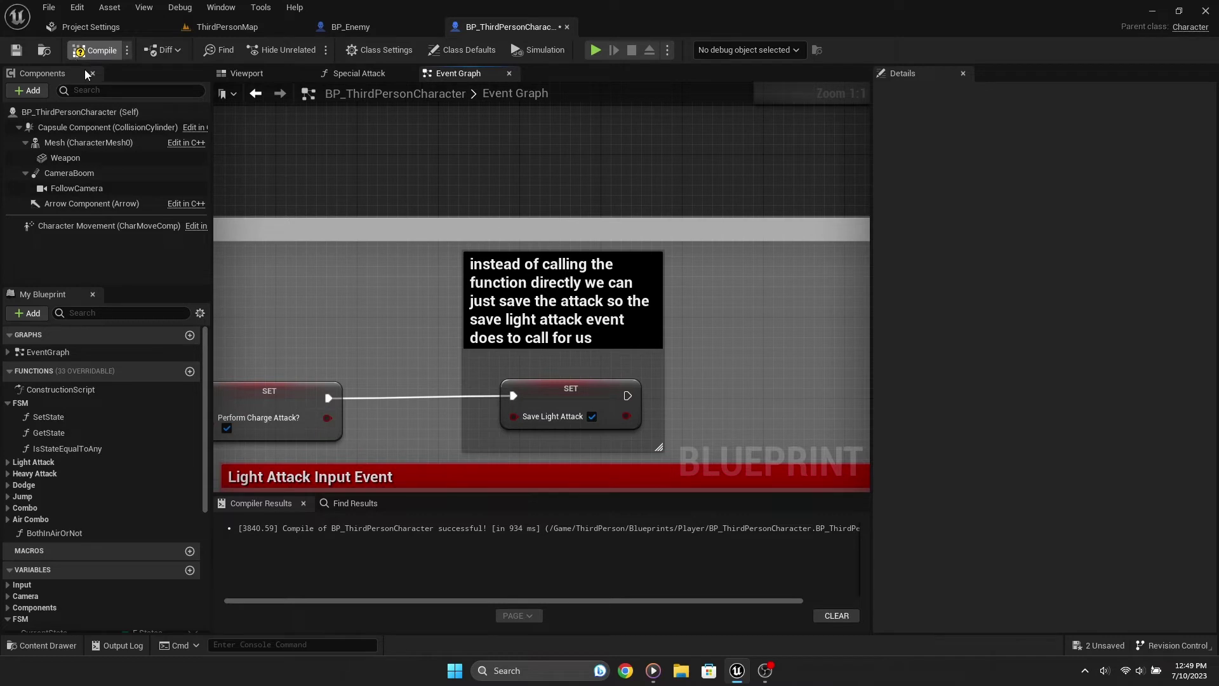
# Step: Compile the character blueprint
pyautogui.click(89, 51)
pyautogui.moveTo(851, 230); pyautogui.dragTo(565, 230, button='right')
pyautogui.scroll(-6, 523, 211)
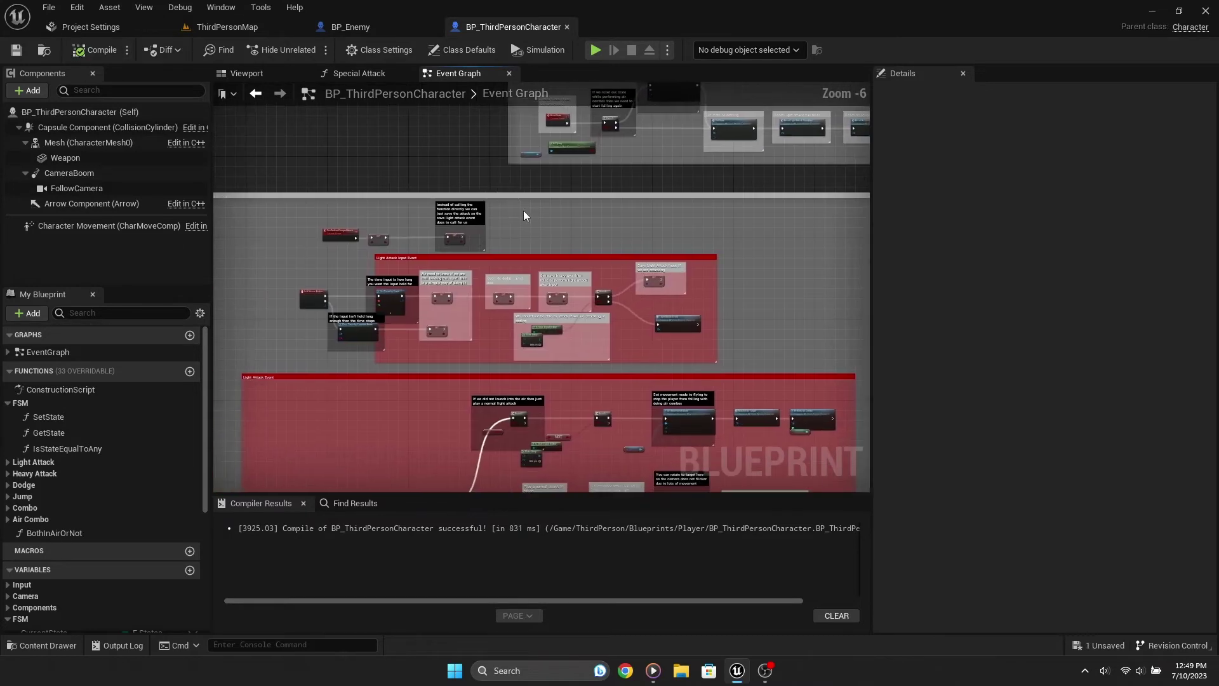
pyautogui.scroll(6, 531, 303)
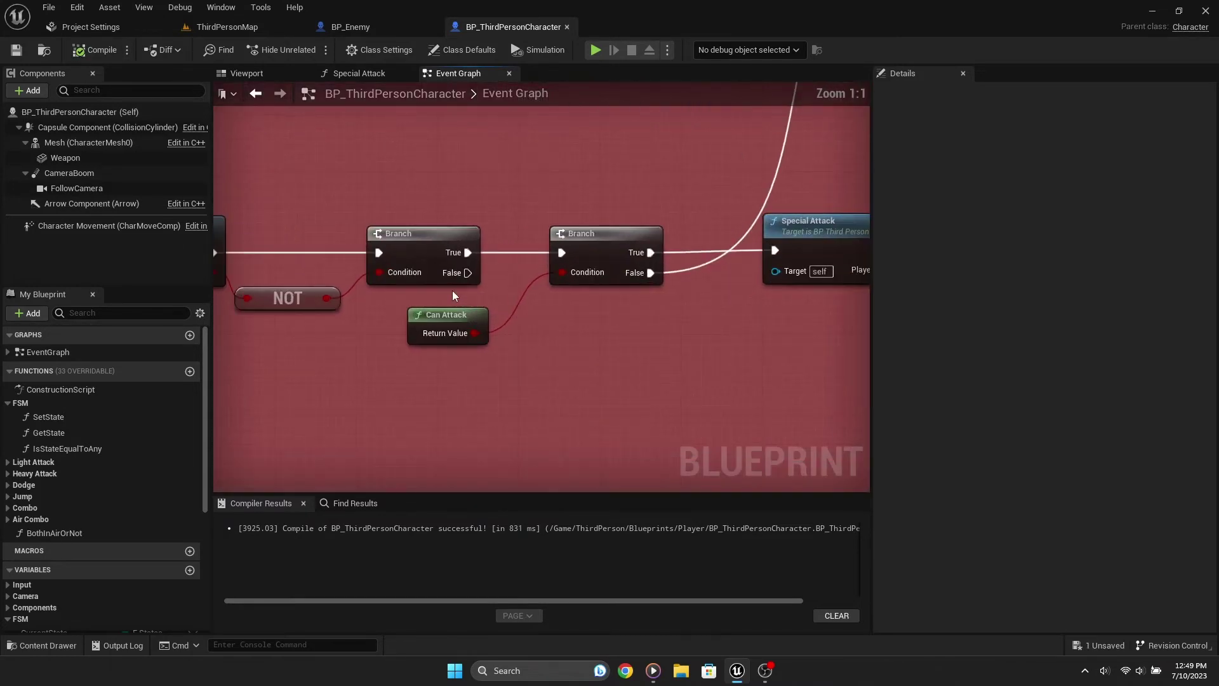
# Step: Check the Can Attack function, then start a Play-In-Editor test in ThirdPersonMap with Alt+P
pyautogui.doubleClick(473, 330)
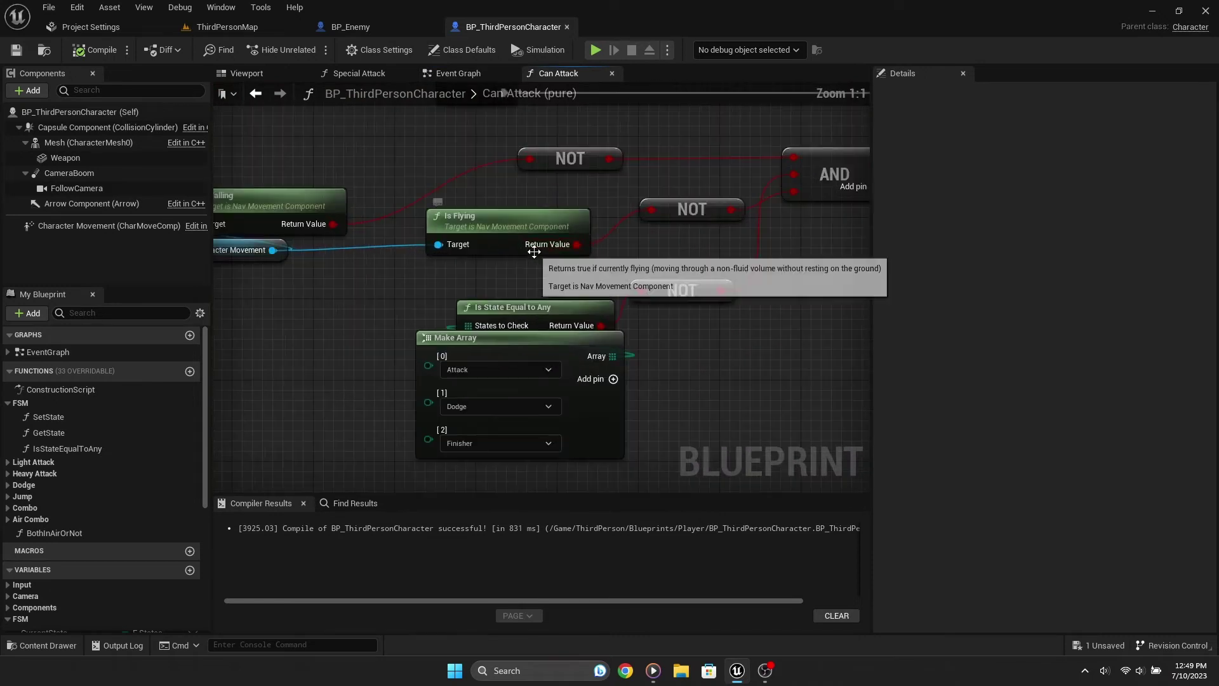
pyautogui.click(213, 25)
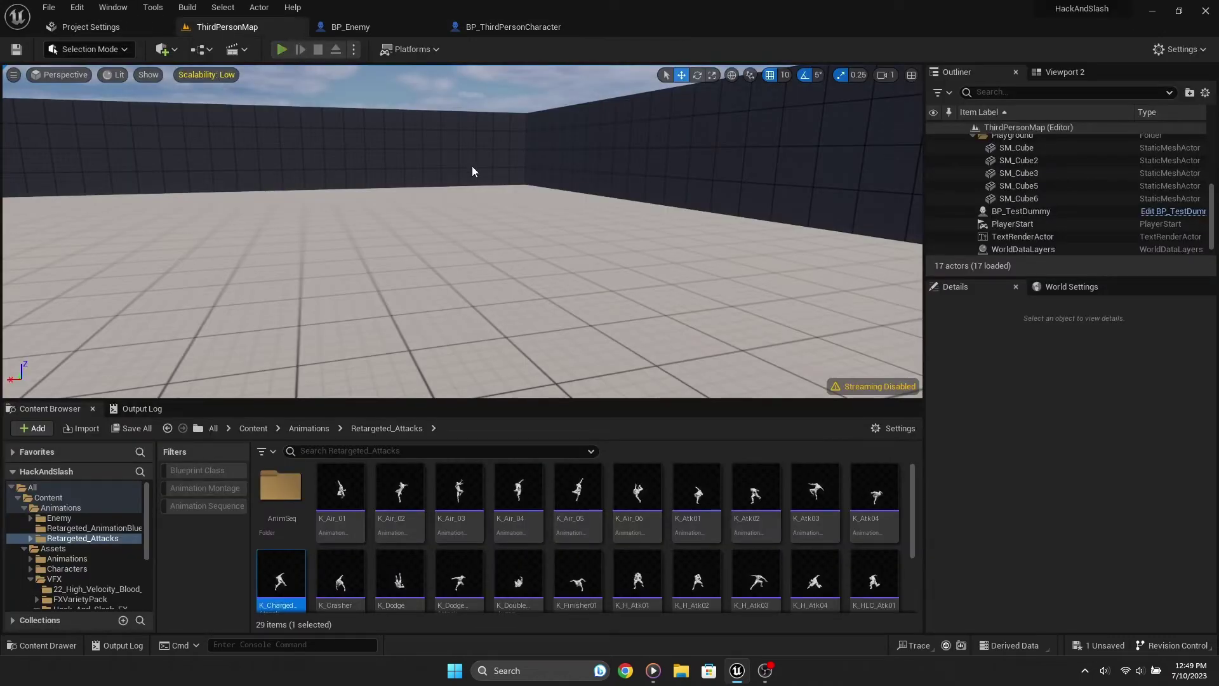
pyautogui.hotkey('alt', 'p')
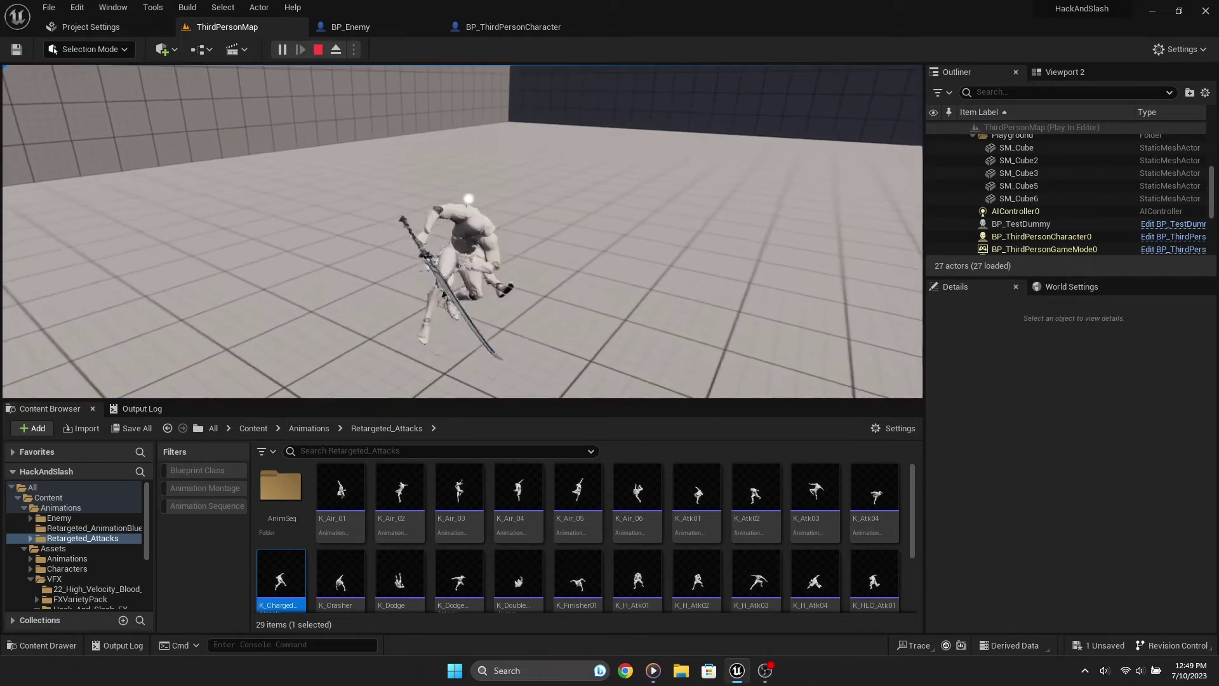
# Step: Stop the play test and review Can Attack's NOT, Make Array and AND checks before returning to the Event Graph
pyautogui.press('Escape')
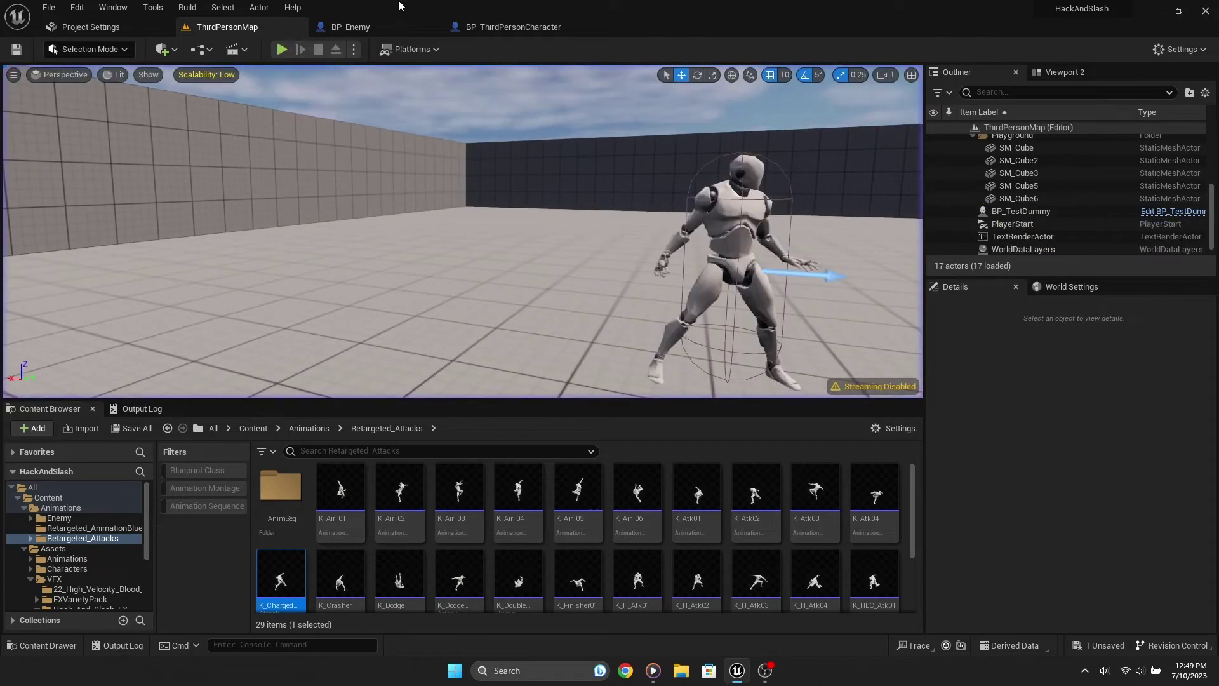
pyautogui.click(399, 25)
pyautogui.click(489, 27)
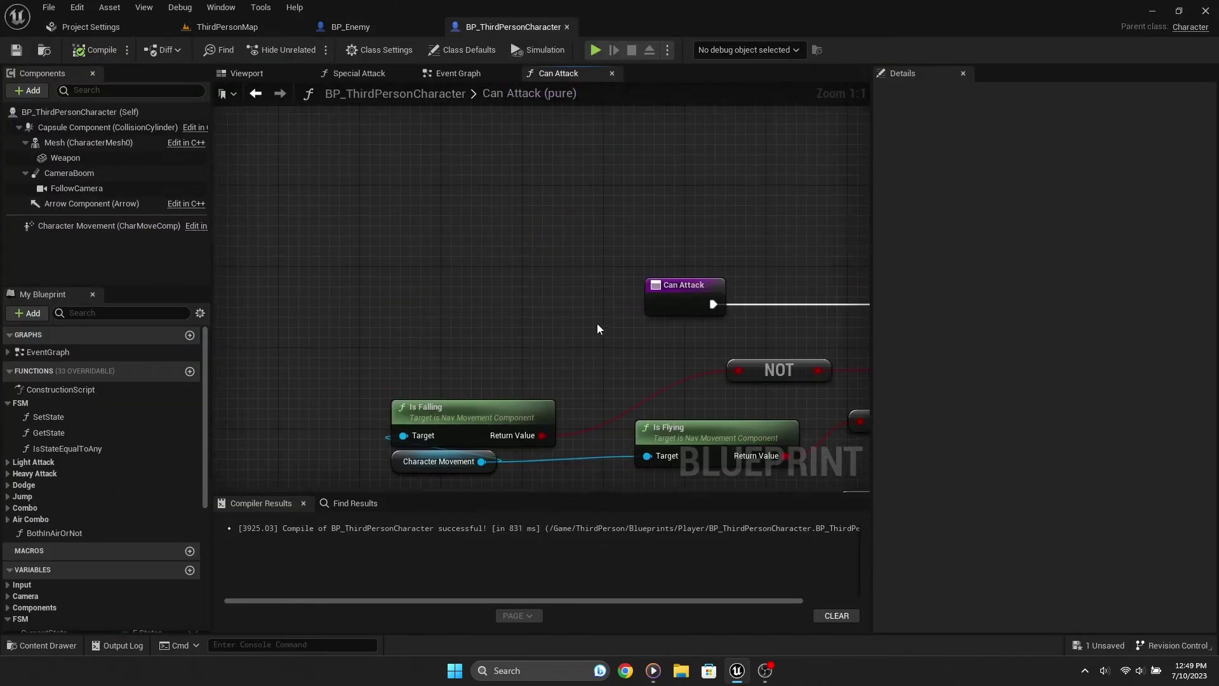
pyautogui.moveTo(597, 329); pyautogui.dragTo(303, 250, button='right')
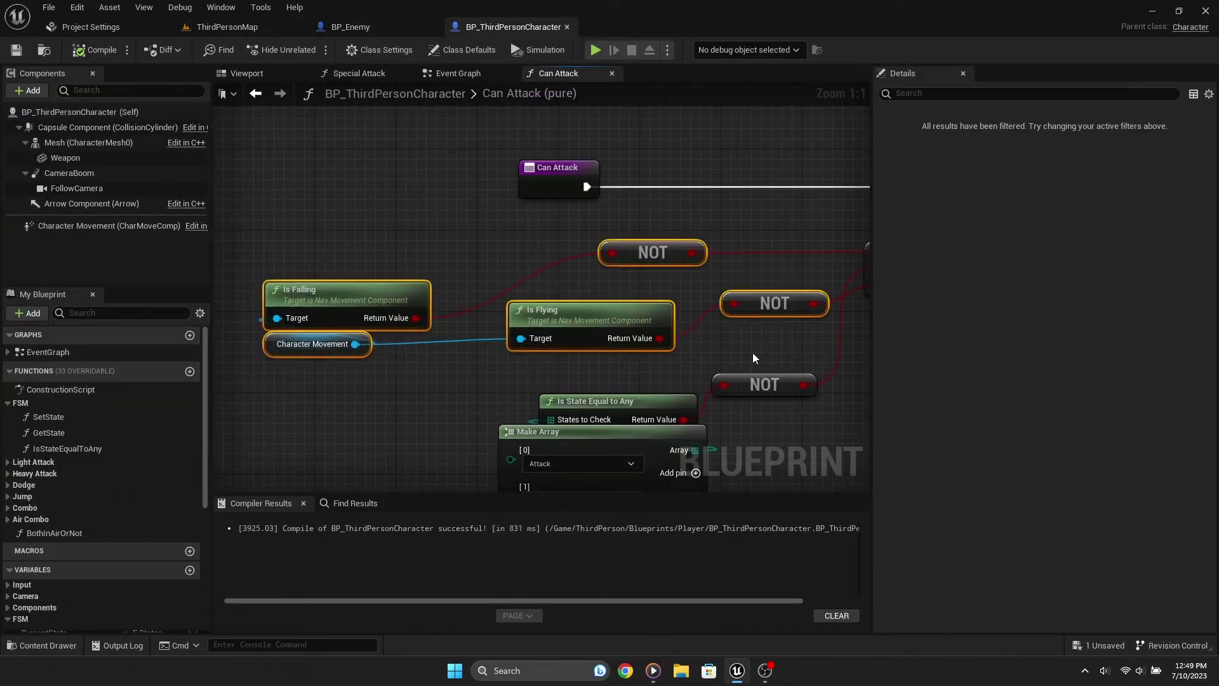
pyautogui.moveTo(753, 354); pyautogui.dragTo(626, 228, button='right')
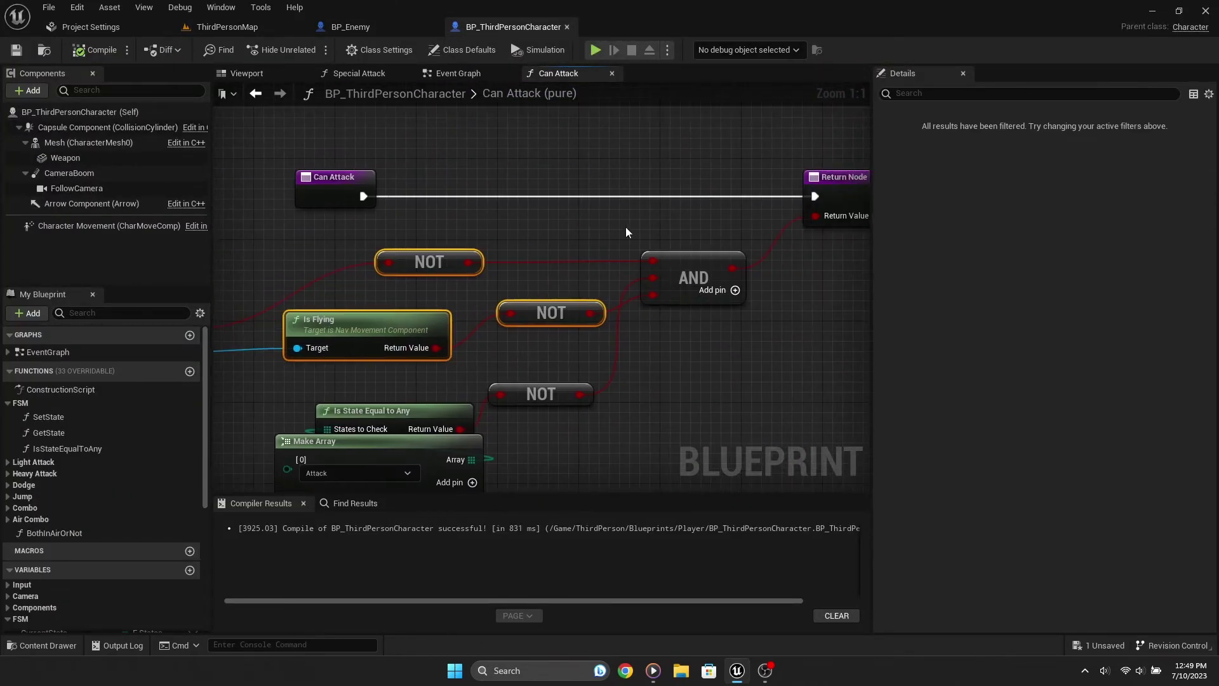
pyautogui.click(444, 75)
pyautogui.scroll(-5, 444, 178)
pyautogui.moveTo(501, 219)
pyautogui.mouseDown(button='right')
pyautogui.moveTo(597, 332)
pyautogui.moveTo(439, 191)
pyautogui.mouseUp(button='right')
pyautogui.scroll(3, 567, 215)
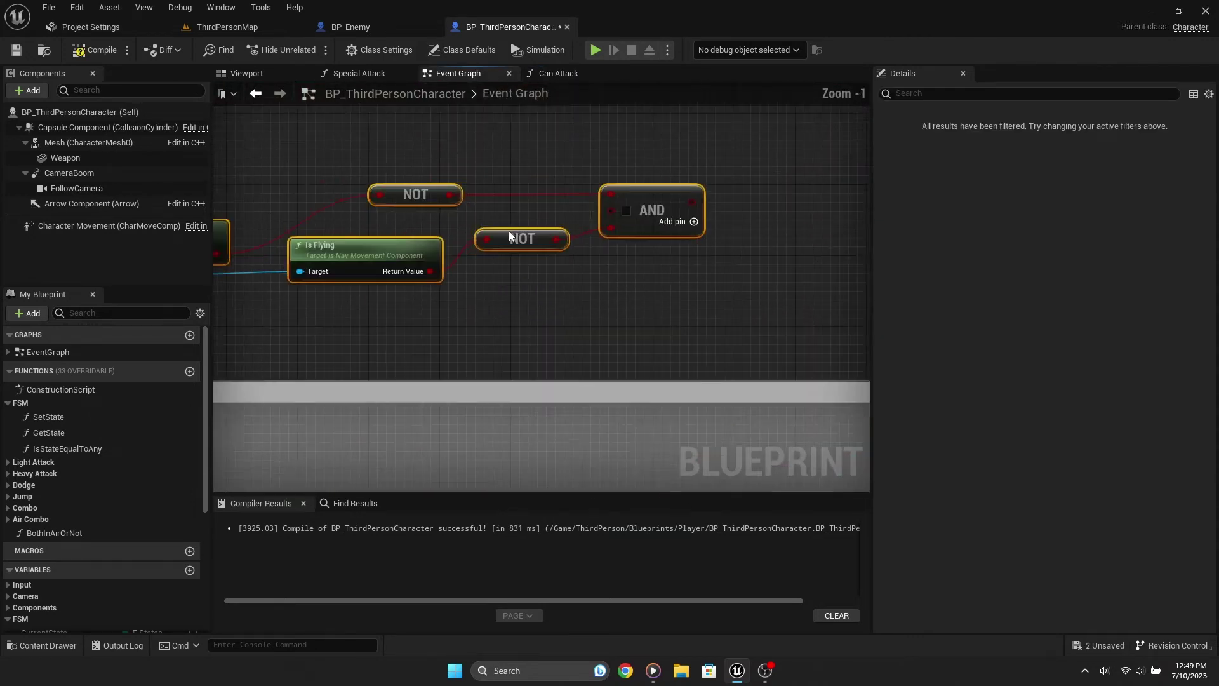
# Step: Add an Is State Equal to Any node fed by a Make Array of Dodge and Finisher
pyautogui.moveTo(77, 452); pyautogui.dragTo(448, 254)
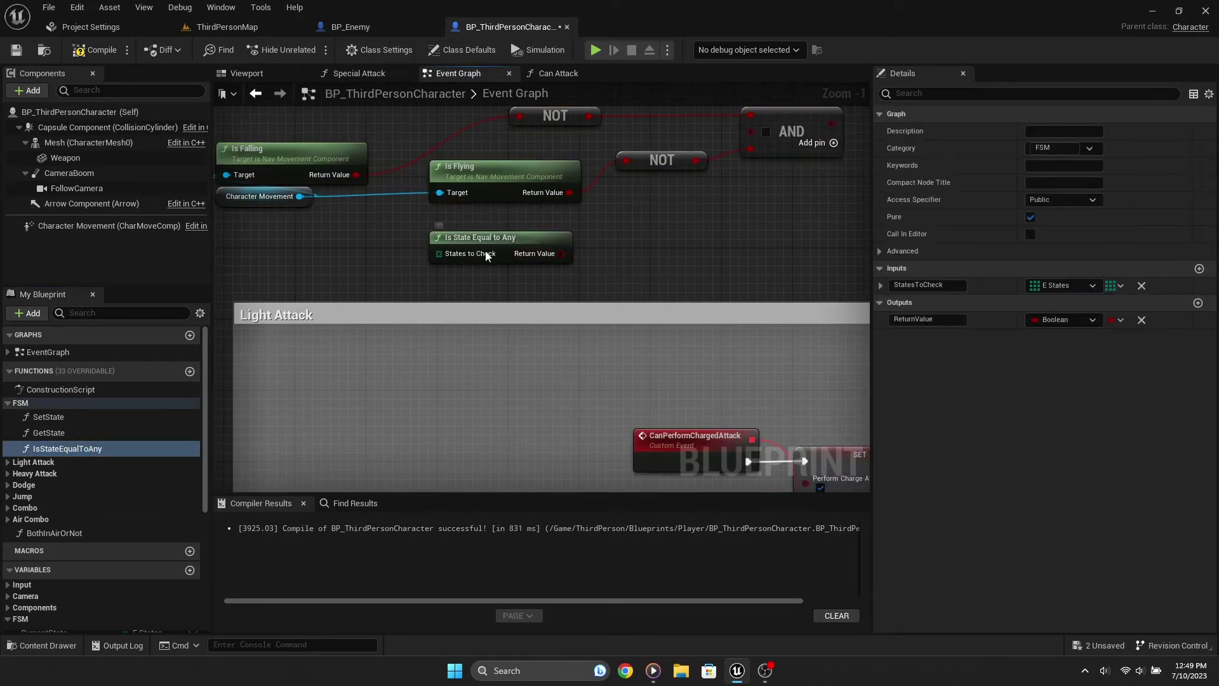
pyautogui.moveTo(390, 337); pyautogui.dragTo(389, 337)
pyautogui.click(436, 414)
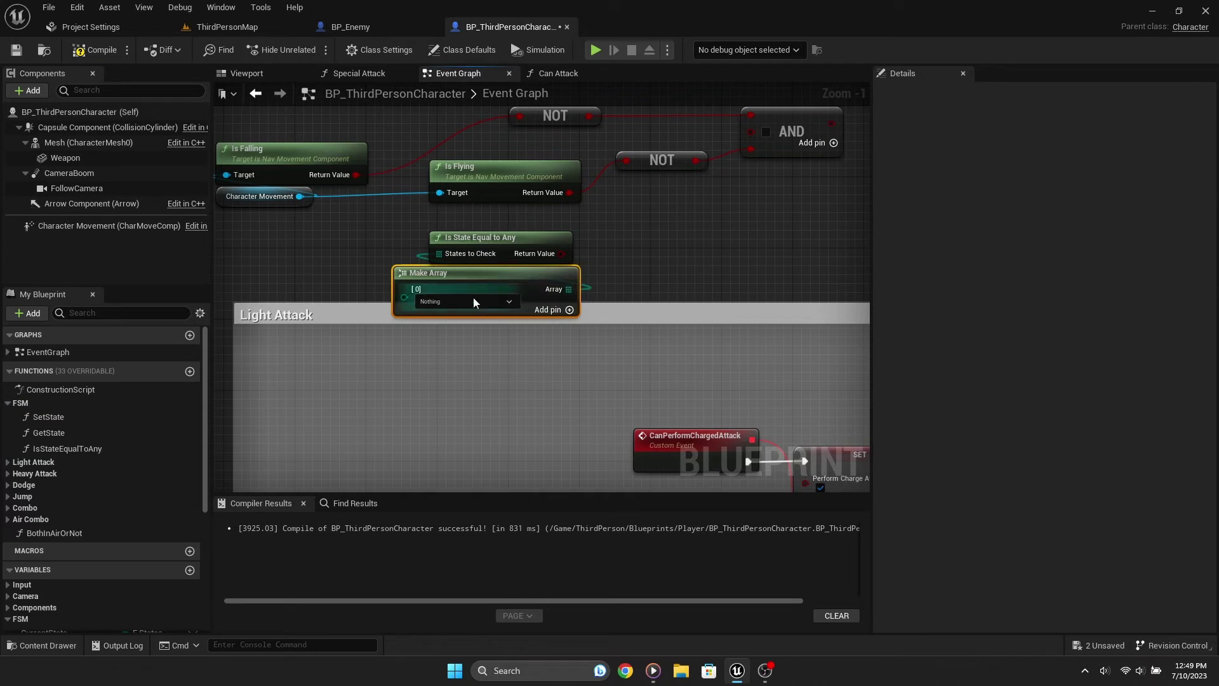
pyautogui.click(443, 321)
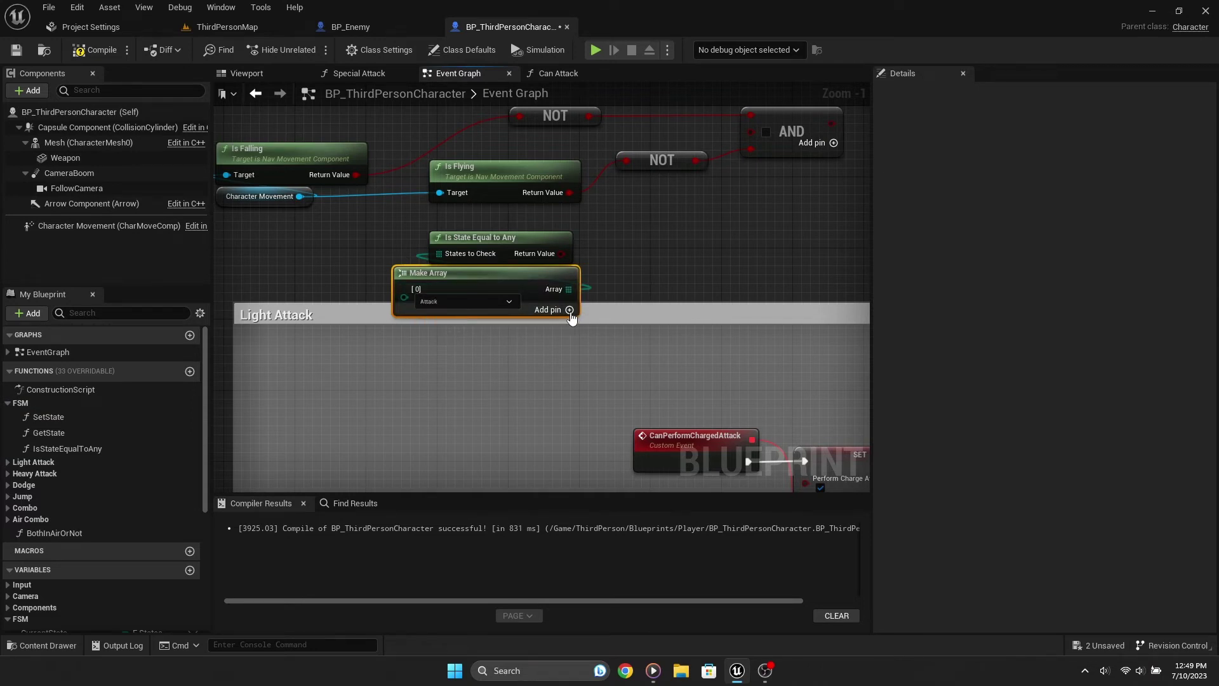
pyautogui.click(469, 334)
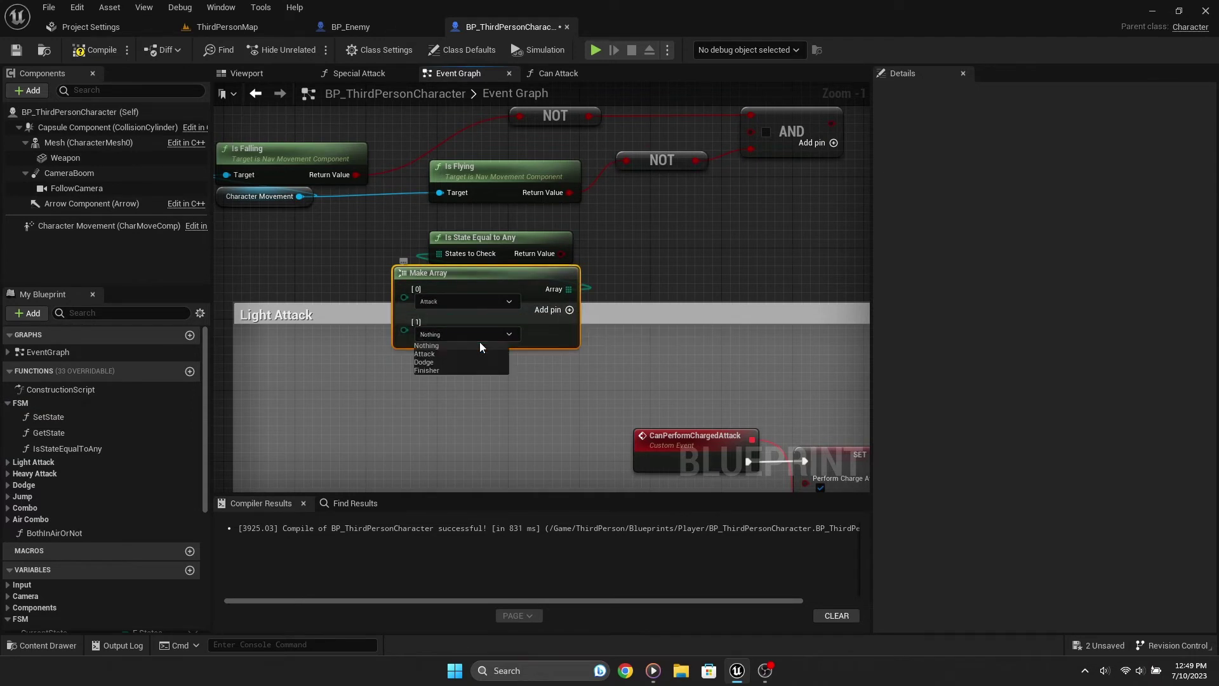
pyautogui.click(443, 368)
pyautogui.click(445, 301)
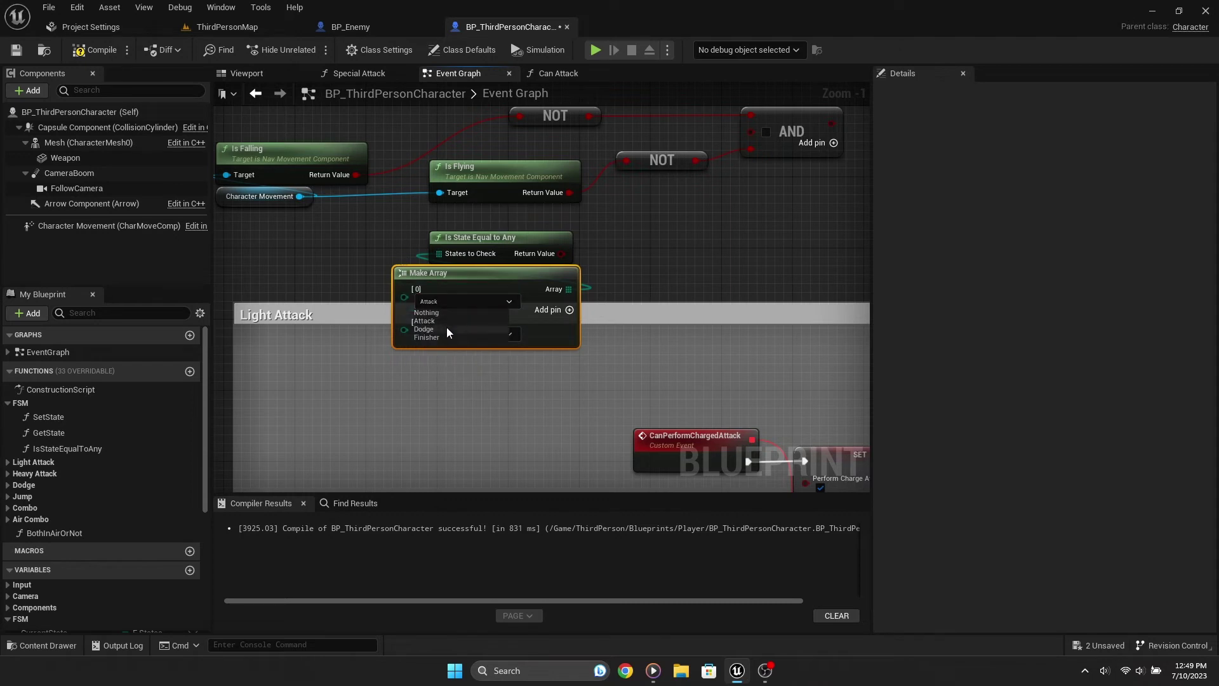
pyautogui.click(444, 327)
pyautogui.scroll(-2, 445, 326)
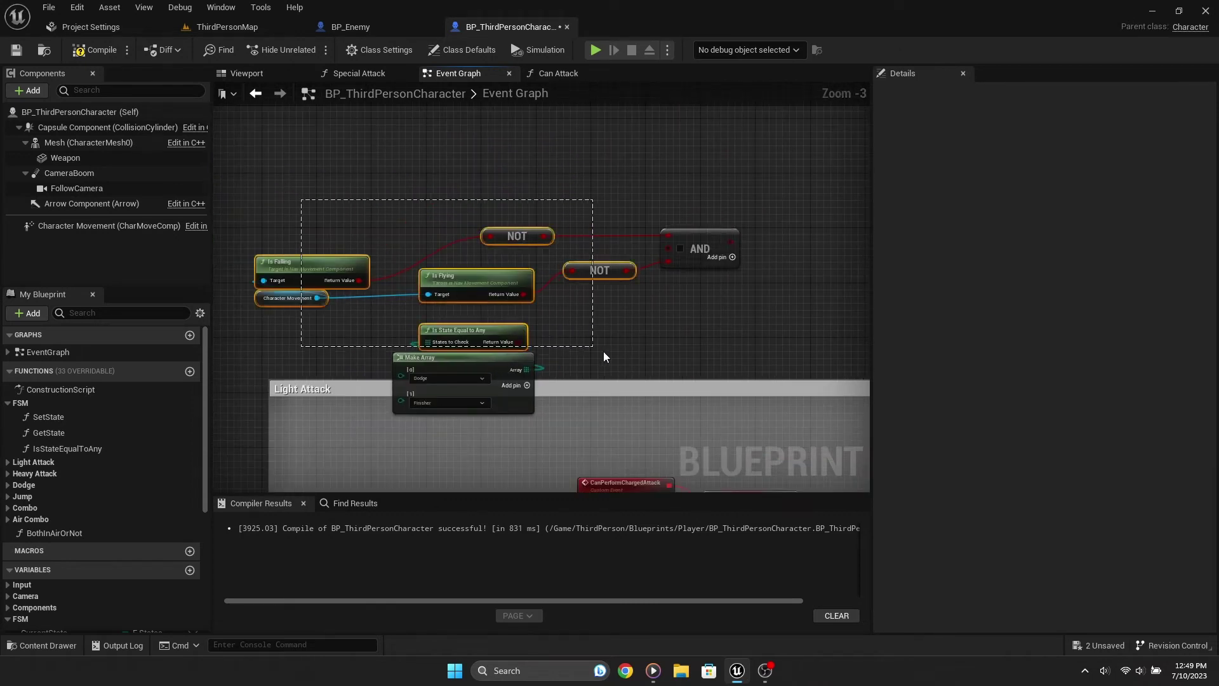
pyautogui.moveTo(723, 233); pyautogui.dragTo(730, 158)
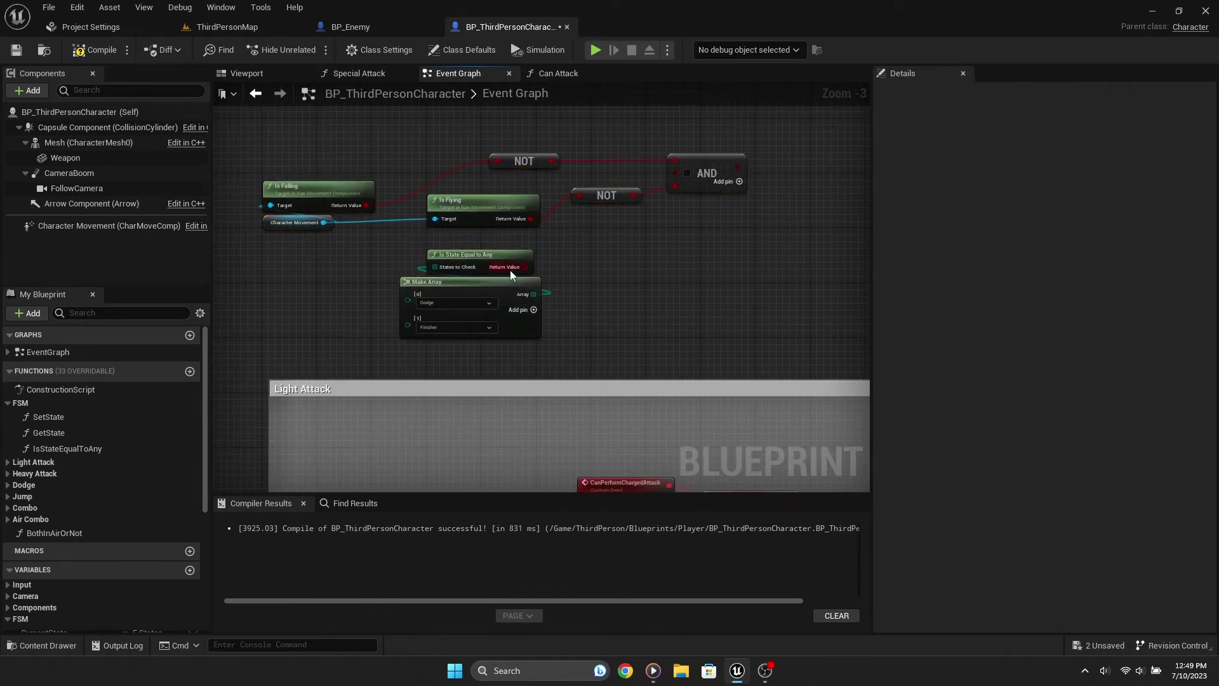
# Step: Negate the state check with a NOT node and wrap the condition nodes in a comment
pyautogui.moveTo(598, 231)
pyautogui.mouseDown()
pyautogui.moveTo(616, 246)
pyautogui.moveTo(547, 260)
pyautogui.mouseUp()
pyautogui.write('not')
pyautogui.press('Return')
pyautogui.scroll(3, 613, 246)
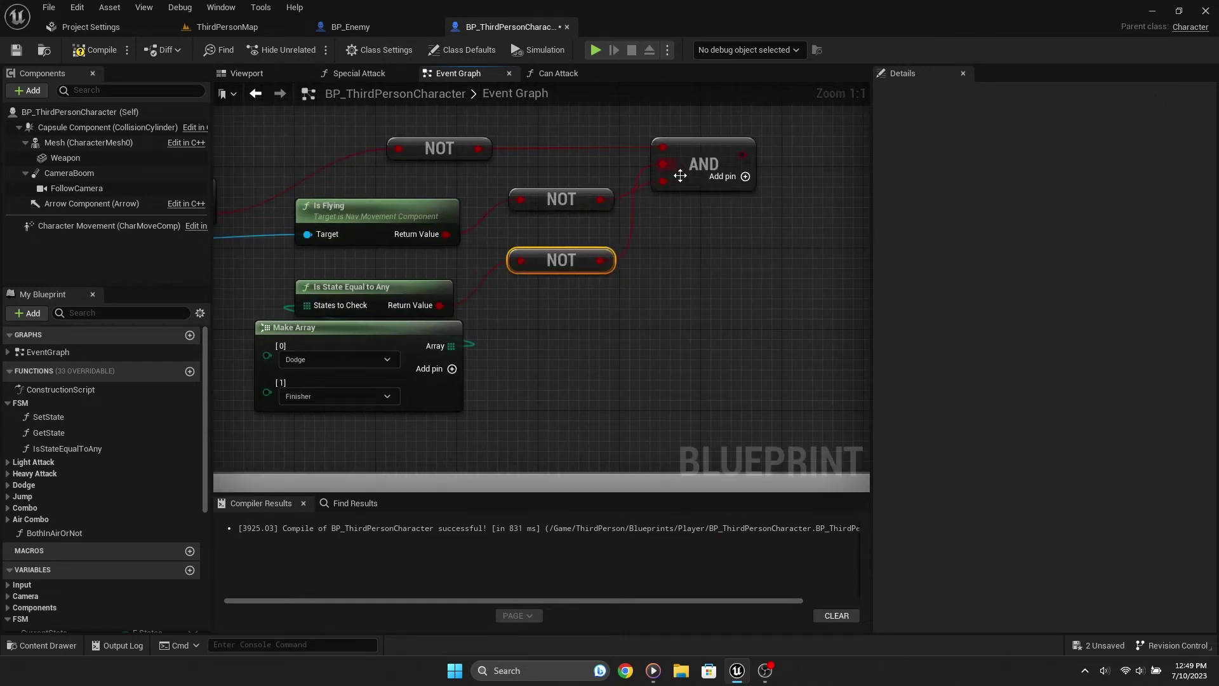
pyautogui.click(683, 234)
pyautogui.scroll(-2, 683, 233)
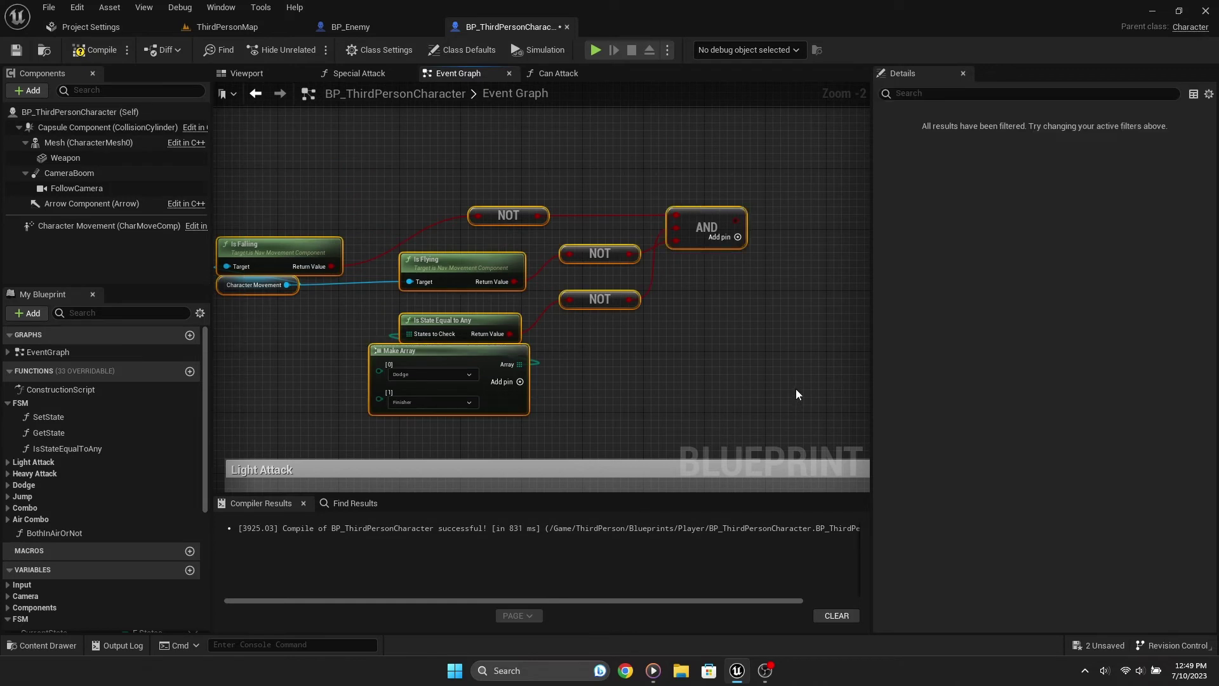
pyautogui.press('c')
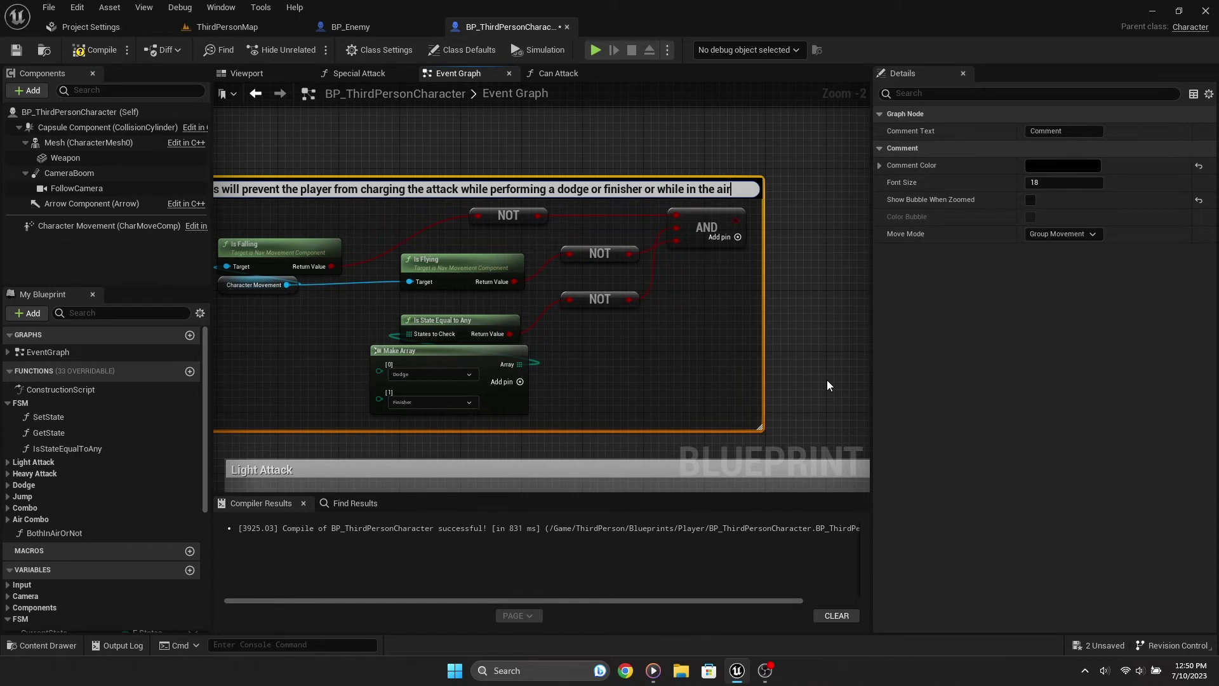
# Step: Commit the comment title about blocking charging during a dodge, finisher or mid-air
pyautogui.click(827, 379)
pyautogui.moveTo(772, 395)
pyautogui.mouseDown(button='right')
pyautogui.moveTo(575, 259)
pyautogui.moveTo(677, 260)
pyautogui.mouseUp(button='right')
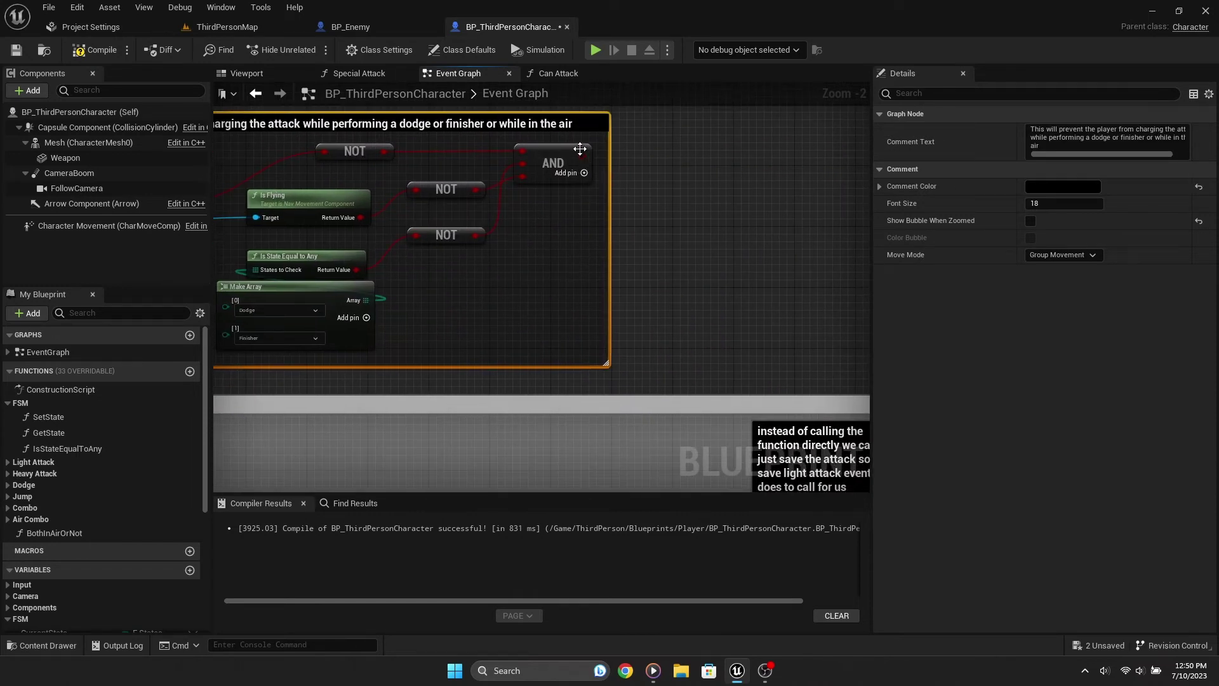
pyautogui.scroll(-2, 759, 280)
pyautogui.scroll(4, 578, 363)
# Step: Insert a Branch after CanPerformChargedAttack, with its True output driving the charge SET node
pyautogui.moveTo(530, 352); pyautogui.dragTo(377, 351)
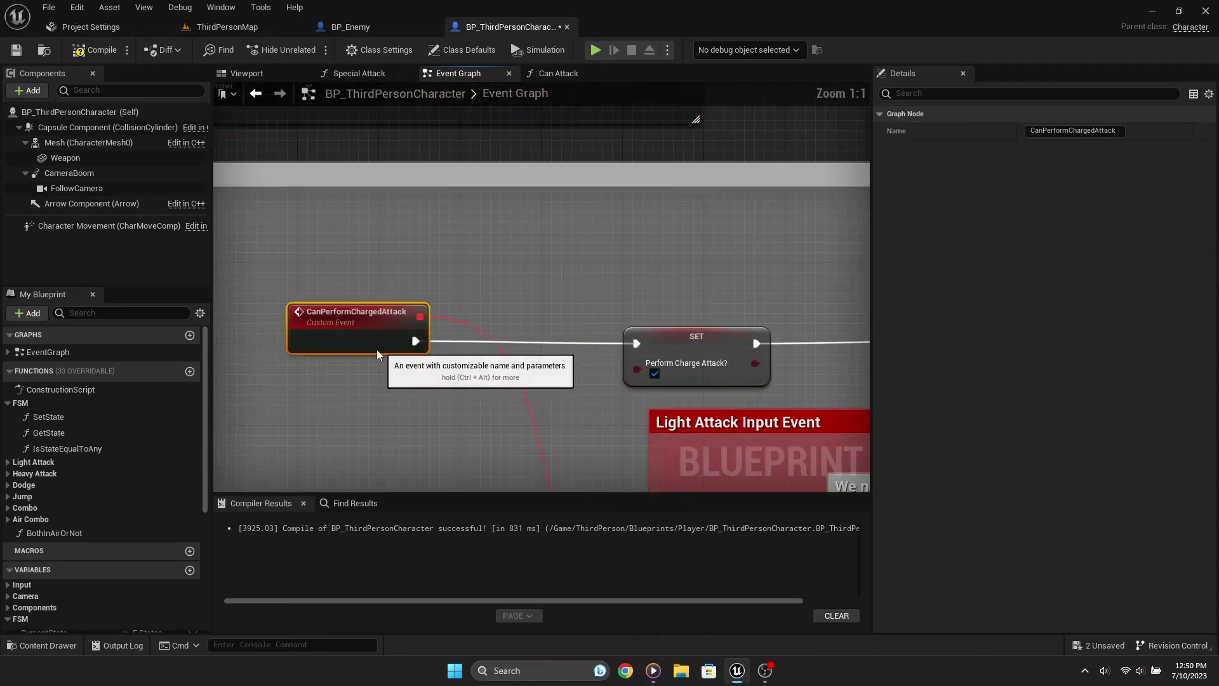
pyautogui.moveTo(496, 349); pyautogui.dragTo(497, 349)
pyautogui.write('branch')
pyautogui.press('Return')
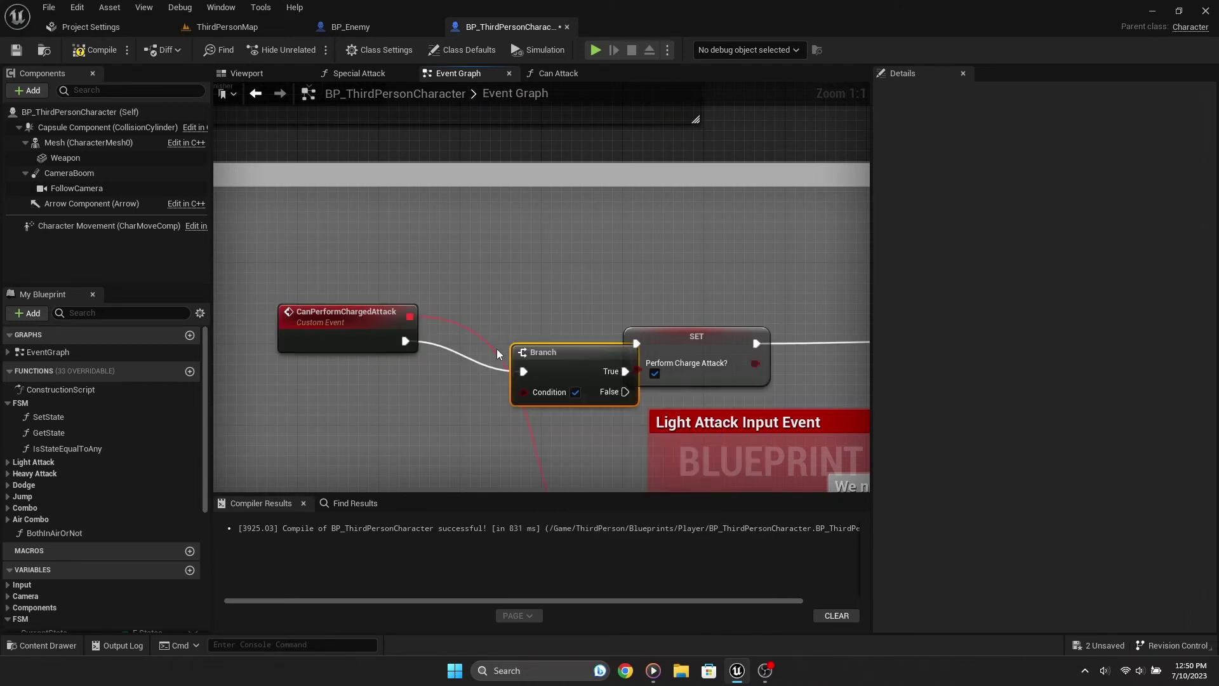
pyautogui.moveTo(574, 341); pyautogui.dragTo(652, 323)
pyautogui.moveTo(652, 323); pyautogui.dragTo(591, 289, button='right')
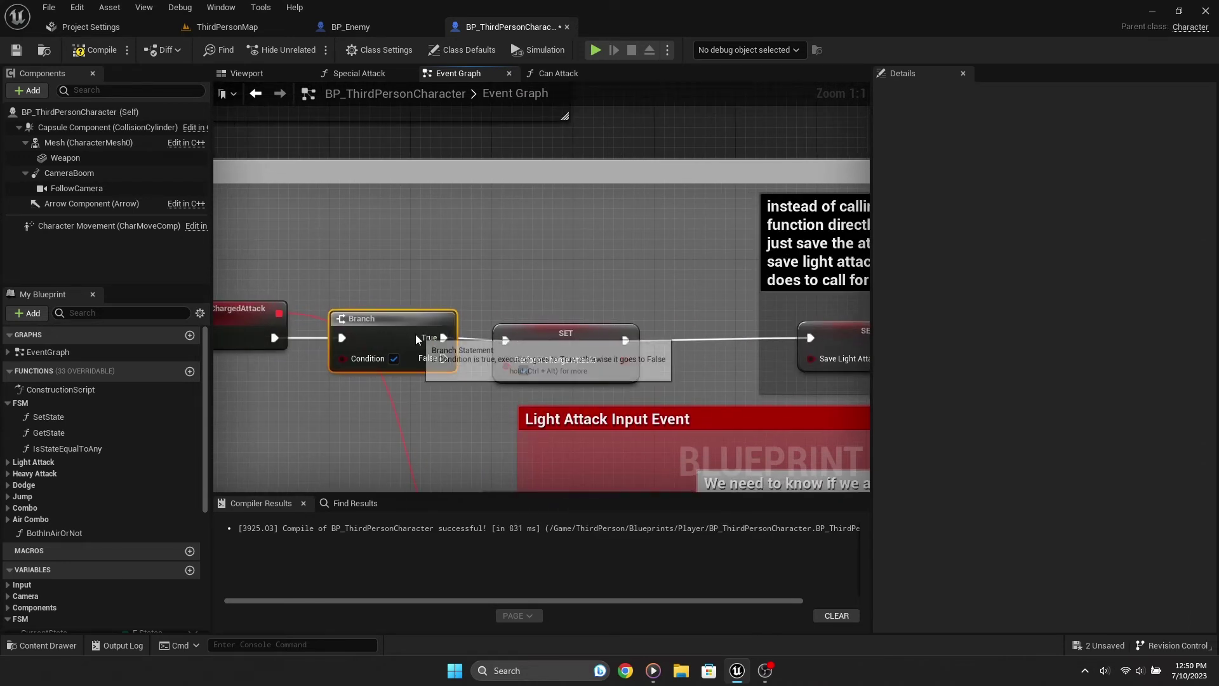
pyautogui.click(286, 278)
pyautogui.moveTo(529, 330); pyautogui.dragTo(448, 338, button='right')
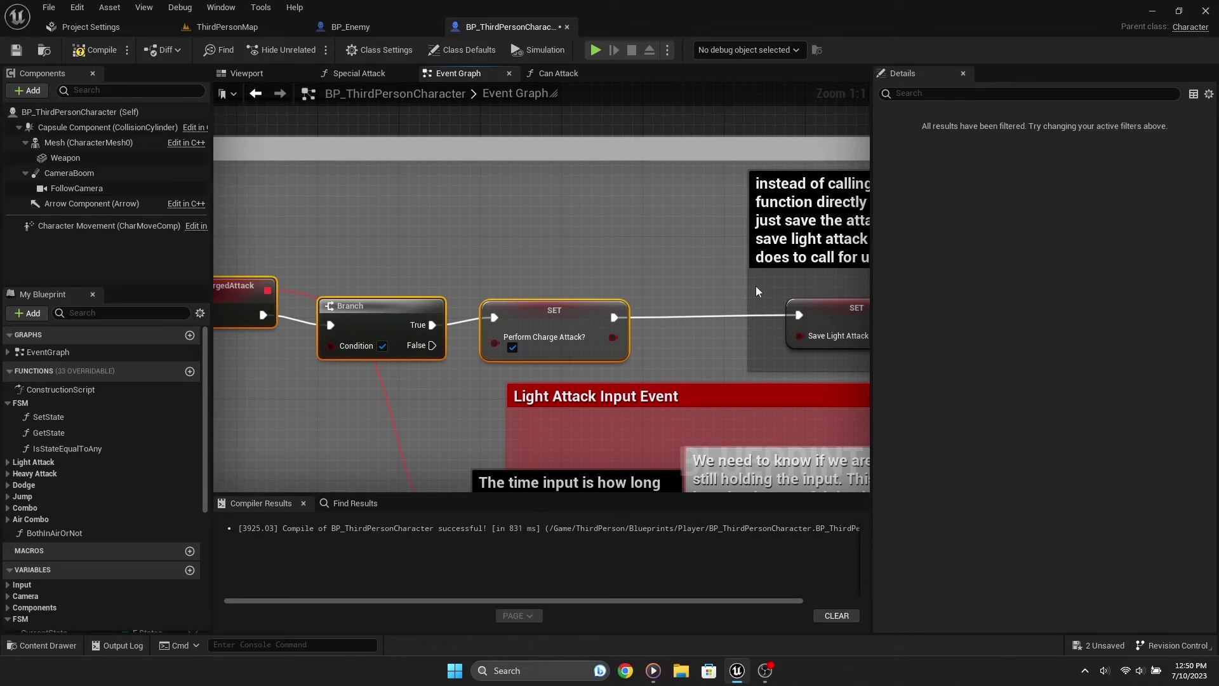
# Step: Move the commented condition block up and left, next to the charge-attack input logic
pyautogui.moveTo(757, 291); pyautogui.dragTo(749, 190, button='right')
pyautogui.scroll(-3, 745, 181)
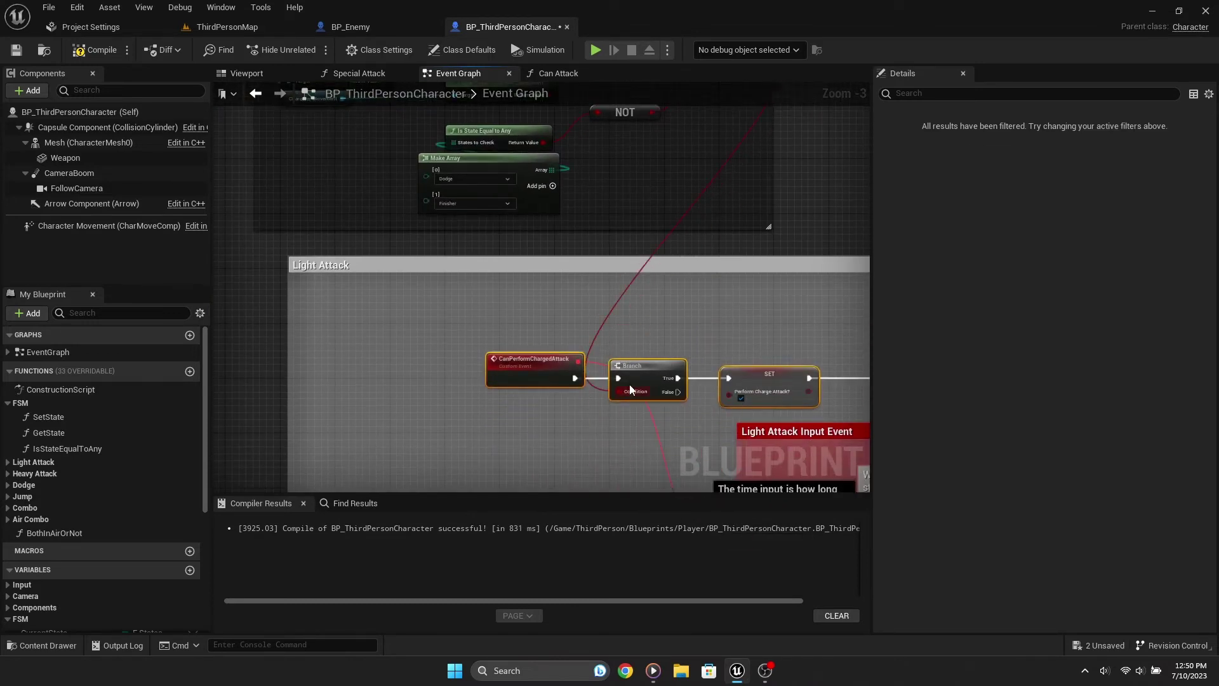
pyautogui.moveTo(522, 279); pyautogui.dragTo(666, 368, button='right')
pyautogui.scroll(-4, 666, 368)
pyautogui.moveTo(519, 256); pyautogui.dragTo(735, 406)
pyautogui.scroll(3, 683, 338)
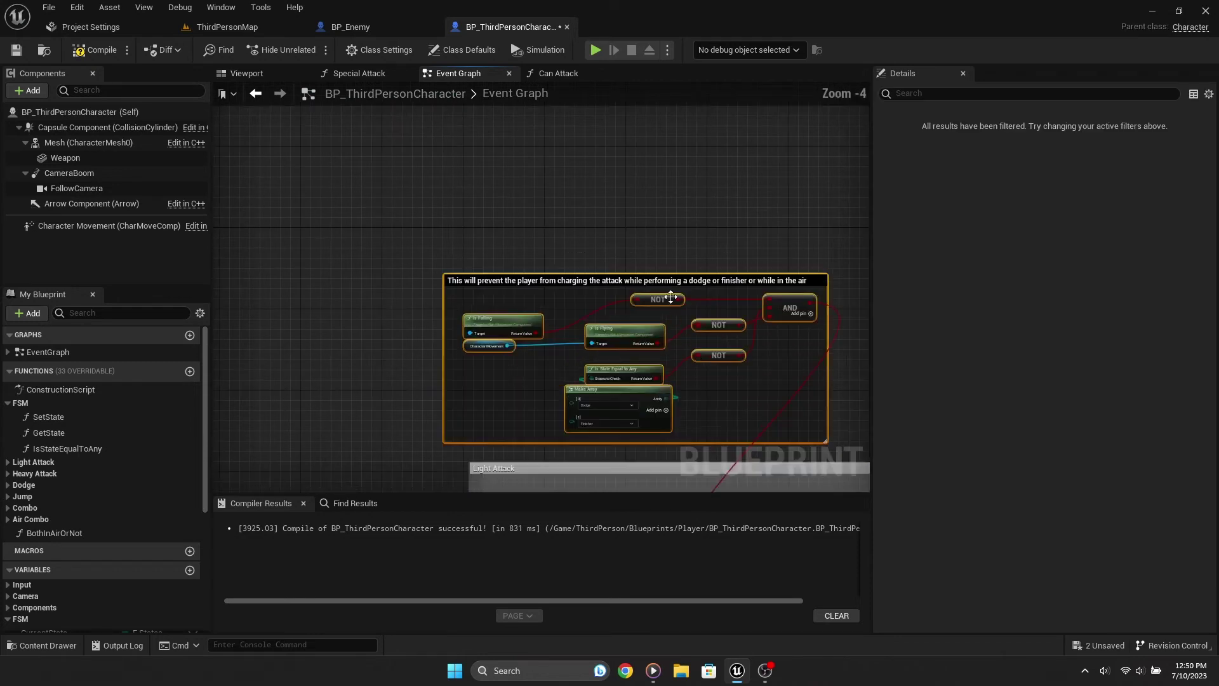
pyautogui.moveTo(680, 280); pyautogui.dragTo(471, 174)
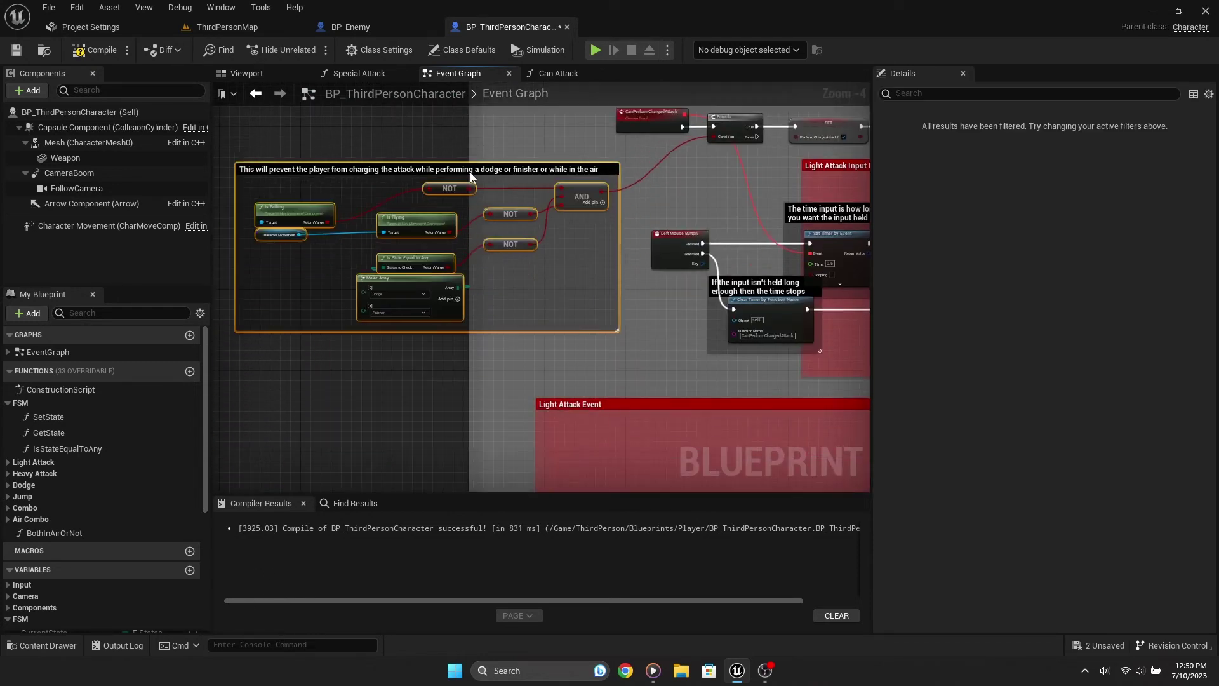
pyautogui.moveTo(620, 193); pyautogui.dragTo(481, 216, button='right')
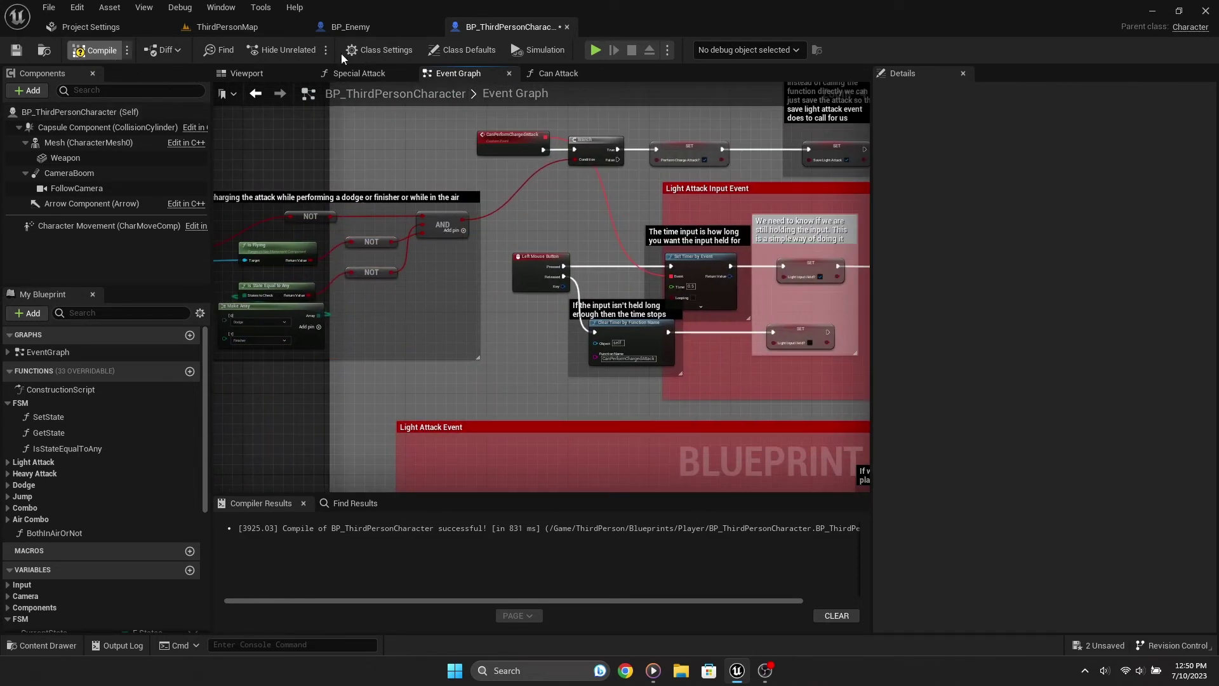
# Step: Return to the running ThirdPersonMap session and control the character to try the charged attack
pyautogui.click(238, 28)
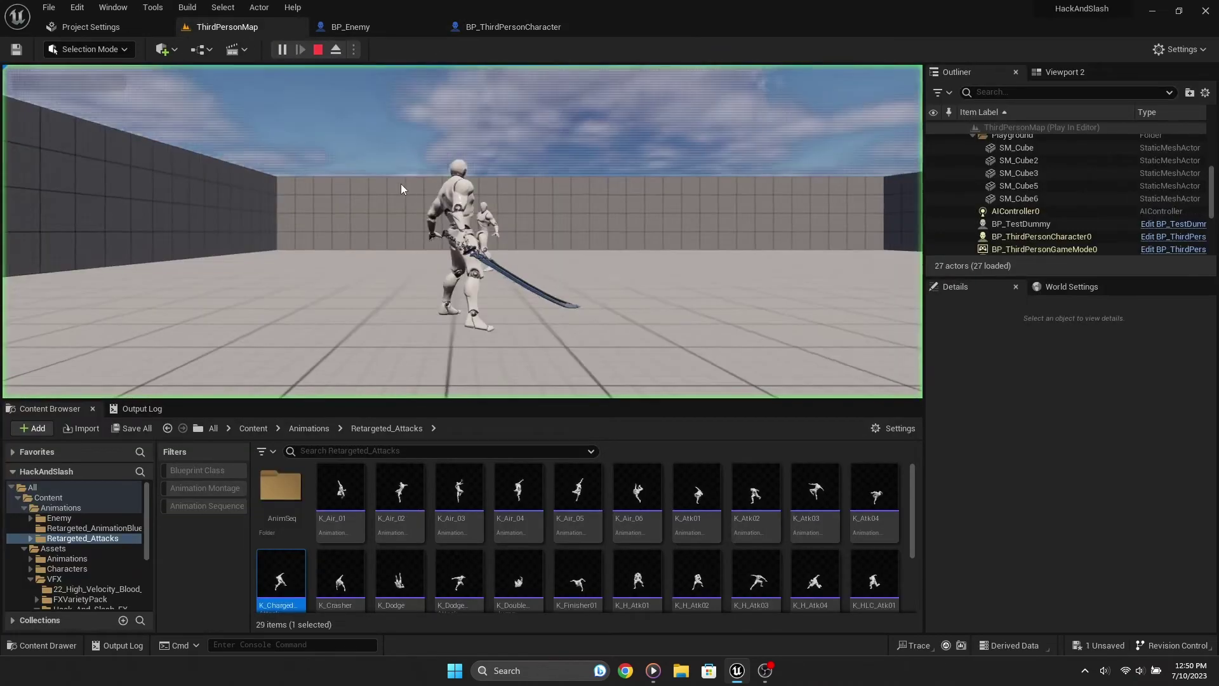
pyautogui.click(401, 188)
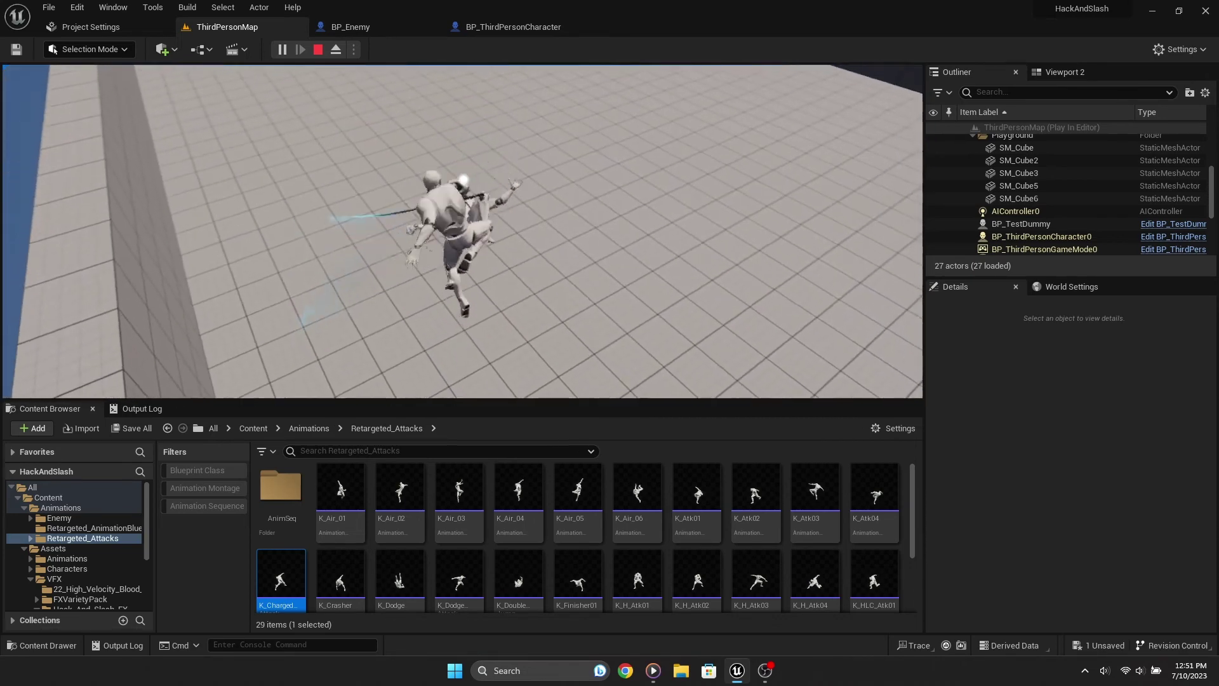
# Step: Stop the play session and return to the character blueprint's graph
pyautogui.press('Escape')
pyautogui.click(513, 27)
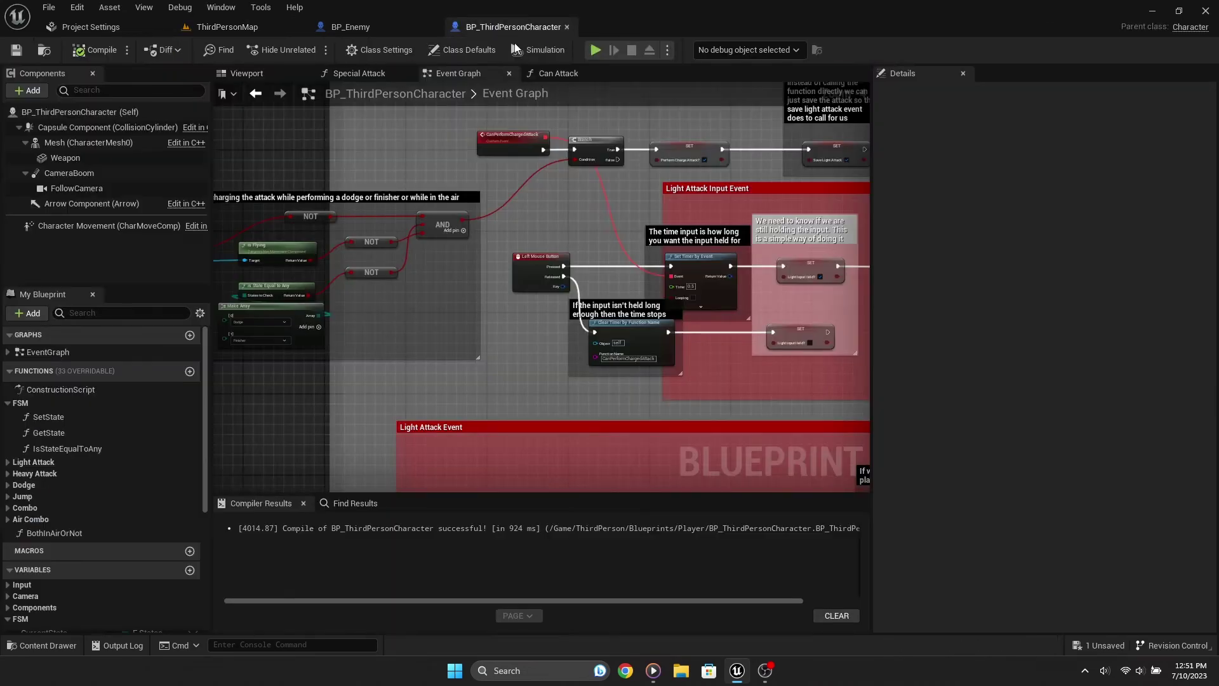
pyautogui.scroll(-5, 638, 279)
pyautogui.scroll(4, 476, 292)
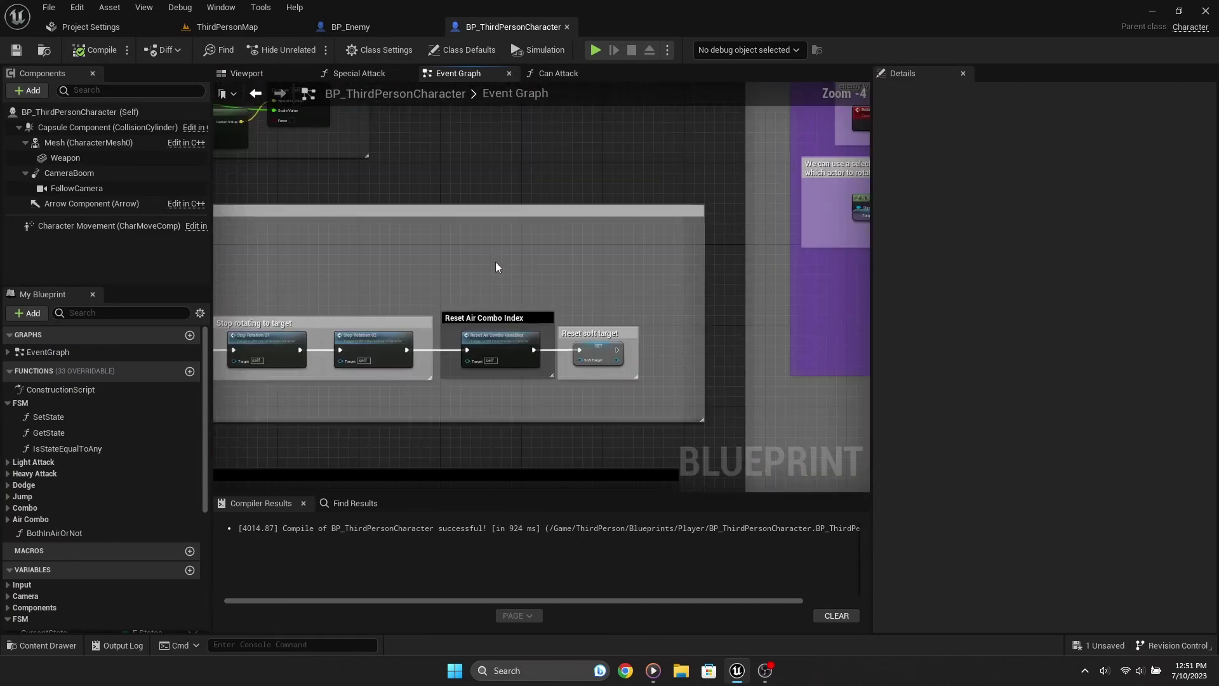
pyautogui.scroll(-3, 714, 331)
pyautogui.scroll(3, 609, 291)
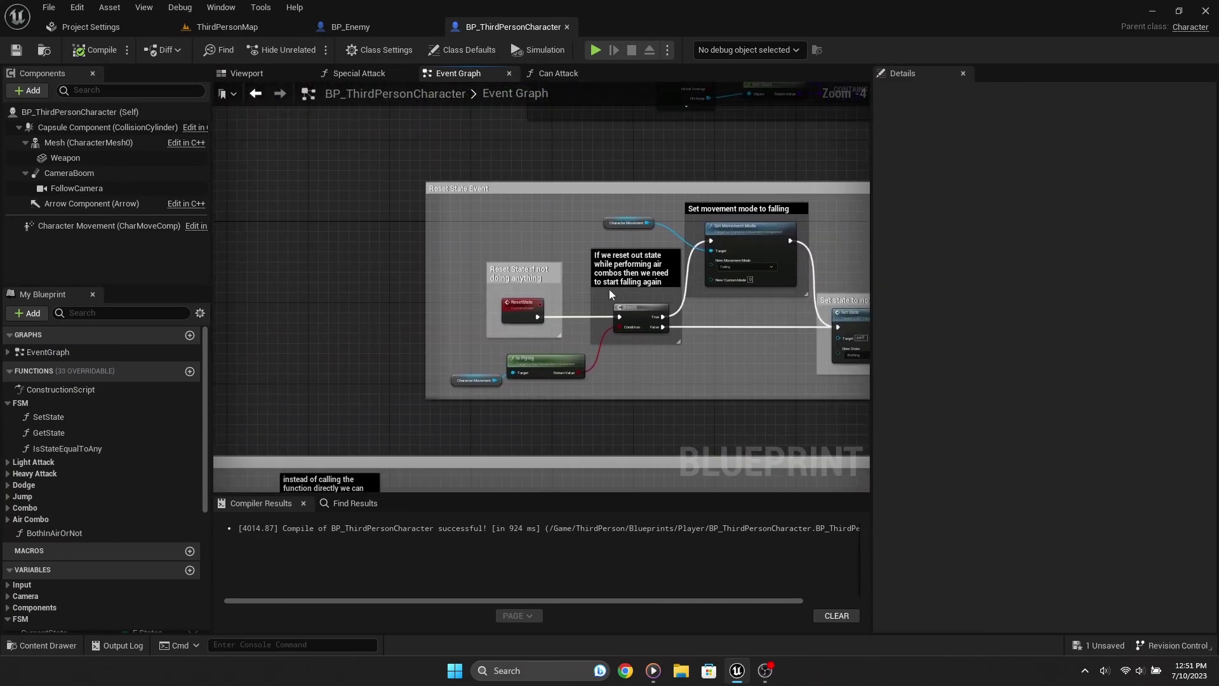
pyautogui.scroll(3, 608, 288)
pyautogui.scroll(-3, 571, 273)
pyautogui.scroll(4, 451, 260)
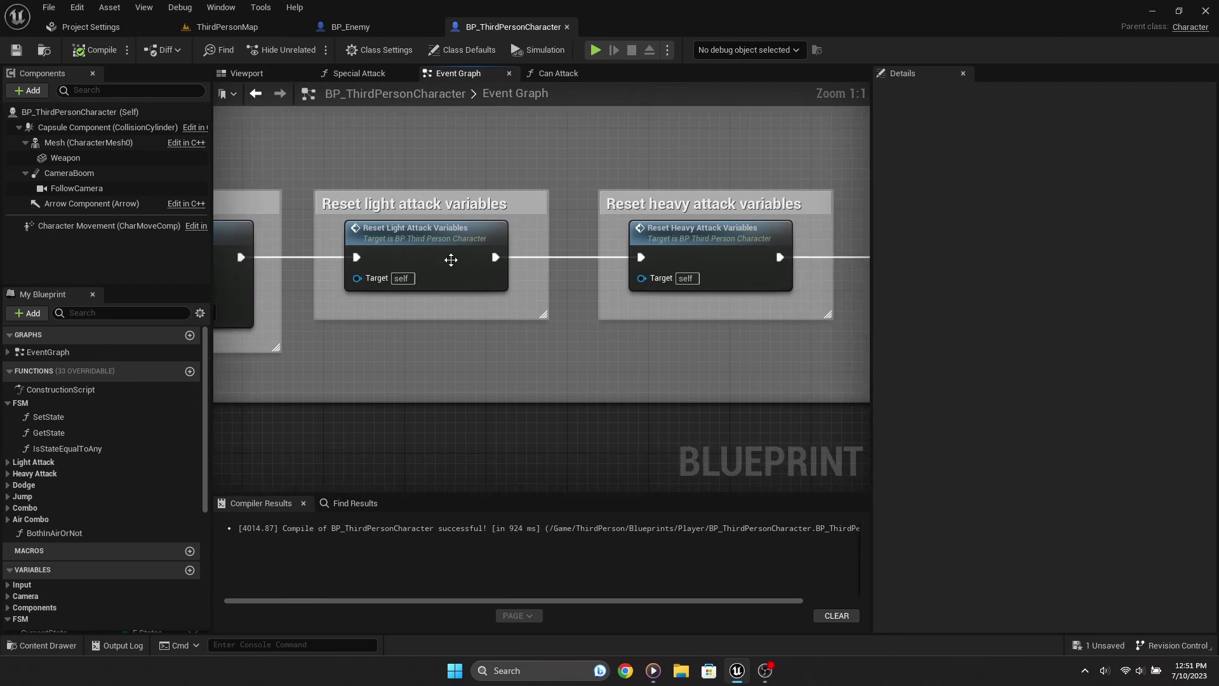
# Step: In Reset Light Attack Variables, add a SET Perform Charge Attack? false after Dodge Attack Enabled
pyautogui.doubleClick(450, 259)
pyautogui.scroll(-5, 84, 575)
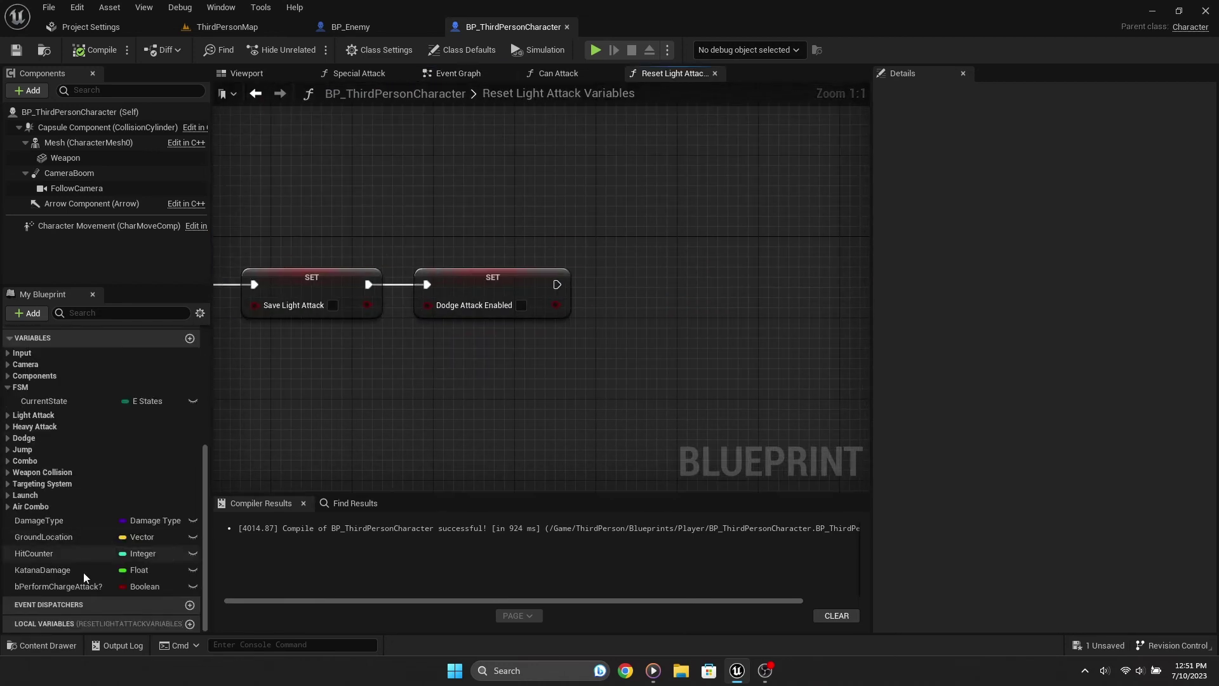
pyautogui.keyDown('alt'); pyautogui.moveTo(46, 586); pyautogui.dragTo(710, 251); pyautogui.keyUp('alt')
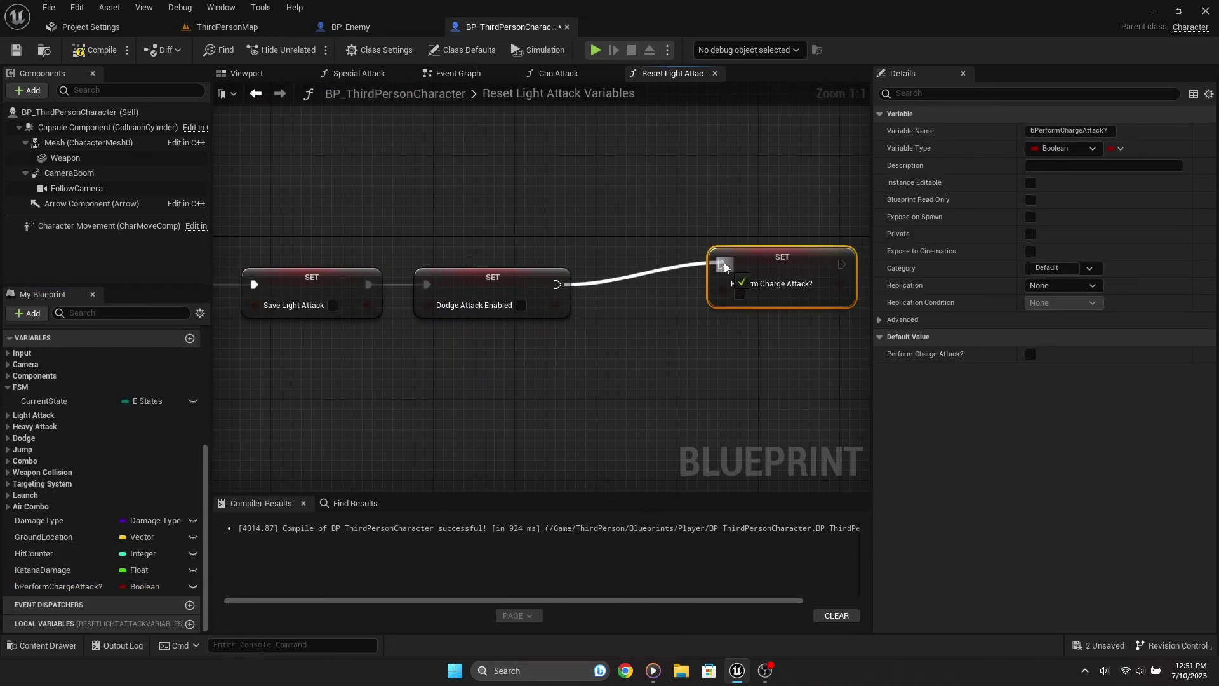
pyautogui.moveTo(546, 224); pyautogui.dragTo(621, 186, button='right')
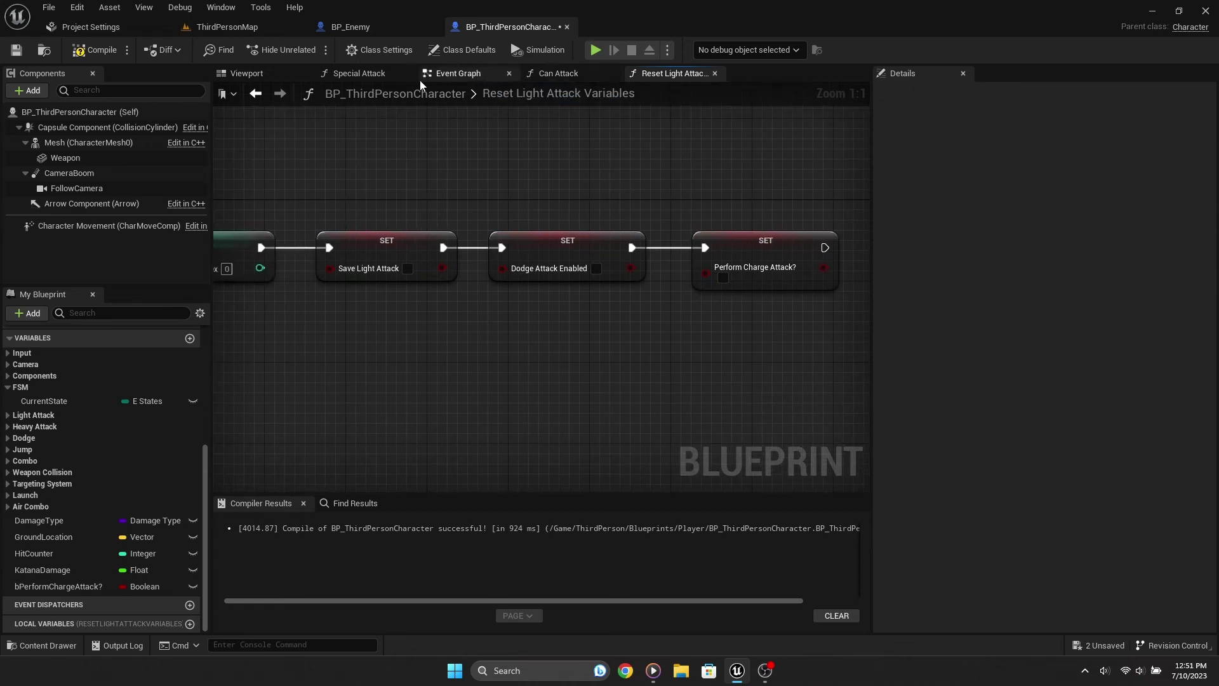
# Step: Find the Dodge section in the Event Graph and open the Perform Dodge function
pyautogui.click(456, 73)
pyautogui.scroll(-5, 462, 311)
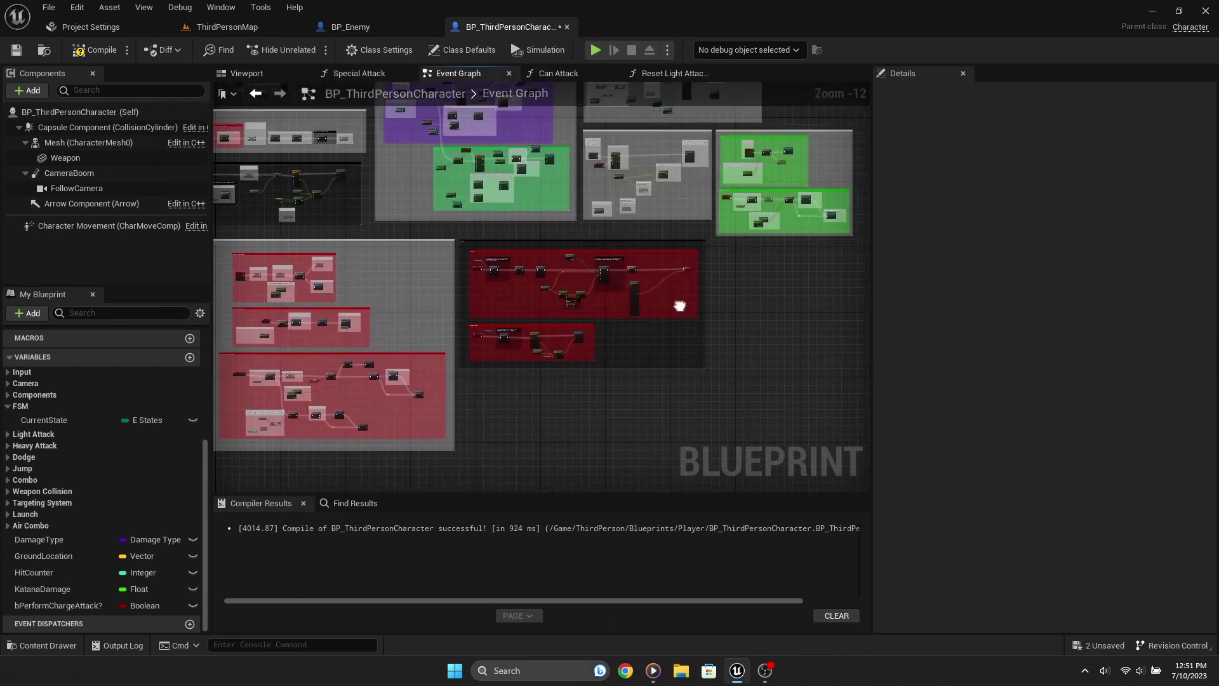
pyautogui.scroll(8, 680, 307)
pyautogui.scroll(-5, 219, 406)
pyautogui.moveTo(219, 407); pyautogui.dragTo(513, 327, button='right')
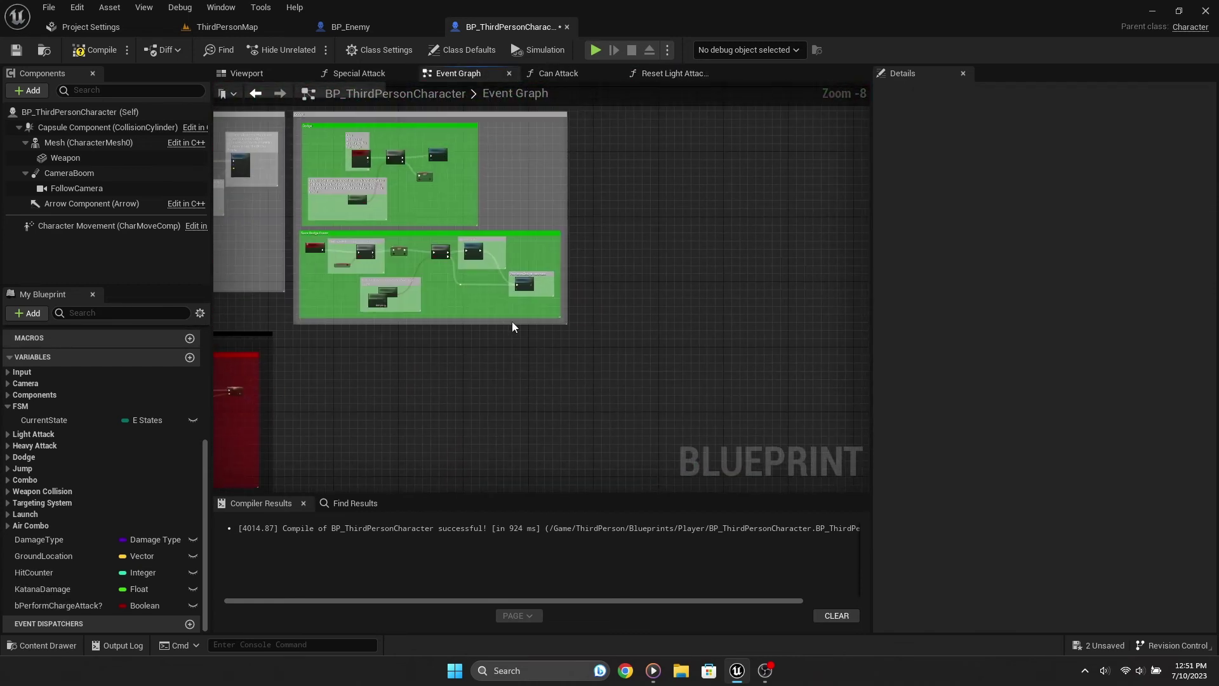
pyautogui.scroll(5, 513, 327)
pyautogui.scroll(3, 547, 250)
pyautogui.doubleClick(523, 356)
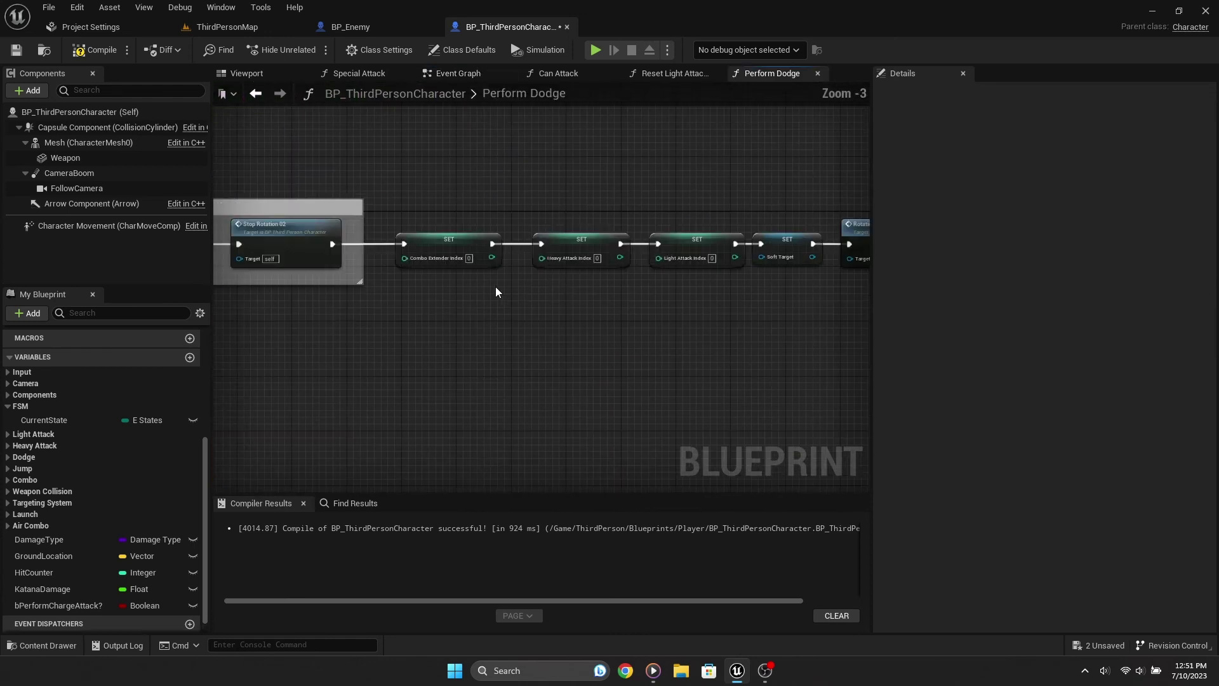
# Step: Add a SET Perform Charge Attack? false between Stop Rotation 02 and Combo Extender Index, then save
pyautogui.scroll(3, 495, 292)
pyautogui.click(496, 198)
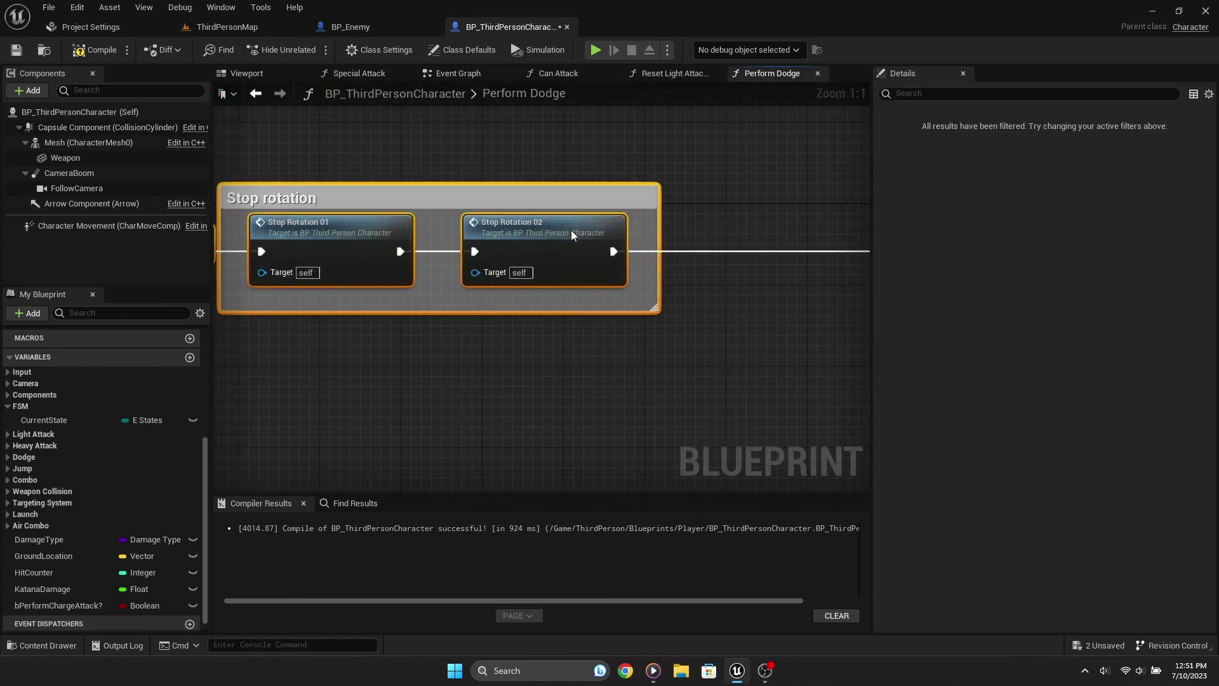
pyautogui.click(713, 300)
pyautogui.moveTo(712, 299); pyautogui.dragTo(433, 305, button='right')
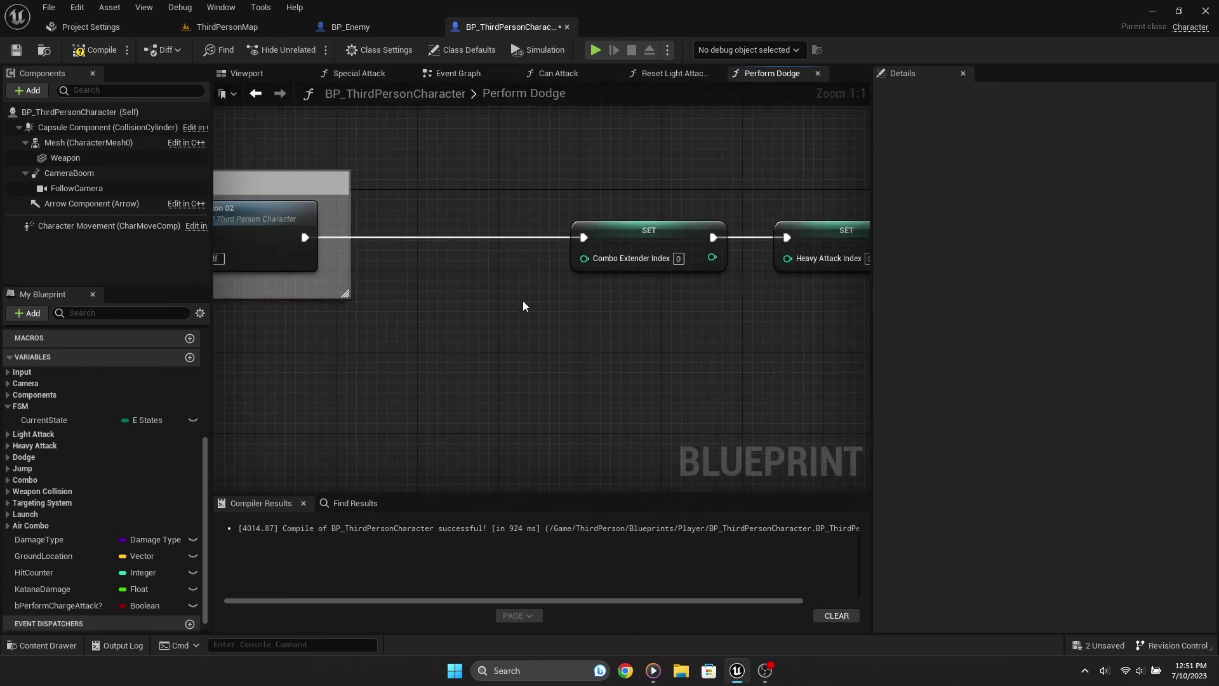
pyautogui.click(66, 607)
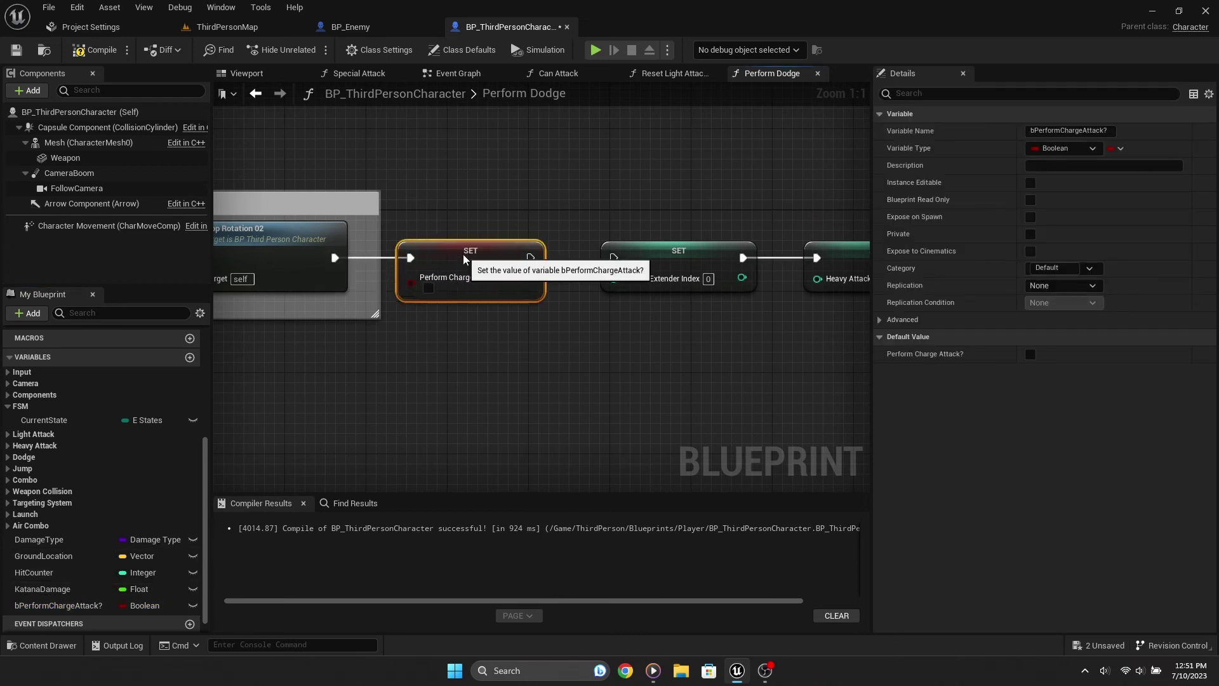
pyautogui.moveTo(622, 261); pyautogui.dragTo(621, 260)
pyautogui.moveTo(492, 355); pyautogui.dragTo(603, 358, button='right')
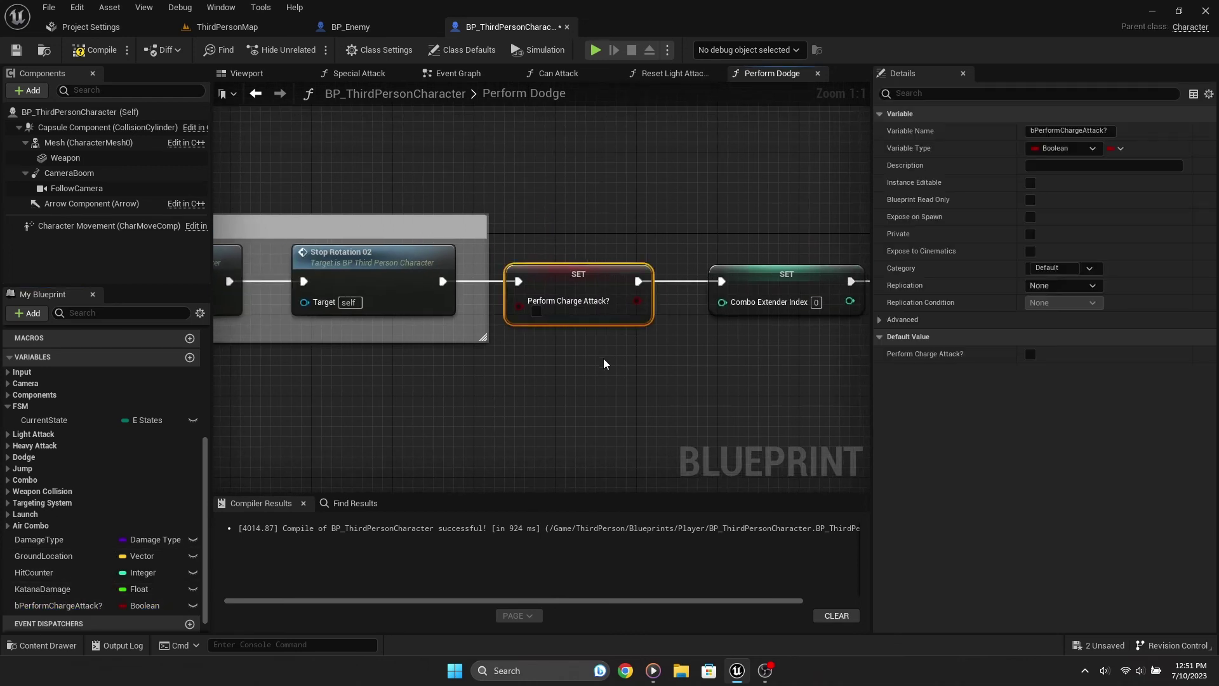
pyautogui.click(428, 162)
pyautogui.hotkey('ctrl', 's')
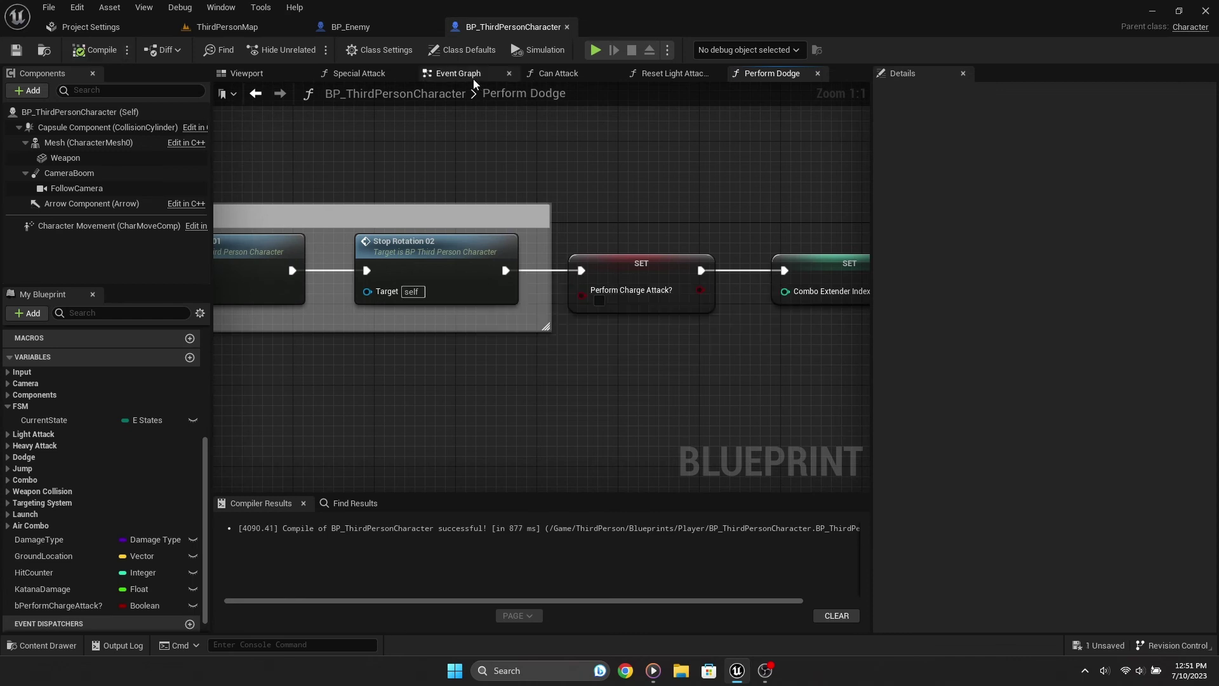
# Step: Open the Special Attack function from the main Event Graph to check it
pyautogui.click(474, 75)
pyautogui.scroll(-5, 430, 300)
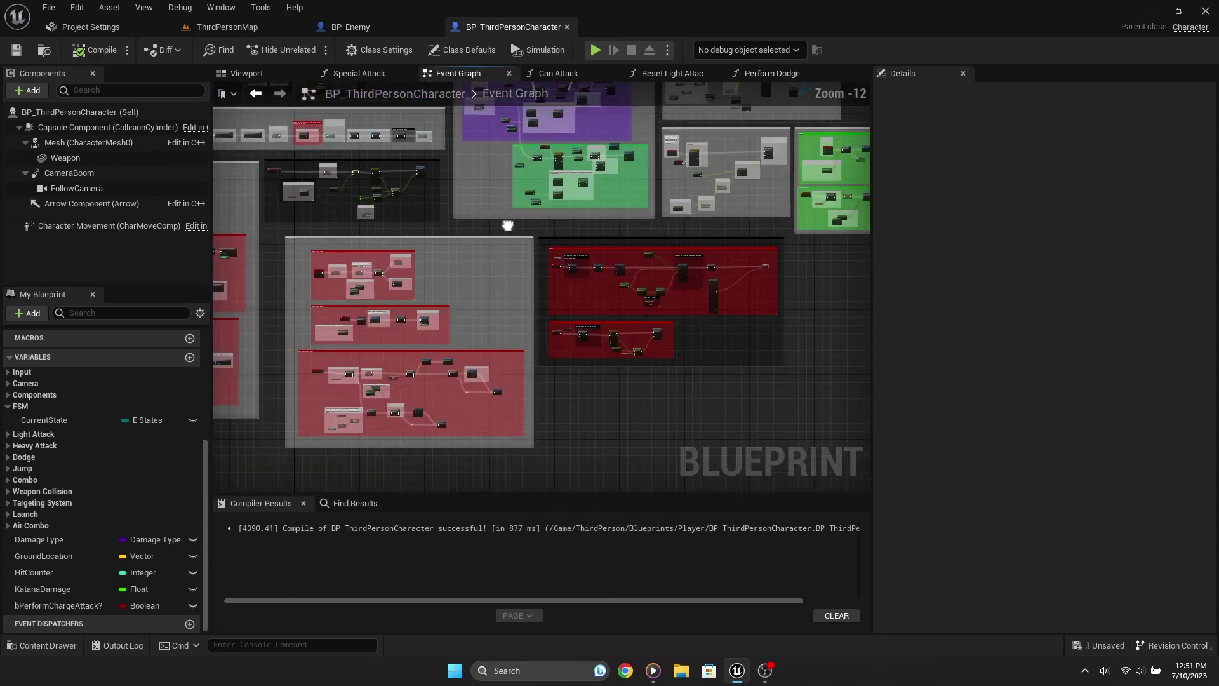
pyautogui.scroll(5, 436, 291)
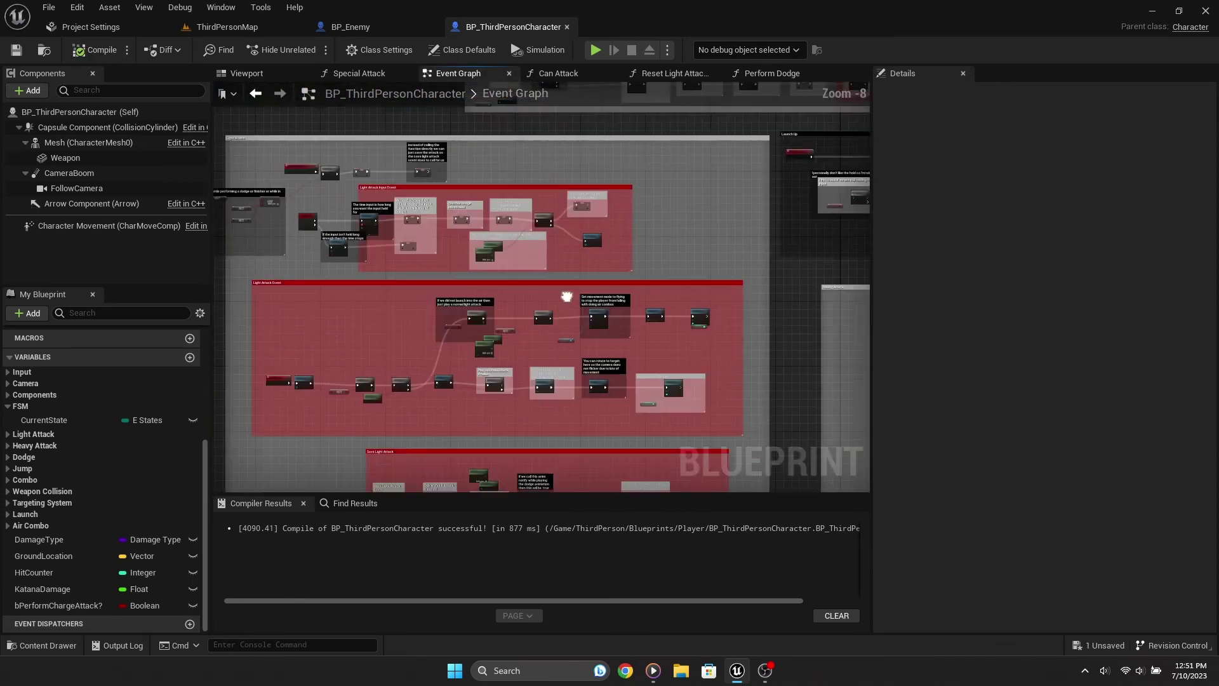
pyautogui.scroll(5, 436, 292)
pyautogui.scroll(3, 445, 292)
pyautogui.moveTo(451, 291); pyautogui.dragTo(220, 241, button='right')
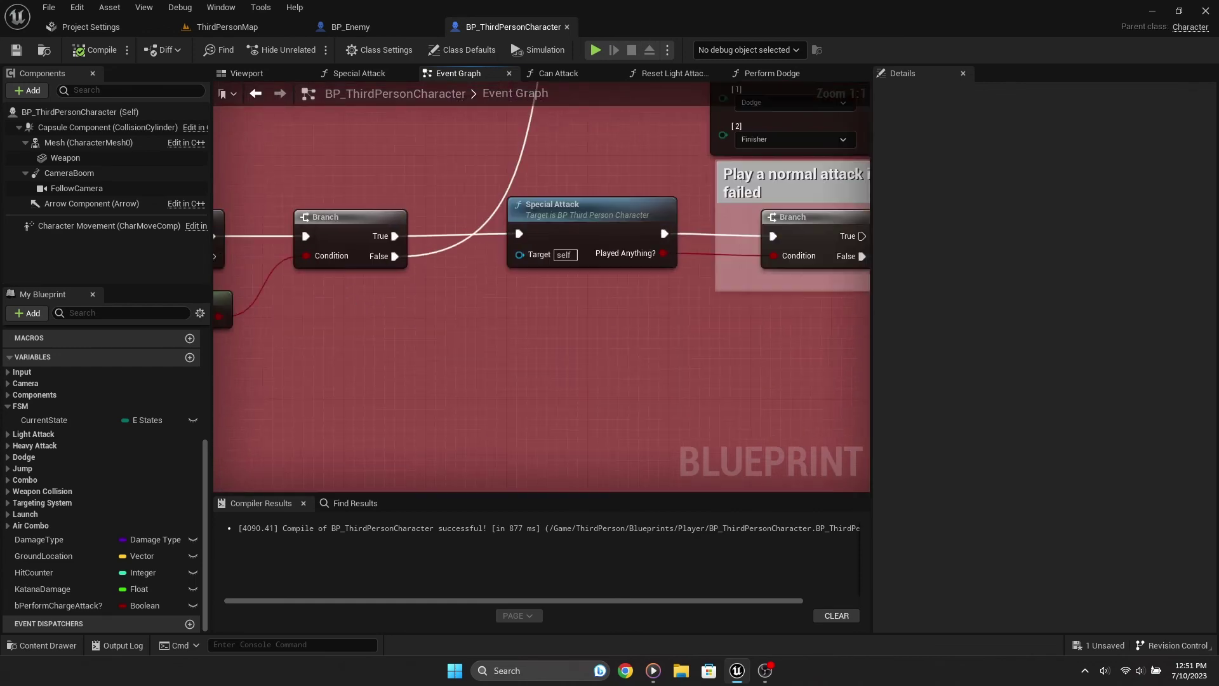
pyautogui.doubleClick(587, 231)
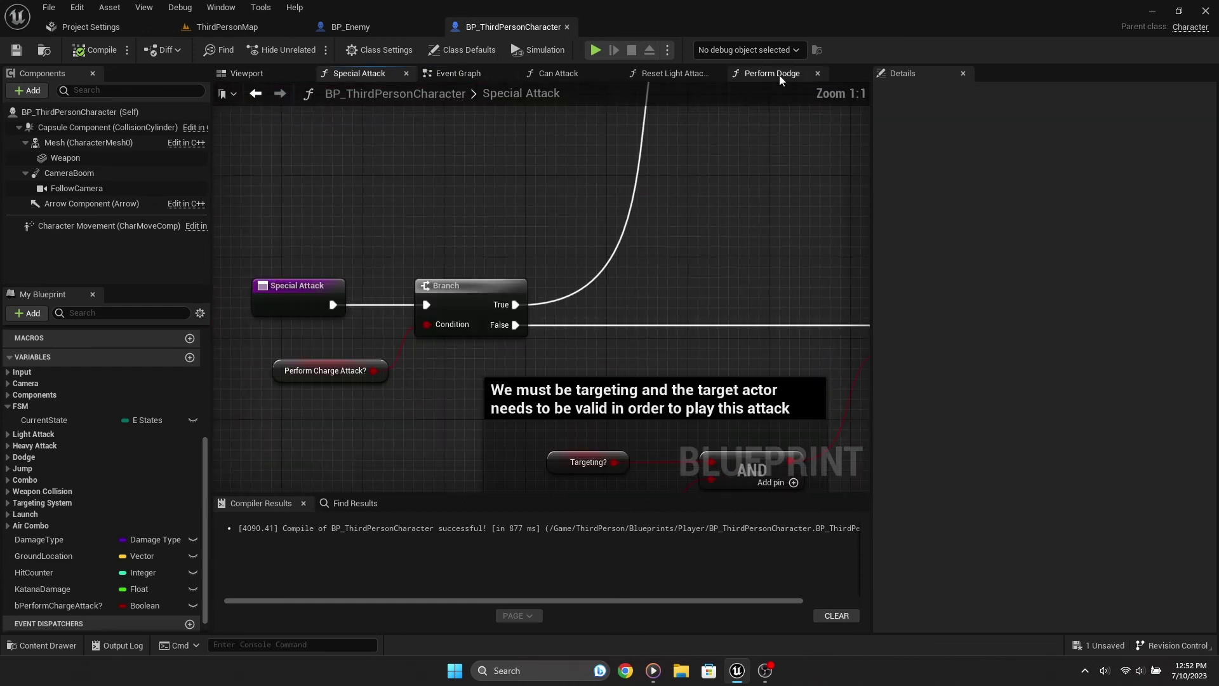
pyautogui.scroll(-5, 691, 285)
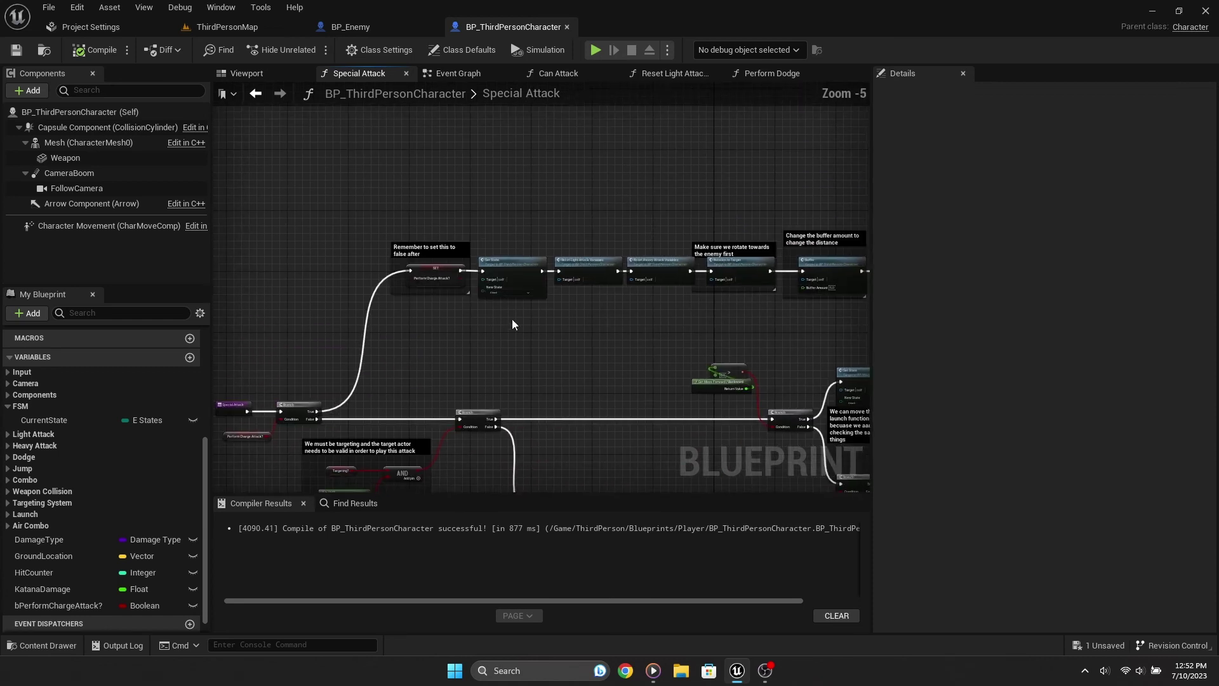
pyautogui.scroll(4, 649, 381)
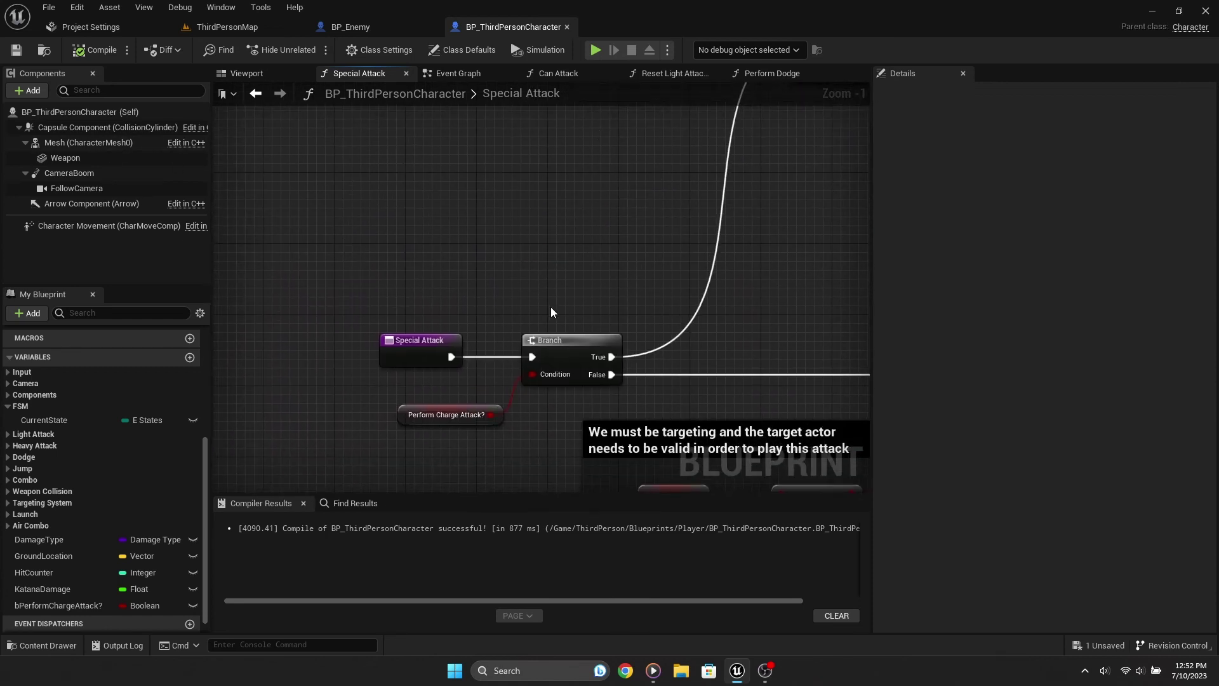
# Step: Start a new ThirdPersonMap play session with Alt+P to test the charged-attack reset
pyautogui.click(215, 28)
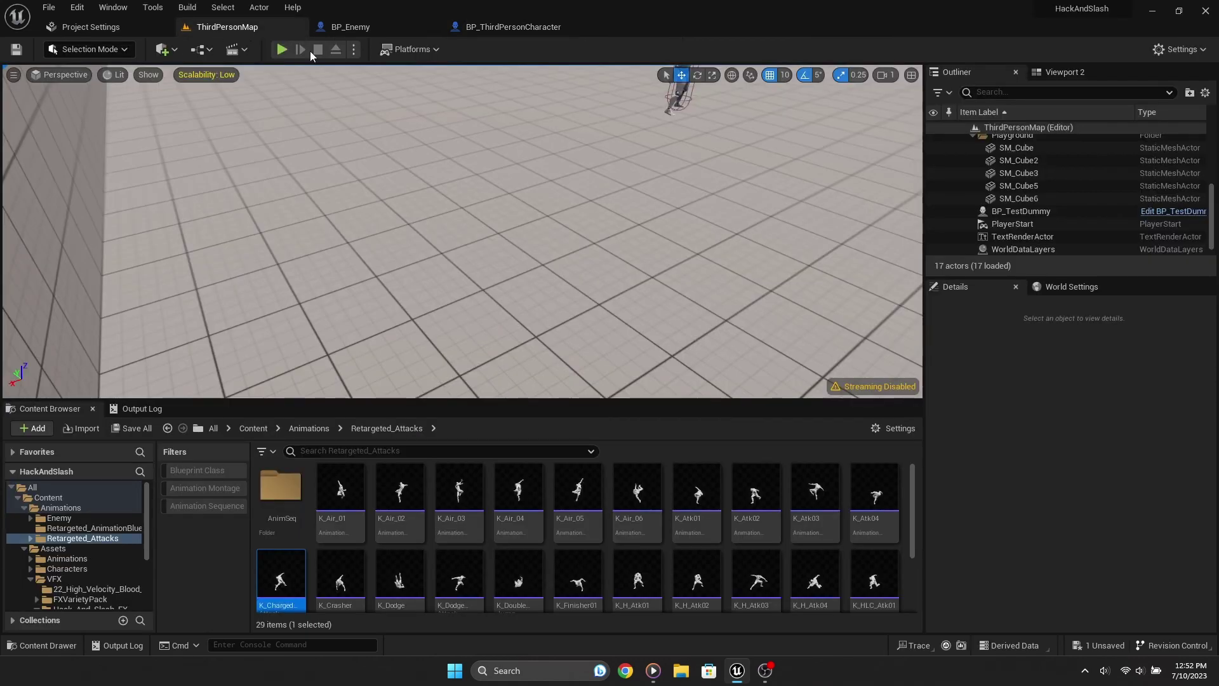
pyautogui.hotkey('alt', 'p')
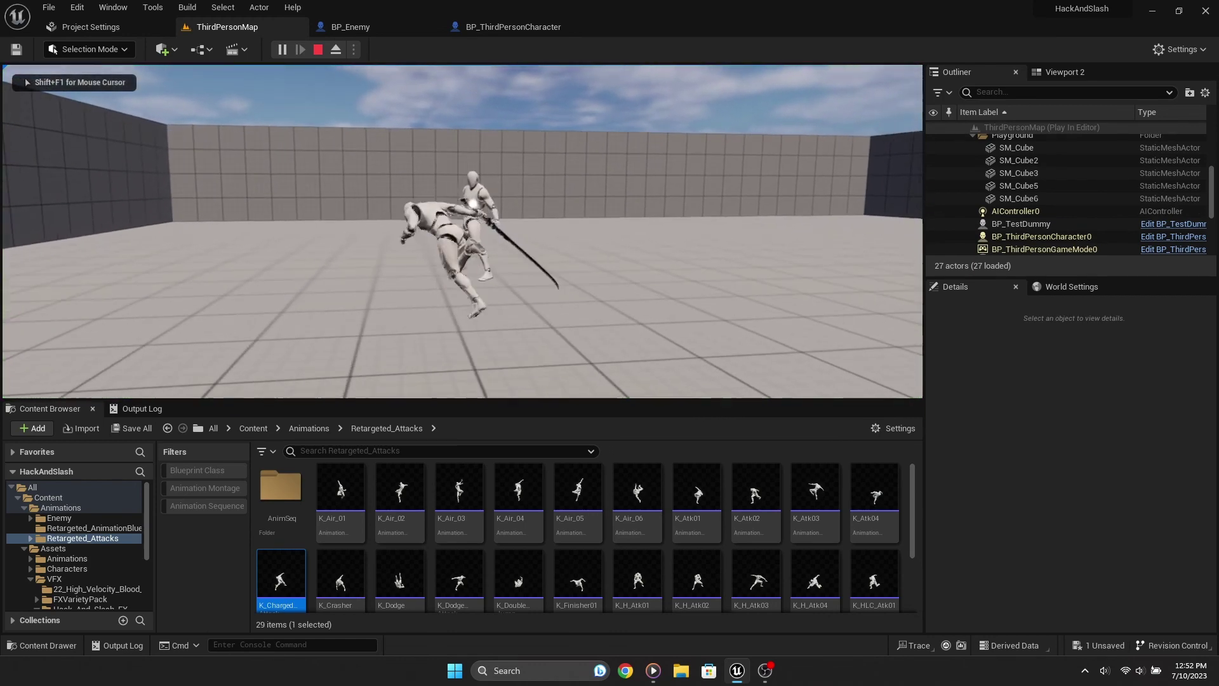